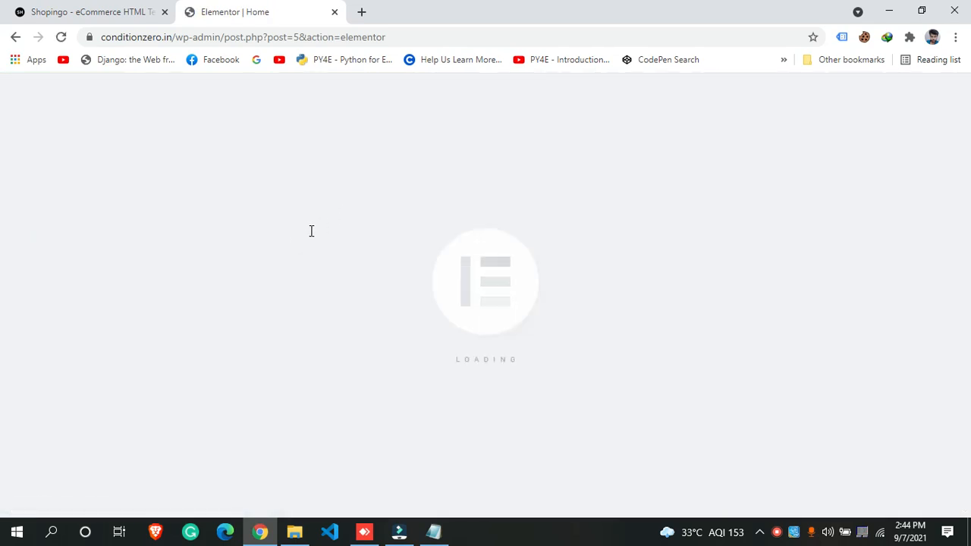
Add a three-column section below the hero banner and check the feature row on the Shopingo demo page
scroll(309, 334, "down", 6)
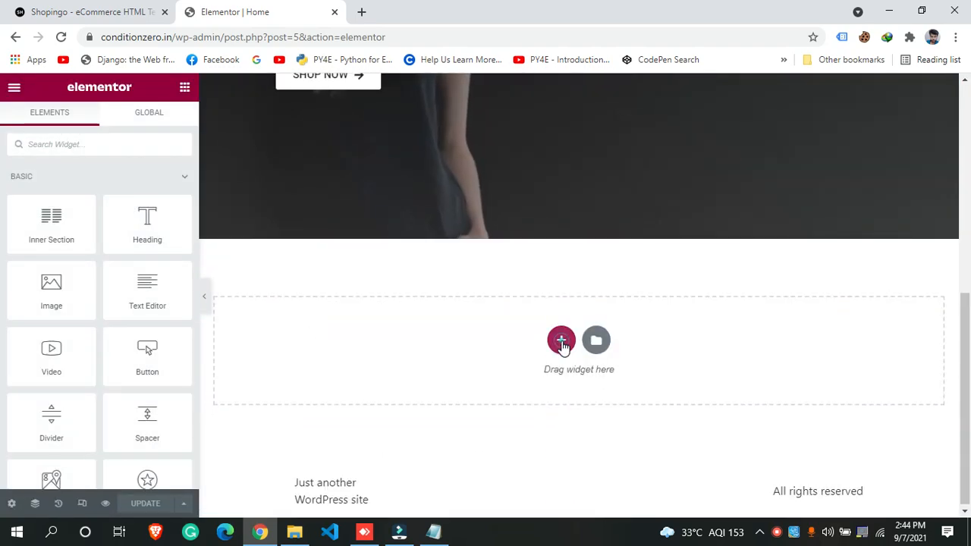
left_click(561, 341)
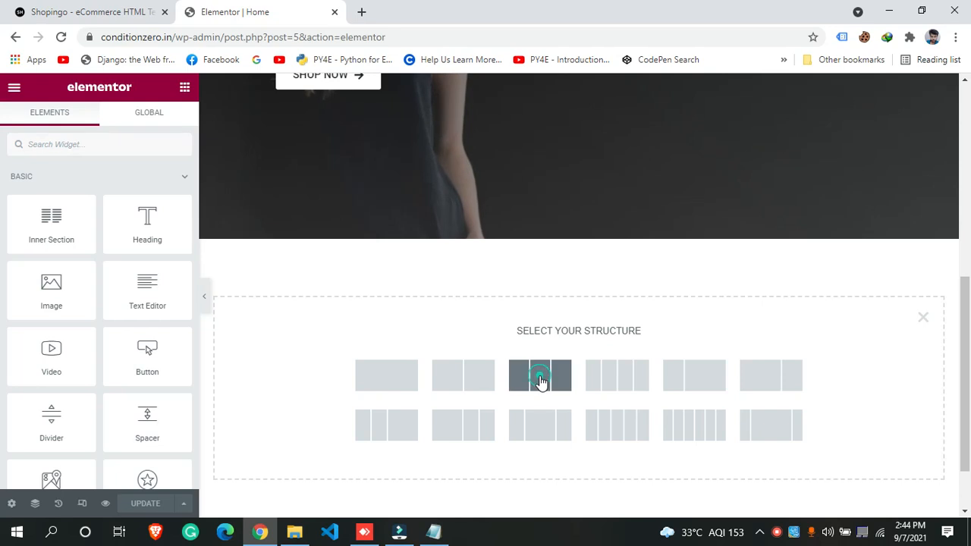
left_click(97, 9)
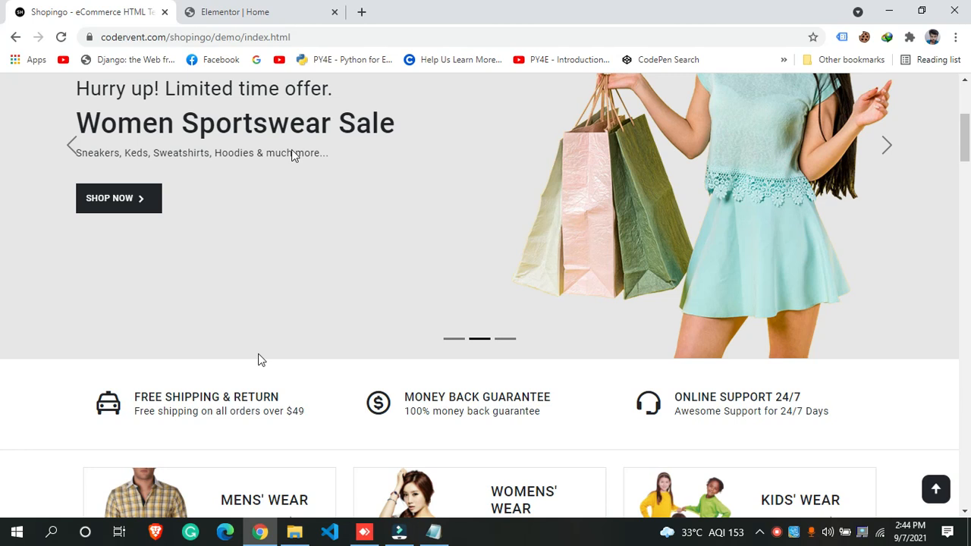
left_click(219, 10)
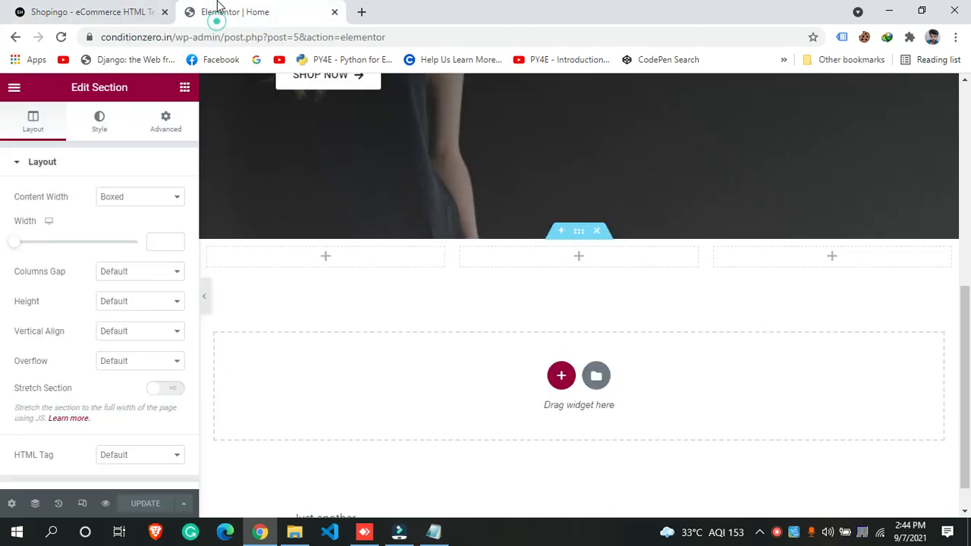
Find the Icon Box widget and place it in the first column of the new section
left_click(13, 87)
left_click(14, 87)
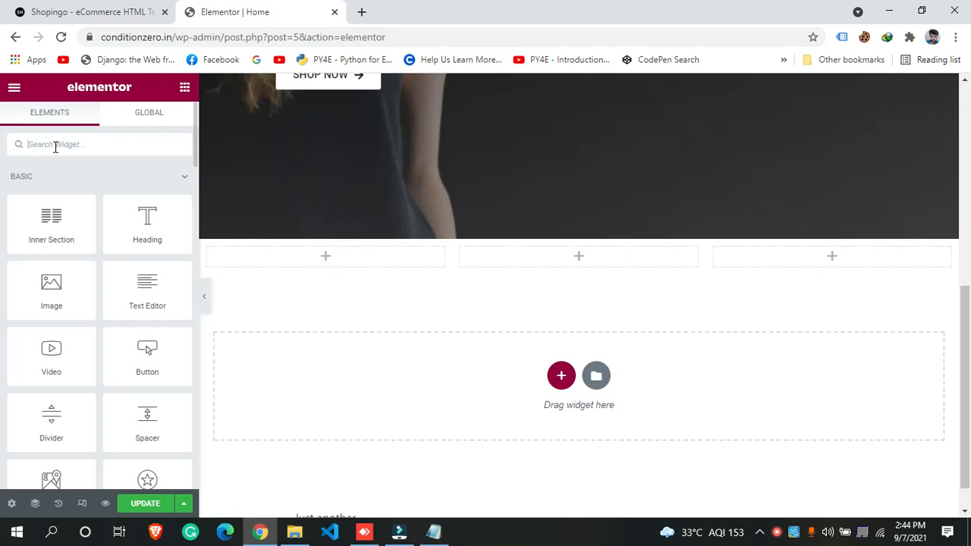
type("icon")
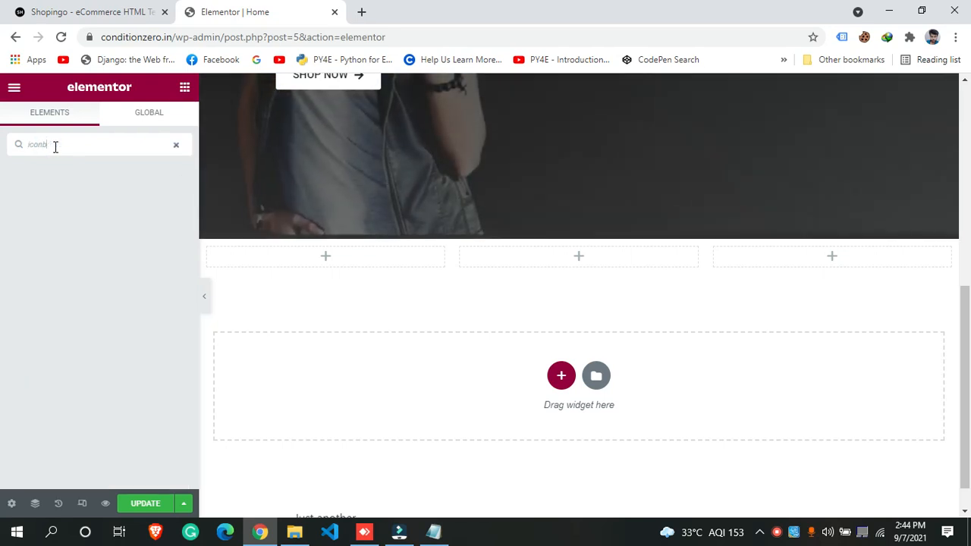
left_click_drag(144, 193, 286, 265)
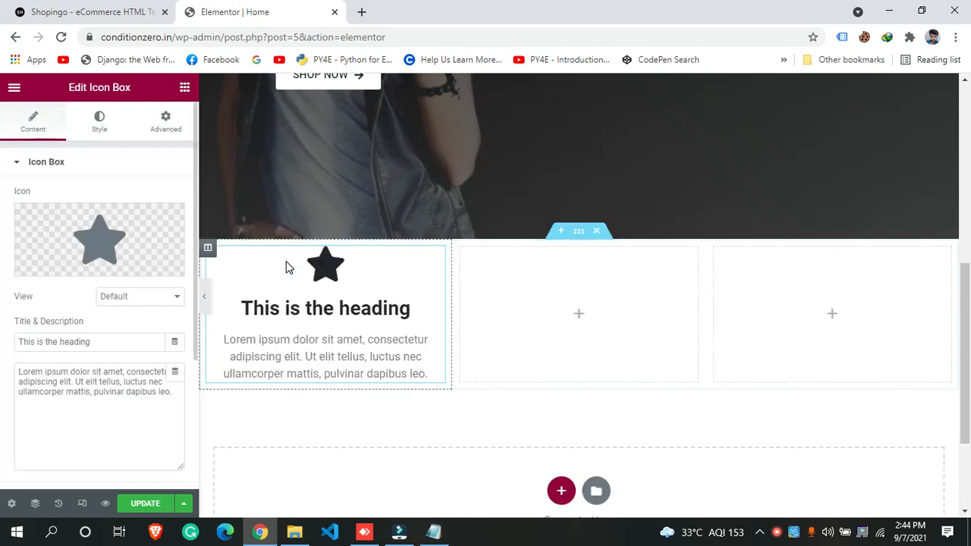
Set the icon box's icon position to the left of its text
mouse_move(98, 271)
scroll(144, 273, "down", 3)
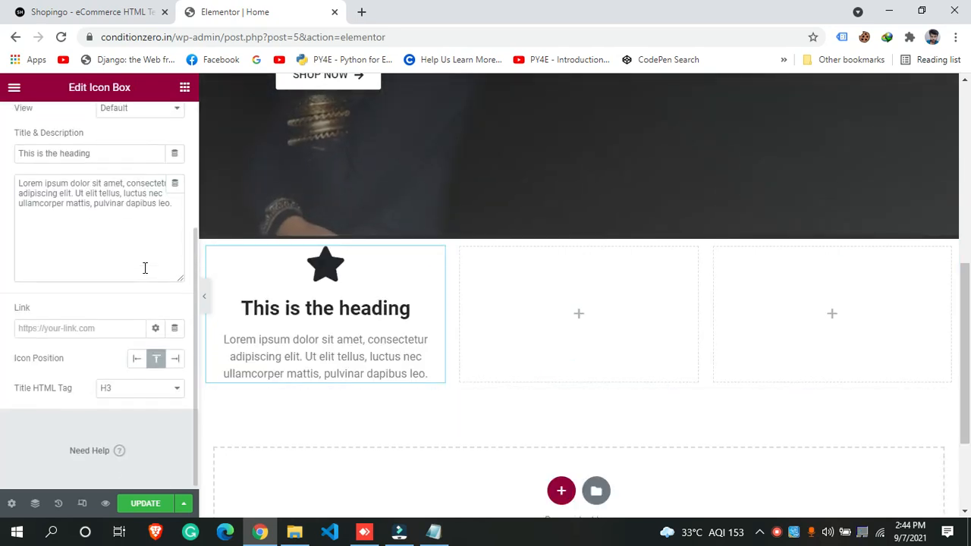
left_click(138, 379)
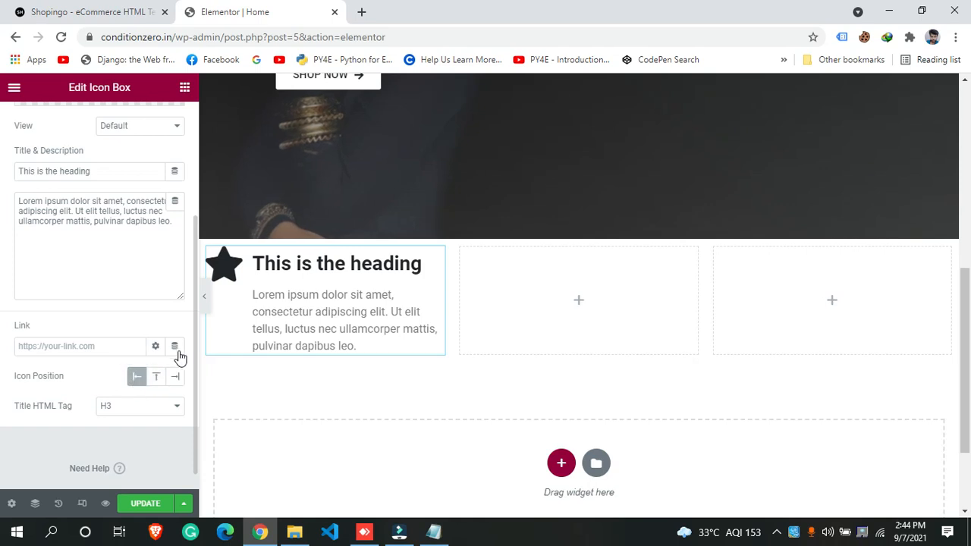
Replace the icon box's description with "Free shipping on all orders over $49", copied from the Shopingo demo page
left_click(139, 221)
key("ctrl+a")
key("BackSpace")
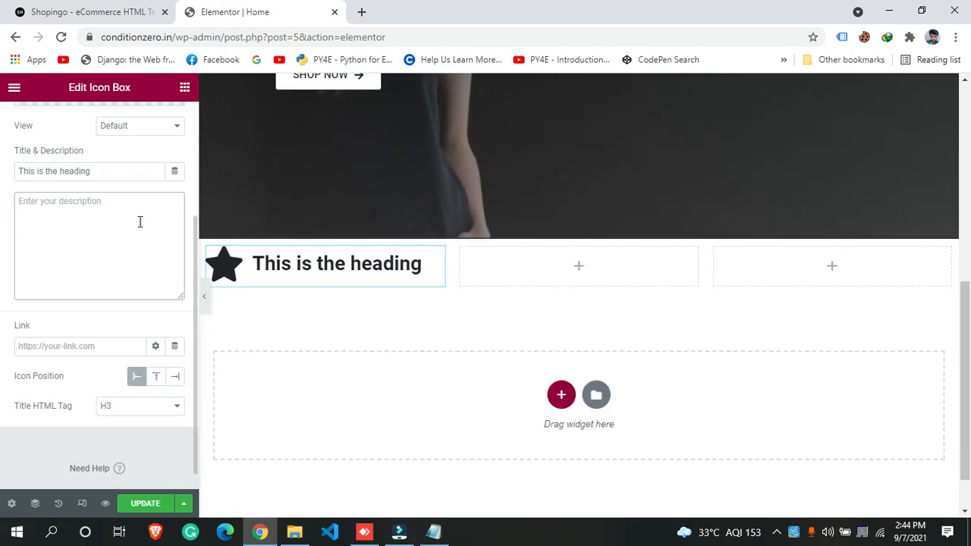
left_click(163, 10)
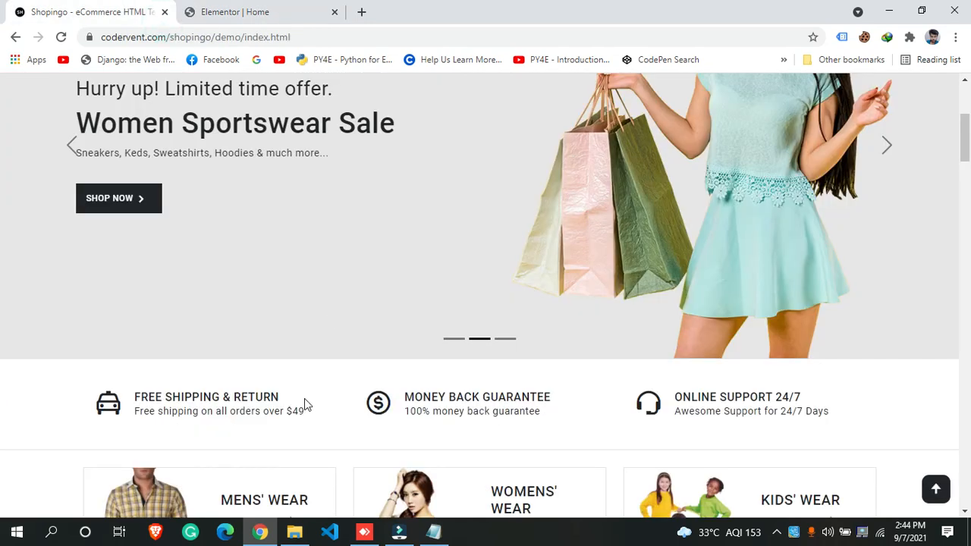
left_click_drag(304, 410, 135, 410)
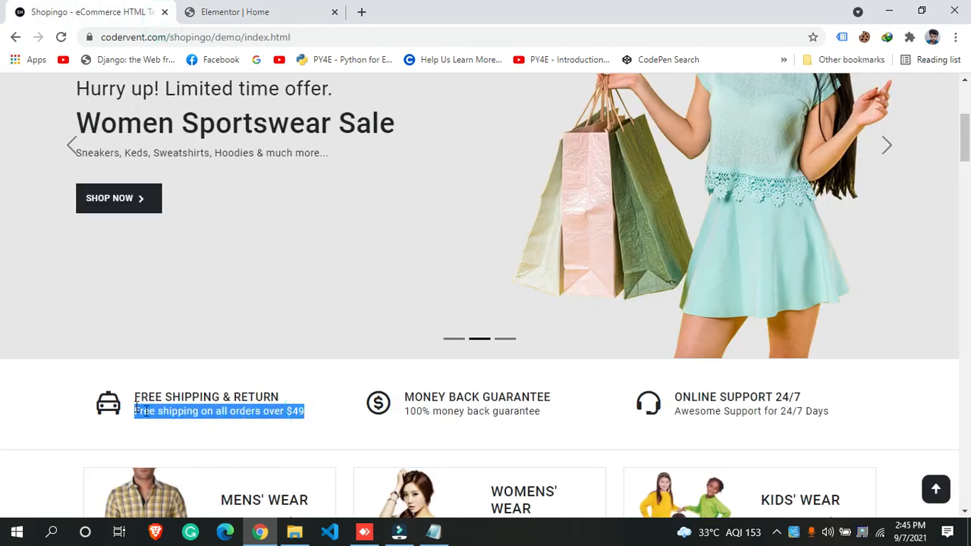
right_click(160, 420)
left_click(214, 311)
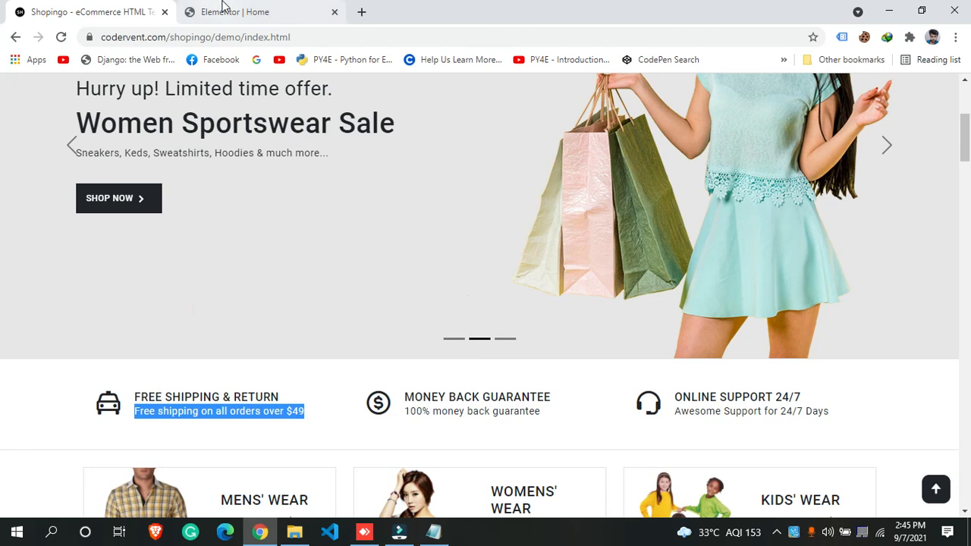
left_click(222, 18)
key("ctrl+v")
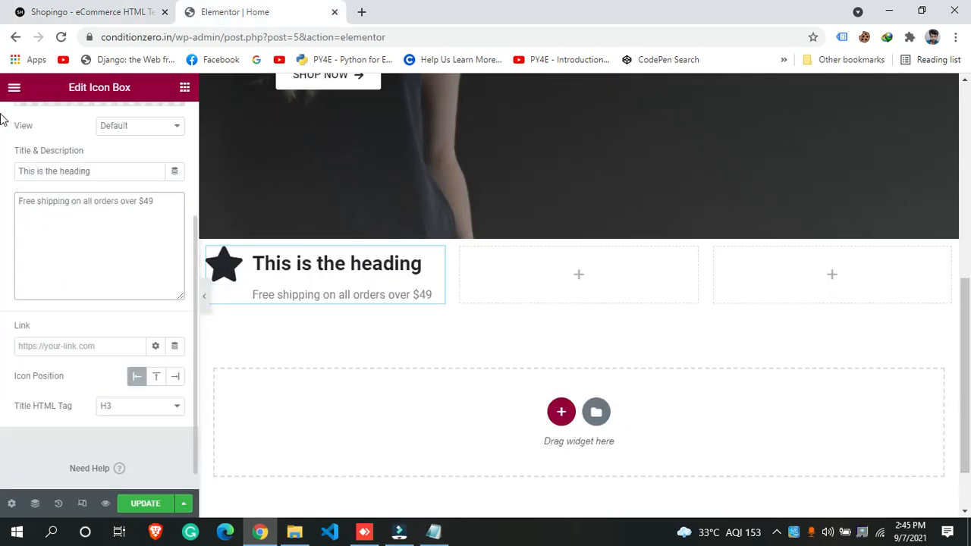
Replace the icon box's title with "FREE SHIPPING & RETURN", copied from the Shopingo demo page
left_click(88, 11)
left_click_drag(279, 395, 131, 402)
right_click(170, 393)
left_click(174, 403)
left_click(198, 13)
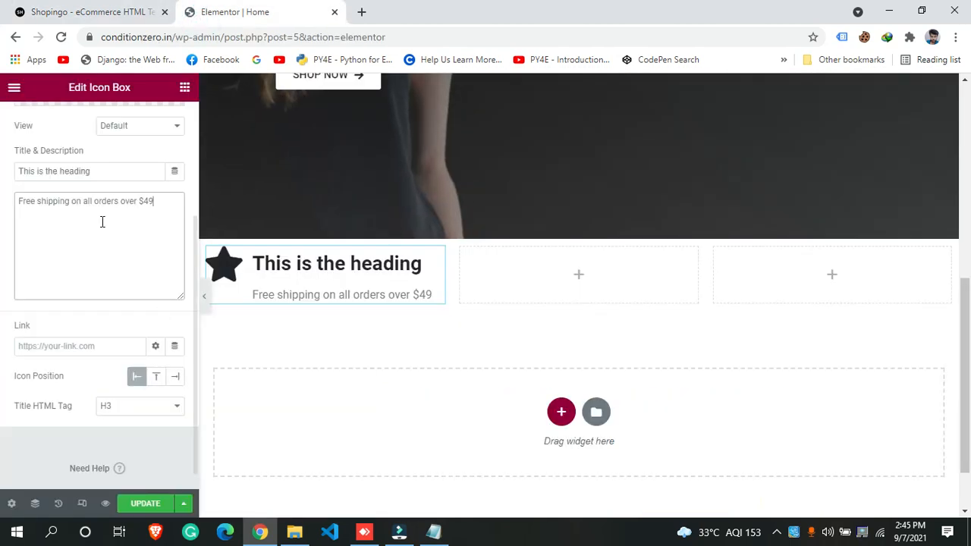
triple_click(133, 171)
key("ctrl+v")
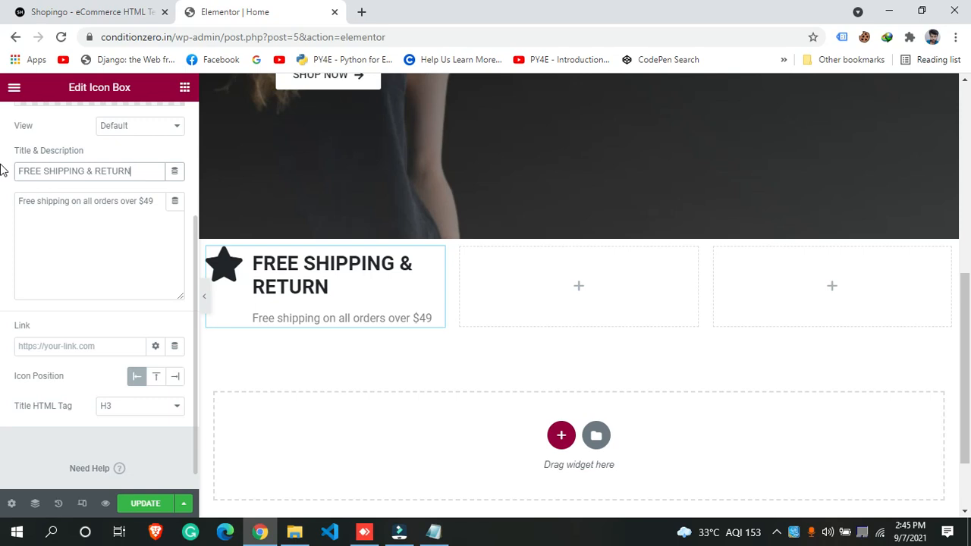
Open the icon library for the icon box and search it for "ch", "car" and "truck"
scroll(64, 269, "up", 3)
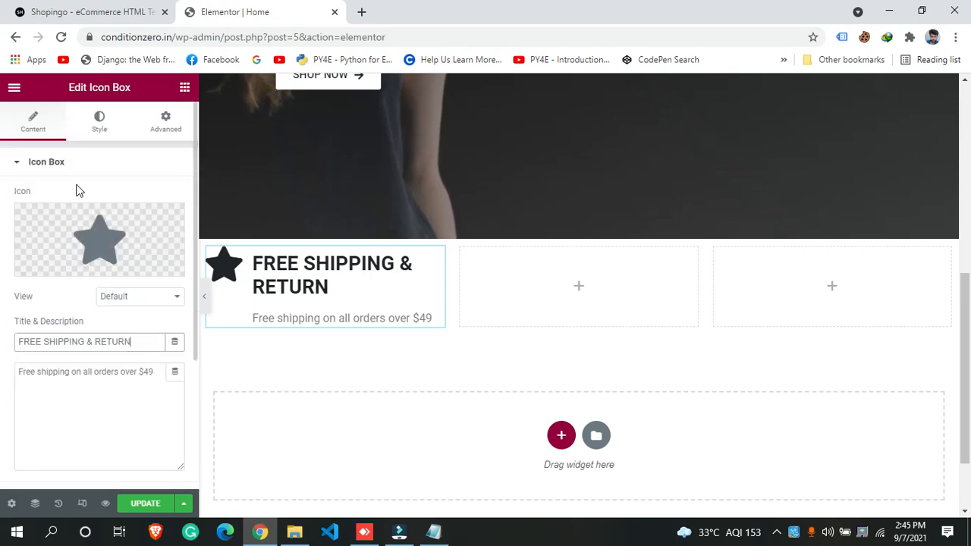
left_click(79, 235)
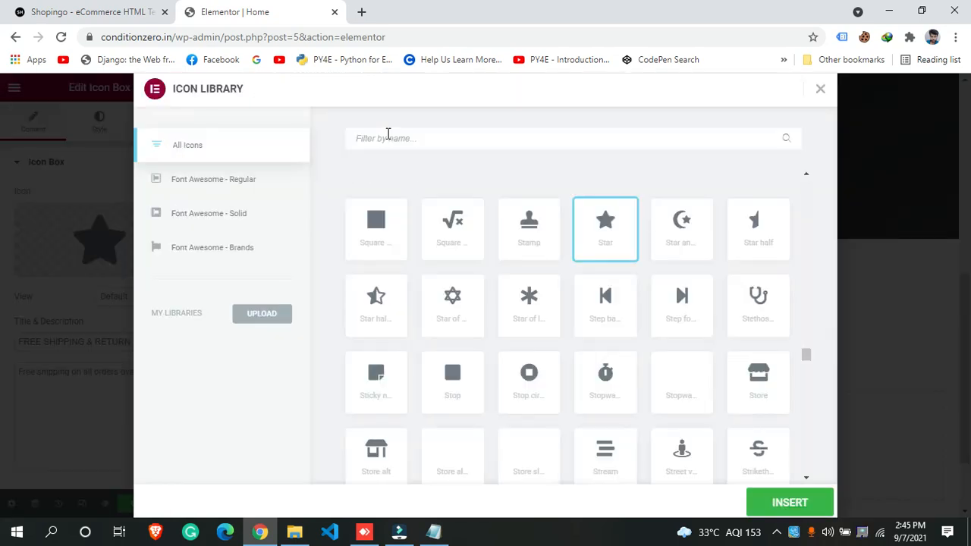
type("ch")
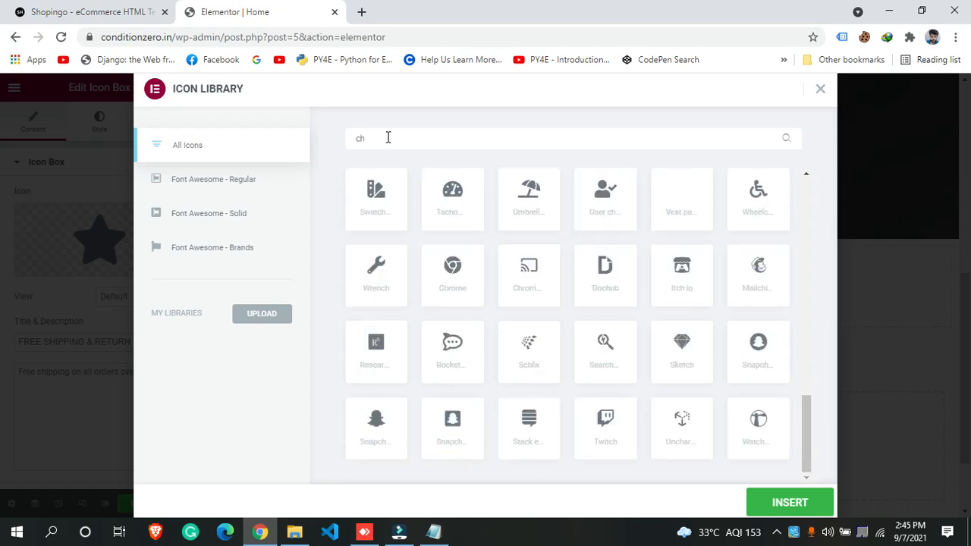
key("BackSpace")
key("BackSpace")
type("ch")
key("BackSpace")
key("BackSpace")
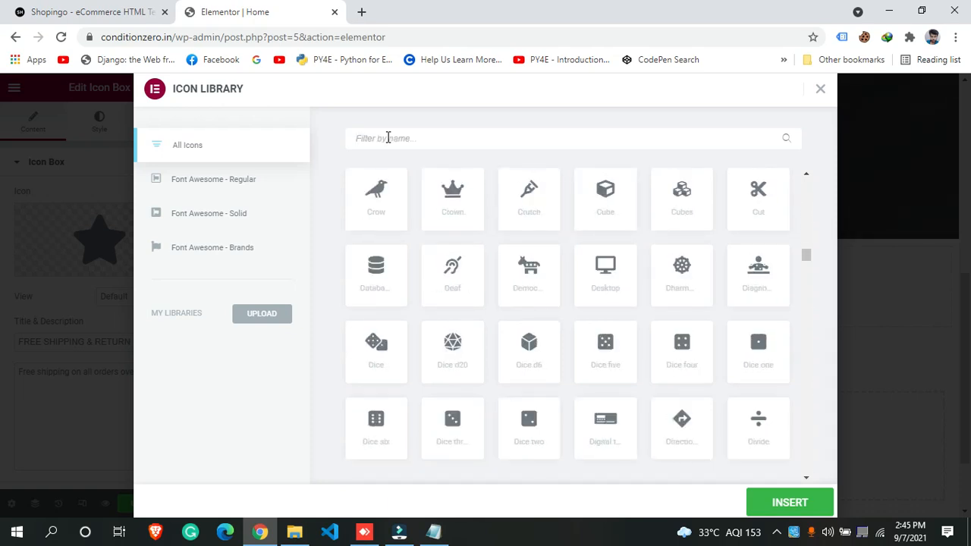
type("car")
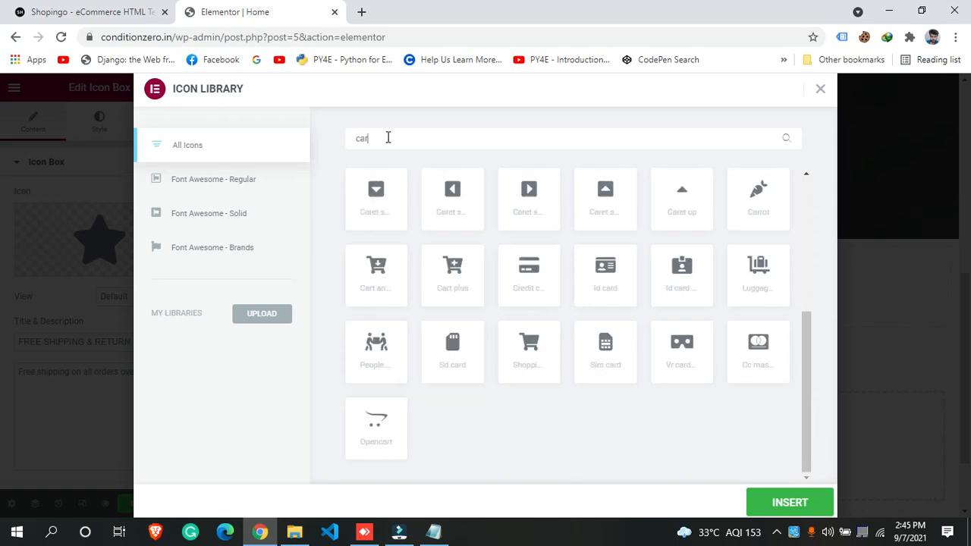
key("BackSpace")
key("BackSpace")
key("BackSpace")
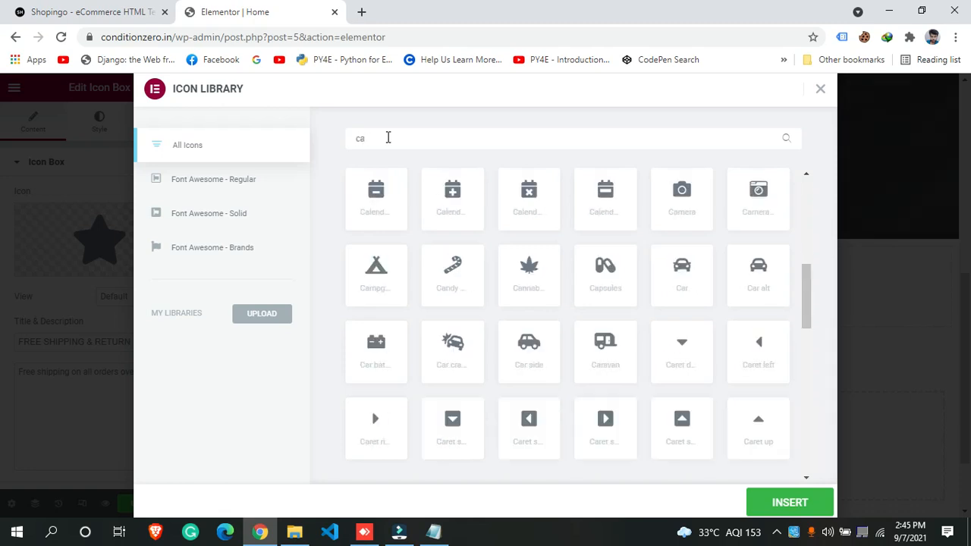
type("truck")
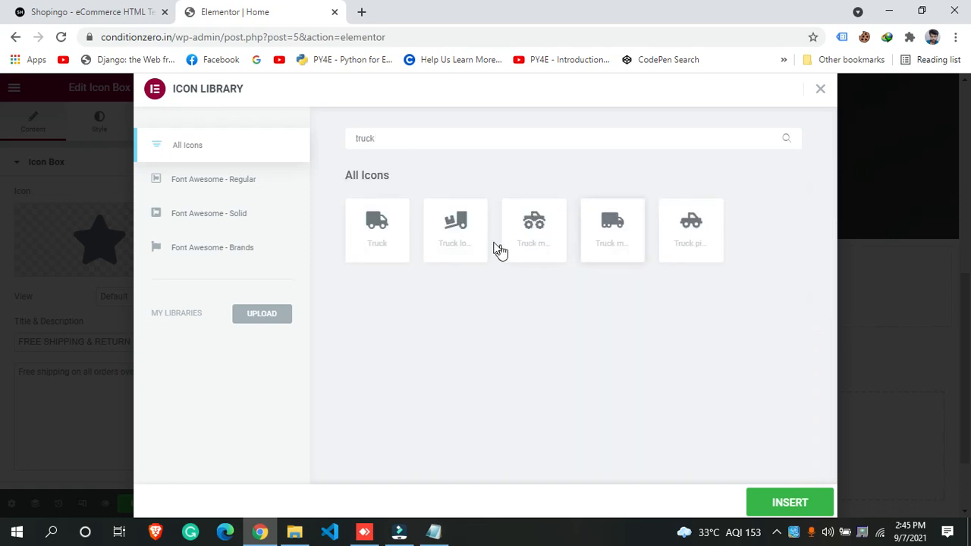
Search the icon library for "ship" and insert the shipping truck as the icon box's icon
key("BackSpace")
key("BackSpace")
key("BackSpace")
type("ship")
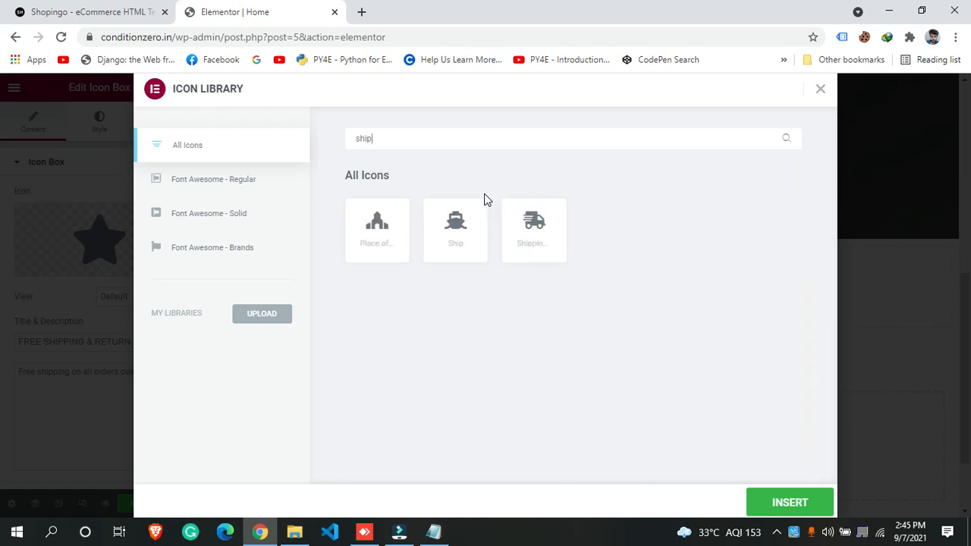
left_click(534, 237)
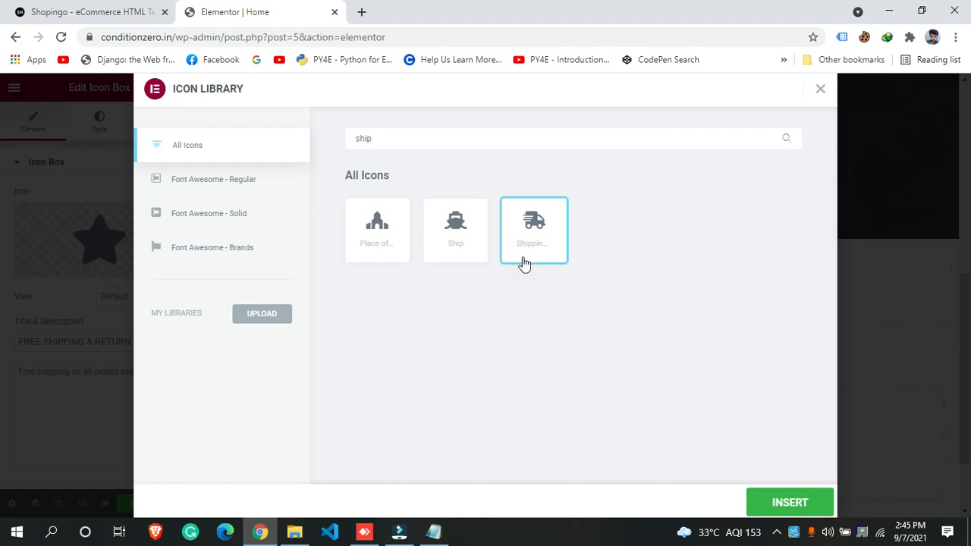
left_click(451, 241)
left_click(524, 238)
left_click(766, 496)
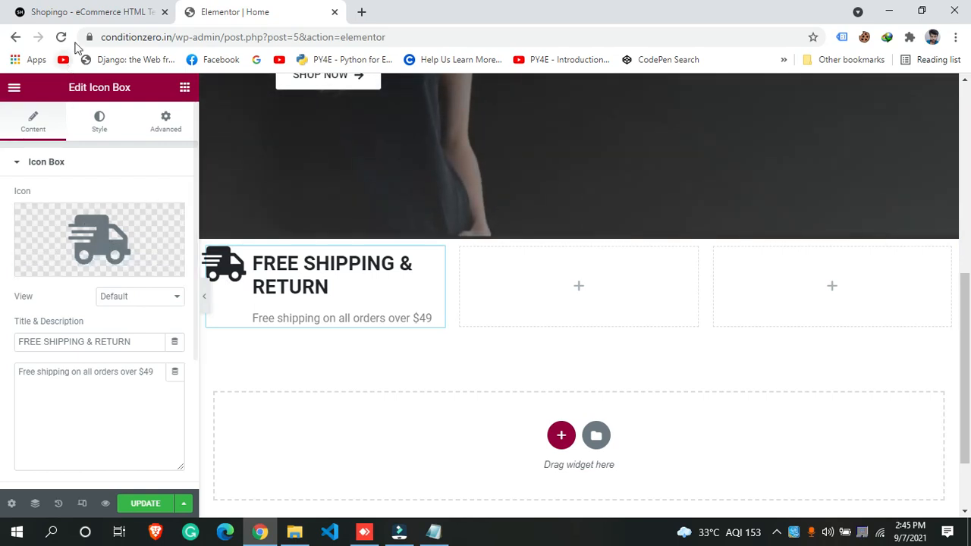
Try the H4 and H5 HTML tags on the icon box title after checking the Shopingo demo page
left_click(104, 9)
left_click(232, 11)
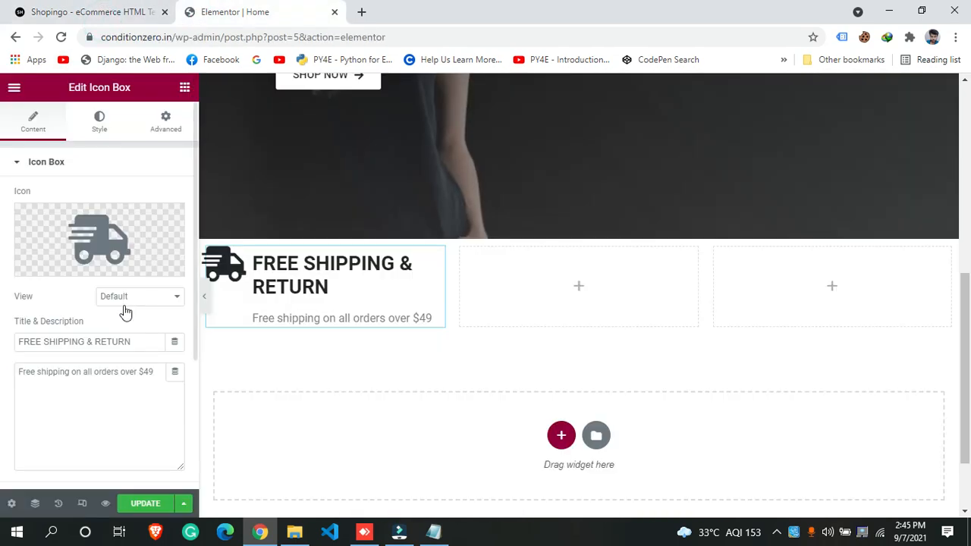
scroll(82, 293, "down", 3)
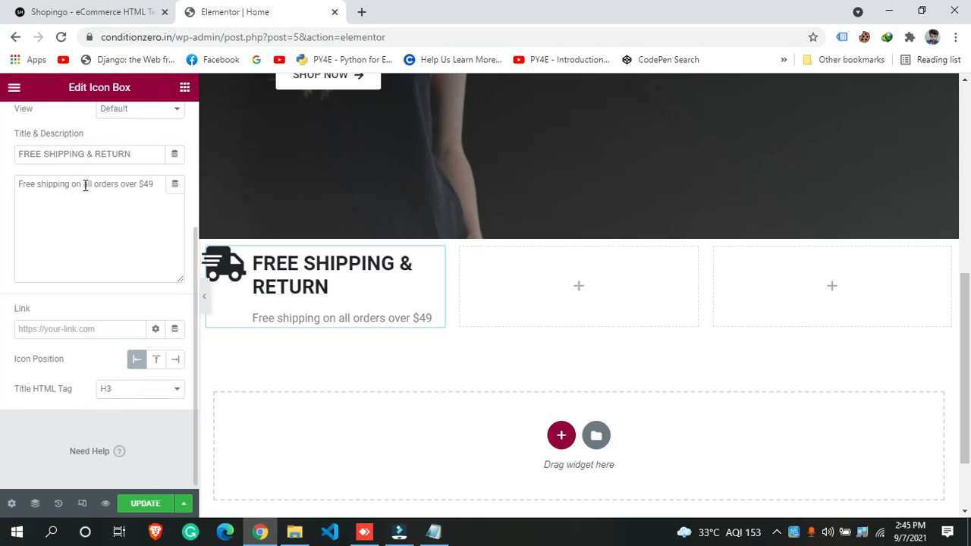
left_click(124, 414)
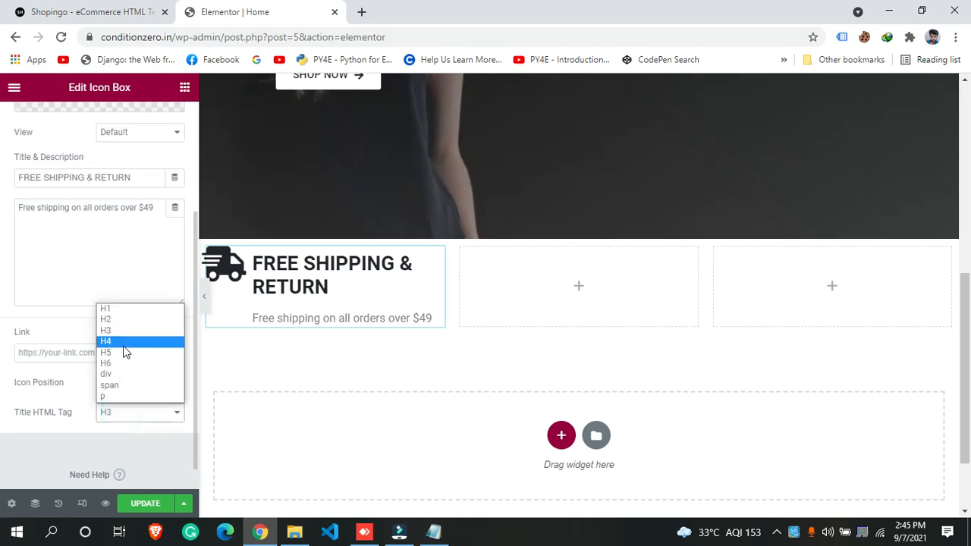
left_click(124, 346)
left_click(119, 414)
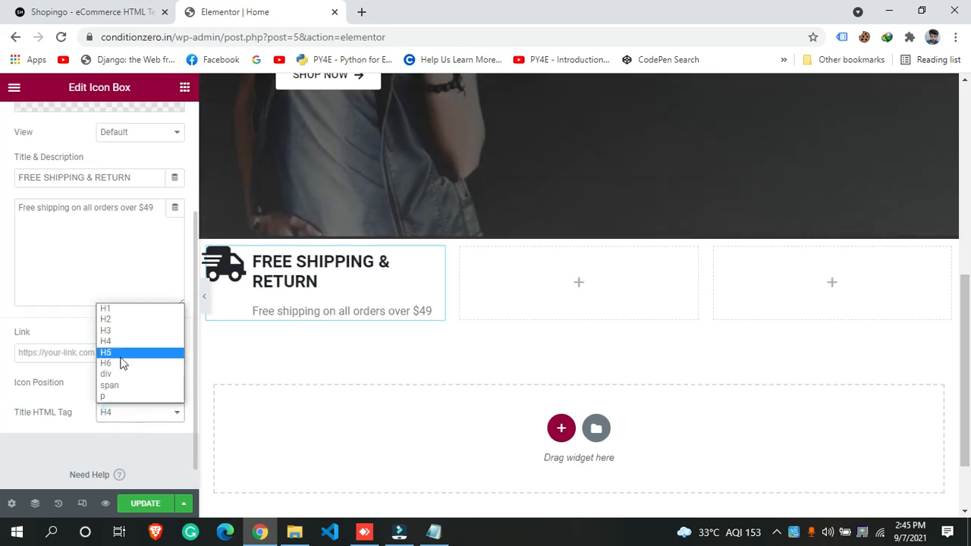
left_click(121, 354)
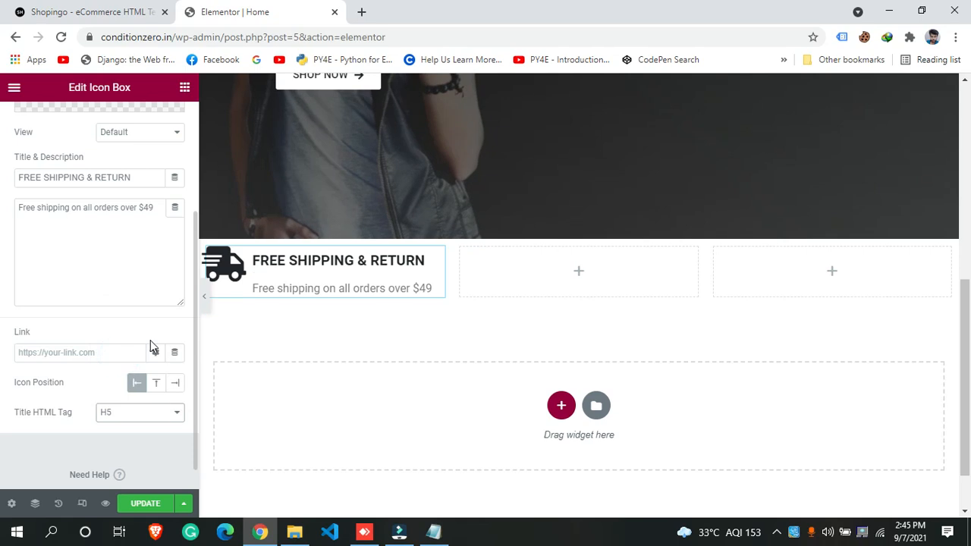
Set the icon box title's HTML tag to H6, comparing the heading with the Shopingo demo page
left_click(138, 10)
left_click(214, 12)
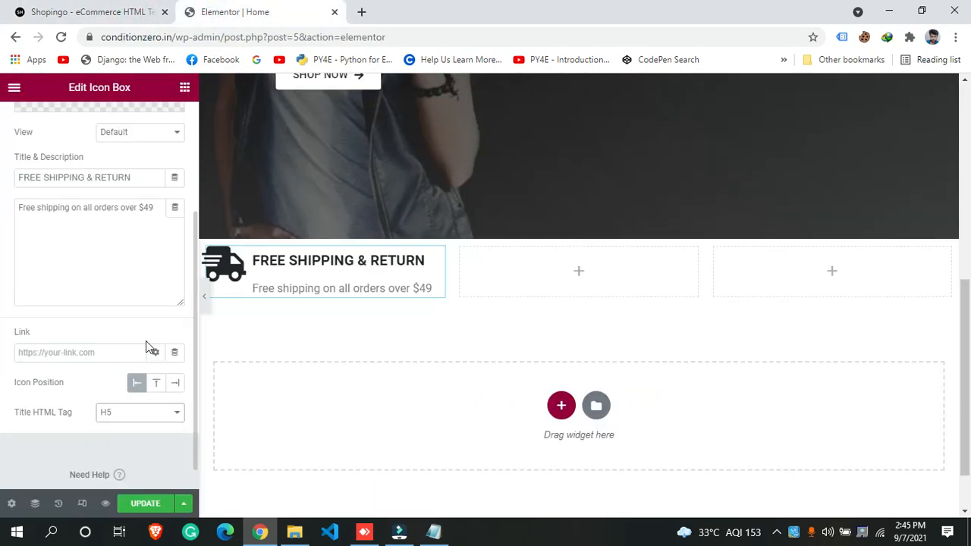
left_click(119, 415)
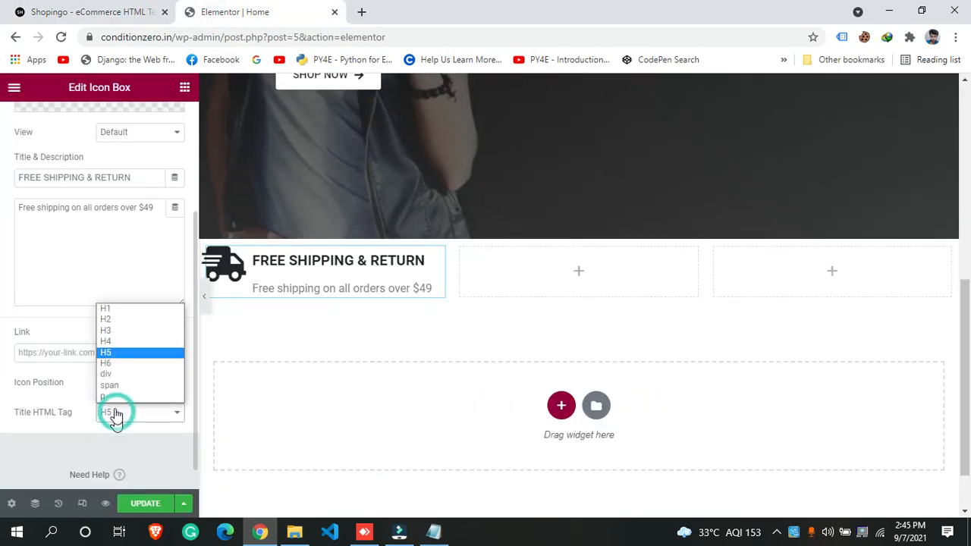
left_click(113, 364)
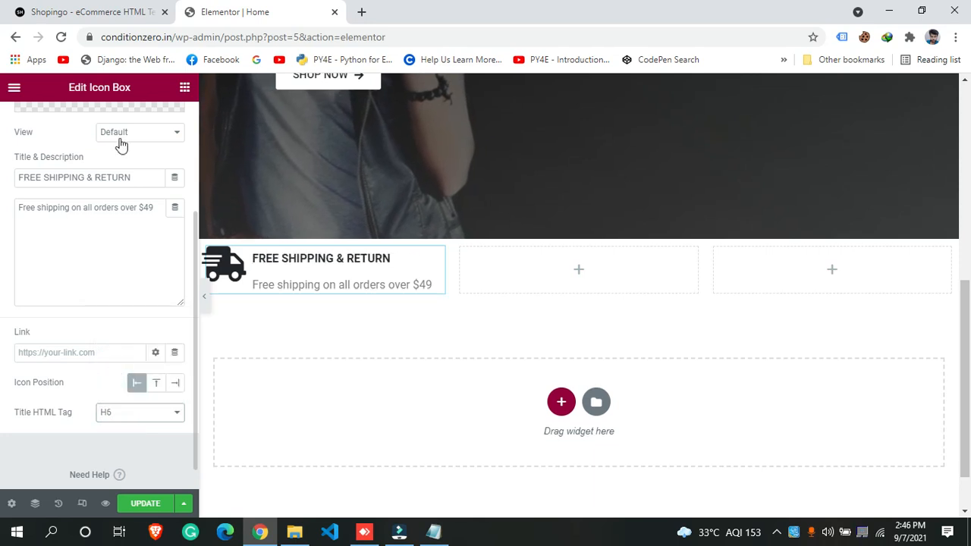
left_click(61, 11)
left_click(244, 12)
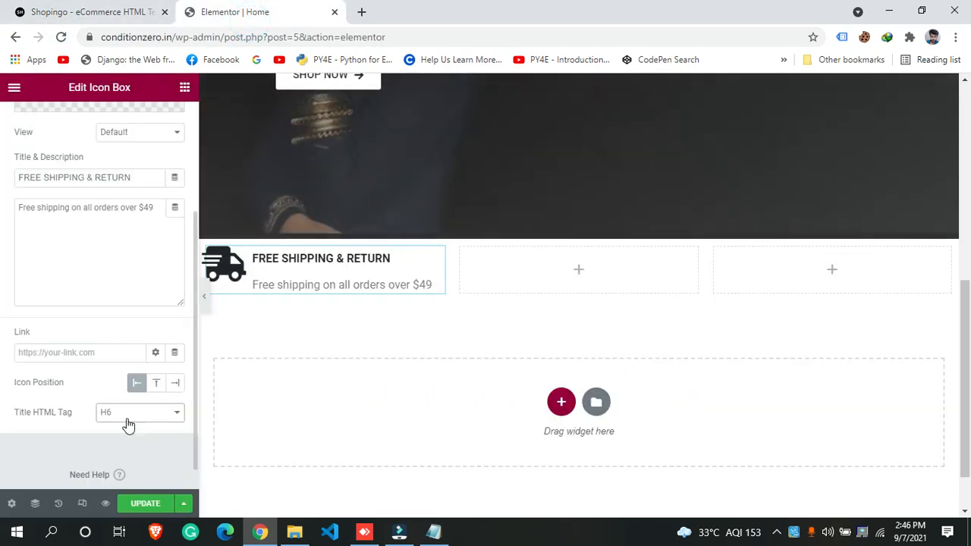
Set the icon box title's HTML tag to H5
left_click(128, 425)
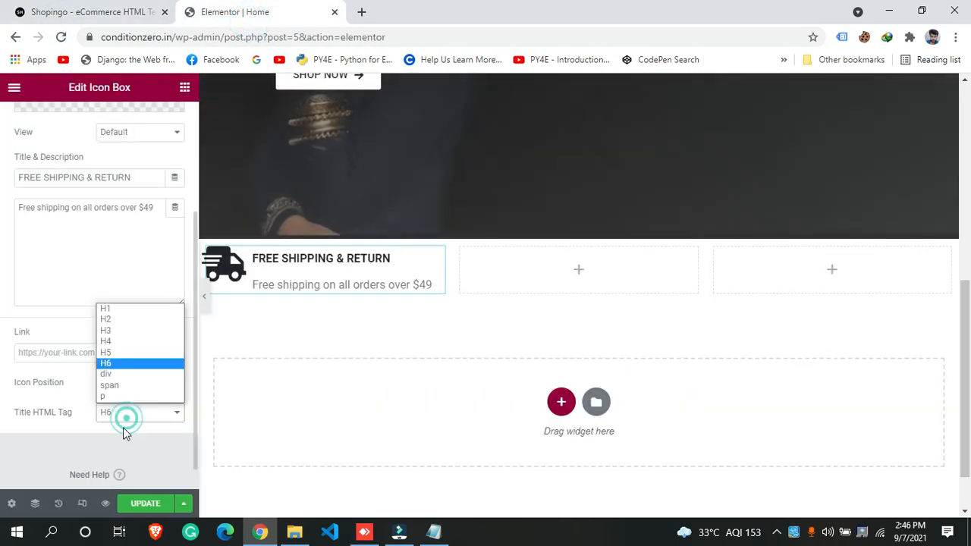
left_click(119, 353)
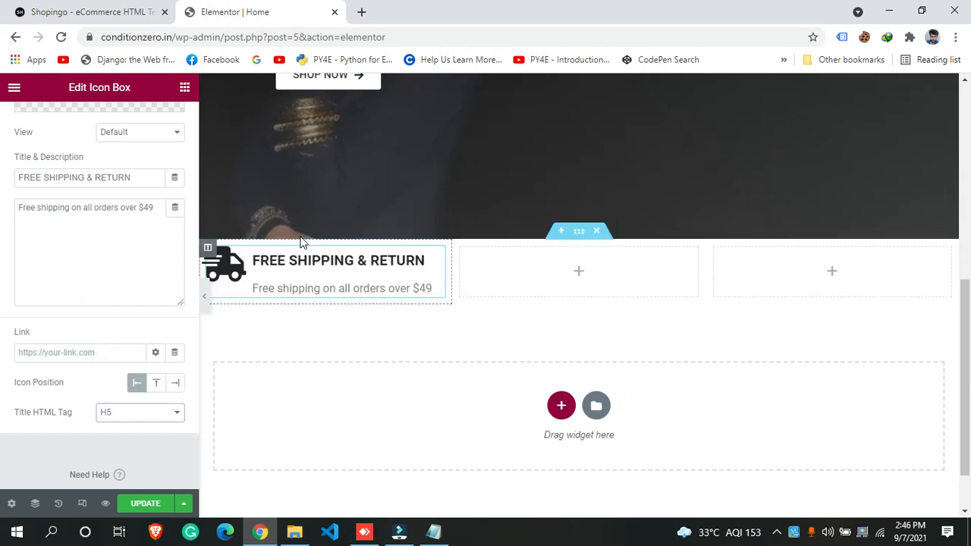
Try the Secondary global color on the truck icon, compare it with the Shopingo demo page, and return the icon to Primary
scroll(125, 320, "up", 2)
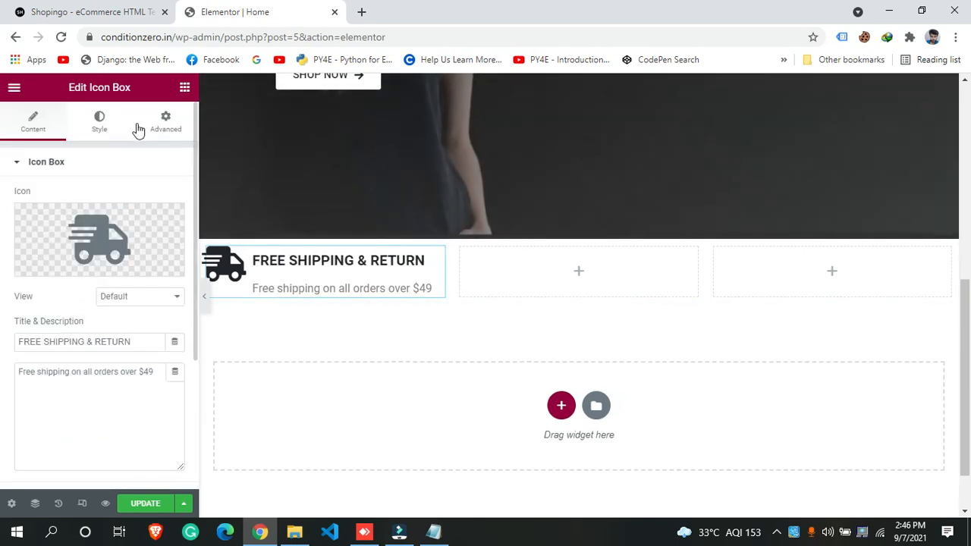
left_click(99, 125)
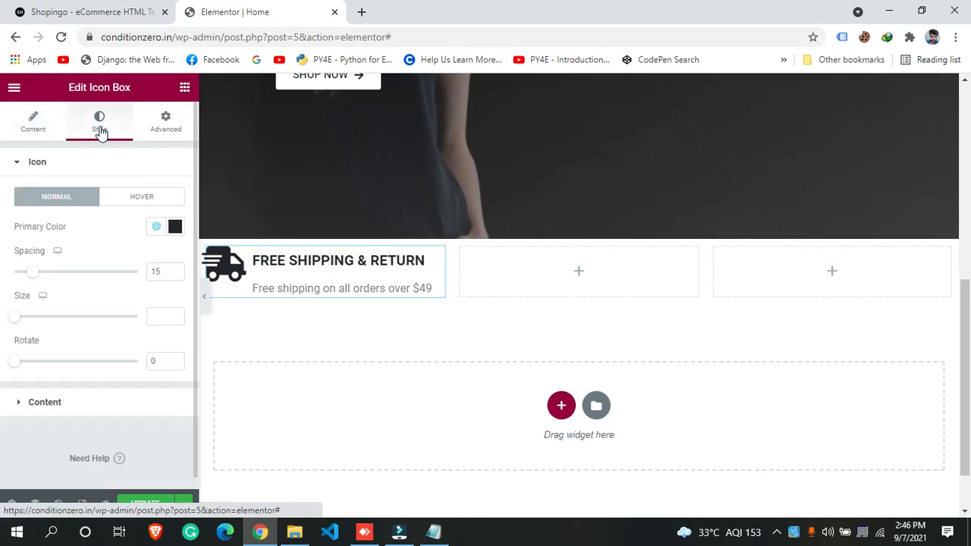
left_click(157, 226)
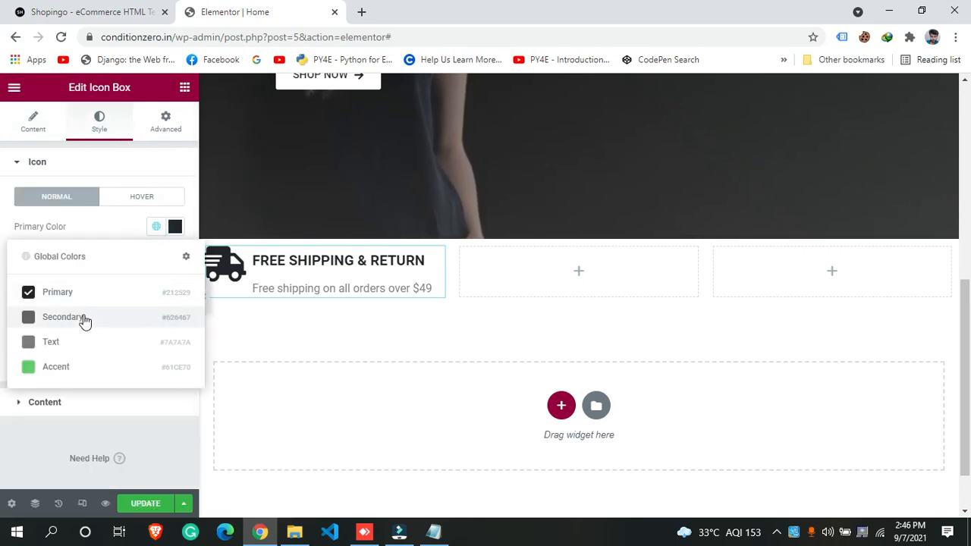
left_click(83, 317)
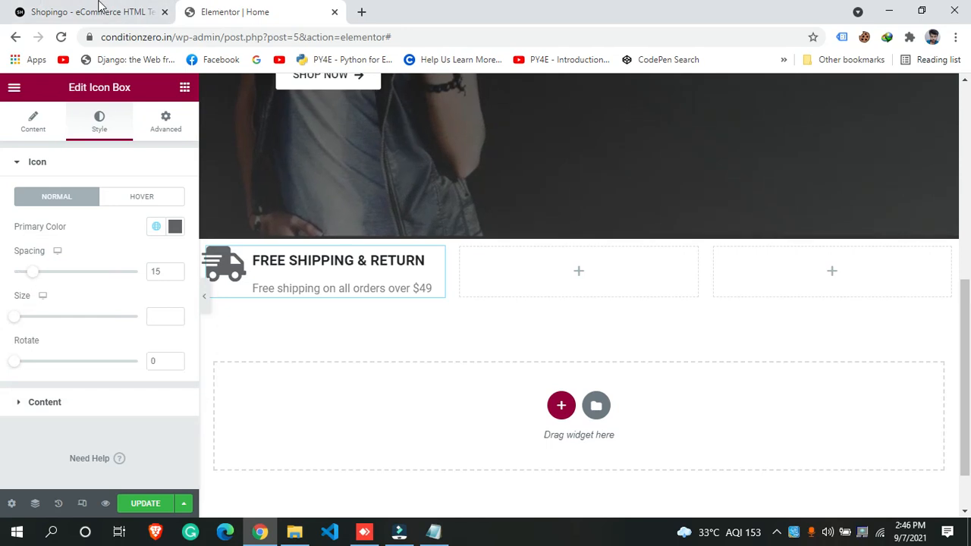
left_click(148, 11)
left_click(190, 15)
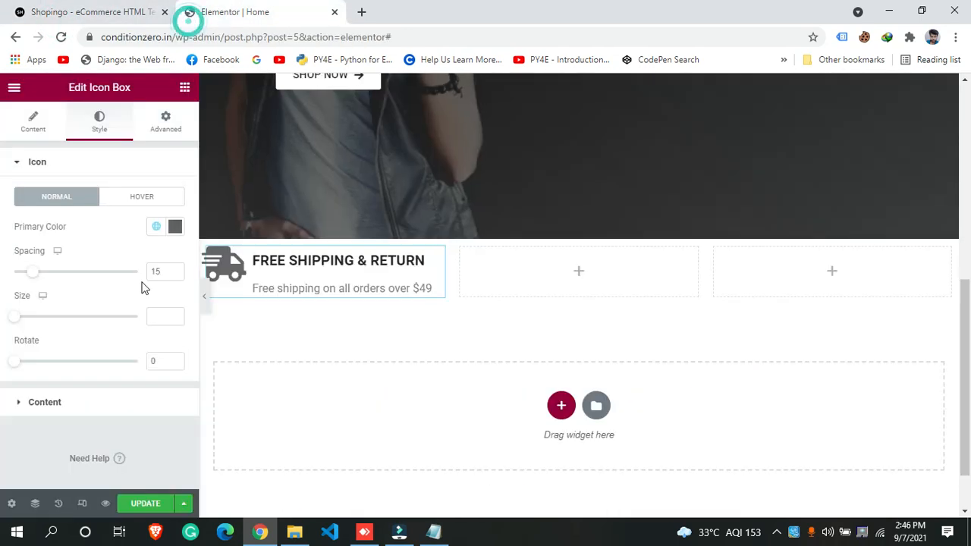
left_click(157, 226)
left_click(89, 294)
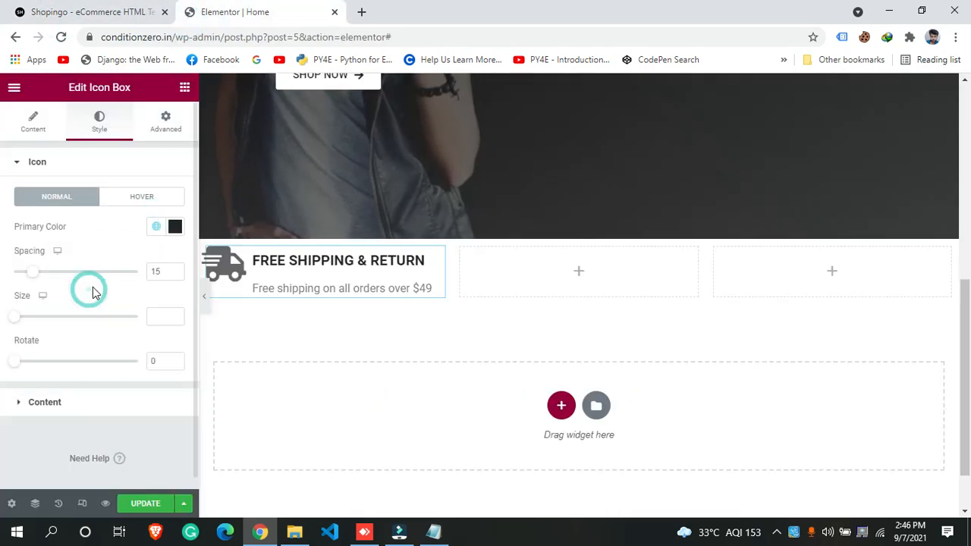
Set the truck icon's spacing to 26 and its size to 43, comparing both with the Shopingo demo page
left_click_drag(36, 278, 49, 278)
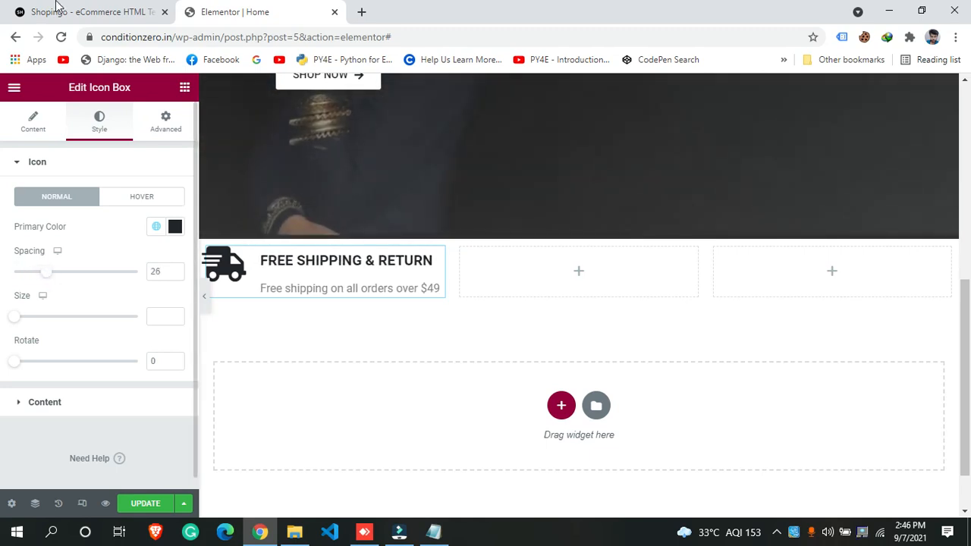
left_click(46, 11)
left_click(215, 11)
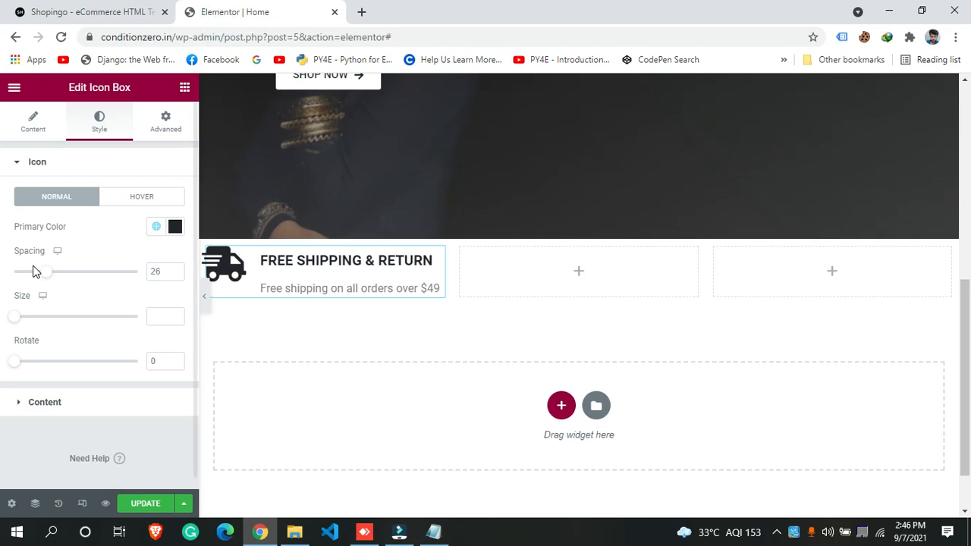
left_click_drag(20, 318, 34, 317)
left_click(119, 9)
left_click(220, 11)
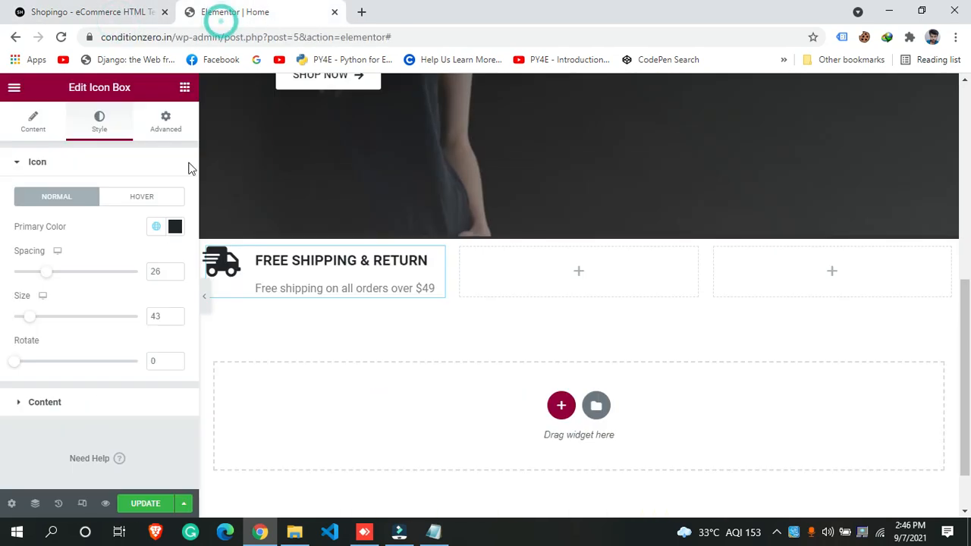
Set the spacing below the icon box title to 6 in the content styling
left_click(22, 401)
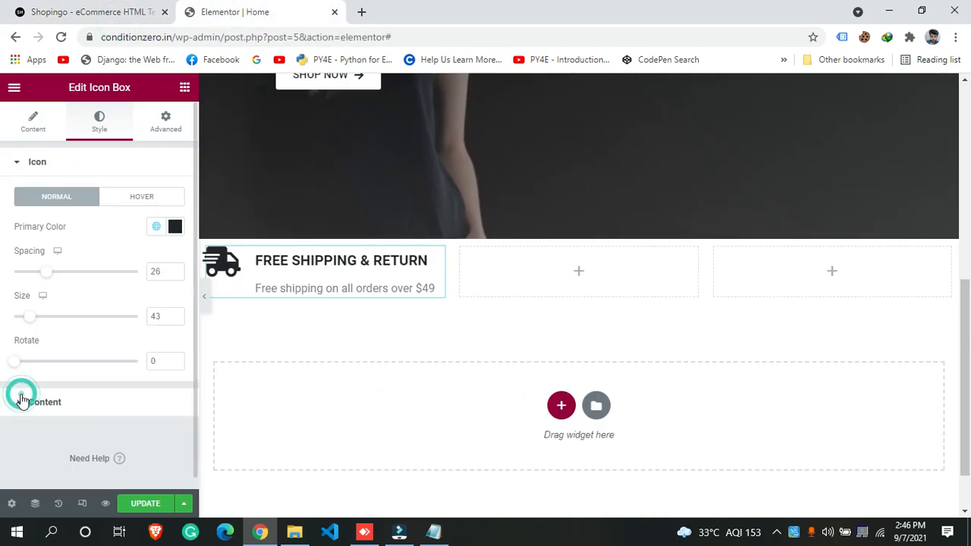
left_click(81, 393)
scroll(80, 392, "down", 2)
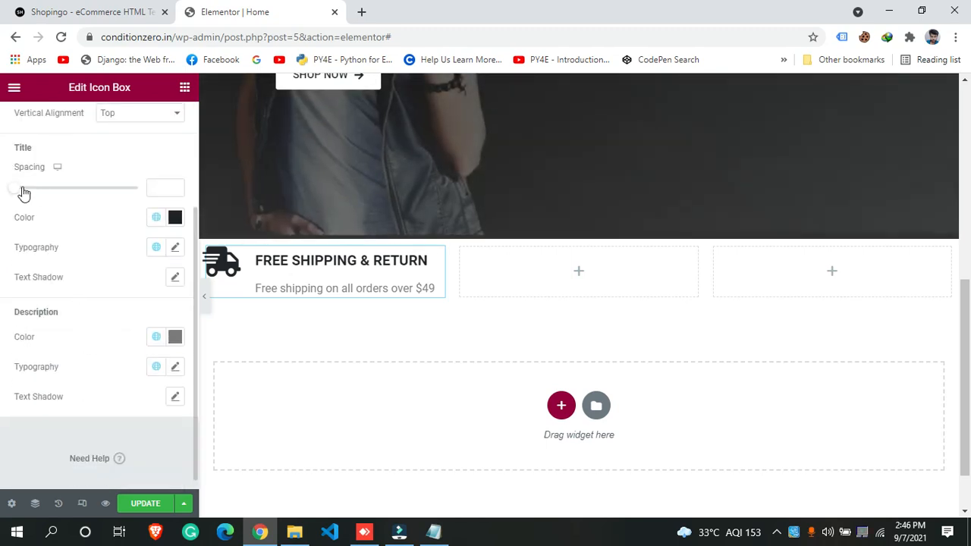
left_click(23, 189)
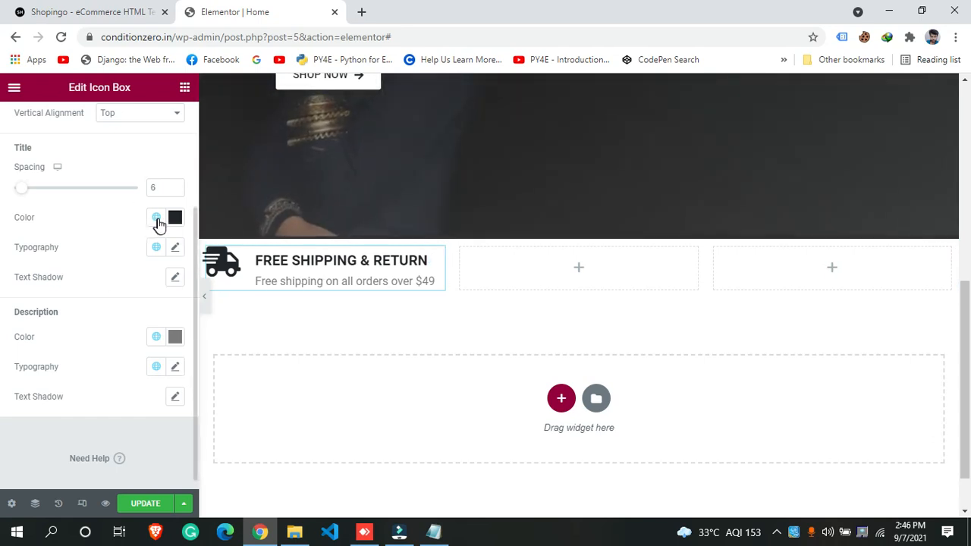
Check the global color and global font options for the icon box title, comparing with the Shopingo demo page
left_click(156, 218)
left_click(134, 13)
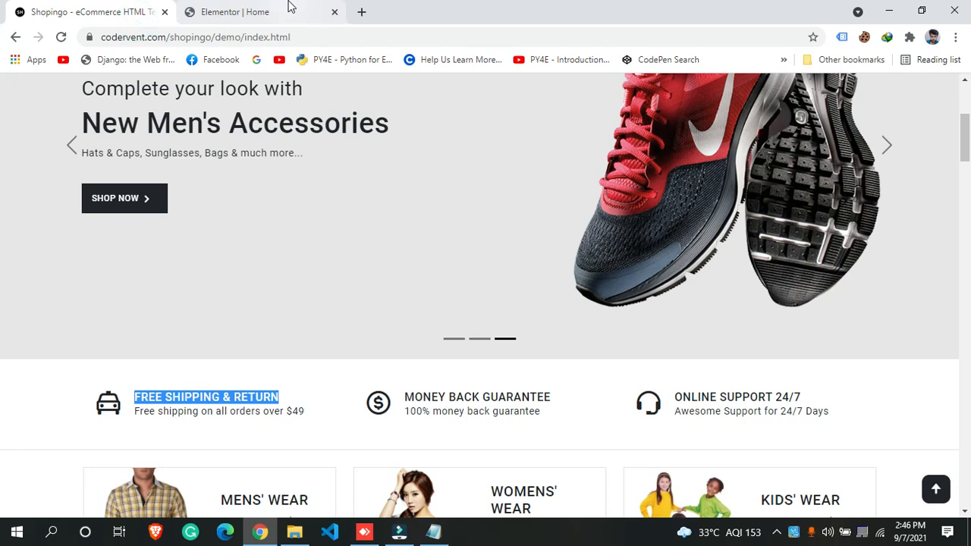
left_click(62, 481)
left_click(244, 11)
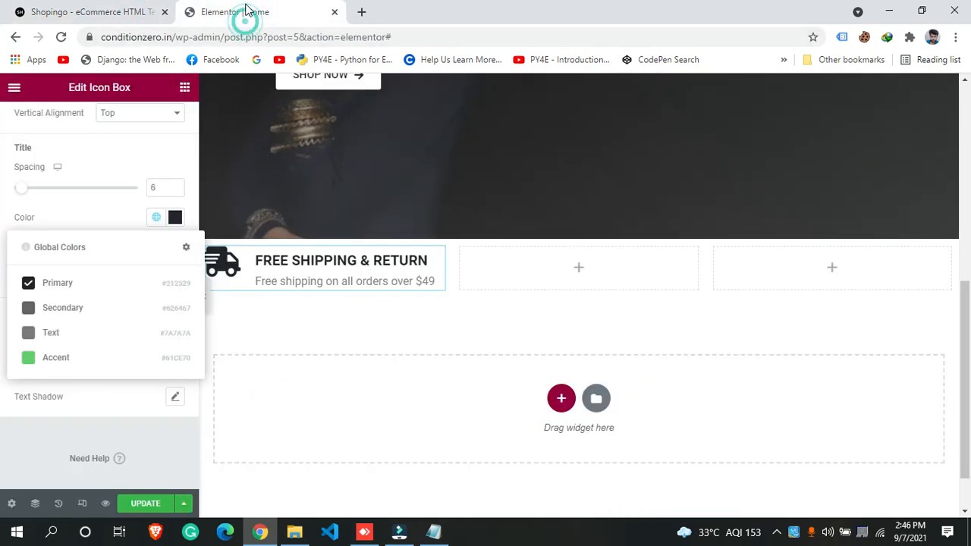
left_click(59, 220)
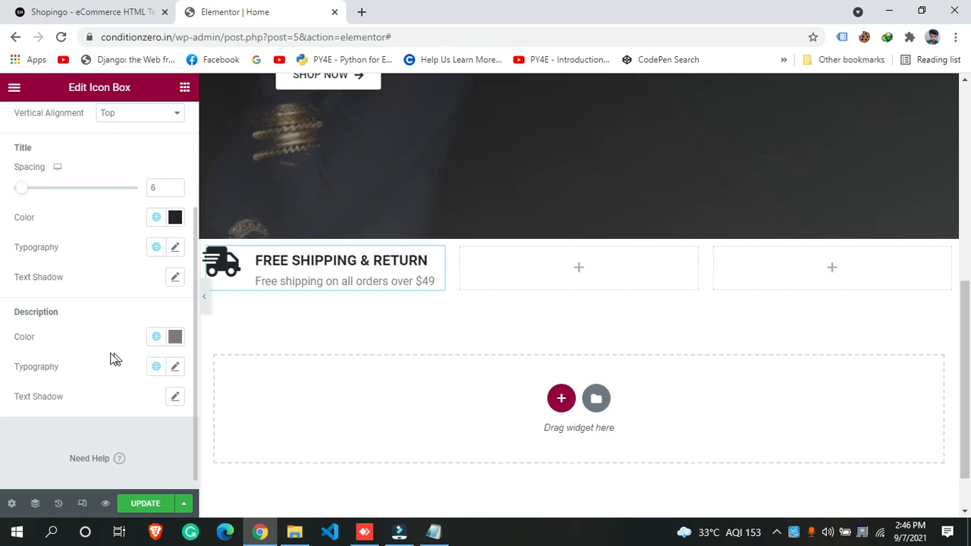
left_click(156, 247)
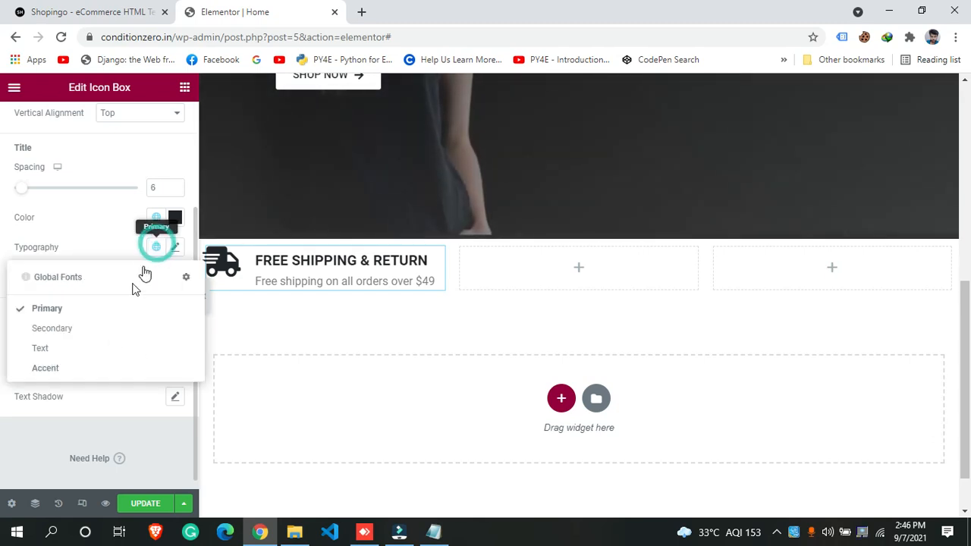
left_click(99, 235)
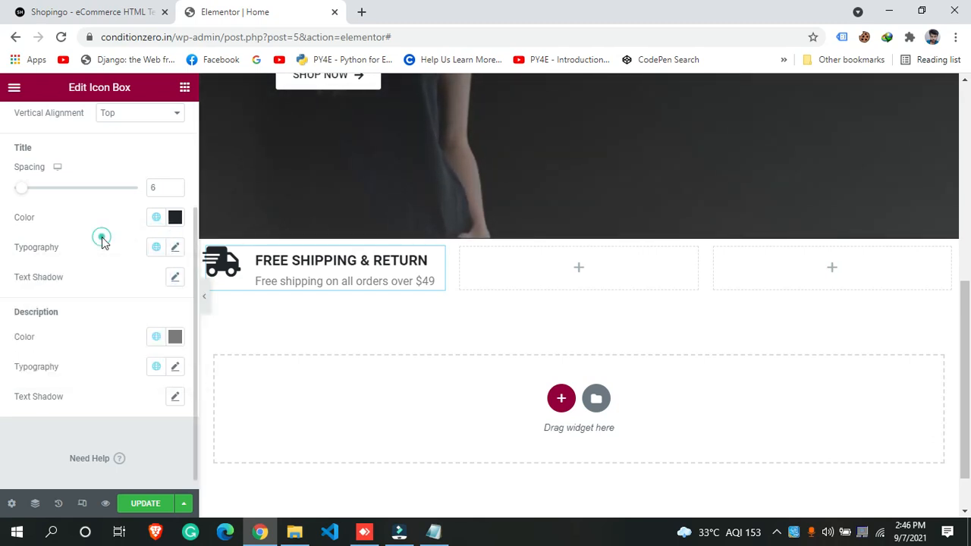
Try the Primary global color on the icon box description, then set its global color and global font to Secondary
left_click(157, 336)
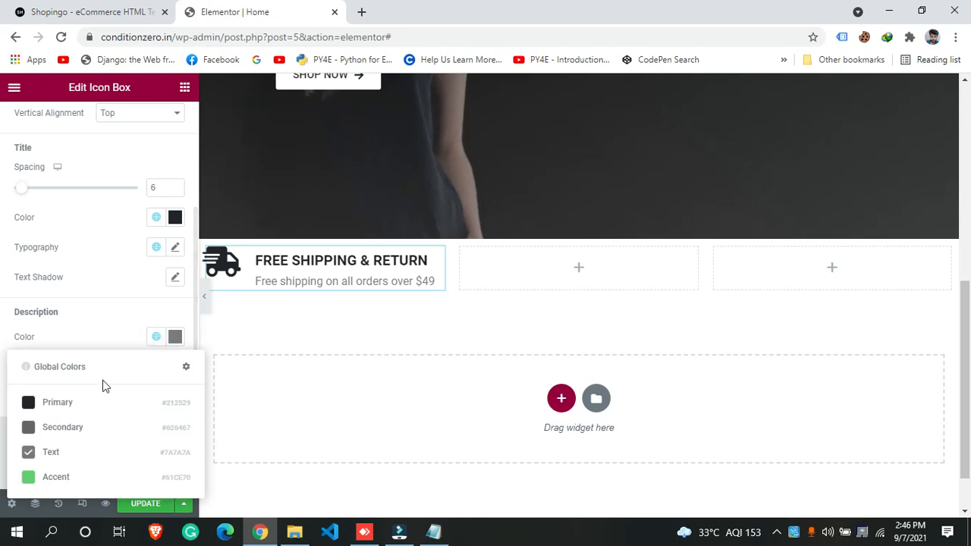
left_click(83, 403)
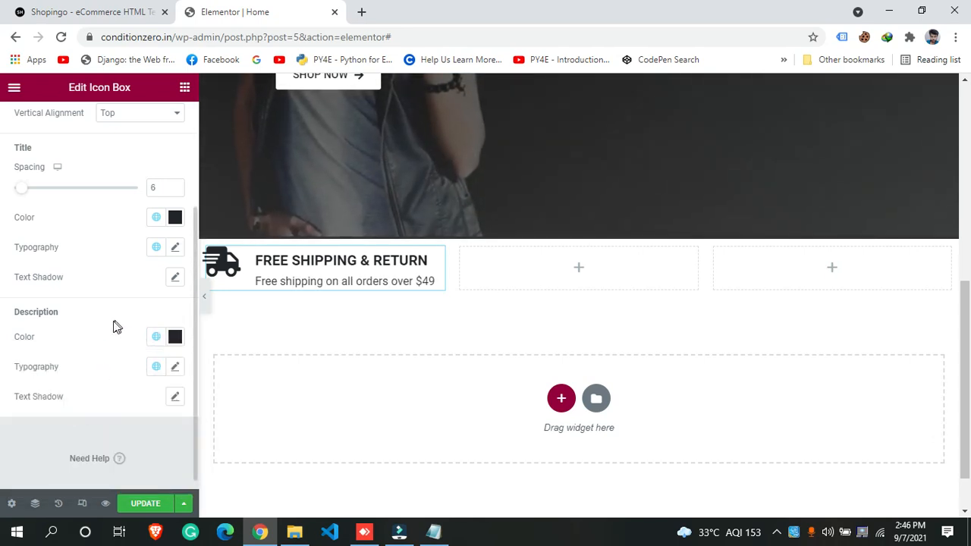
left_click(157, 337)
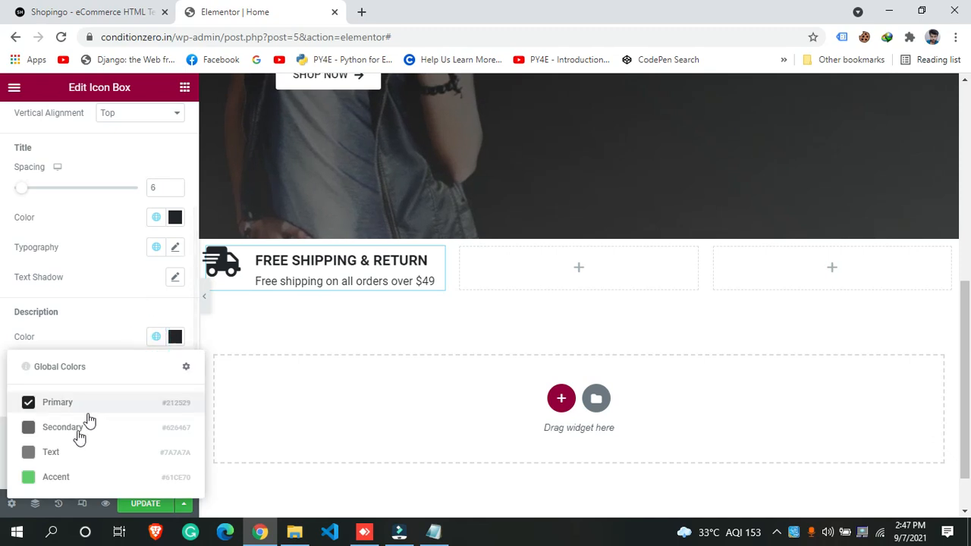
left_click(75, 429)
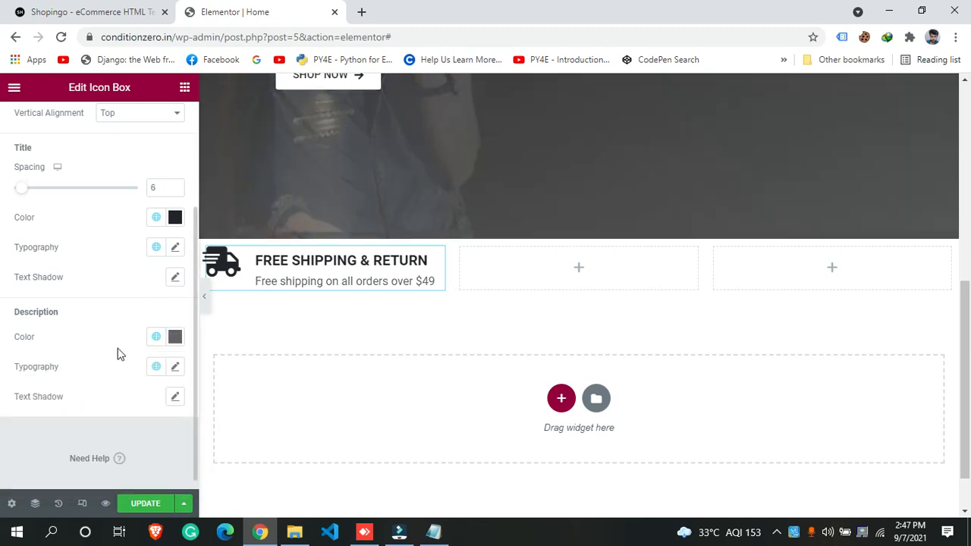
left_click(156, 366)
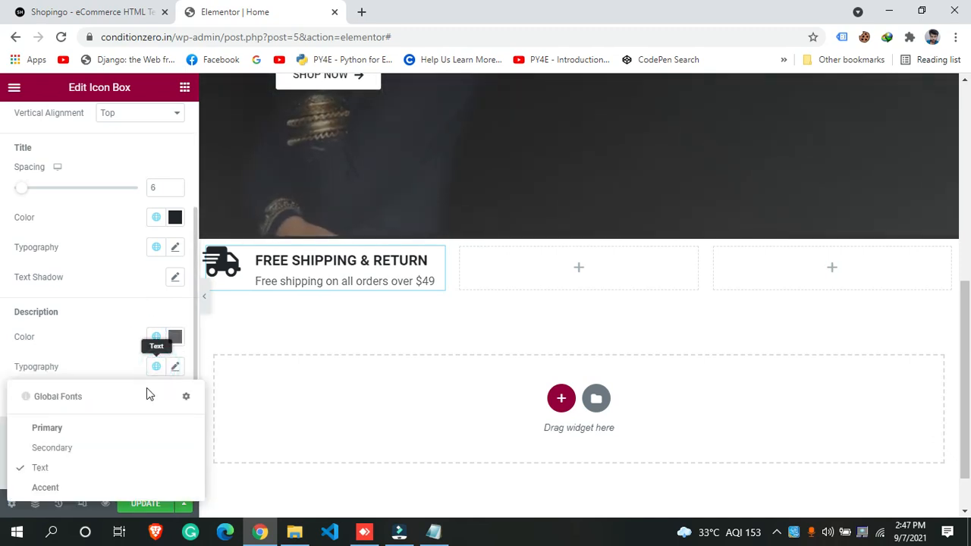
left_click(76, 449)
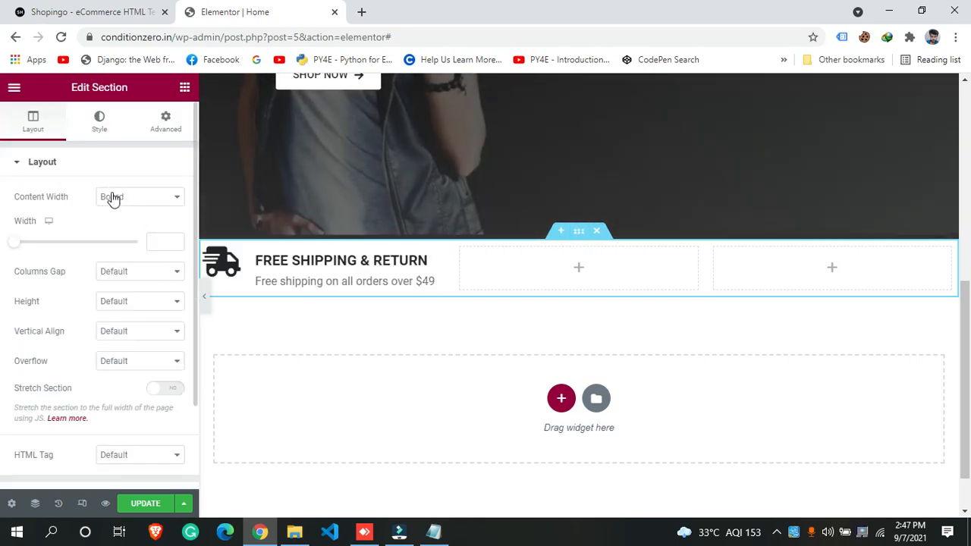
Compare the icon box with the free shipping block on the Shopingo demo page and set its title's font weight to 500
left_click(248, 256)
left_click(99, 9)
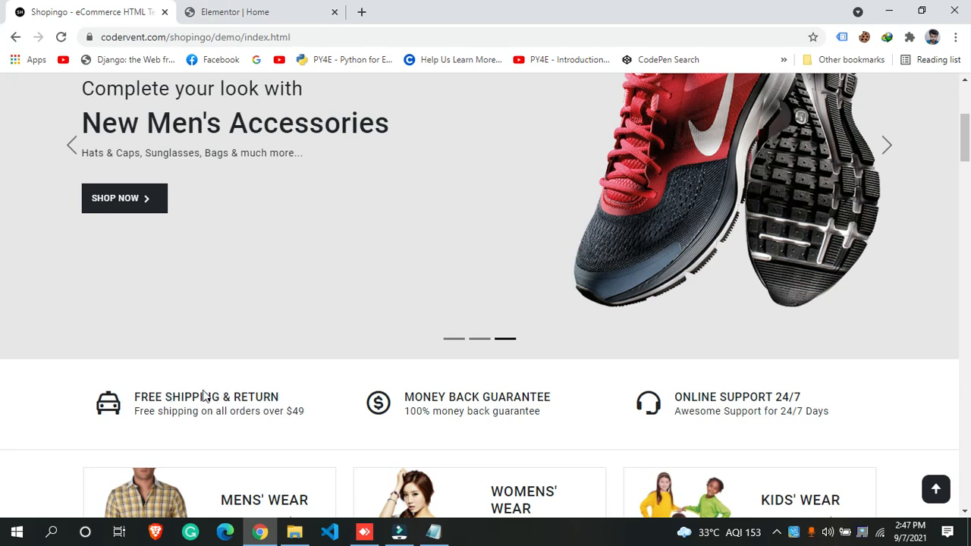
left_click_drag(288, 390, 84, 410)
left_click(324, 390)
left_click(253, 11)
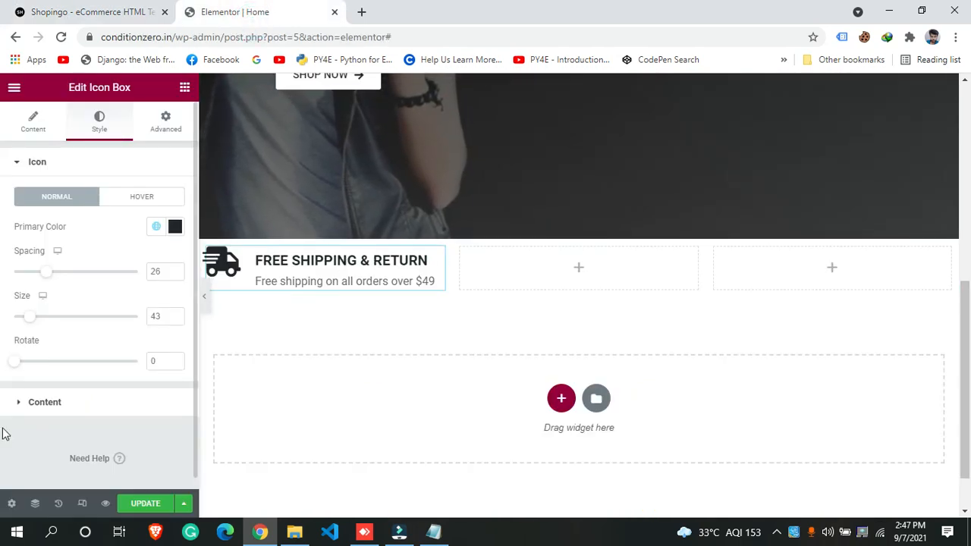
left_click(59, 403)
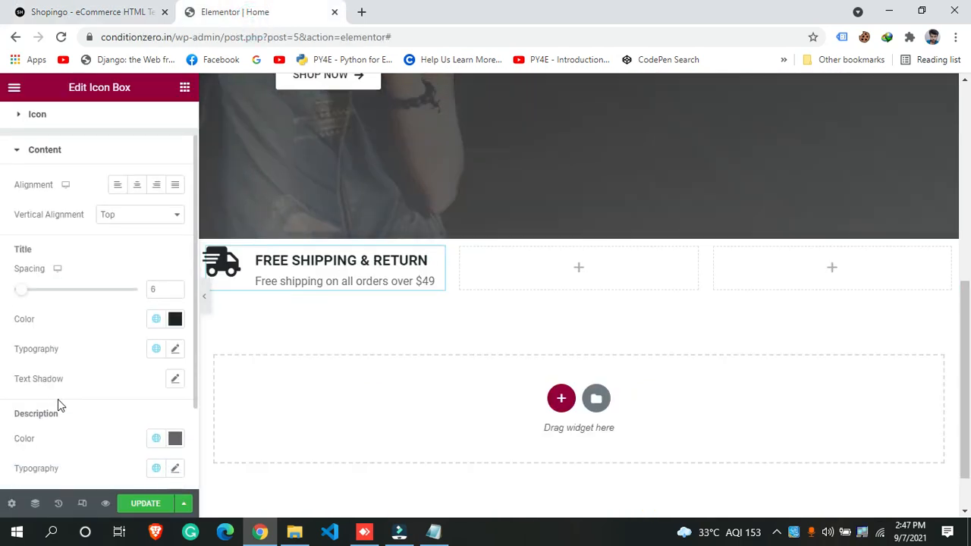
scroll(173, 238, "down", 2)
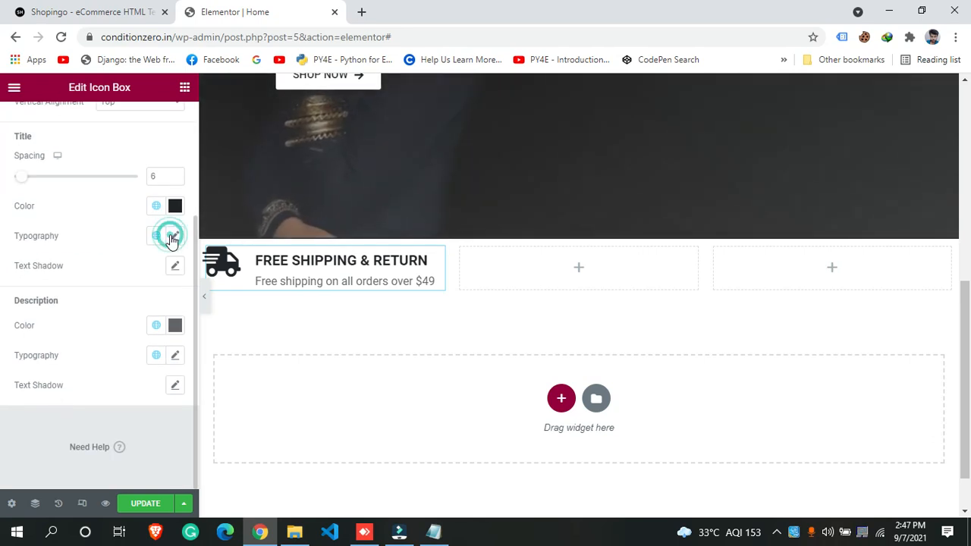
left_click(174, 237)
left_click(129, 373)
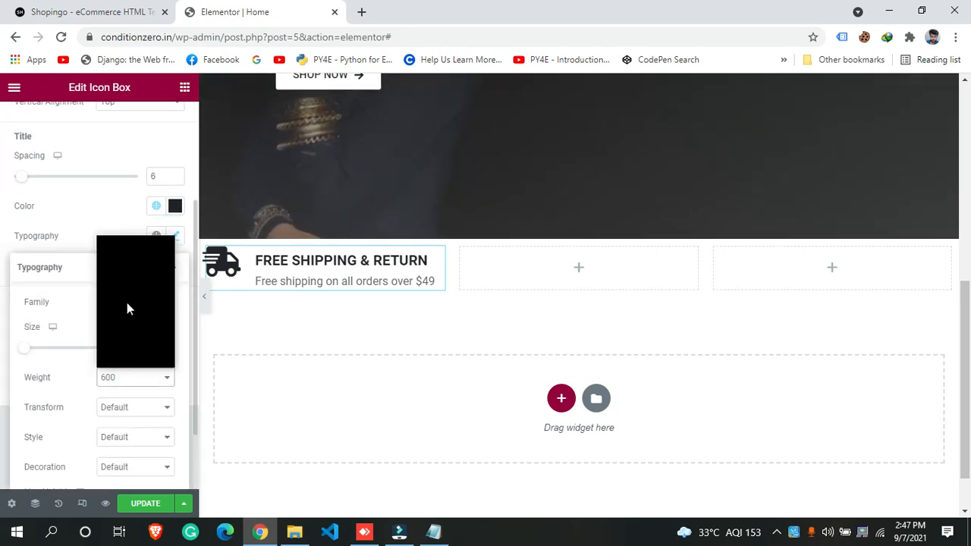
left_click(125, 285)
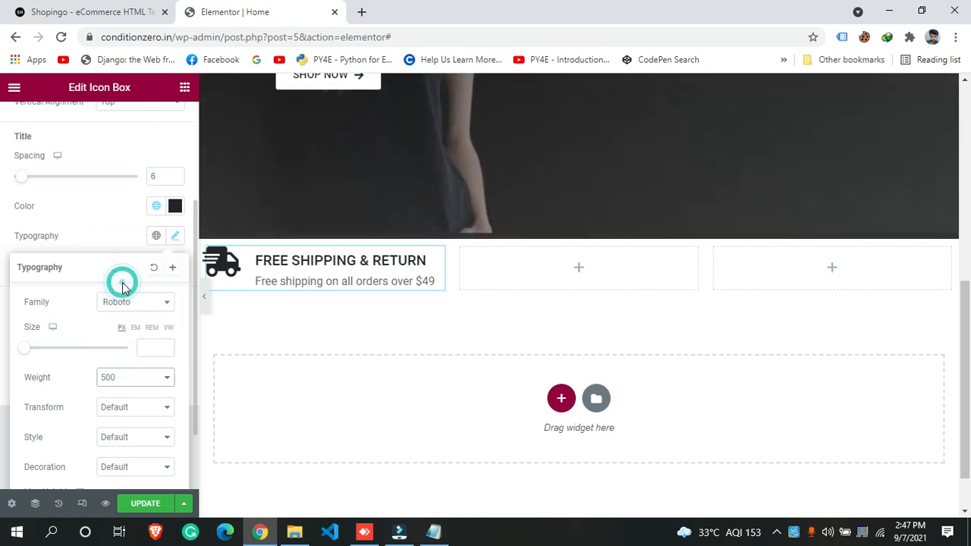
Reduce the icon box title's font size to about 15 px and fine-tune it against the heading on the Shopingo demo page
left_click(91, 9)
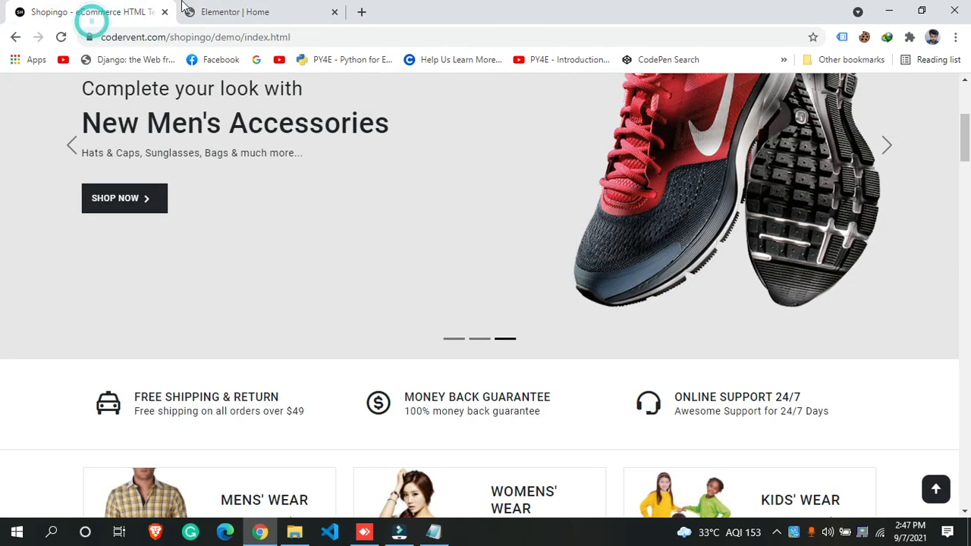
left_click(255, 9)
left_click(97, 9)
left_click(223, 9)
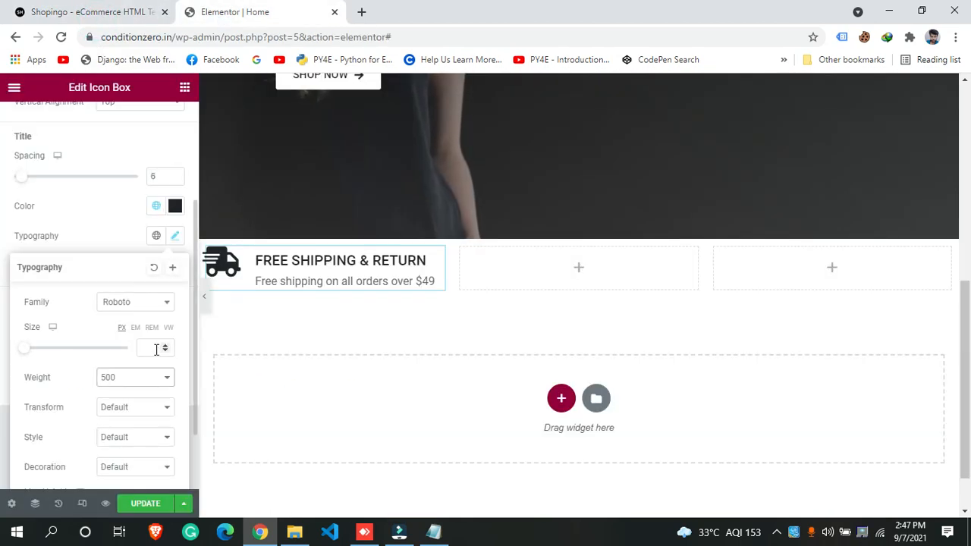
left_click_drag(30, 352, 37, 353)
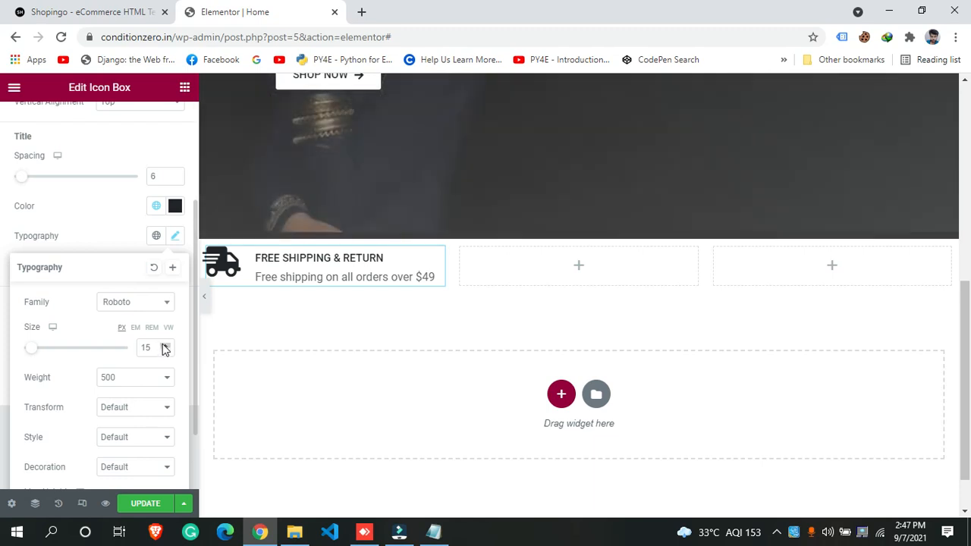
left_click(164, 345)
left_click(164, 350)
left_click(164, 350)
left_click(165, 350)
left_click(165, 350)
left_click(96, 6)
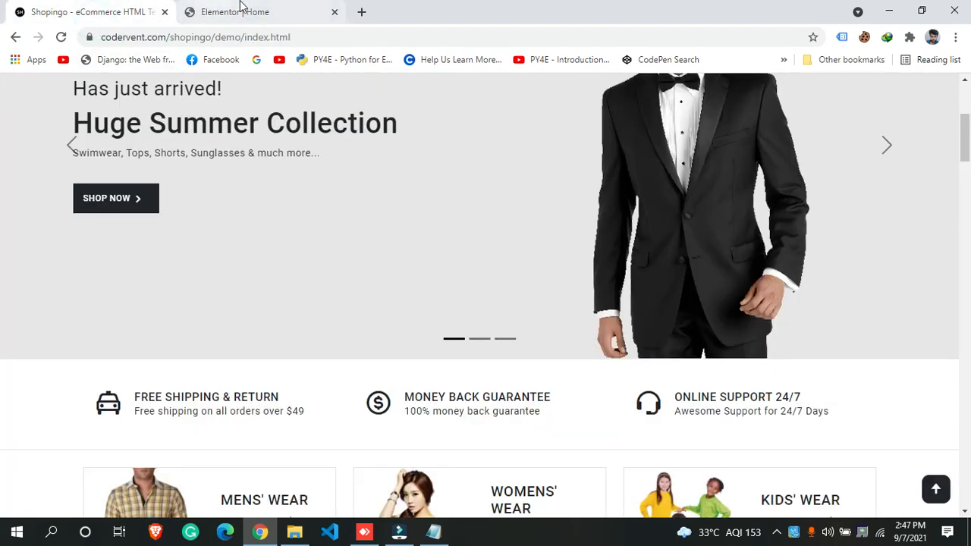
Set the icon box title's font size to 16 px and its line height to 0.5 em
left_click(244, 9)
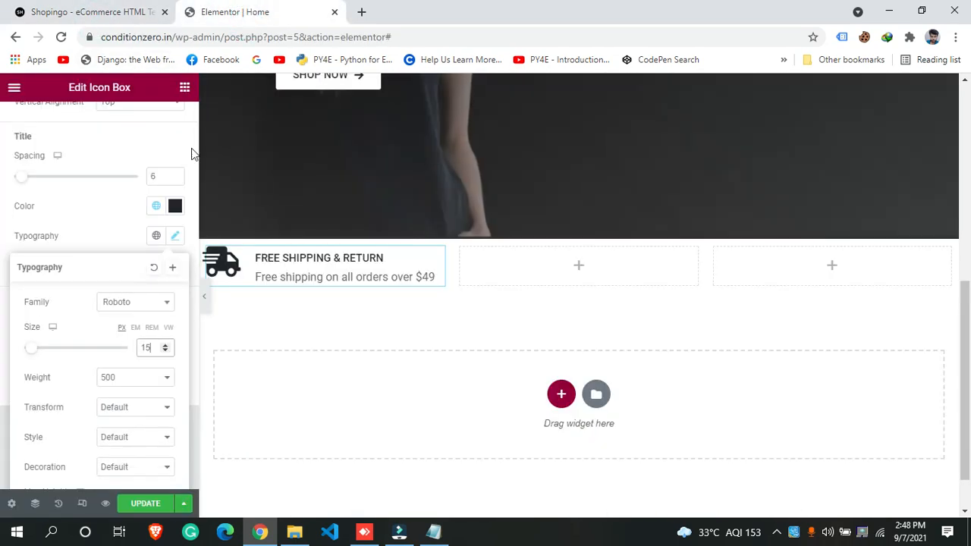
left_click(166, 346)
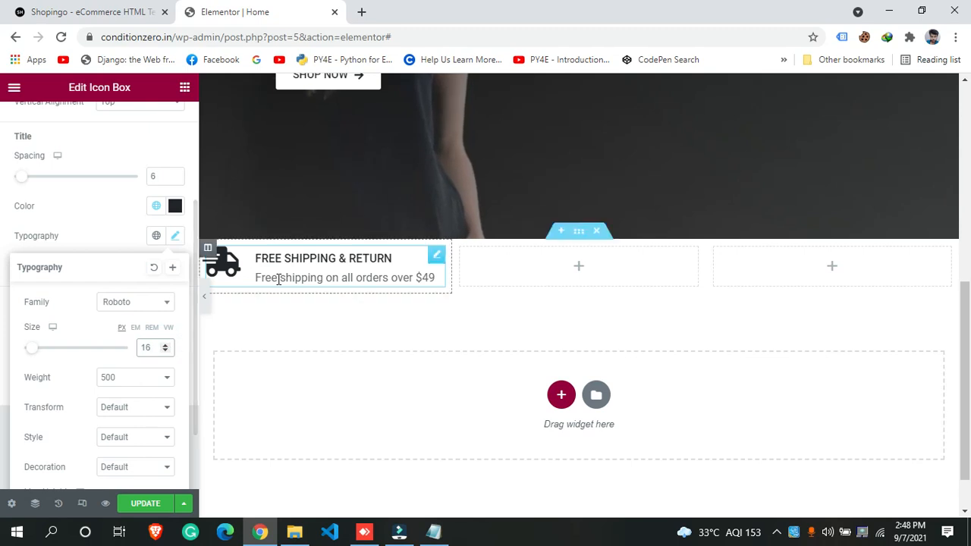
scroll(67, 351, "down", 1)
left_click_drag(26, 432, 32, 431)
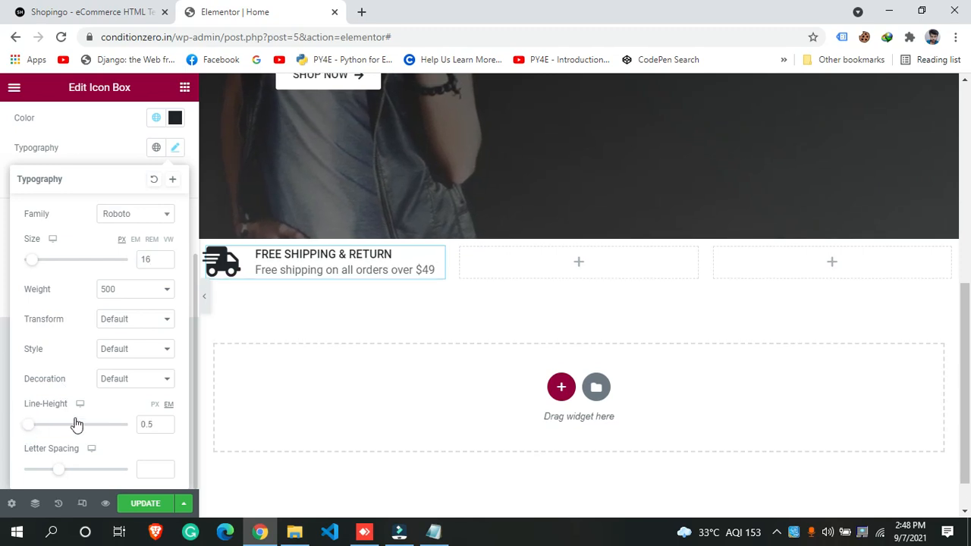
Set the title's letter spacing to 1.2 and compare it with the heading on the Shopingo demo page
left_click_drag(61, 469, 69, 470)
left_click(85, 13)
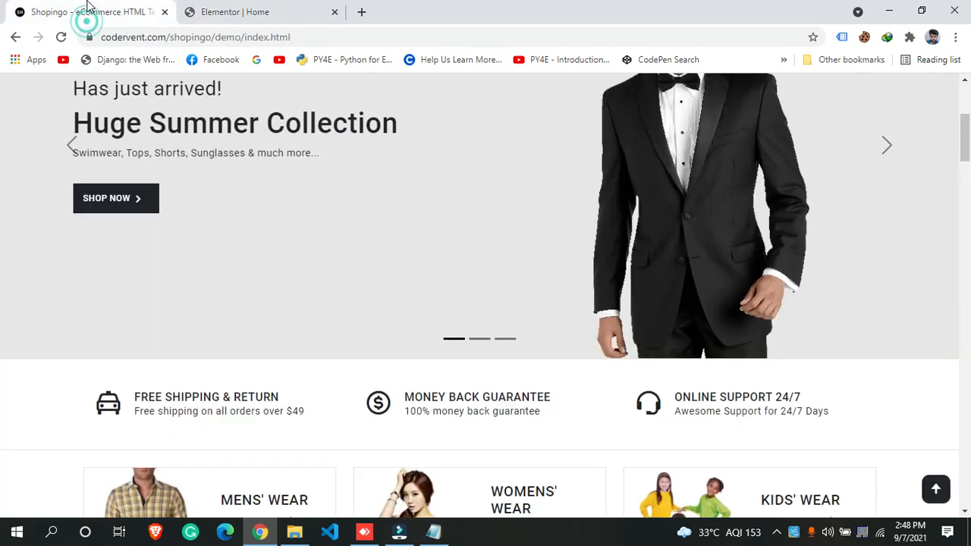
left_click(225, 10)
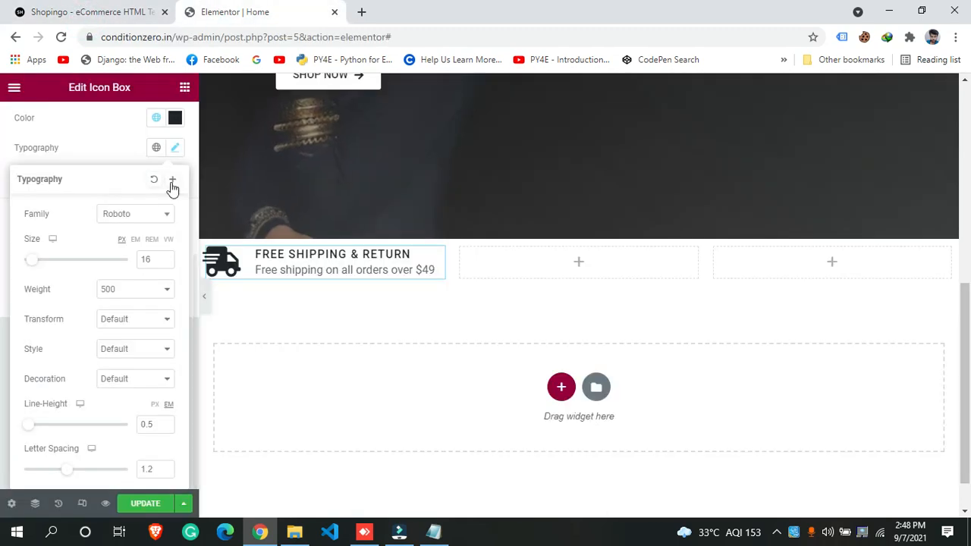
left_click(111, 148)
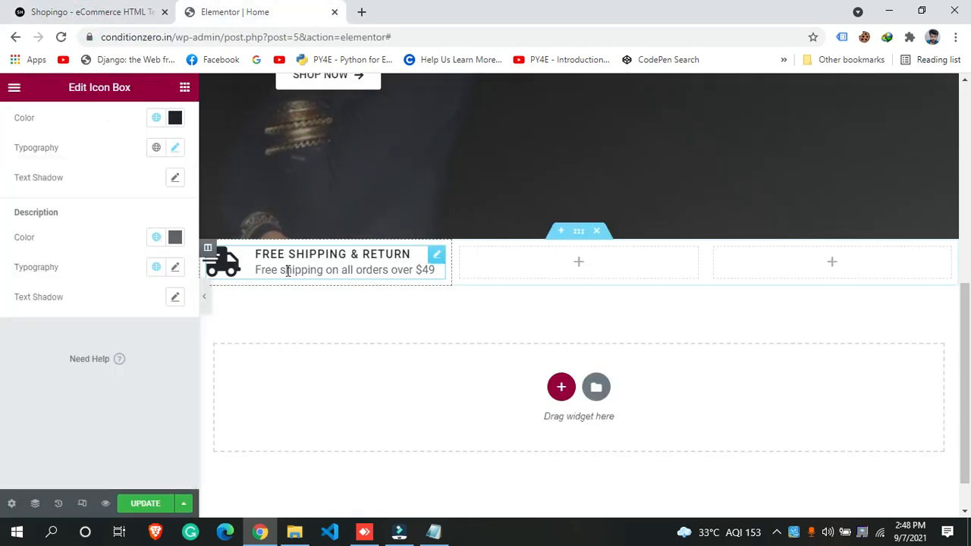
Try font sizes from 12 to 14 px on the icon box description and settle on 14 px
left_click(175, 267)
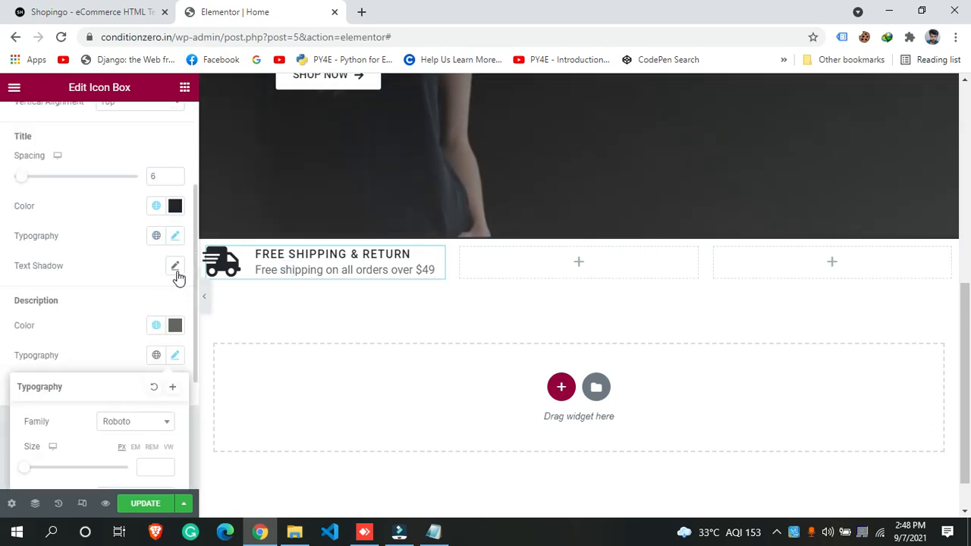
scroll(80, 432, "down", 2)
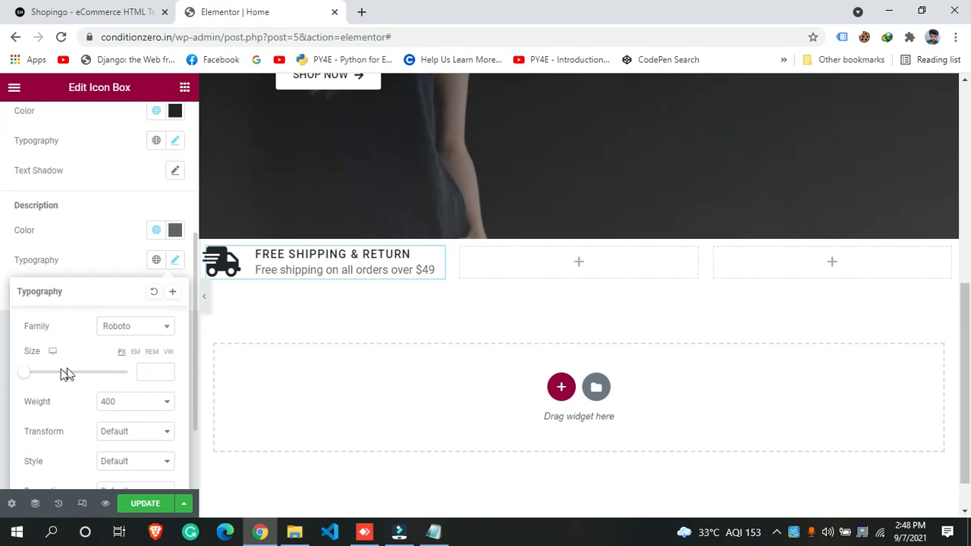
left_click_drag(27, 376, 32, 376)
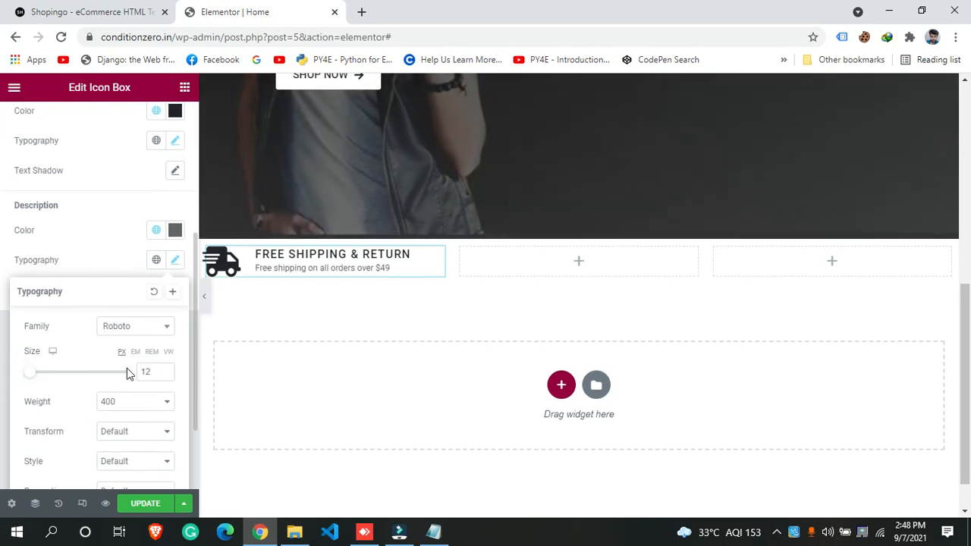
double_click(165, 370)
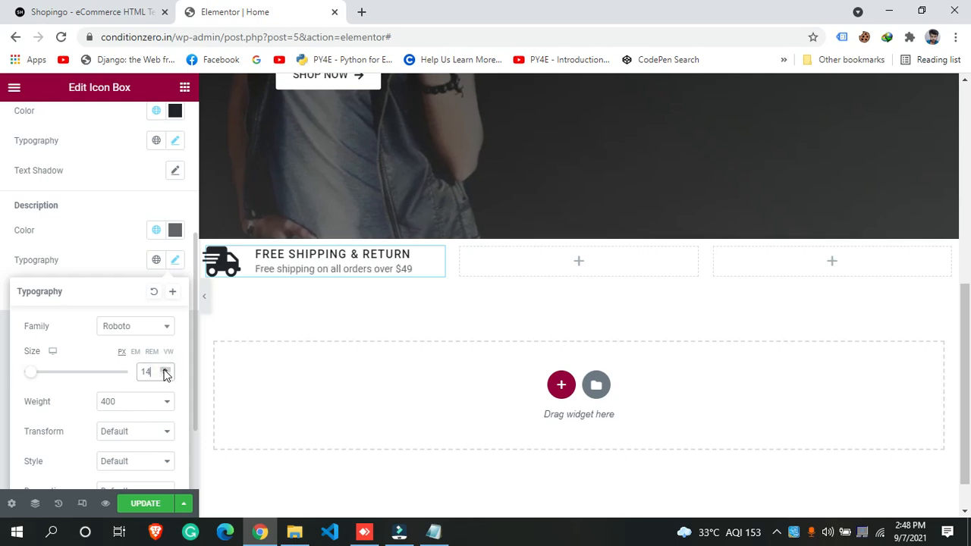
left_click(165, 375)
left_click(165, 376)
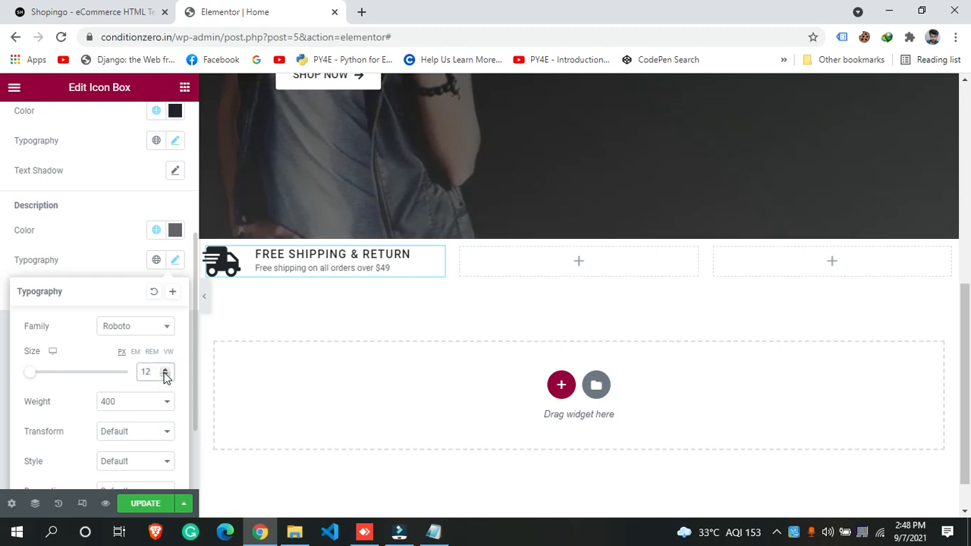
left_click(165, 368)
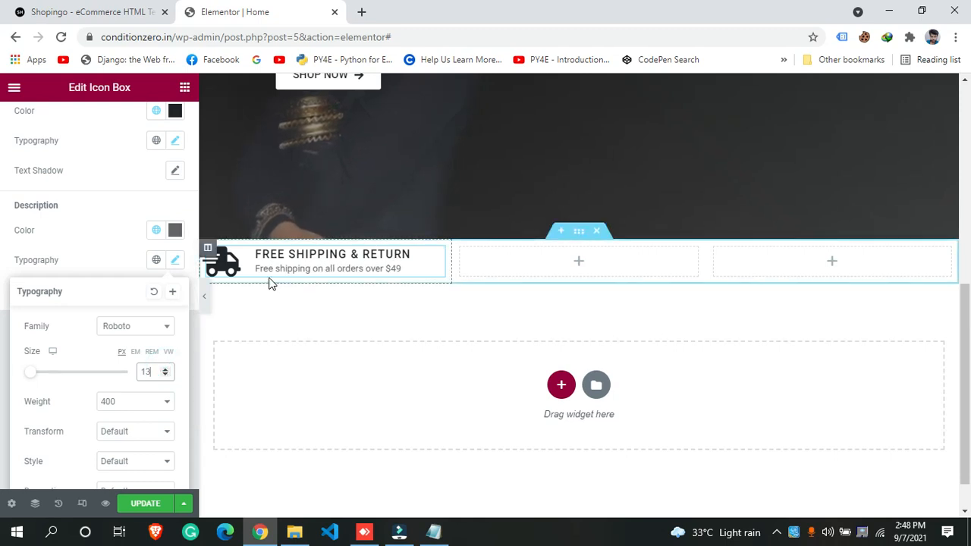
left_click(167, 376)
Compare the description with the Shopingo demo page, try a 15 px font size, and restore it to 14 px
left_click(117, 8)
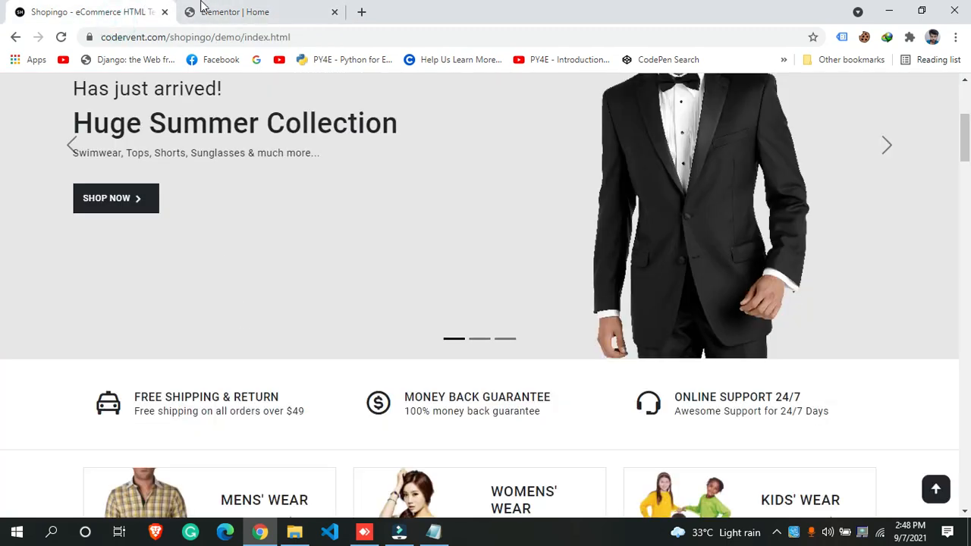
left_click(224, 13)
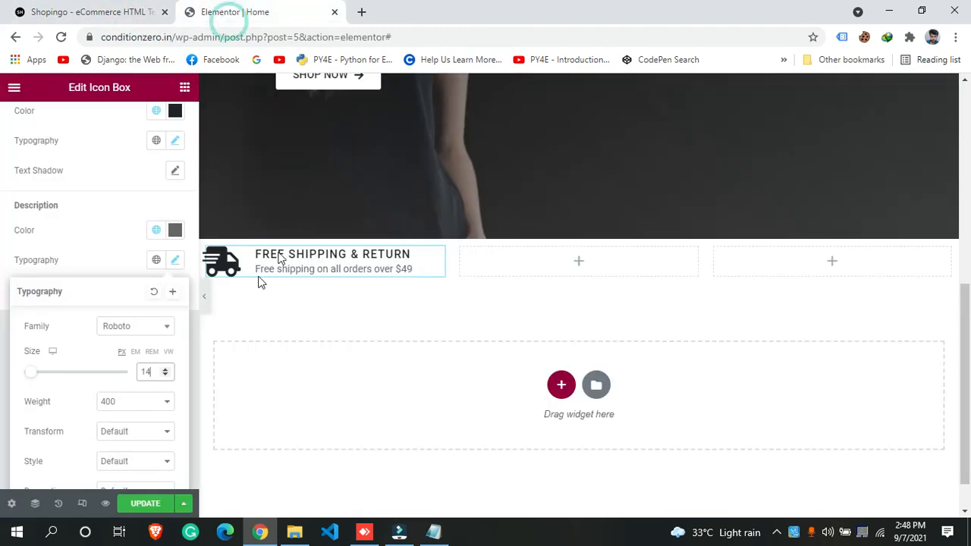
left_click(166, 369)
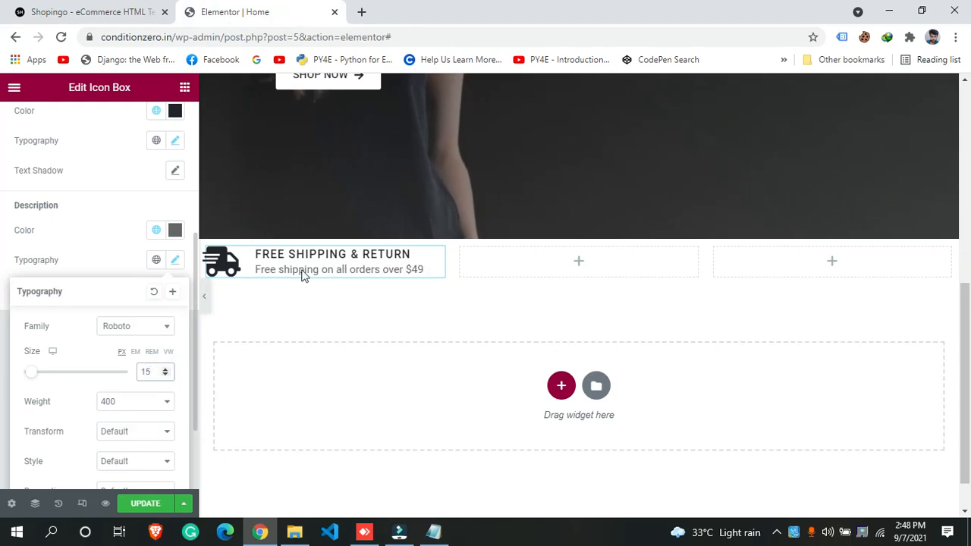
left_click(95, 9)
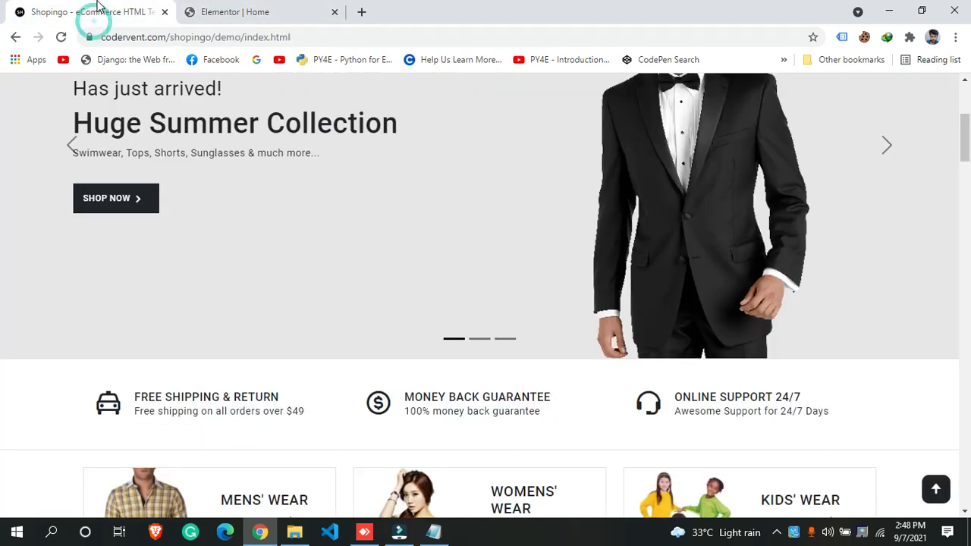
left_click(220, 9)
left_click(164, 376)
left_click(117, 222)
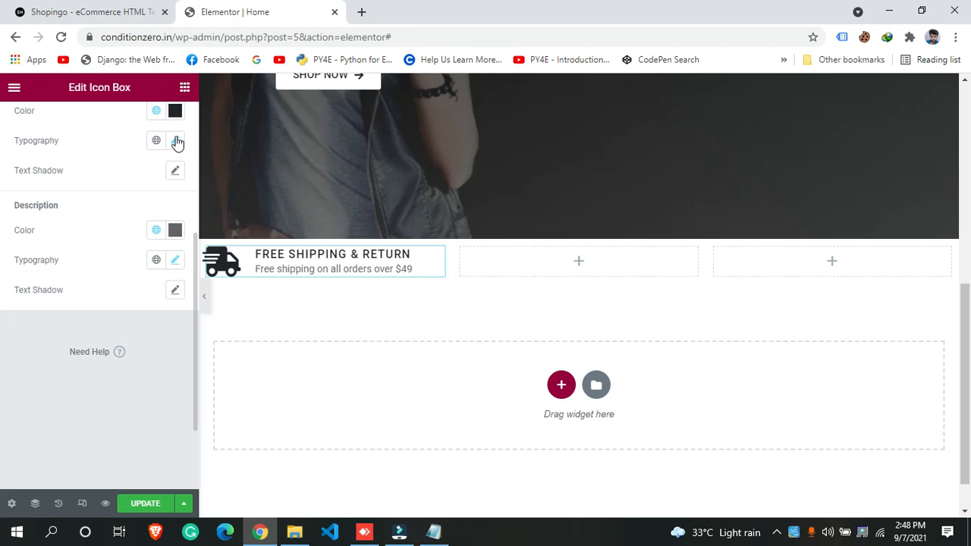
Try the icon box title's font size at 16 and 17 px and keep it at 17 px
left_click(175, 140)
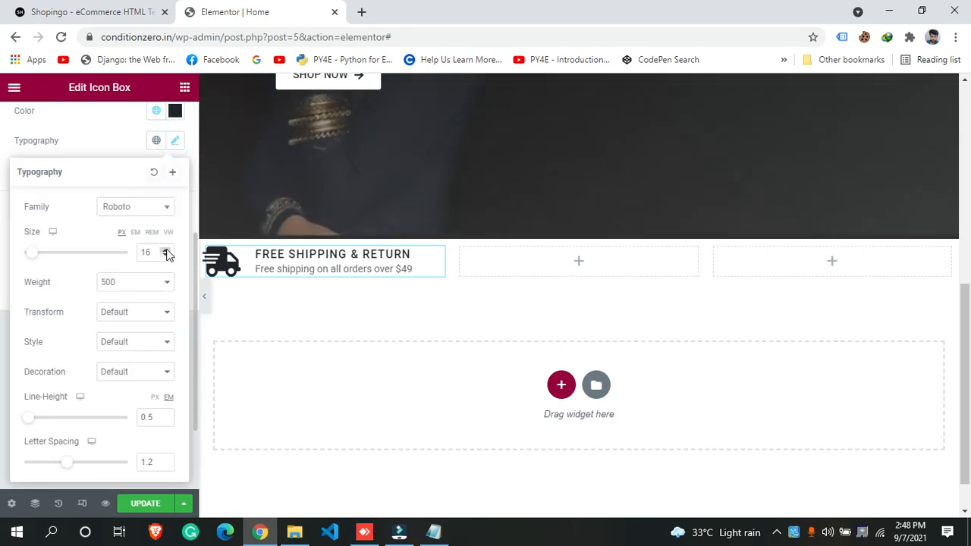
left_click(167, 251)
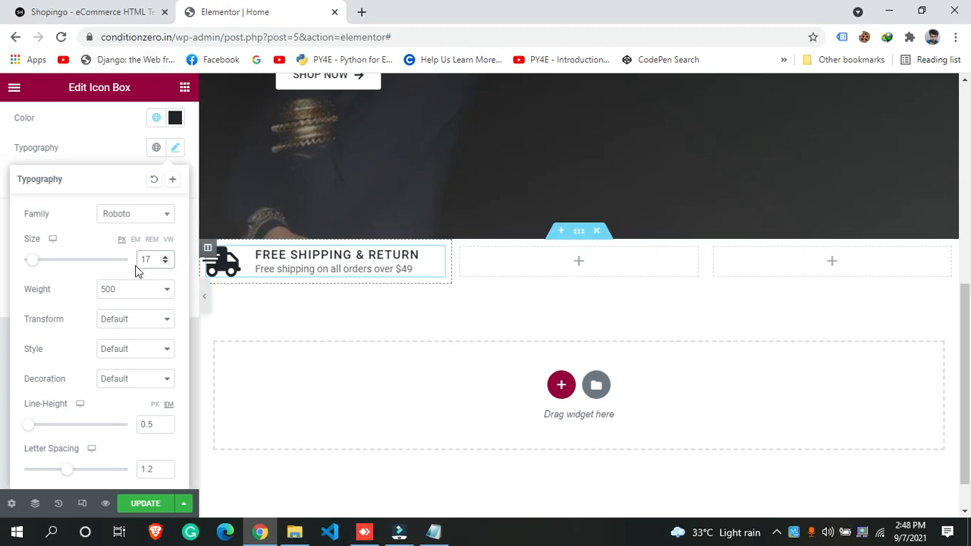
left_click(111, 138)
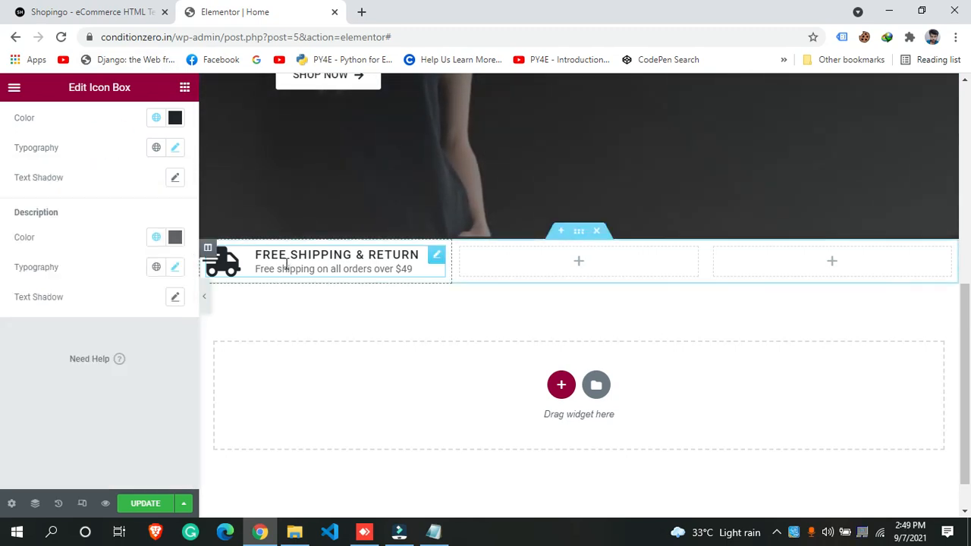
left_click(175, 148)
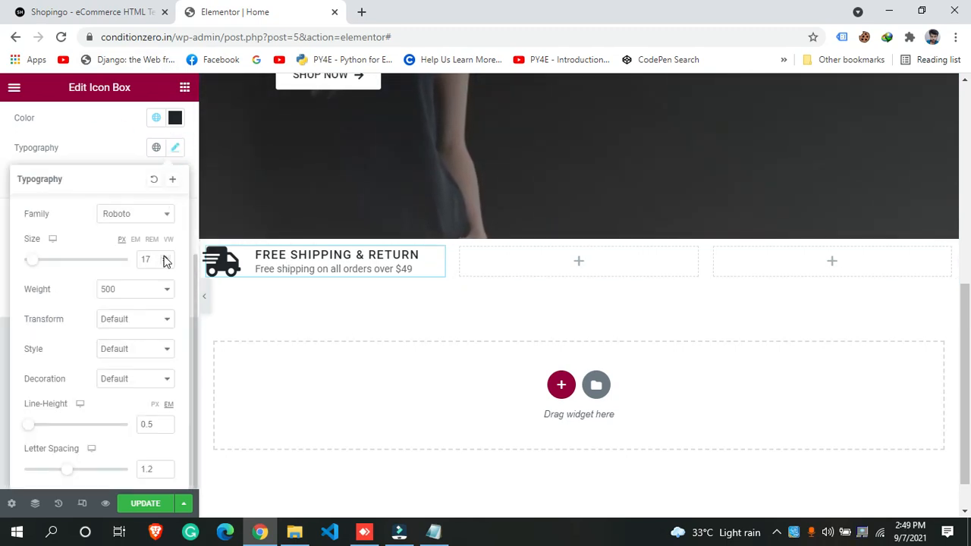
left_click(164, 256)
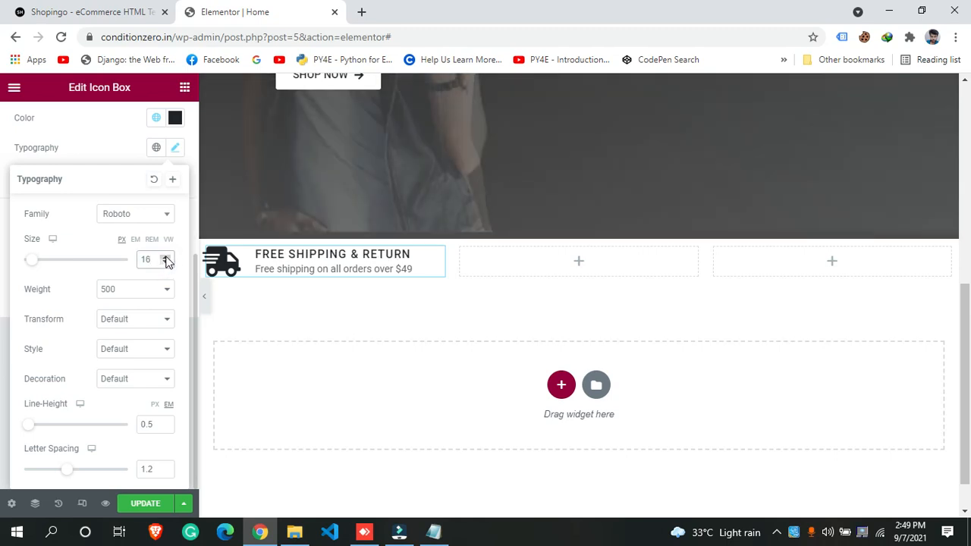
left_click(164, 263)
left_click(114, 161)
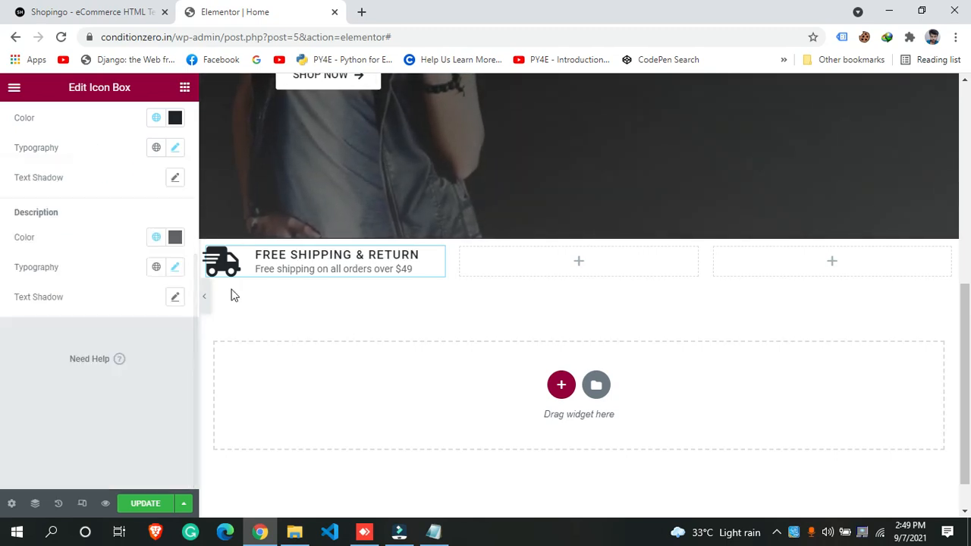
Check the feature row's spacing on the Shopingo demo page and set the three-column section's top and bottom margins to 22 px
scroll(147, 213, "up", 5)
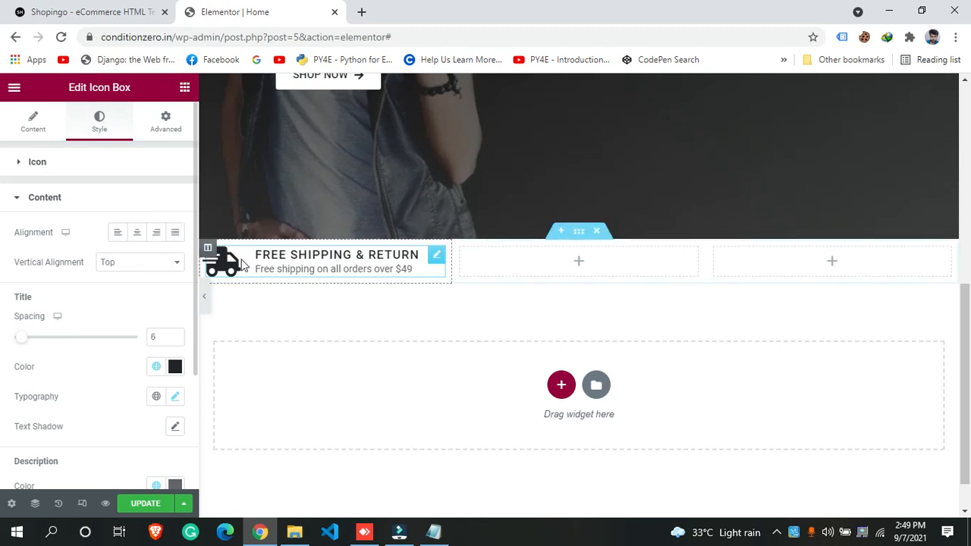
left_click(61, 9)
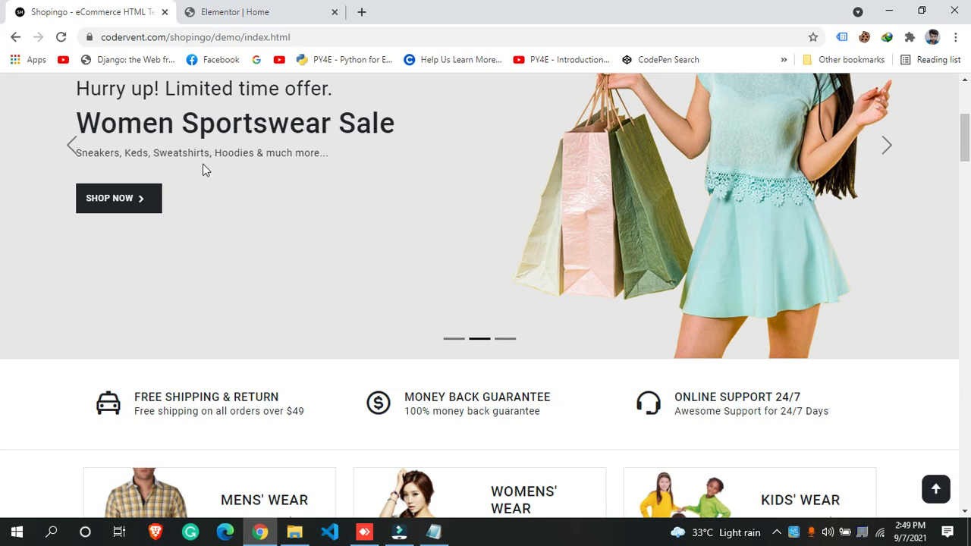
left_click(258, 12)
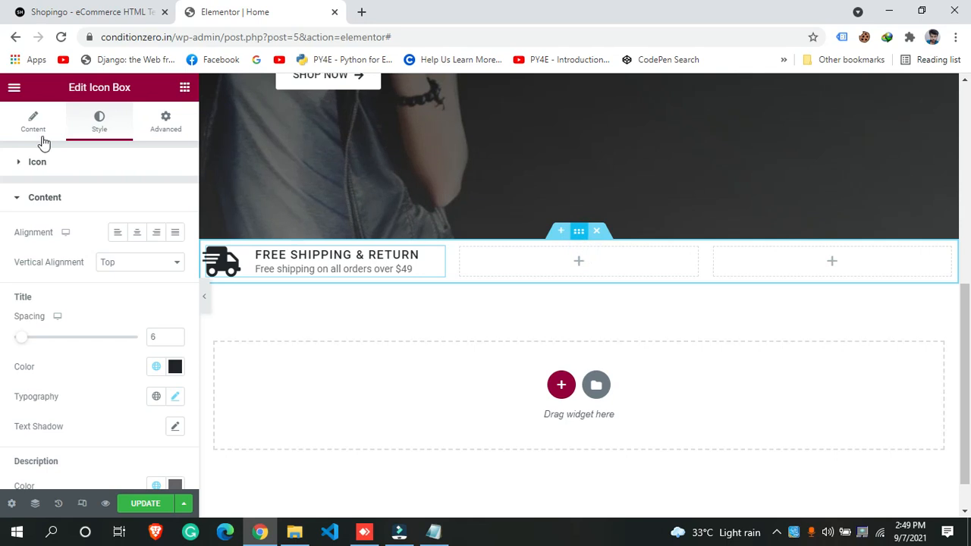
left_click(169, 125)
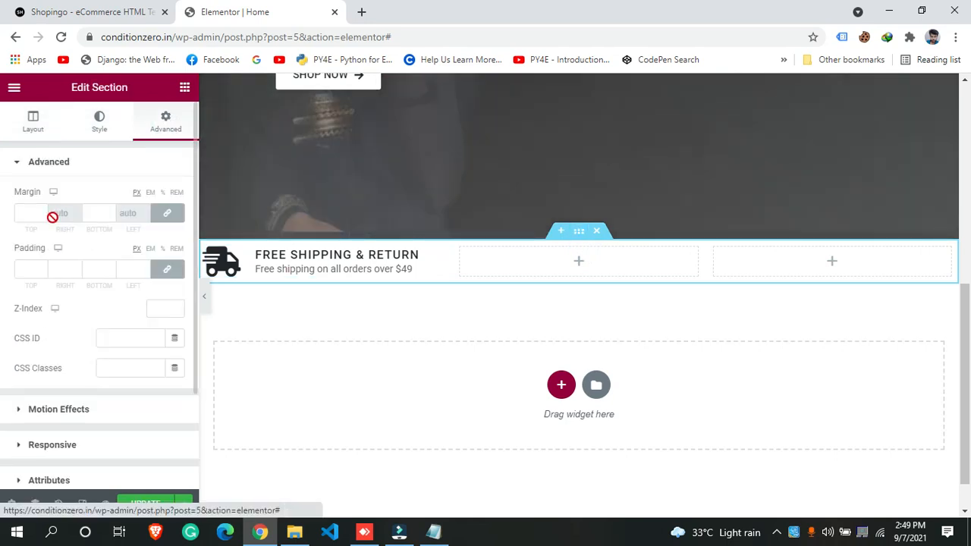
left_click(42, 211)
left_click(41, 211)
left_click(41, 210)
left_click(41, 210)
left_click(42, 211)
left_click(42, 211)
left_click(41, 211)
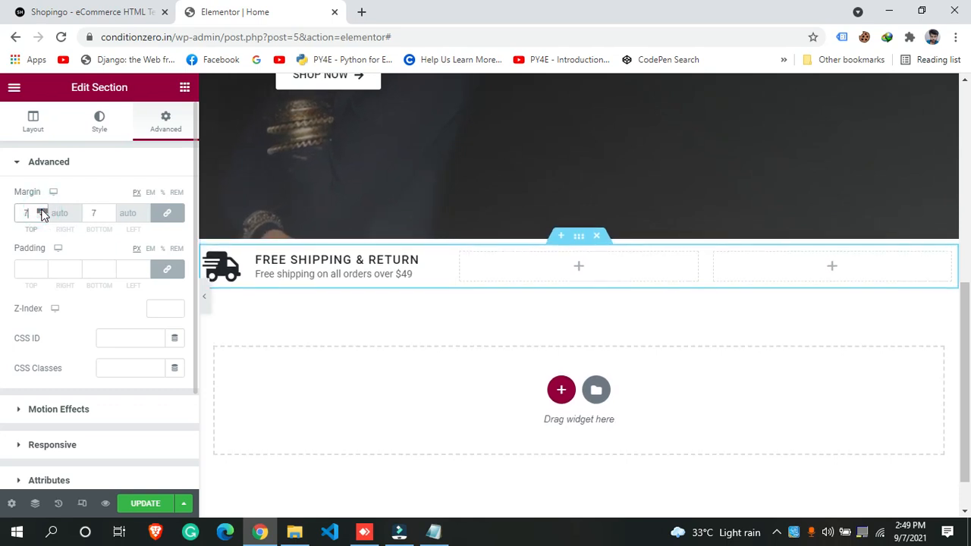
left_click(41, 211)
triple_click(42, 210)
double_click(42, 211)
double_click(42, 211)
left_click(41, 211)
triple_click(41, 211)
triple_click(41, 211)
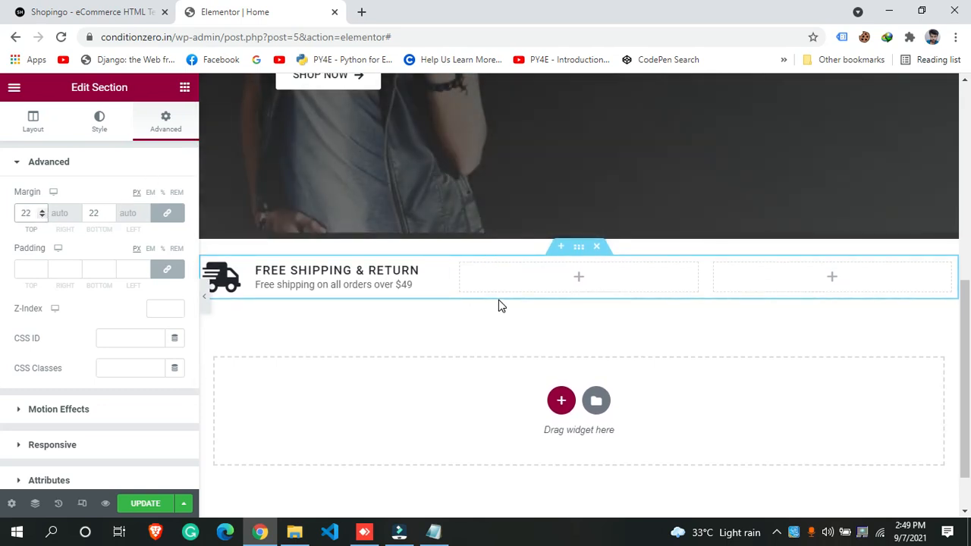
Set the section's padding to 10 px on all sides, comparing the spacing with the Shopingo demo page
left_click(115, 7)
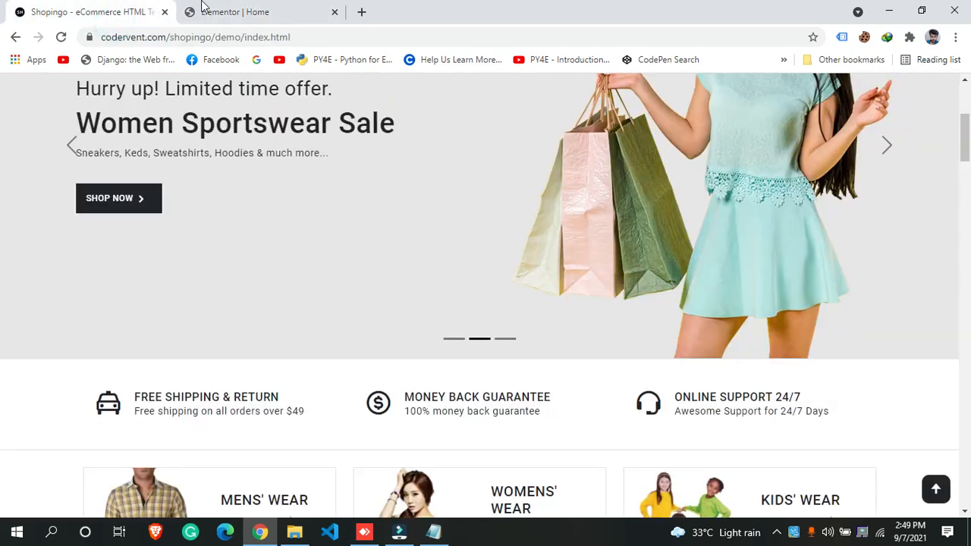
left_click(244, 13)
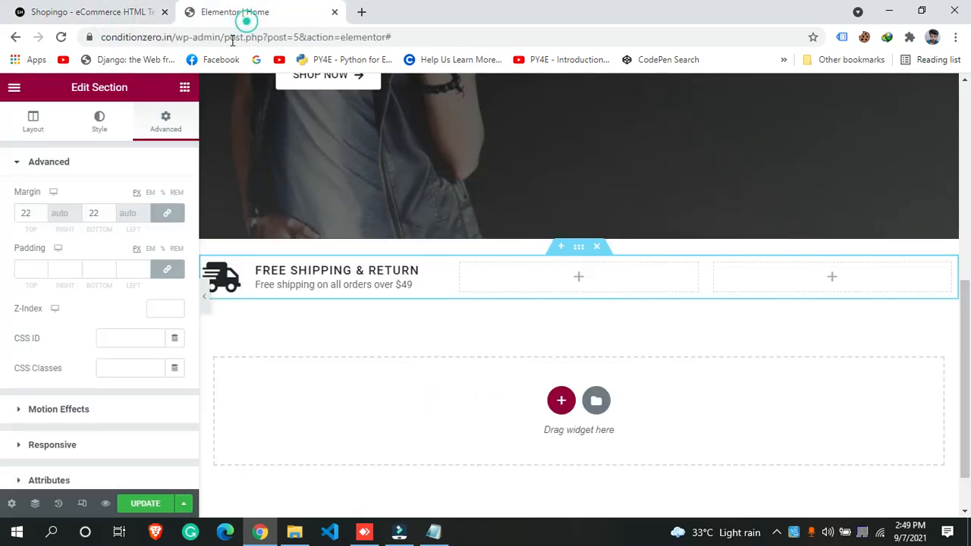
left_click(43, 266)
double_click(43, 266)
double_click(43, 266)
double_click(43, 266)
double_click(43, 266)
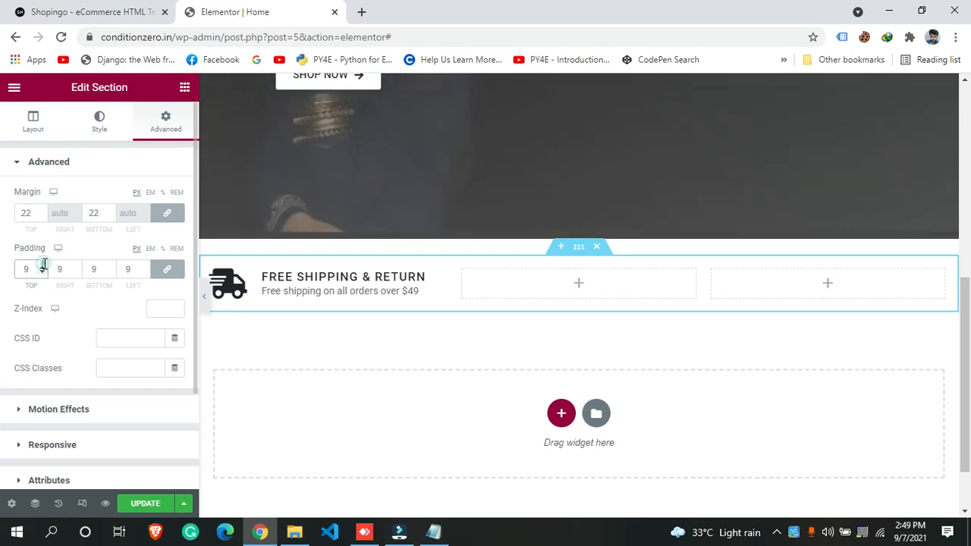
double_click(43, 264)
double_click(41, 270)
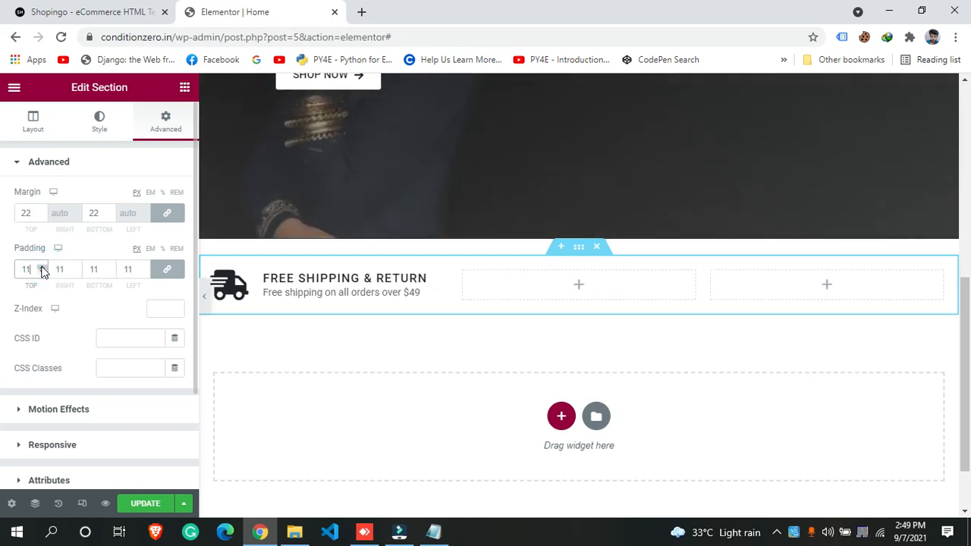
left_click(41, 273)
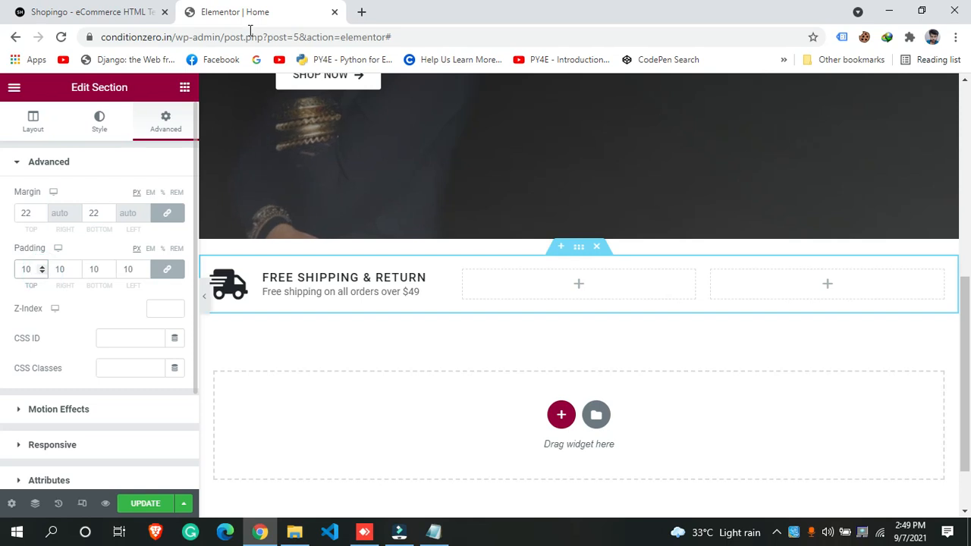
left_click(88, 19)
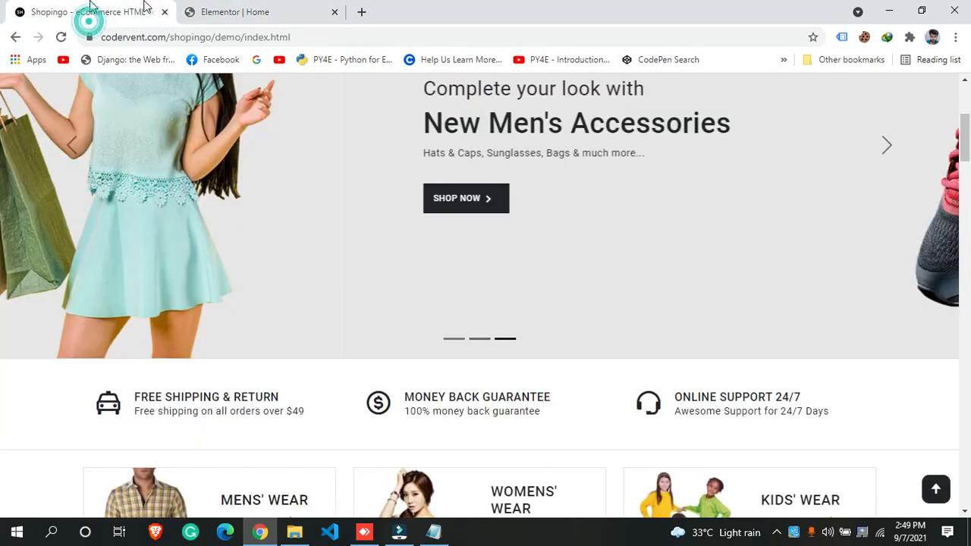
Set the three-column section's top and bottom margins to 25 px, comparing the spacing with the Shopingo demo page
left_click(252, 9)
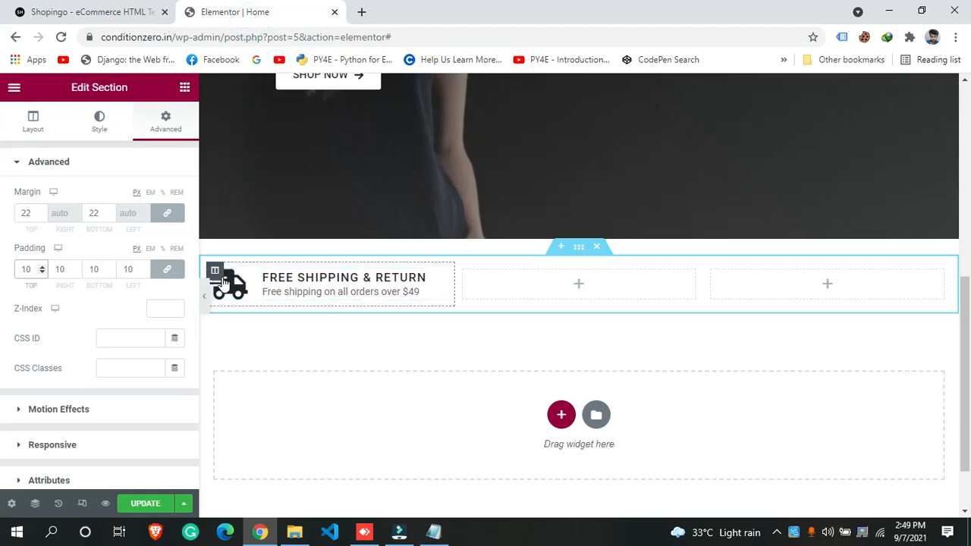
left_click(43, 213)
left_click(42, 212)
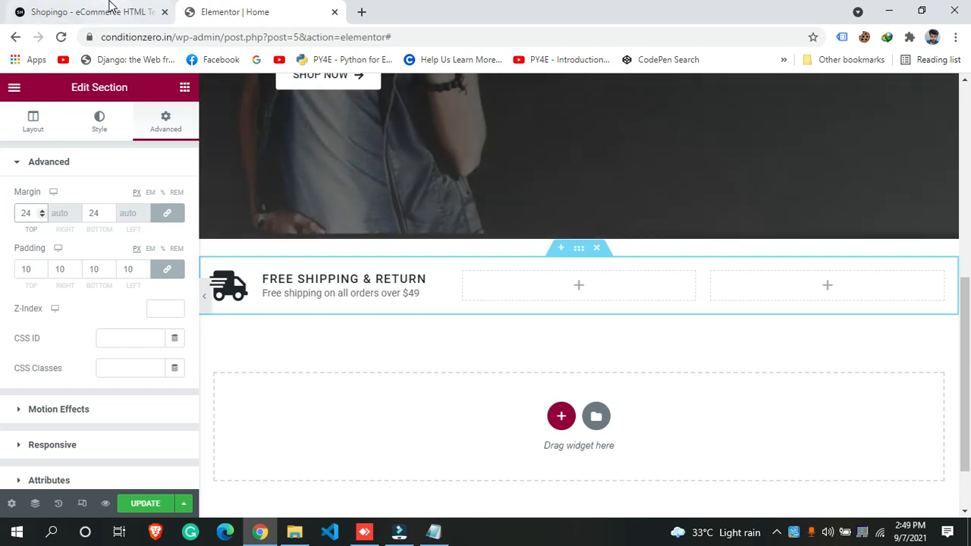
left_click(103, 13)
left_click(214, 11)
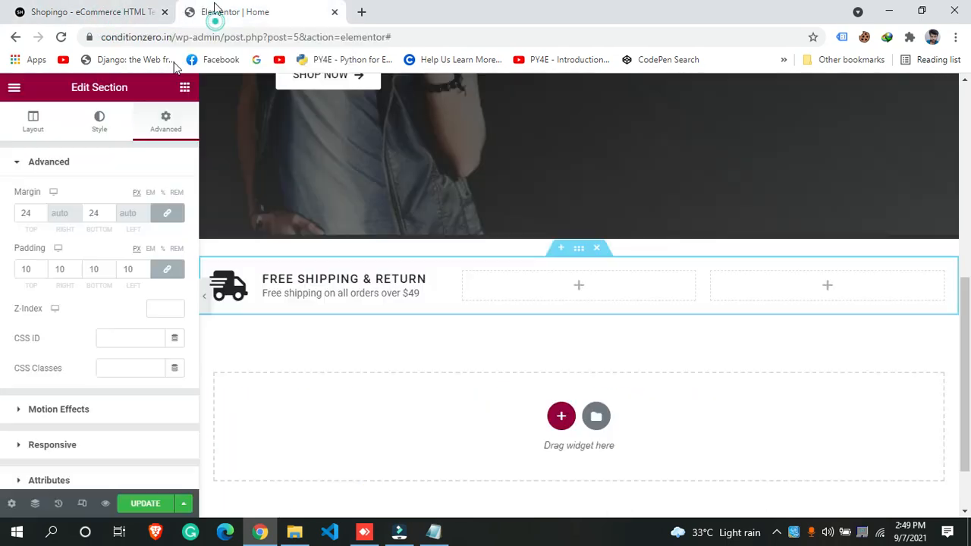
left_click(41, 211)
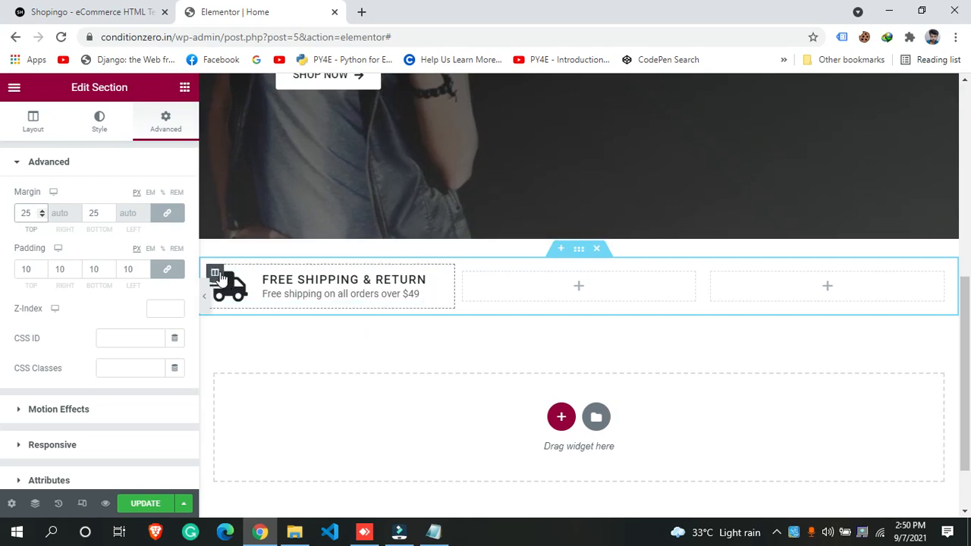
Duplicate the free shipping column and delete the empty column right after the copy
right_click(218, 276)
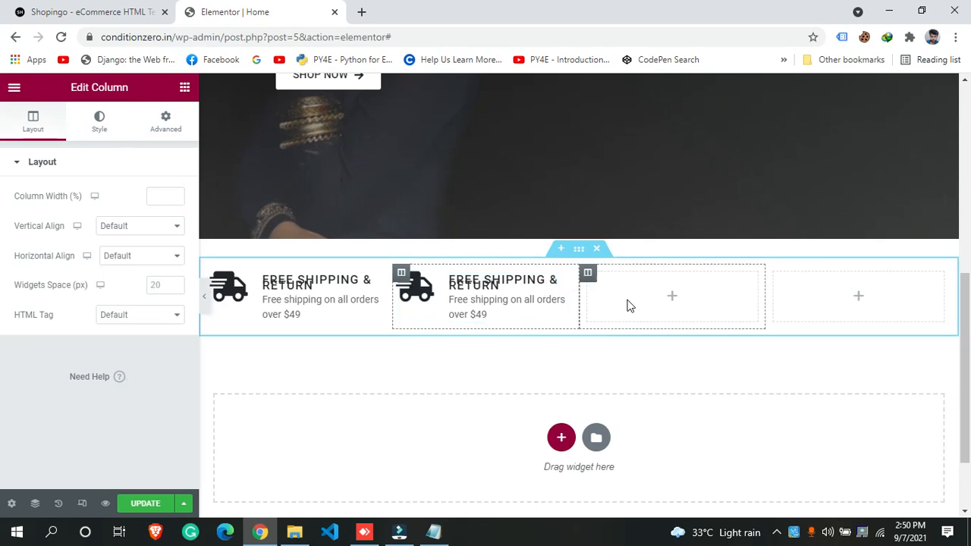
right_click(589, 274)
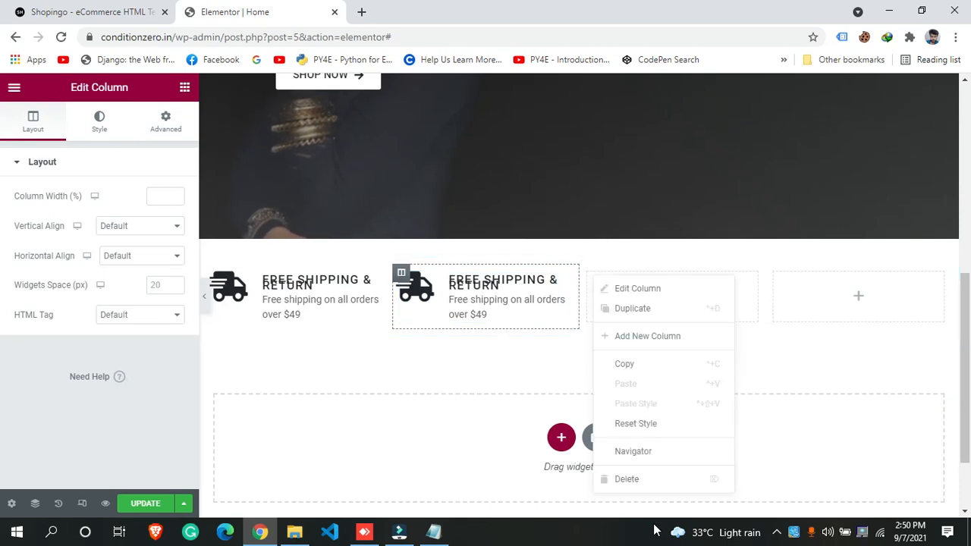
left_click(631, 483)
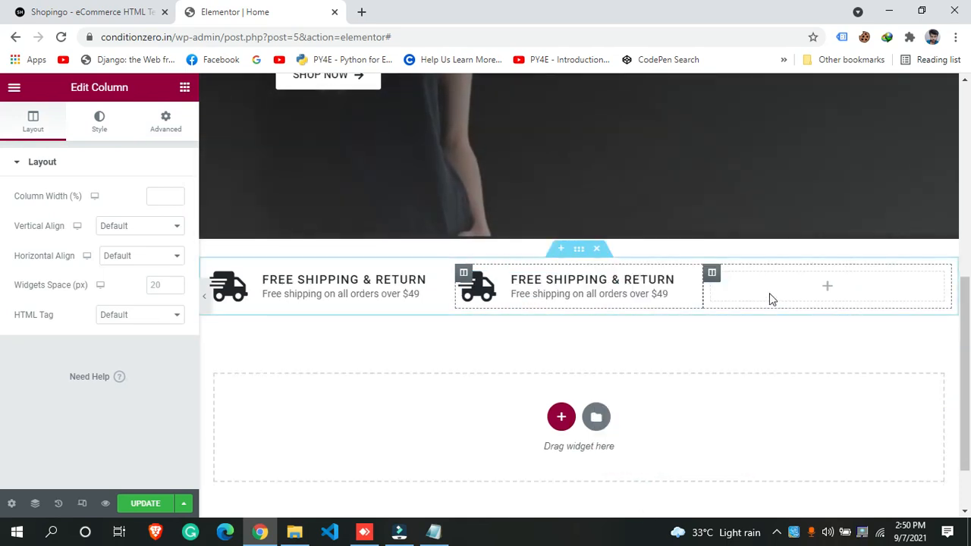
Duplicate the second free shipping column and delete the remaining empty column at the end of the row
right_click(711, 274)
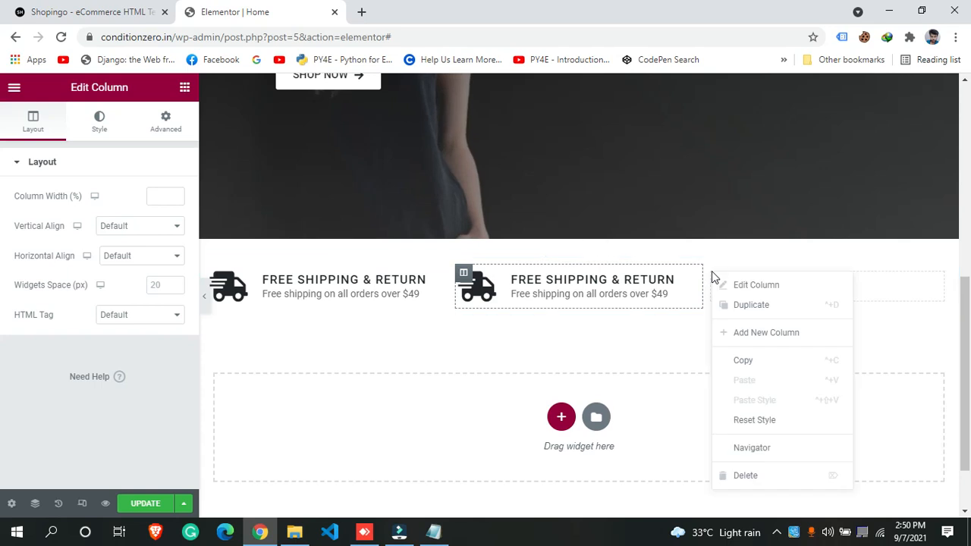
left_click(581, 258)
right_click(461, 276)
left_click(488, 306)
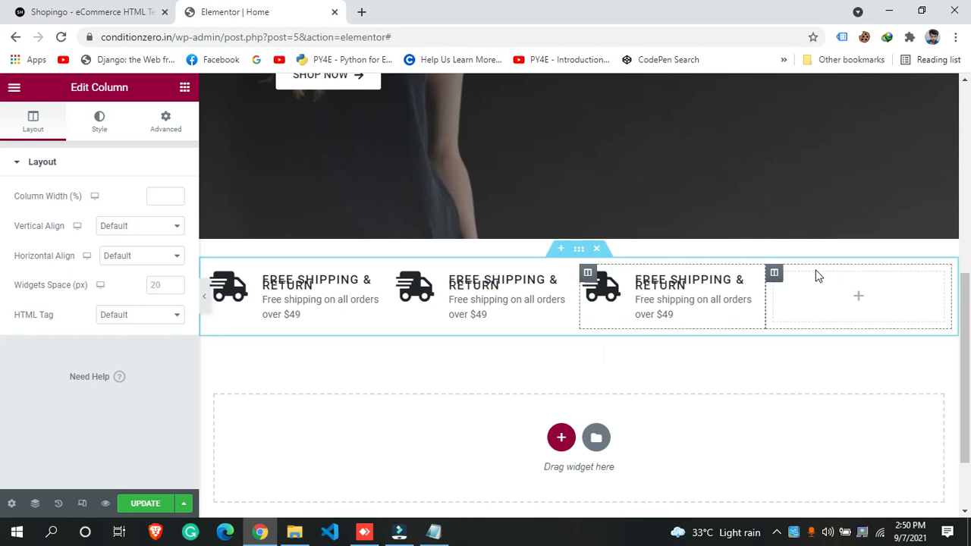
right_click(774, 274)
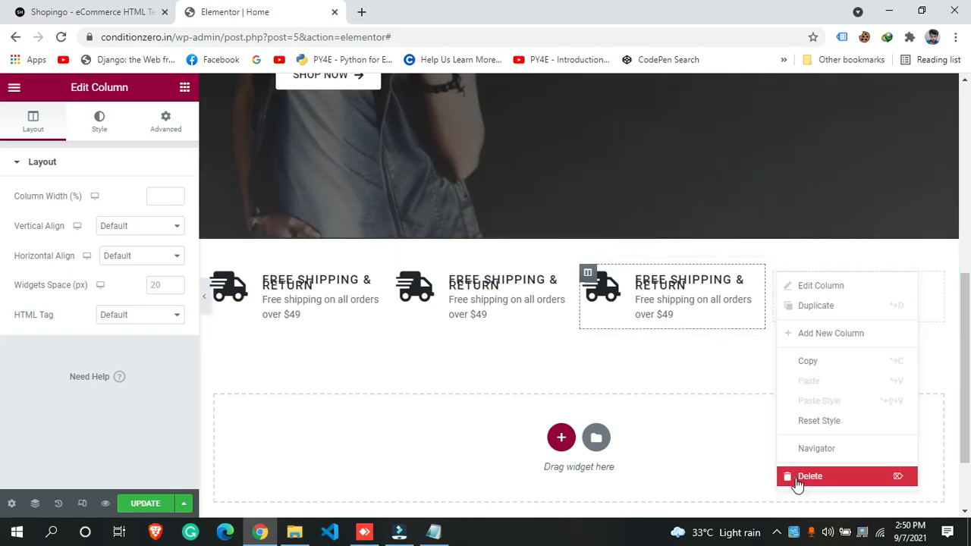
key("Delete")
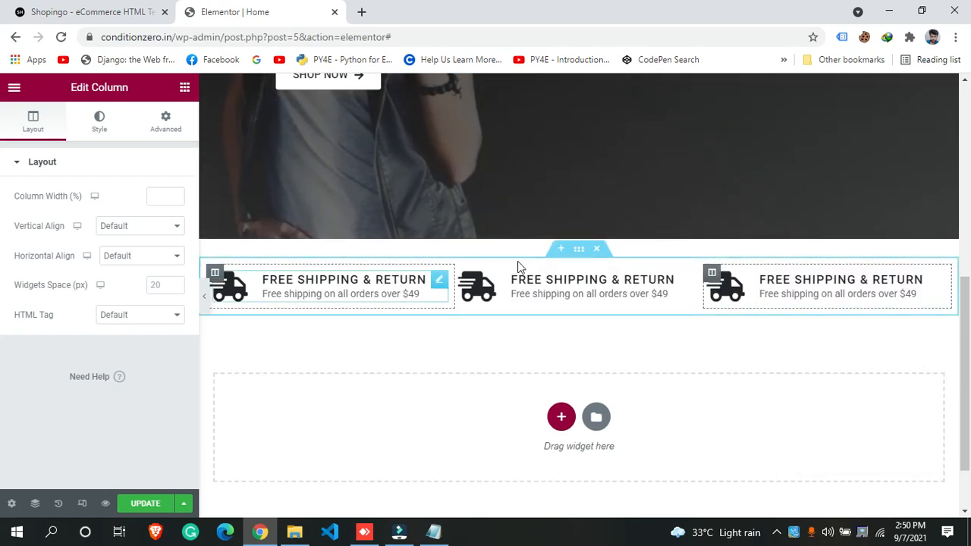
Copy the title MONEY BACK GUARANTEE from the Shopingo demo page into the second icon box's title in Elementor
left_click(116, 6)
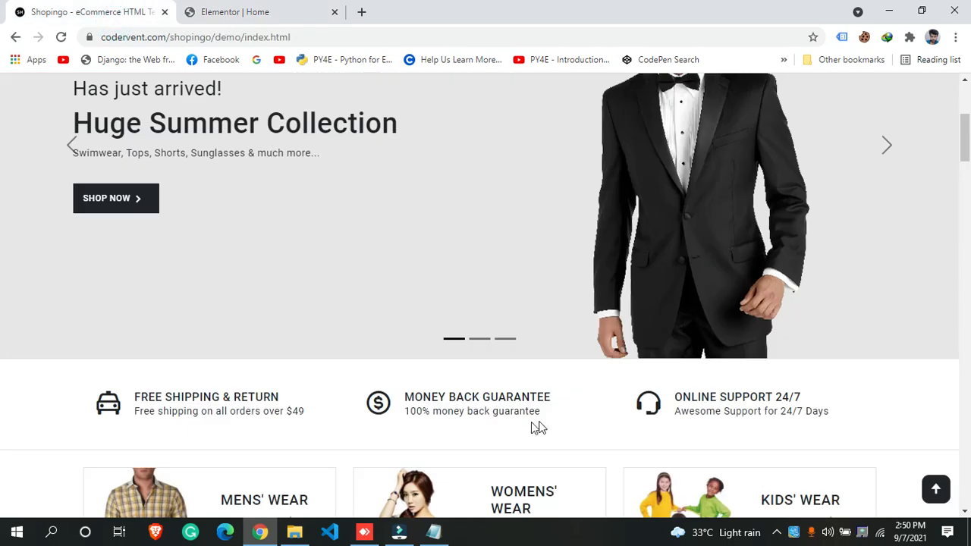
left_click(554, 399)
left_click_drag(407, 394, 419, 394)
triple_click(549, 397)
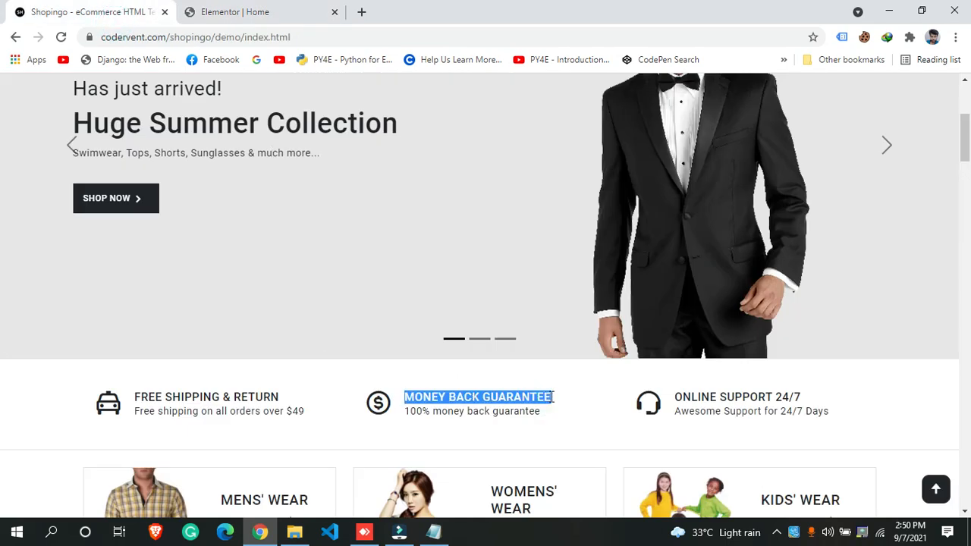
right_click(549, 396)
left_click(577, 404)
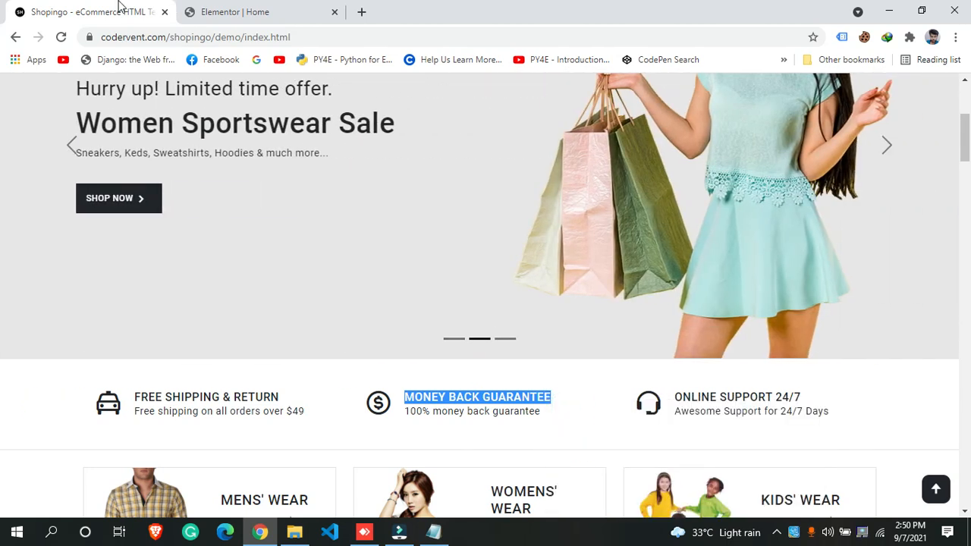
left_click(224, 8)
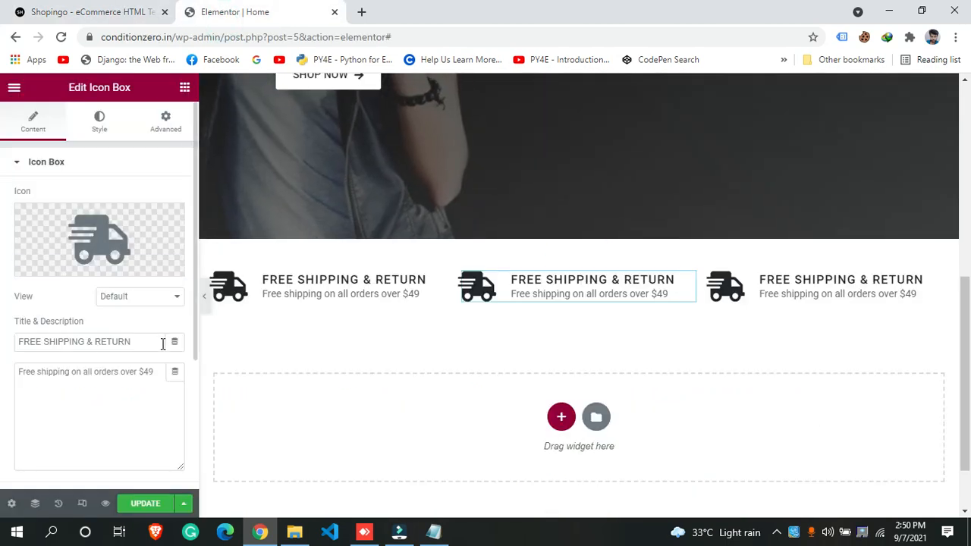
left_click_drag(161, 341, 2, 327)
key("ctrl+v")
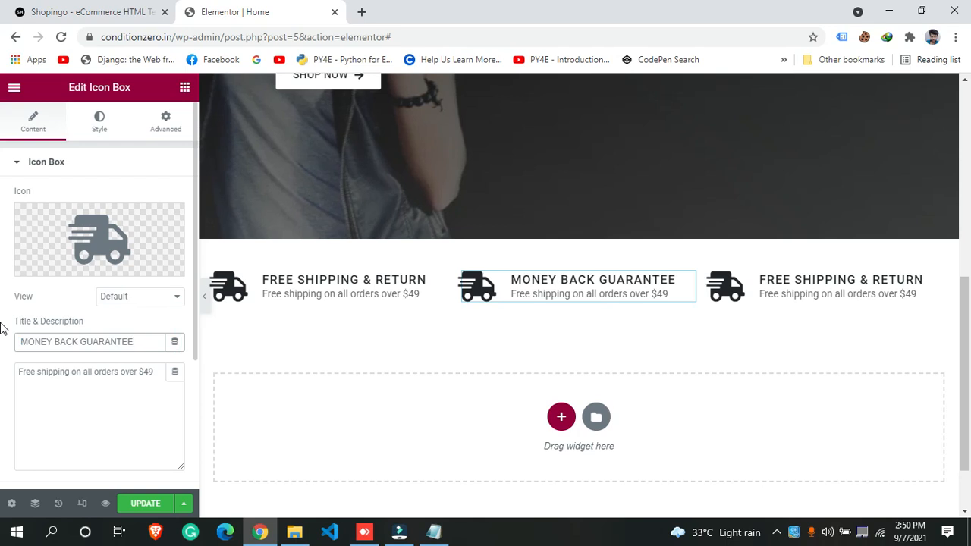
Replace the second icon box's description with "100% money back guarantee" copied from the Shopingo demo page
left_click(55, 9)
left_click_drag(543, 412, 410, 414)
right_click(407, 412)
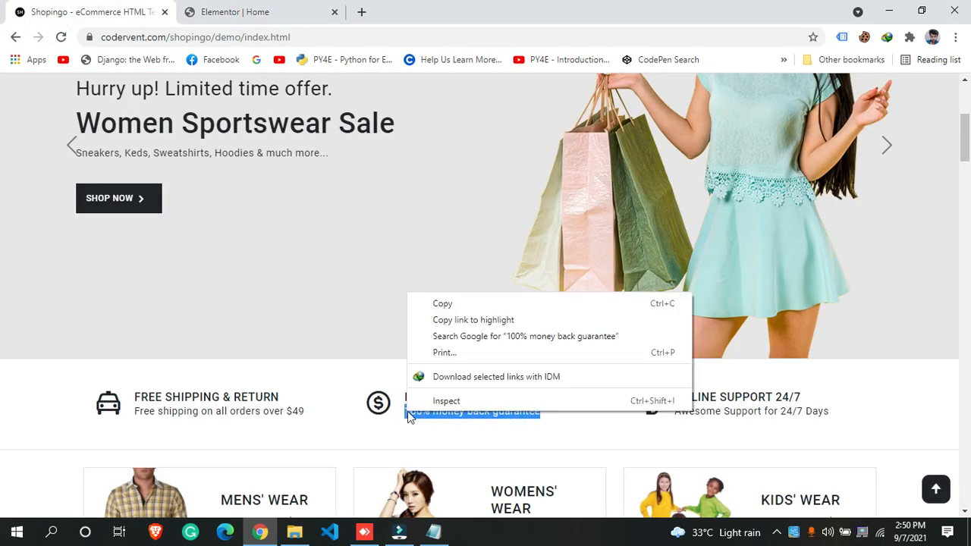
left_click(440, 303)
left_click(225, 8)
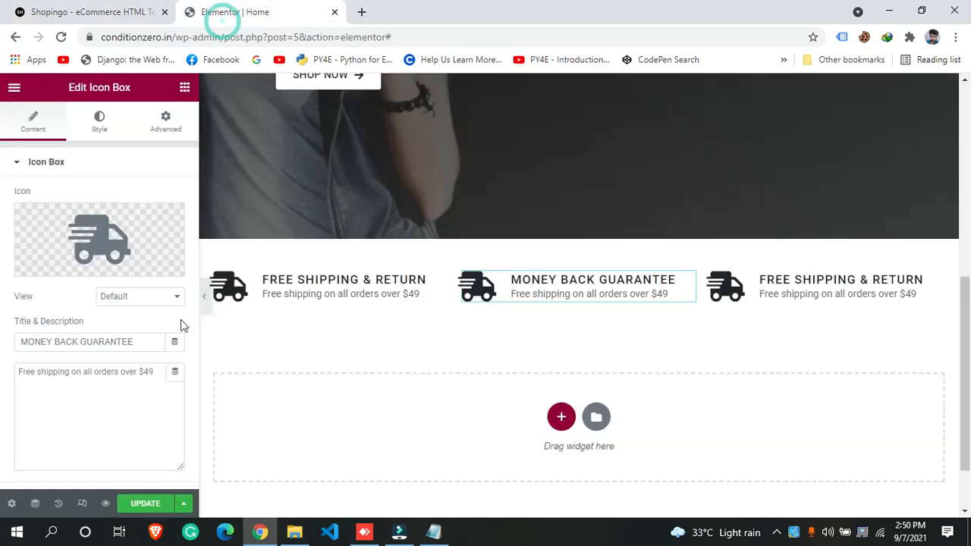
triple_click(113, 373)
key("ctrl+v")
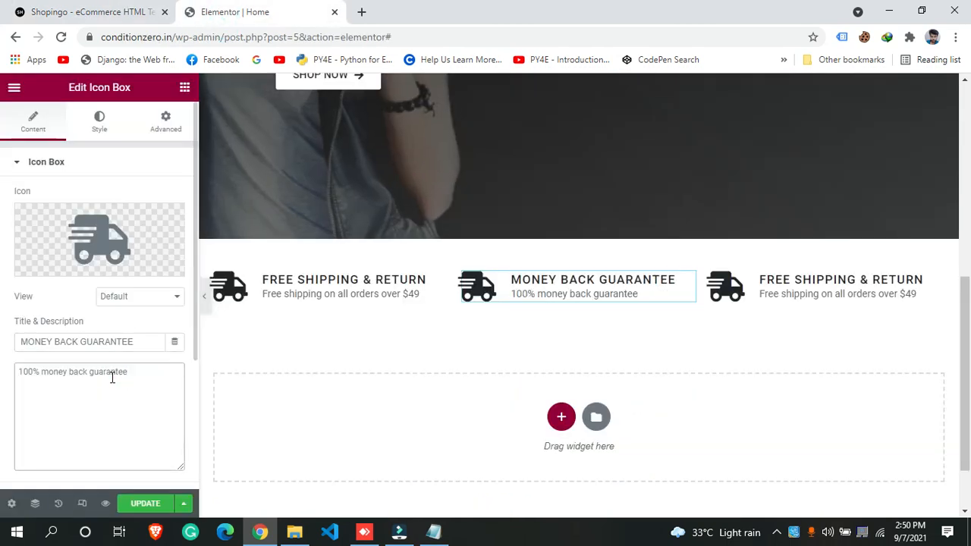
Copy the title ONLINE SUPPORT 24/7 from the Shopingo demo page and return to the Elementor editor
left_click(783, 269)
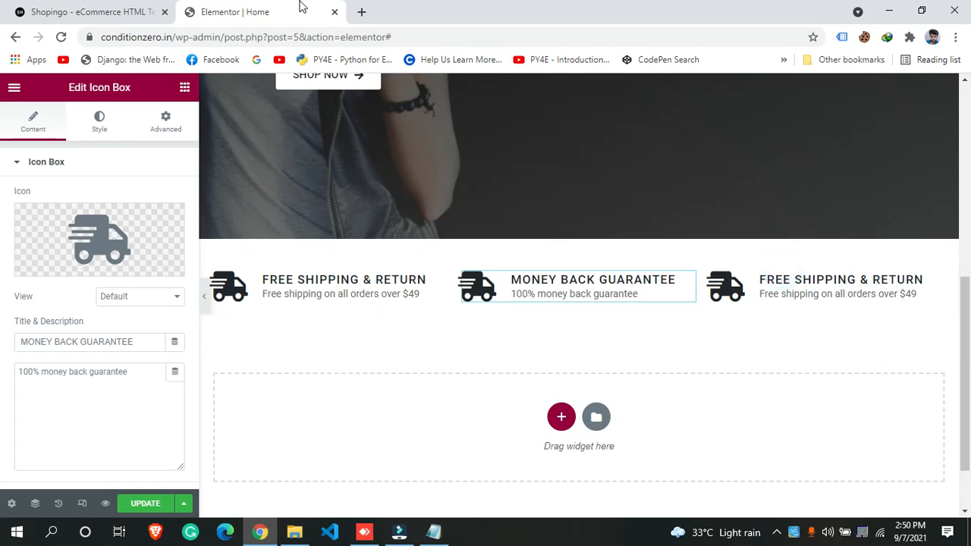
left_click(20, 12)
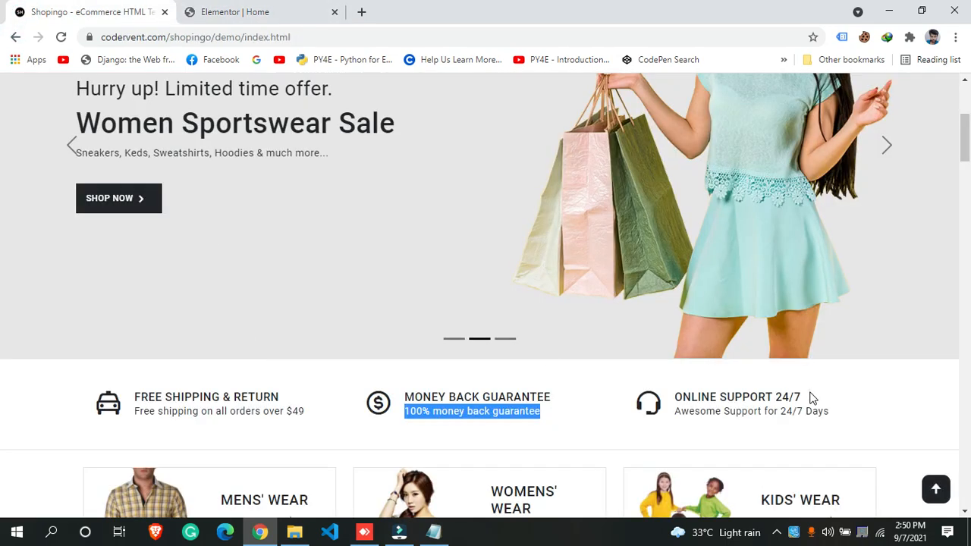
left_click_drag(809, 394, 664, 404)
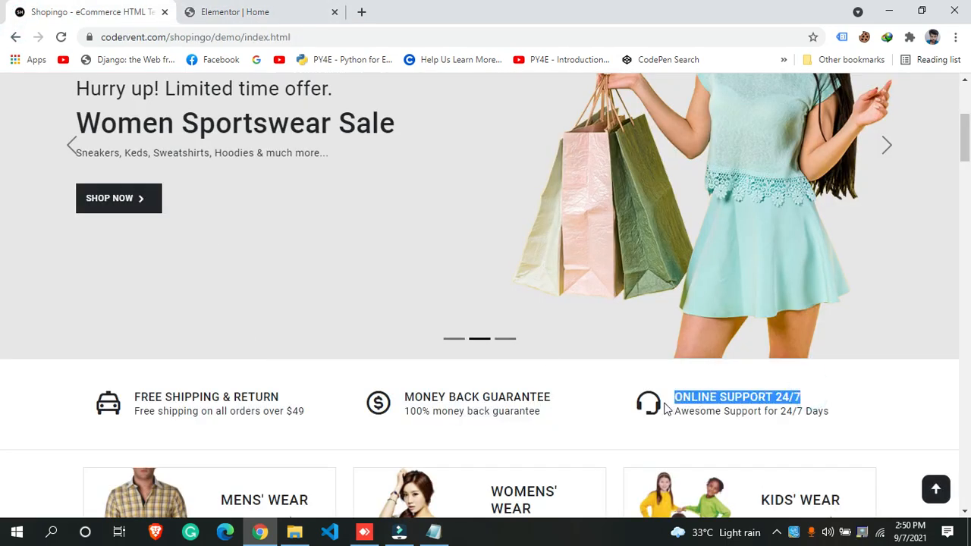
right_click(727, 394)
left_click(742, 401)
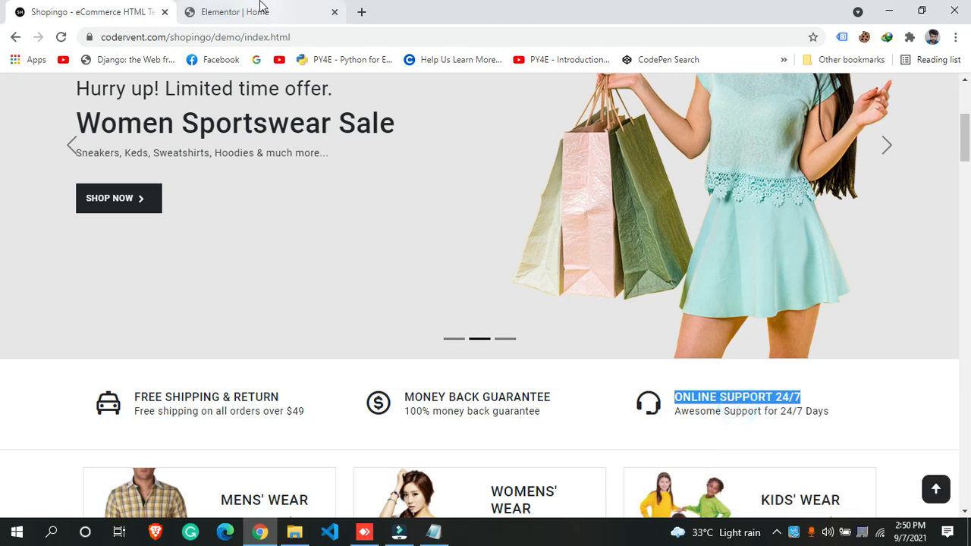
left_click(260, 9)
left_click_drag(136, 343, 2, 341)
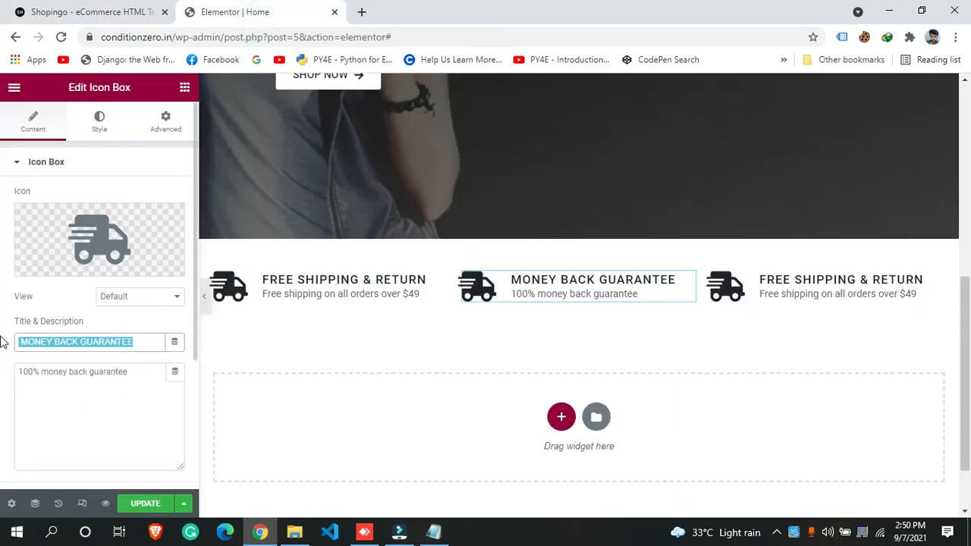
key("ctrl+v")
key("ctrl+z")
Replace the third icon box's title with the copied text ONLINE SUPPORT 24/7
left_click(868, 280)
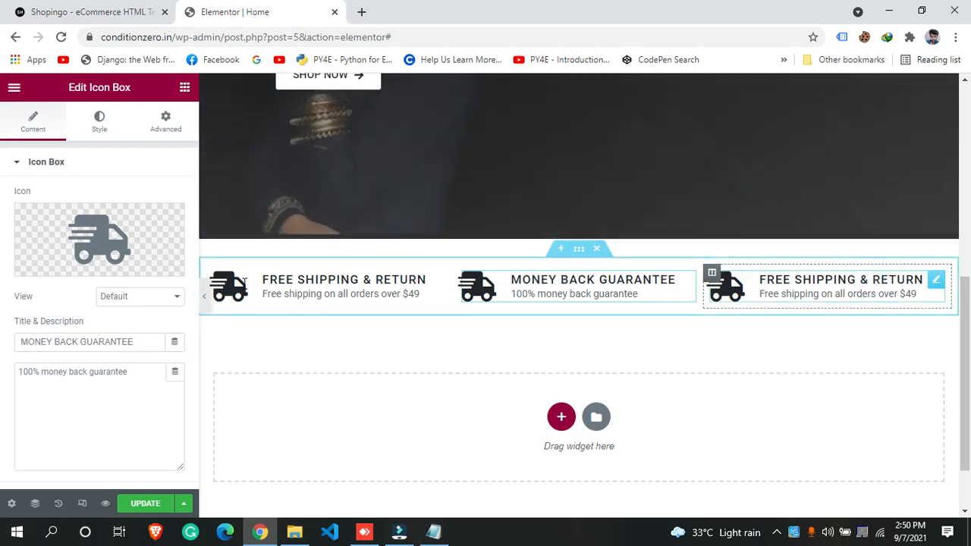
left_click_drag(137, 342, 4, 335)
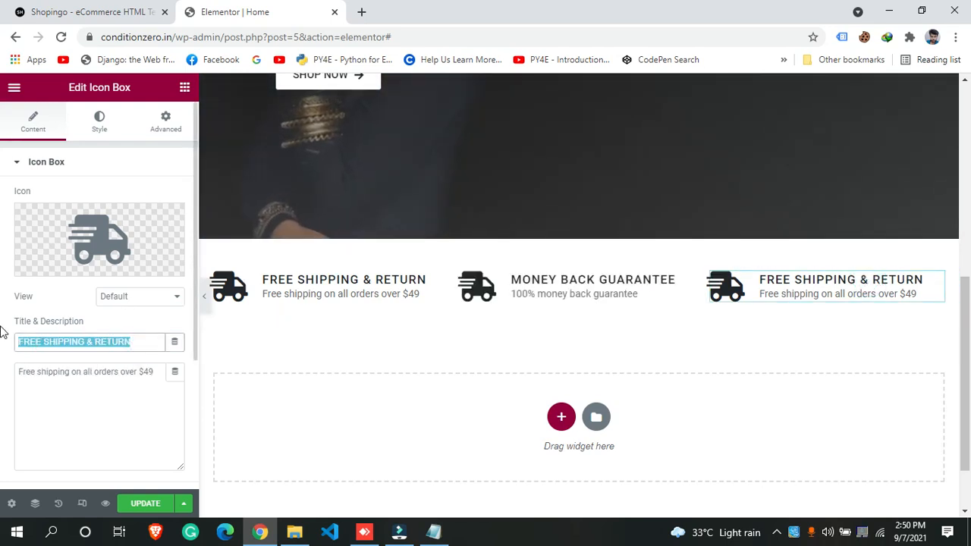
key("ctrl+v")
Replace the third icon box's description with "Awesome Support for 24/7 Days" copied from the Shopingo demo page
left_click(73, 15)
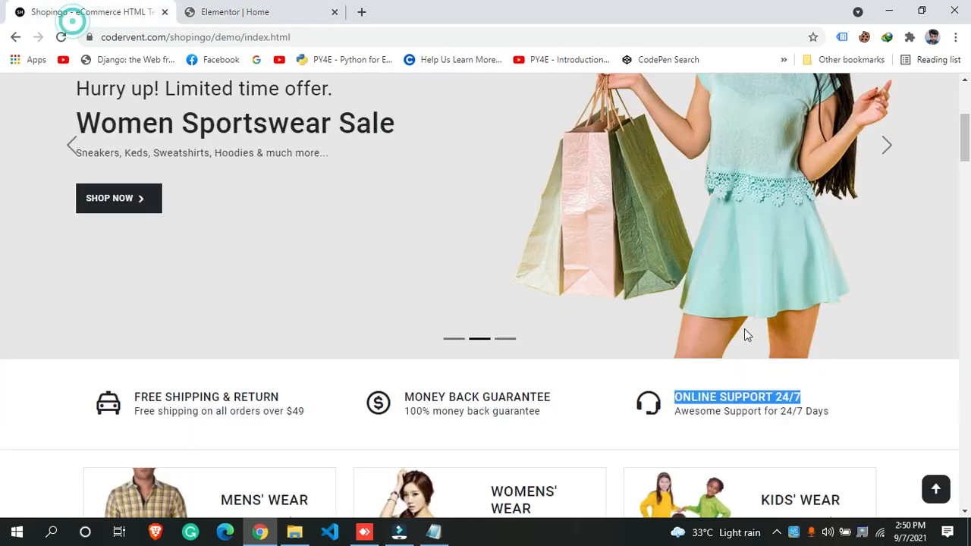
left_click_drag(827, 414, 713, 407)
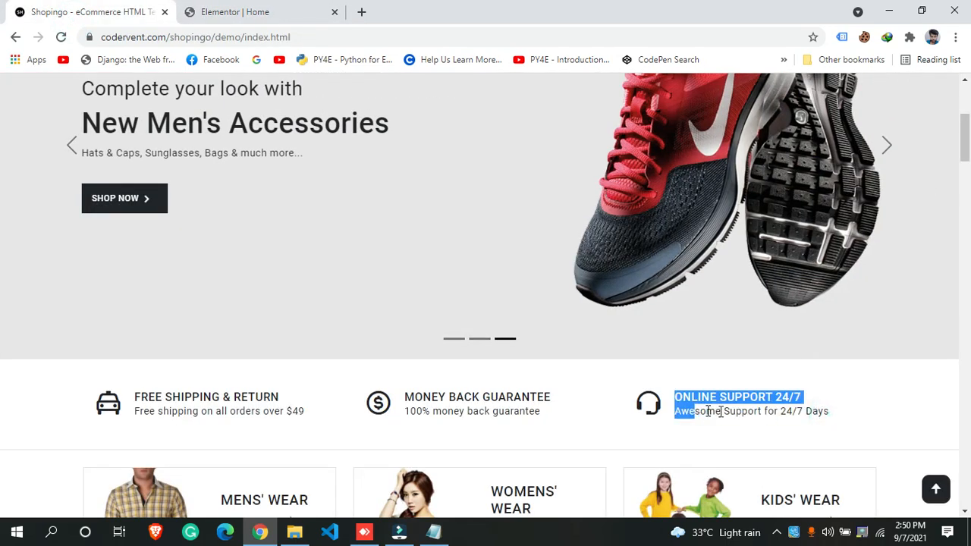
left_click(806, 427)
mouse_move(833, 408)
left_mouse_down()
mouse_move(712, 411)
mouse_move(827, 402)
mouse_move(832, 413)
left_mouse_up()
left_click(851, 422)
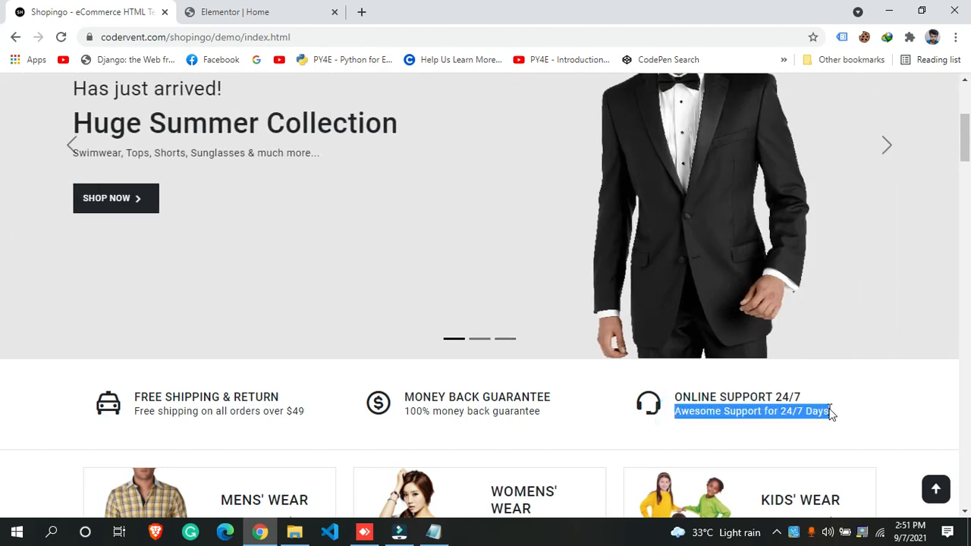
right_click(824, 410)
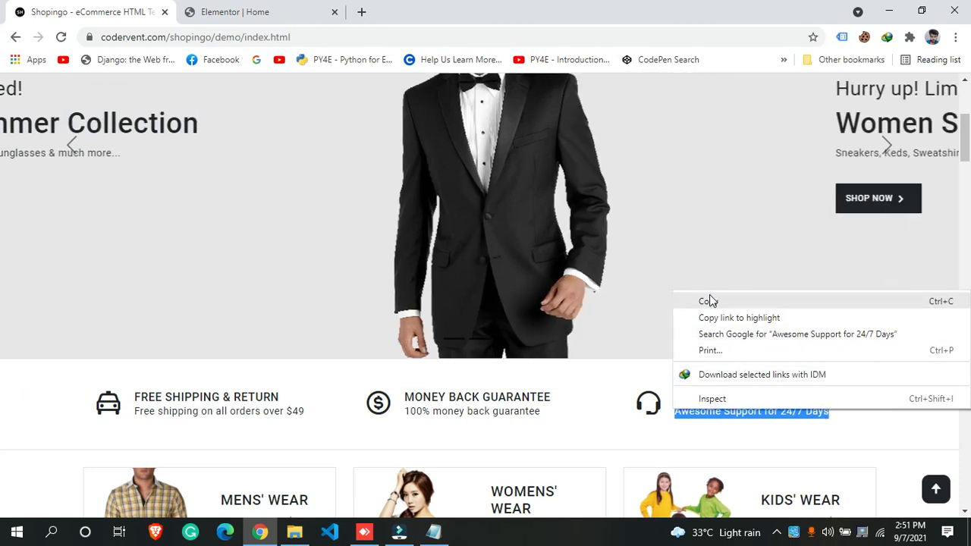
left_click(710, 301)
left_click(287, 15)
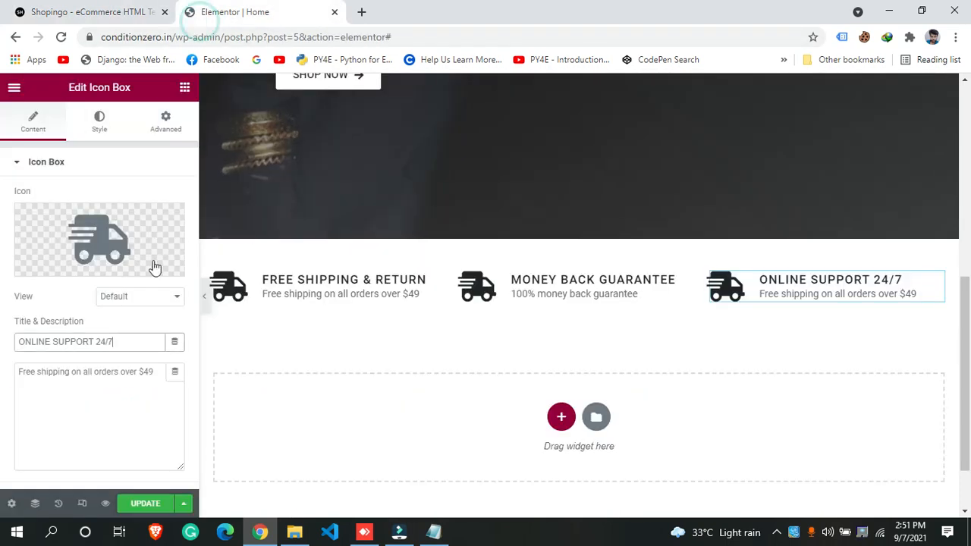
left_click(64, 371)
key("ctrl+a")
key("ctrl+v")
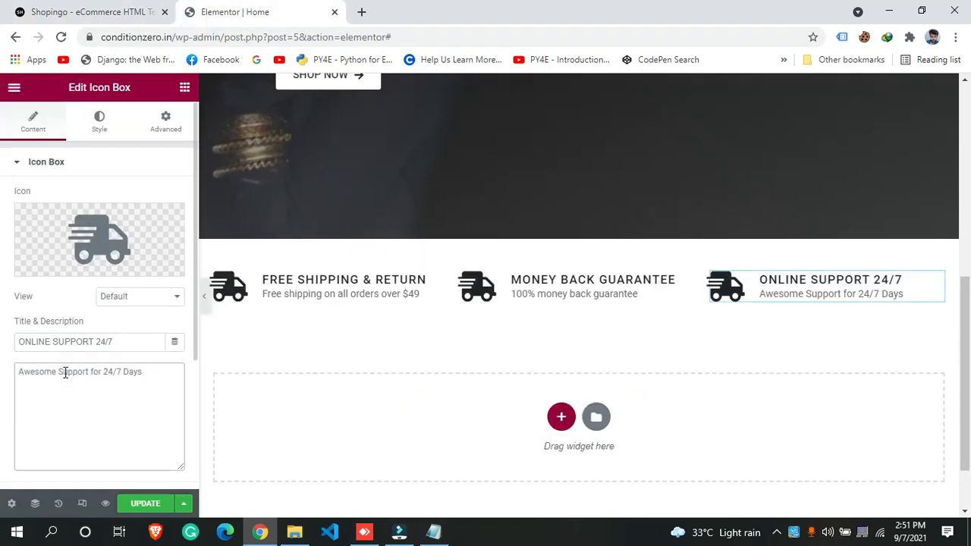
Open the icon library for the MONEY BACK GUARANTEE icon box and search it for "money"
left_click(502, 298)
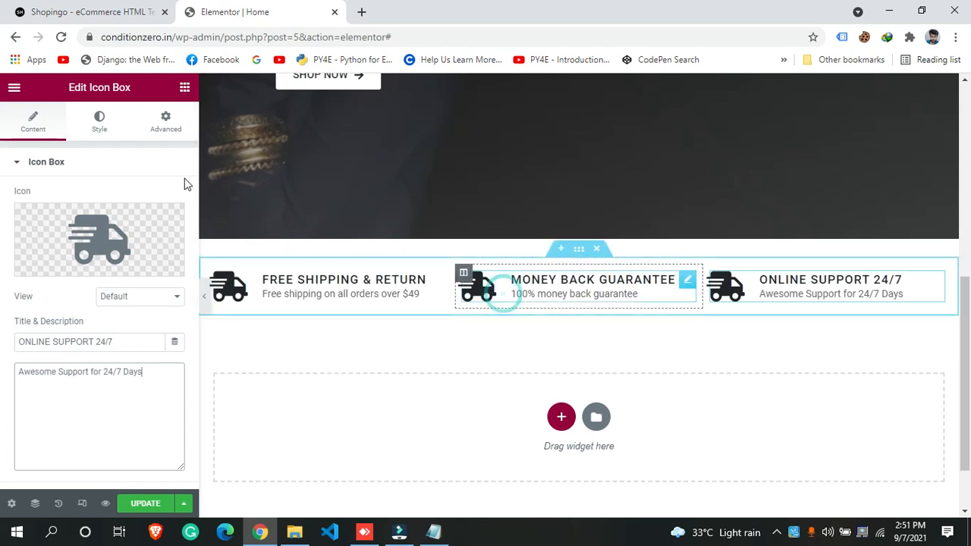
left_click(112, 228)
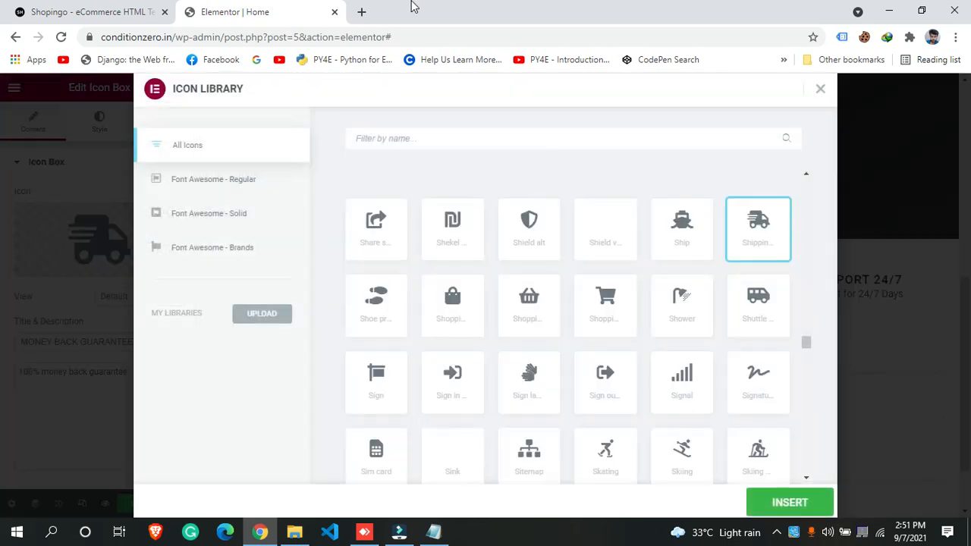
left_click(169, 6)
left_click(203, 6)
left_click(415, 141)
type("money")
key("BackSpace")
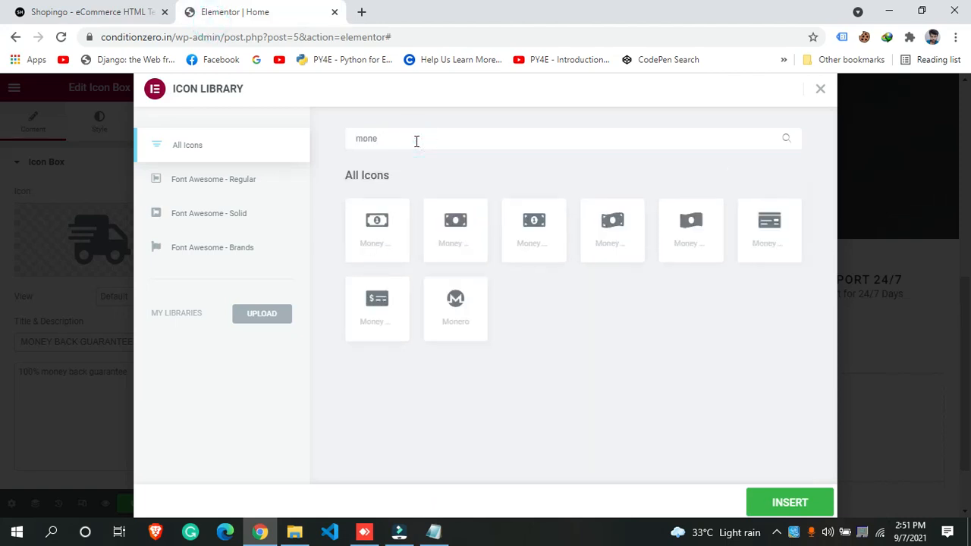
Search the icon library for "rup" instead and insert the Rupee sign as the second icon box's icon
key("BackSpace")
key("BackSpace")
key("BackSpace")
key("BackSpace")
type("rup")
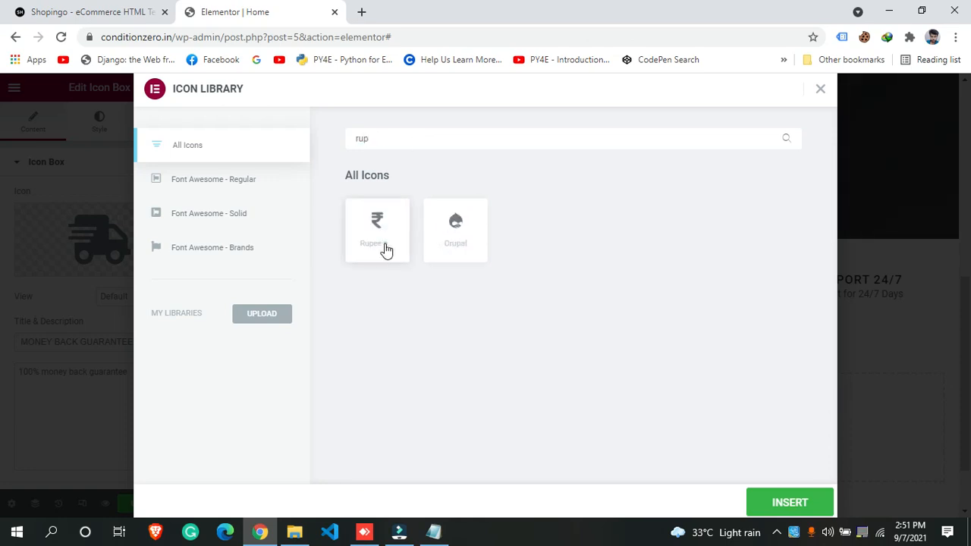
left_click(385, 251)
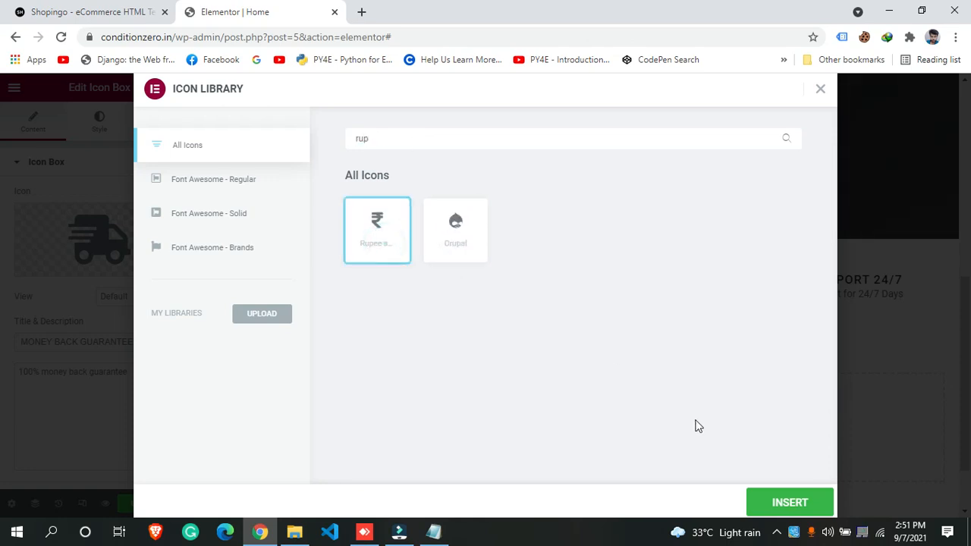
left_click(779, 499)
Check the ONLINE SUPPORT 24/7 icon on the Shopingo demo and search the third icon box's icon library for "head"
left_click(775, 279)
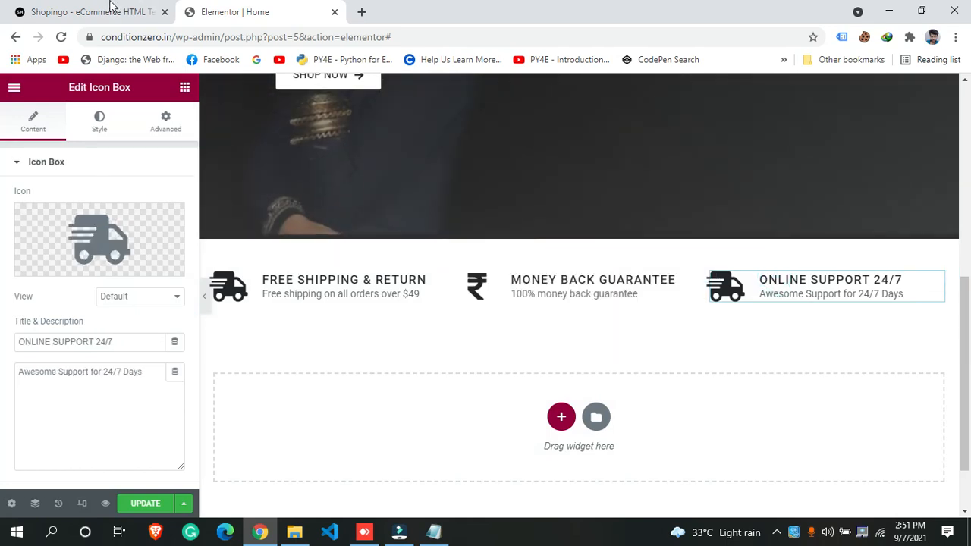
left_click(110, 6)
left_click(241, 8)
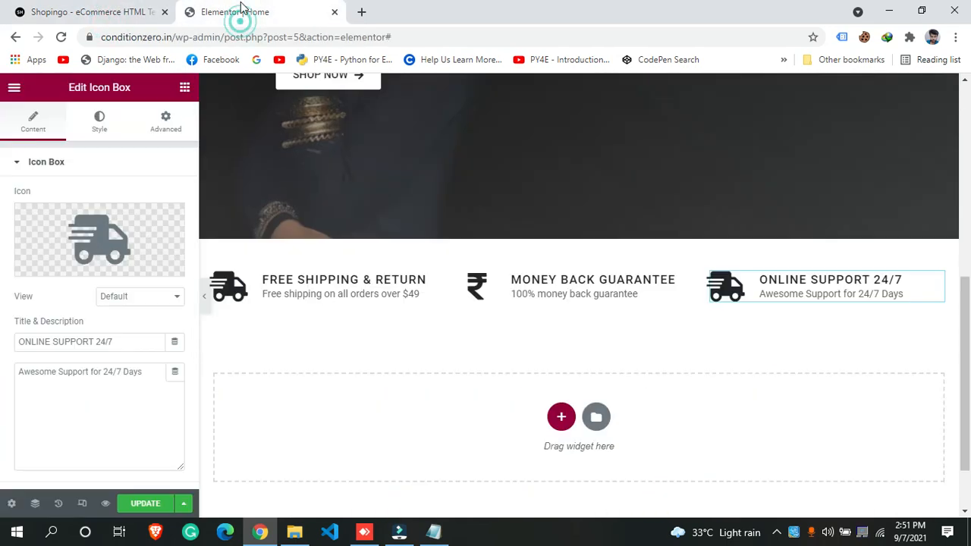
left_click(86, 210)
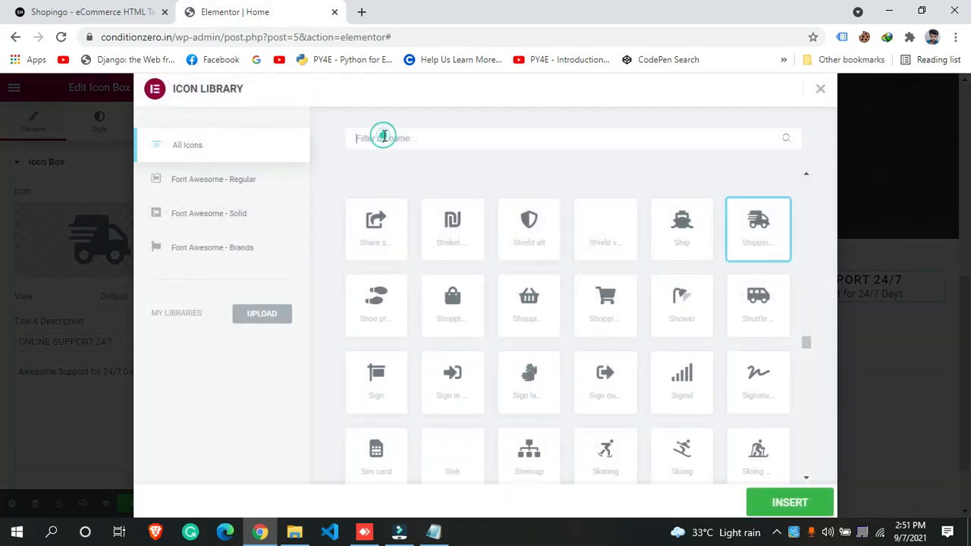
type("head")
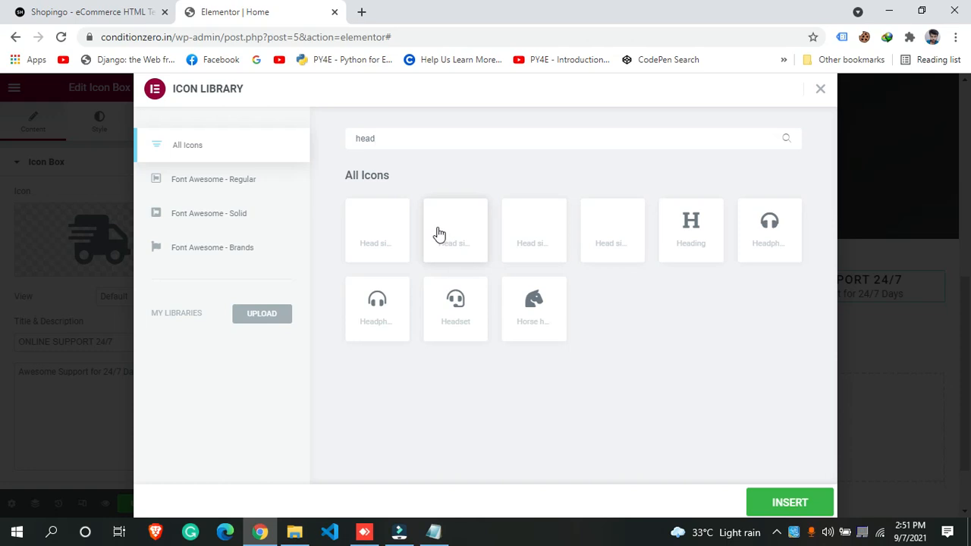
Try an icon library search for "mic" in place of "head"
key("BackSpace")
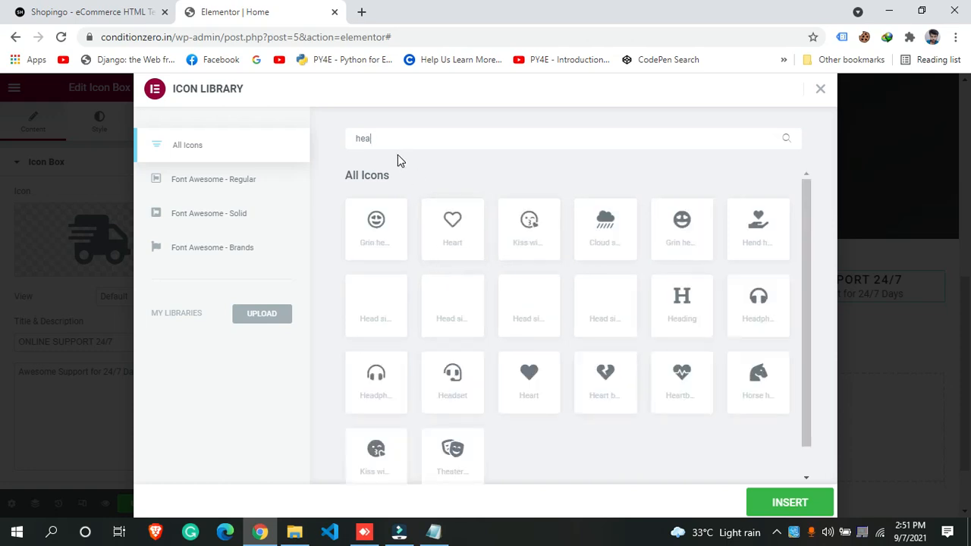
key("BackSpace")
key("BackSpace")
key("BackSpace")
type("mic")
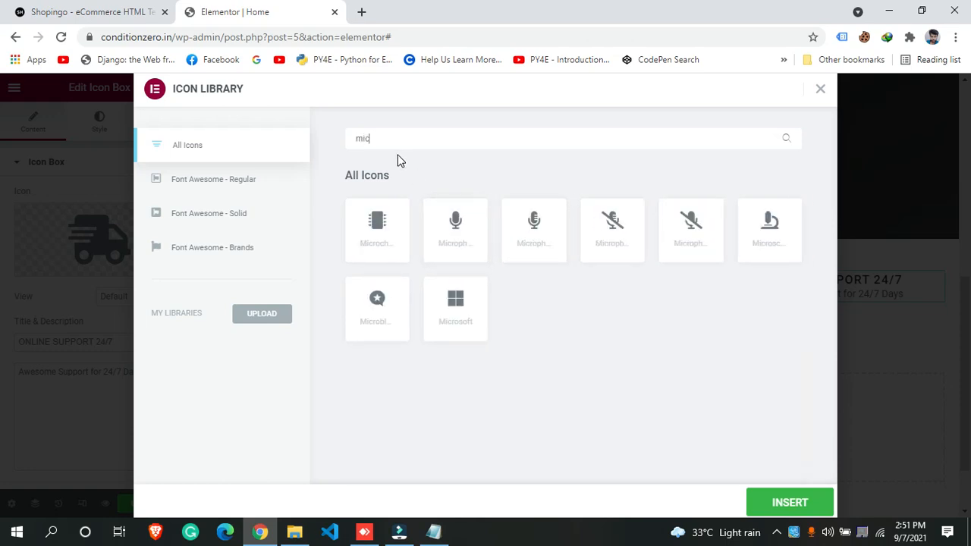
Search the icon library for "head" again and insert the Headset icon in the third icon box
key("BackSpace")
key("BackSpace")
key("BackSpace")
type("head")
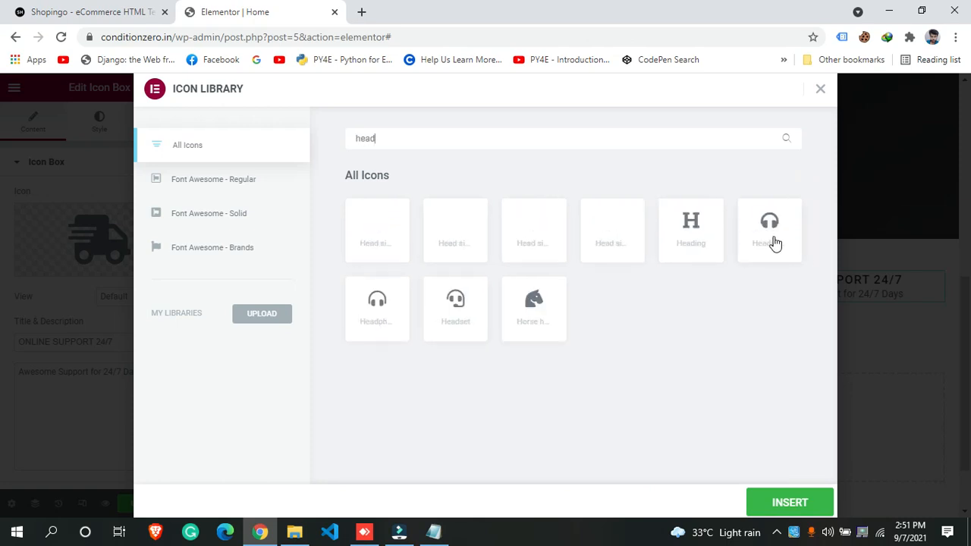
left_click(774, 242)
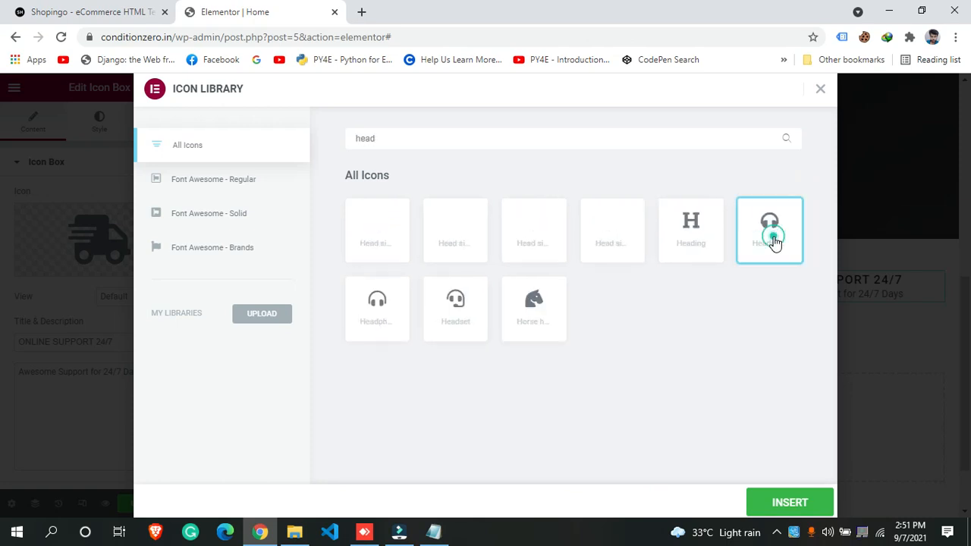
left_click(458, 323)
left_click(768, 503)
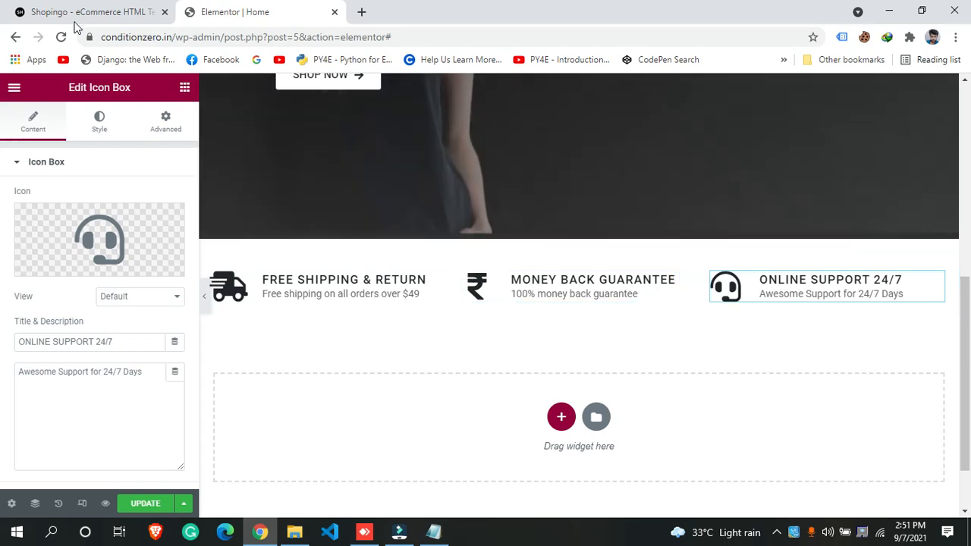
Switch to the Shopingo demo page and open the browser's developer tools on its feature row area
left_click(75, 23)
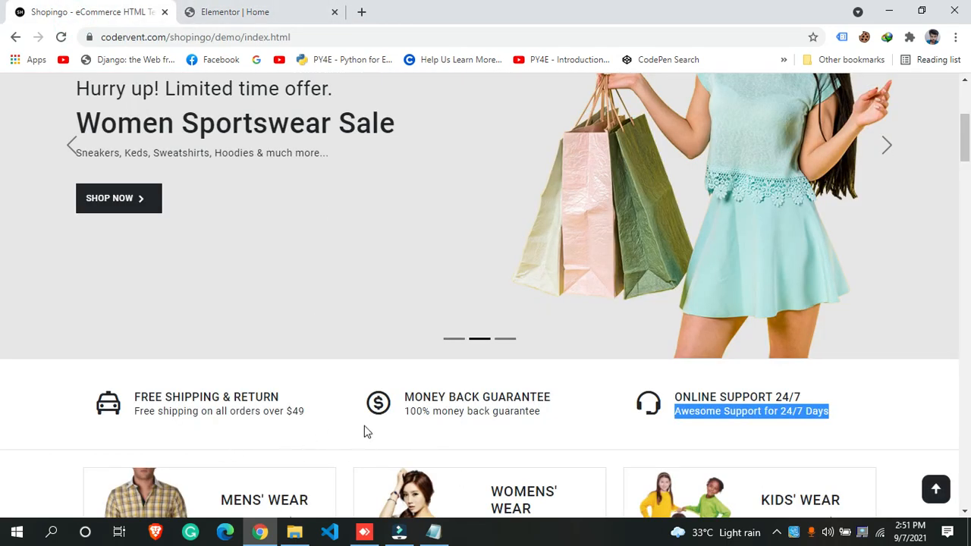
scroll(364, 431, "down", 3)
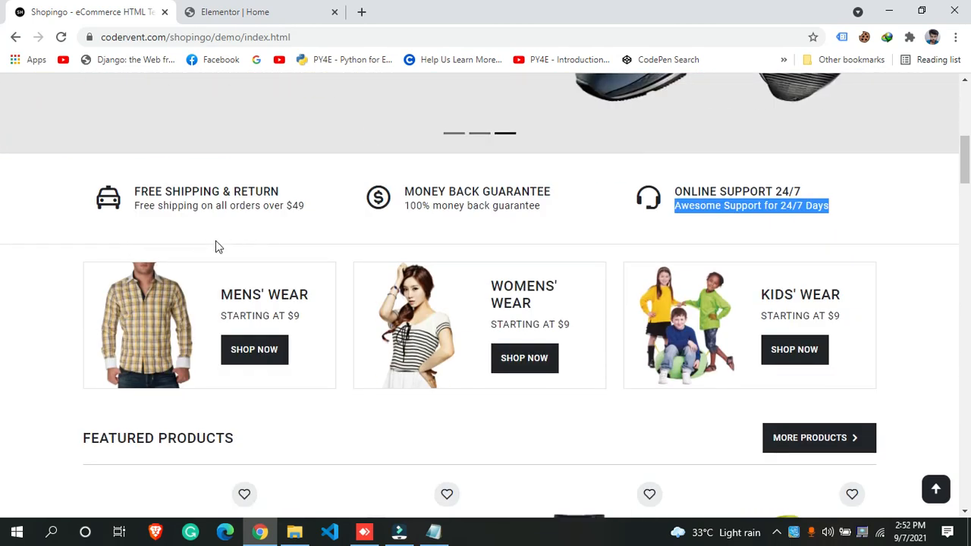
right_click(49, 251)
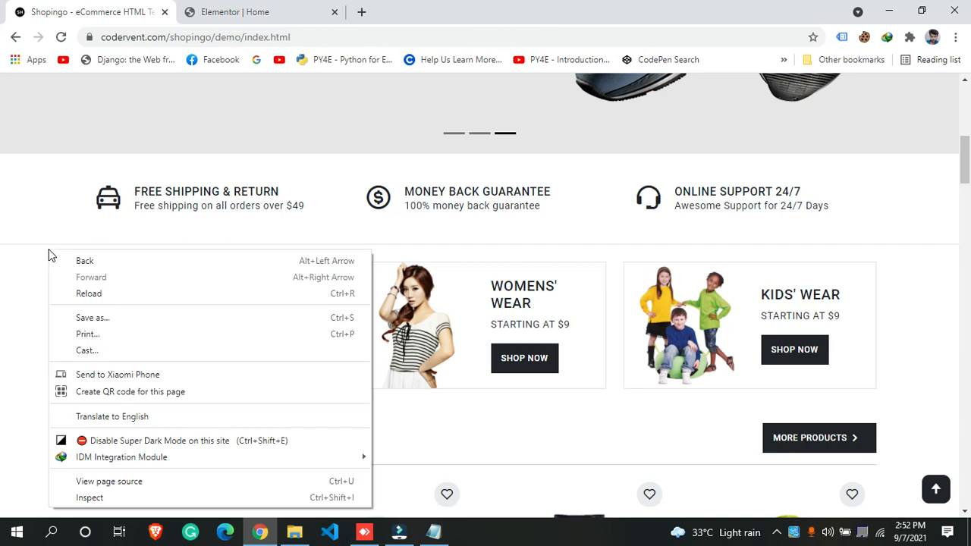
left_click(64, 497)
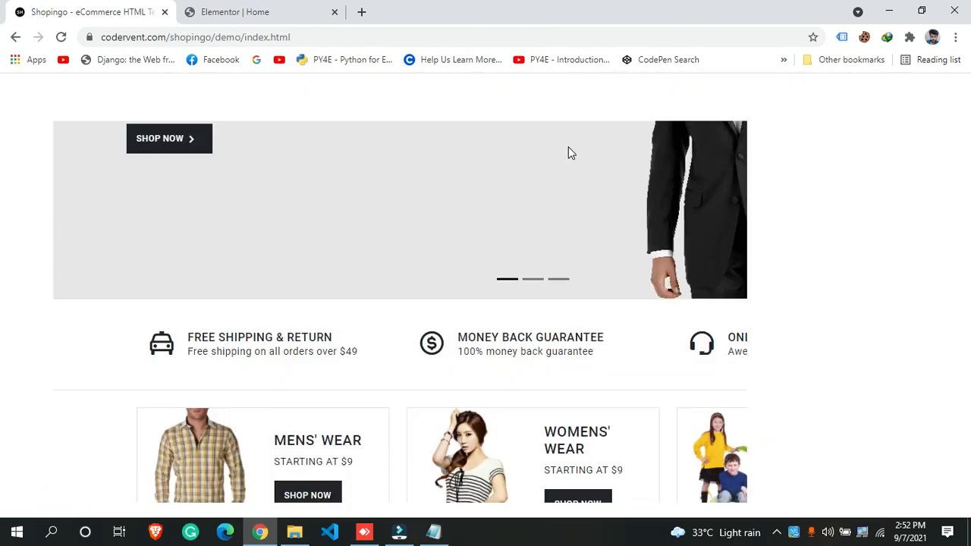
scroll(569, 152, "down", 8)
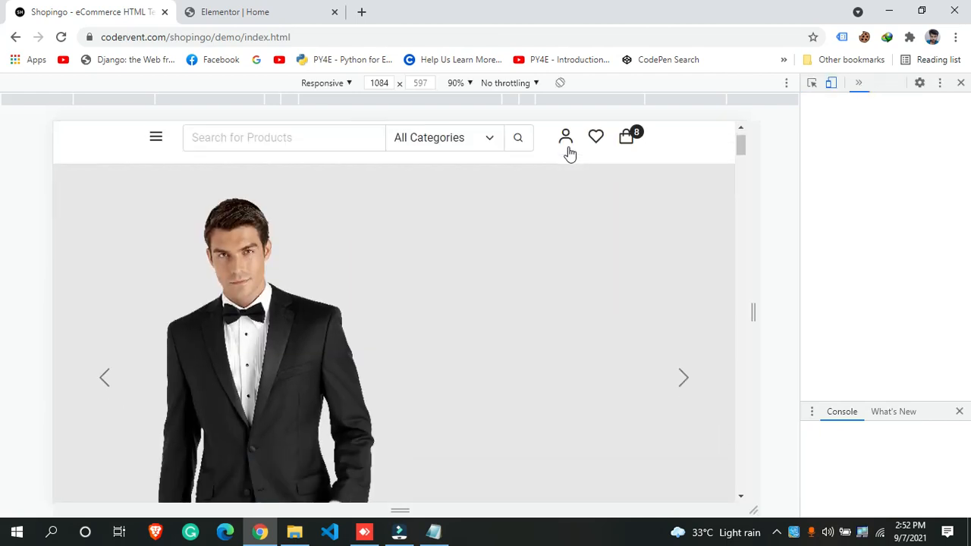
scroll(672, 143, "up", 1)
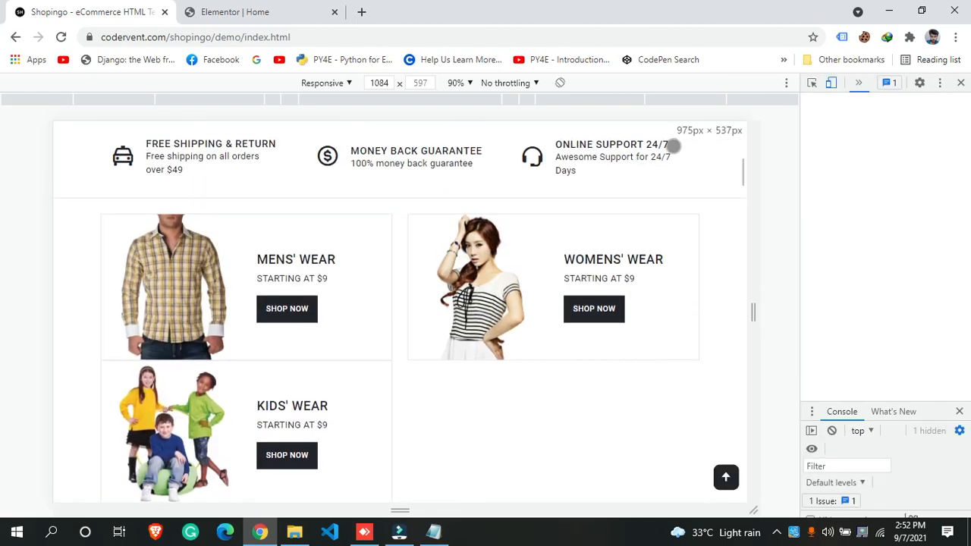
Inspect the demo feature row's section padding, bottom border and container markup, then close the developer tools and return to Elementor
left_click(812, 83)
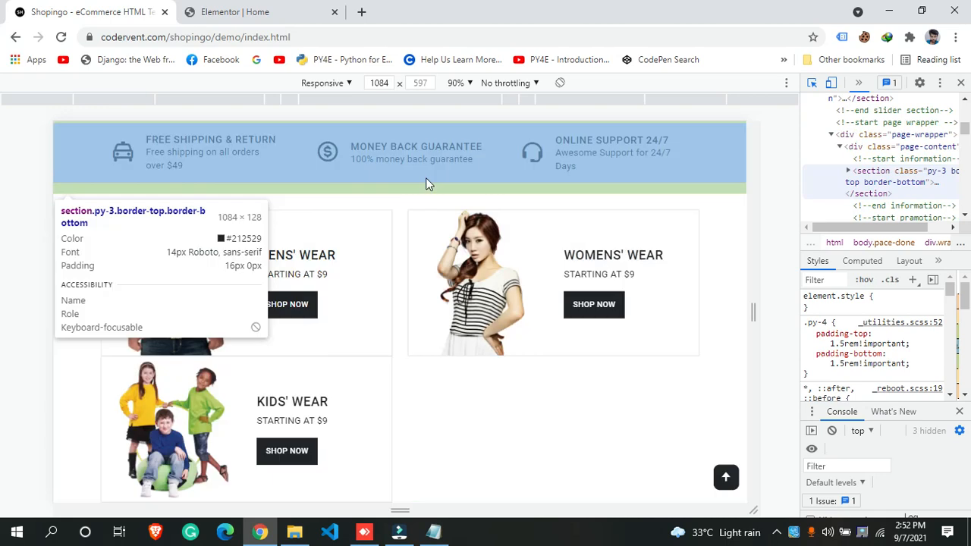
left_click_drag(757, 265, 901, 233)
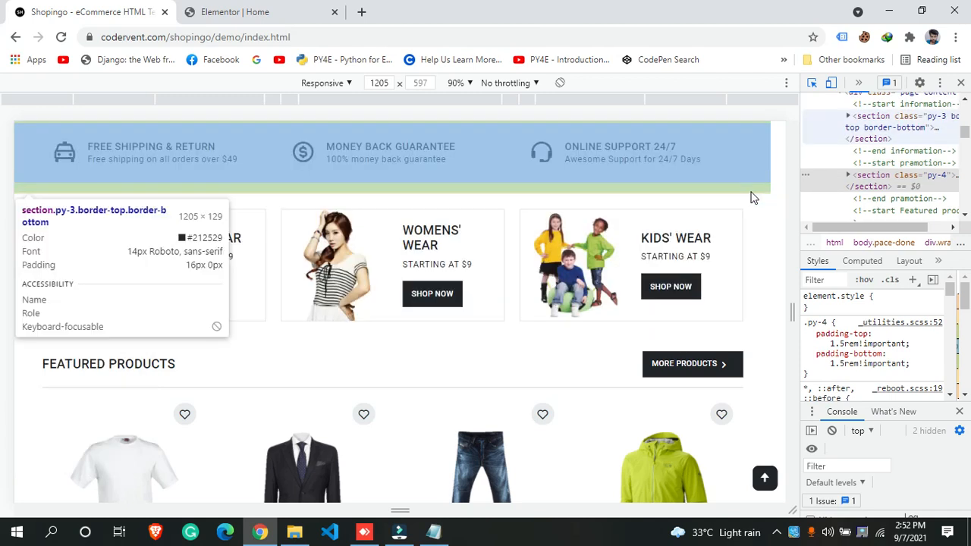
left_click(750, 197)
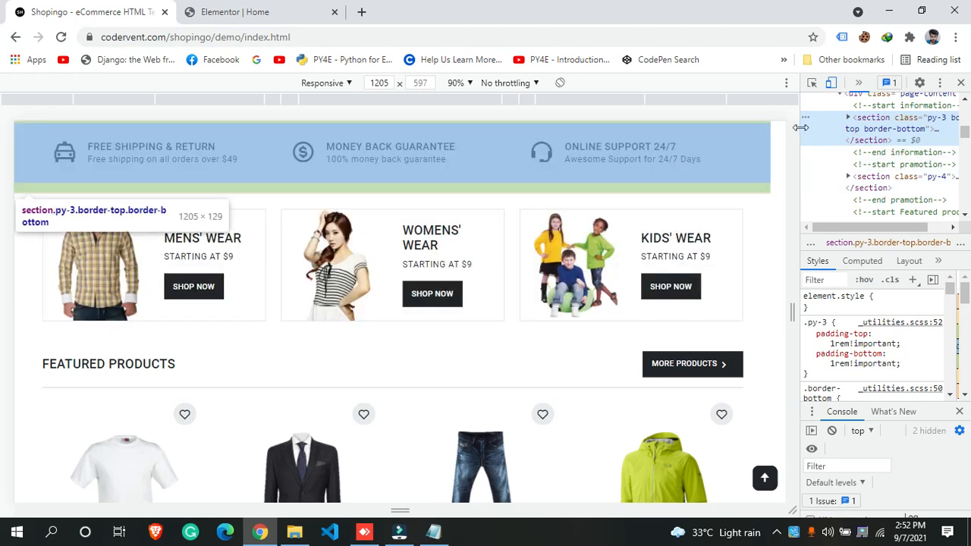
left_click_drag(800, 127, 489, 125)
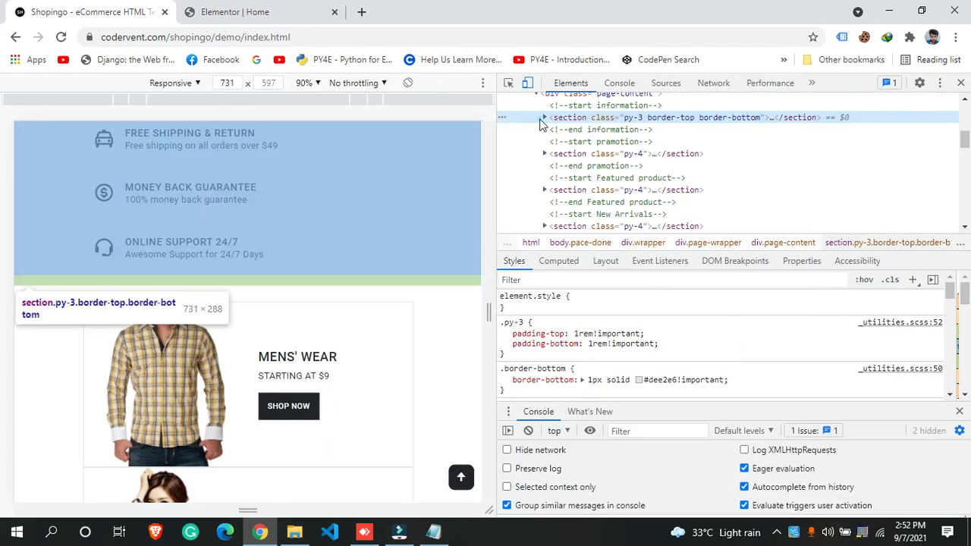
left_click(543, 119)
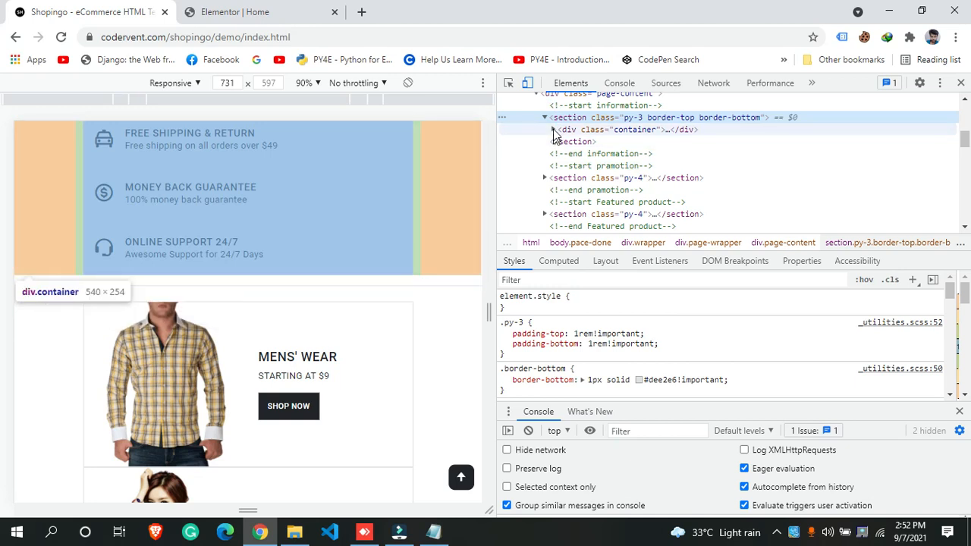
left_click(553, 130)
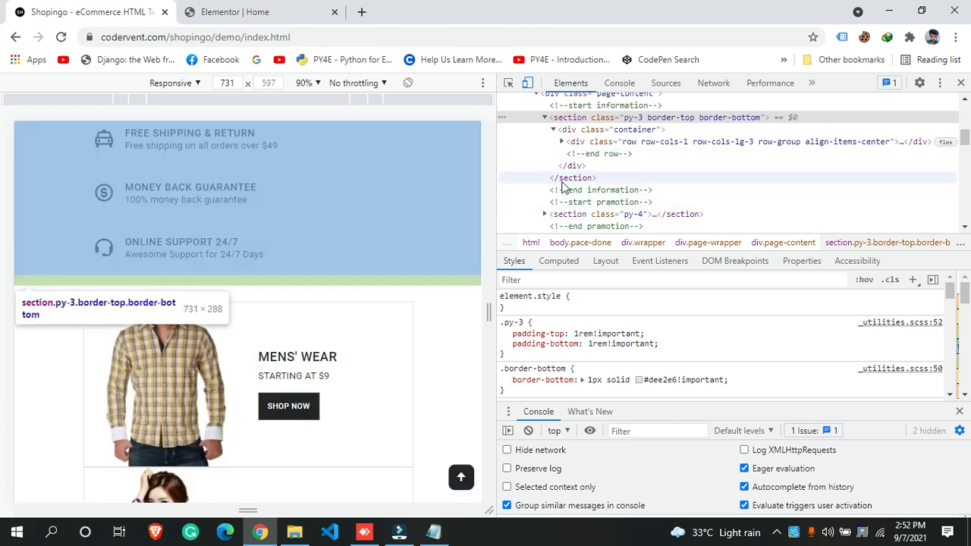
left_click(959, 84)
left_click(288, 4)
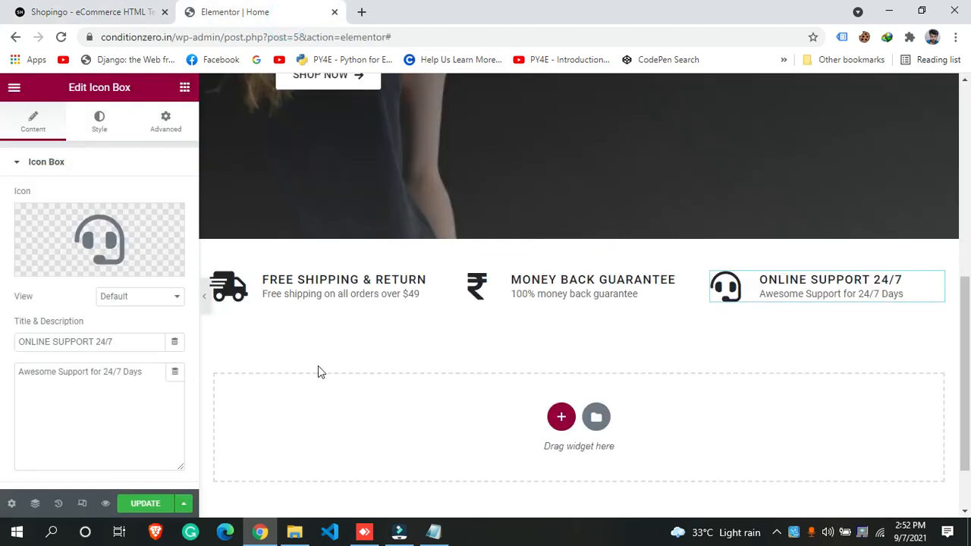
Add a single-column section below the icon boxes and place a Divider widget in it
scroll(486, 221, "up", 2)
scroll(486, 221, "up", 3)
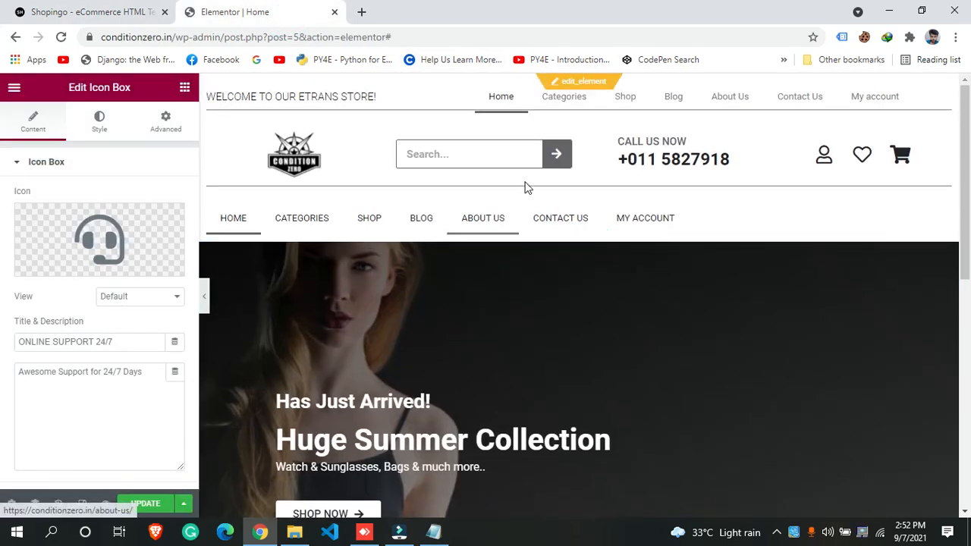
scroll(473, 235, "down", 5)
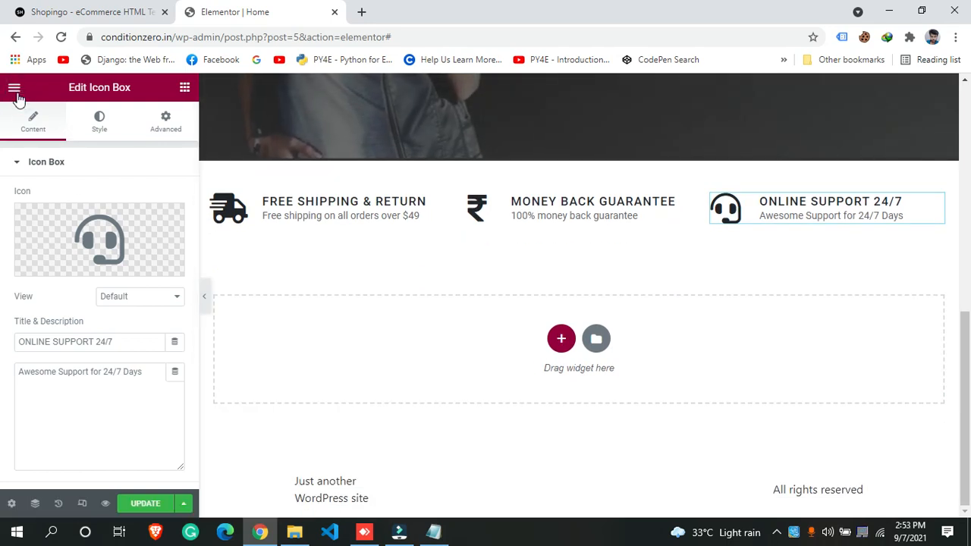
left_click(561, 338)
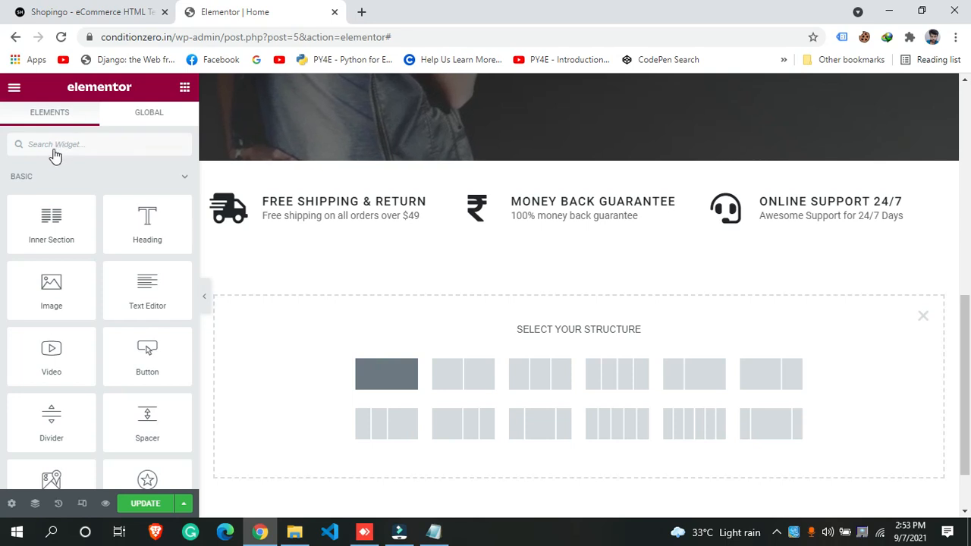
left_click(14, 89)
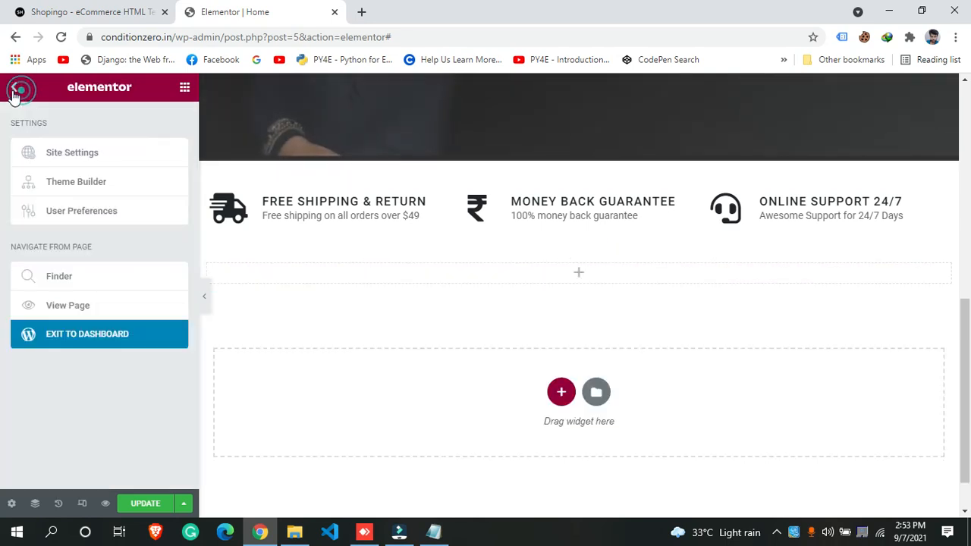
left_click(14, 90)
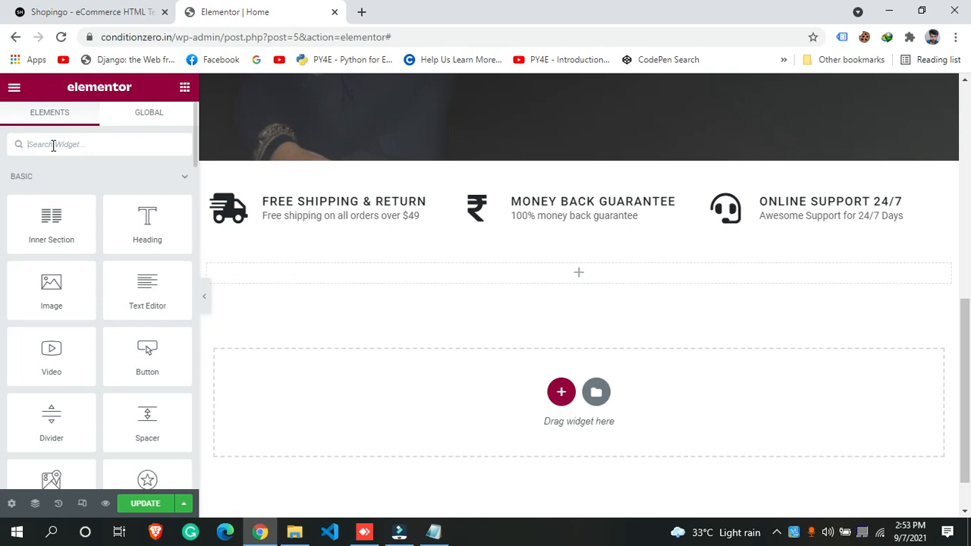
type("divi")
left_click_drag(44, 199, 431, 283)
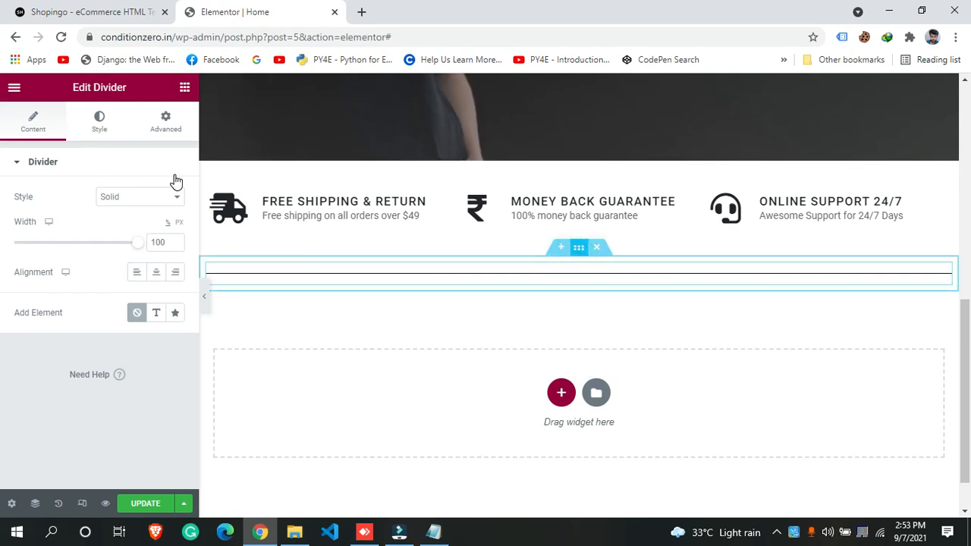
Change the content width option of the divider's section and switch to the Shopingo demo page to compare
left_click(116, 197)
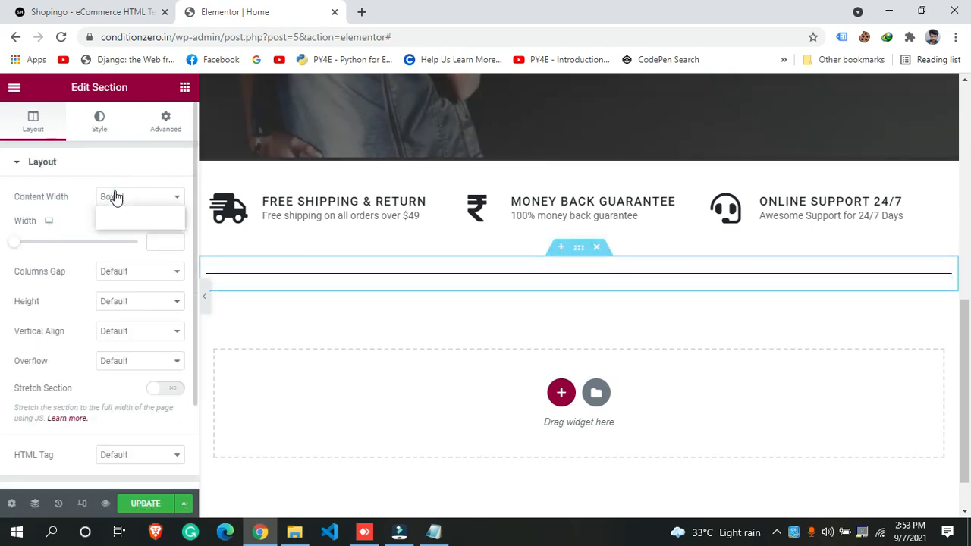
left_click(110, 224)
left_click(56, 9)
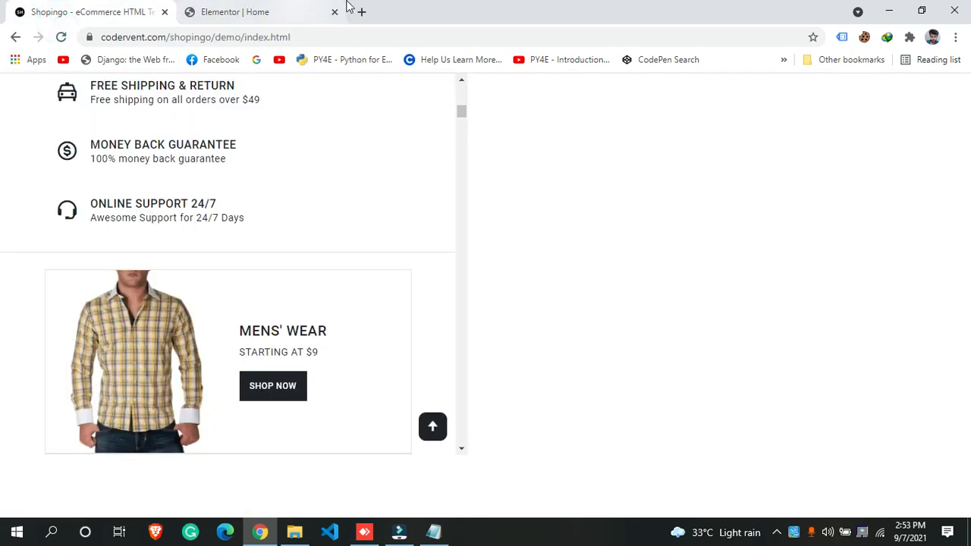
Return to the Elementor page, open the divider's style settings, reduce its gap to the minimum and leave the gap value empty
scroll(349, 242, "up", 3)
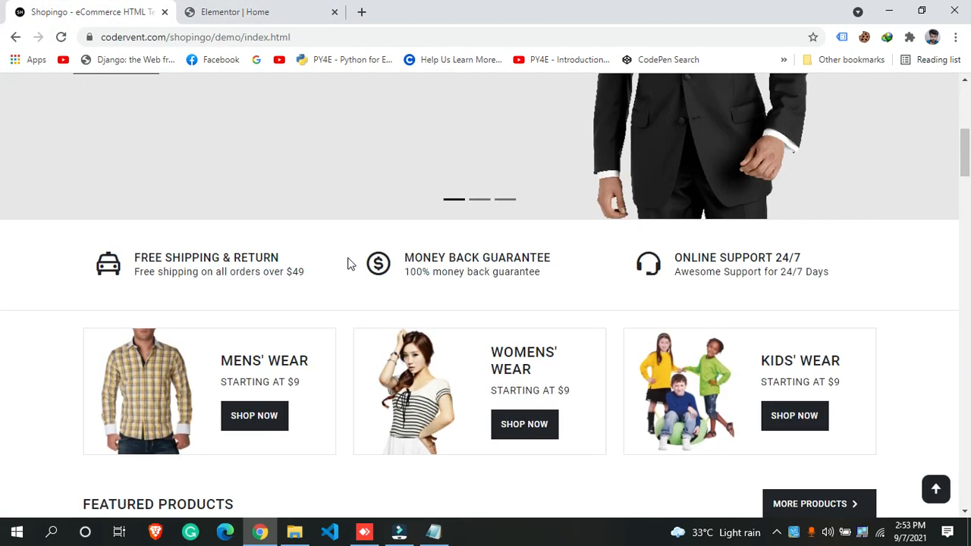
left_click(235, 10)
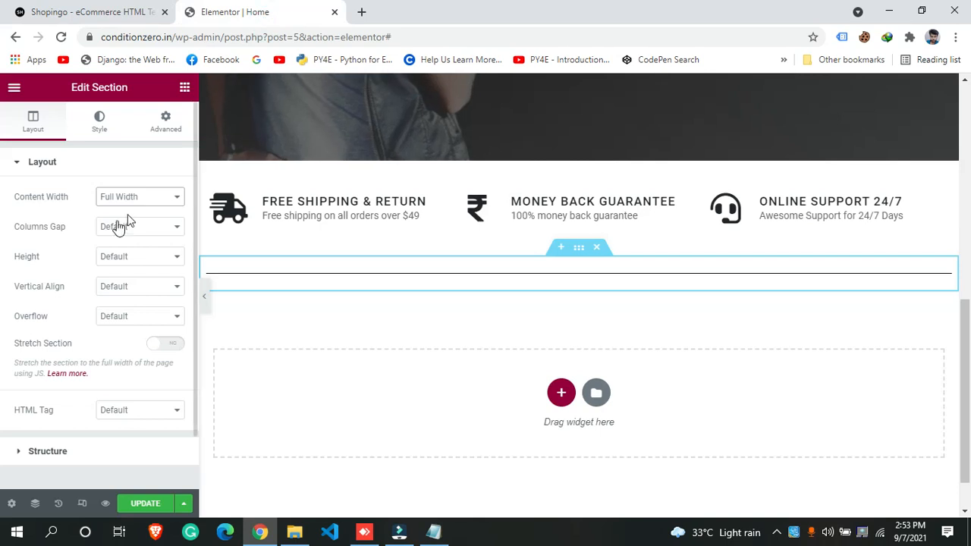
left_click(460, 272)
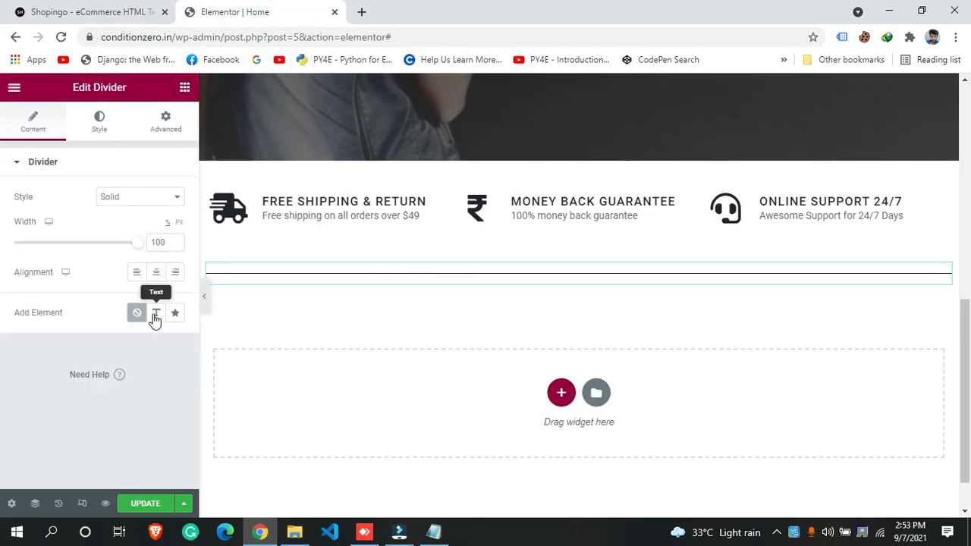
left_click(99, 117)
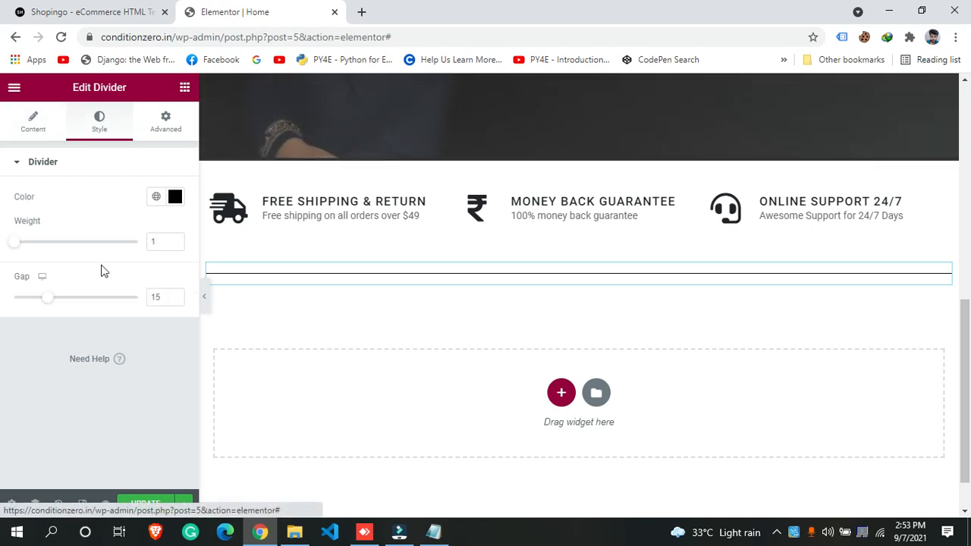
left_click_drag(6, 292, 2, 293)
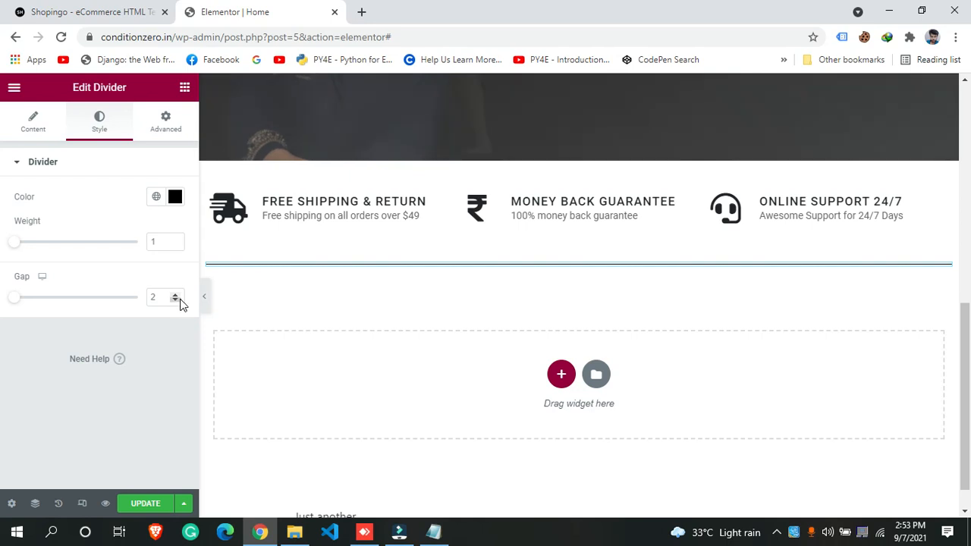
left_click(164, 298)
key("BackSpace")
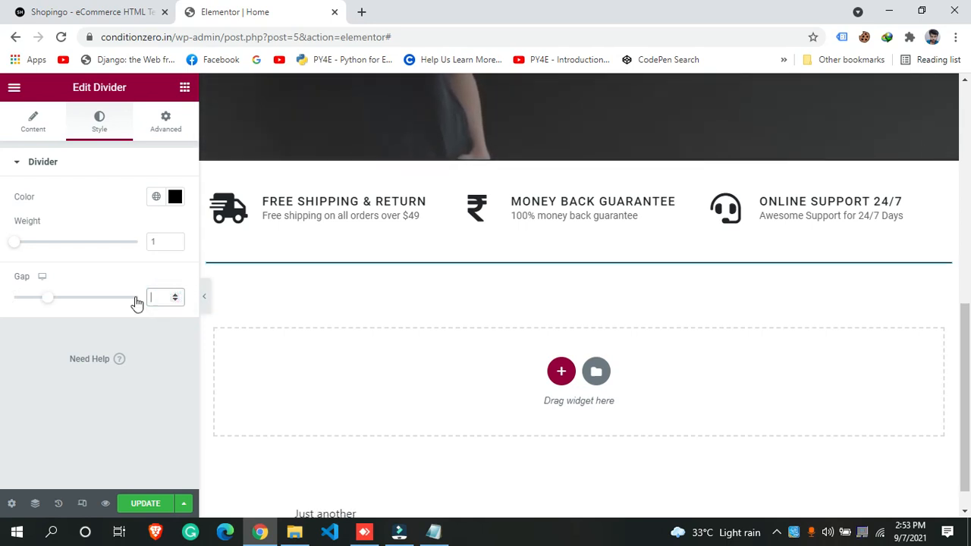
Set the divider's color to light gray #D3D3D3 and deselect the widget
left_click(175, 244)
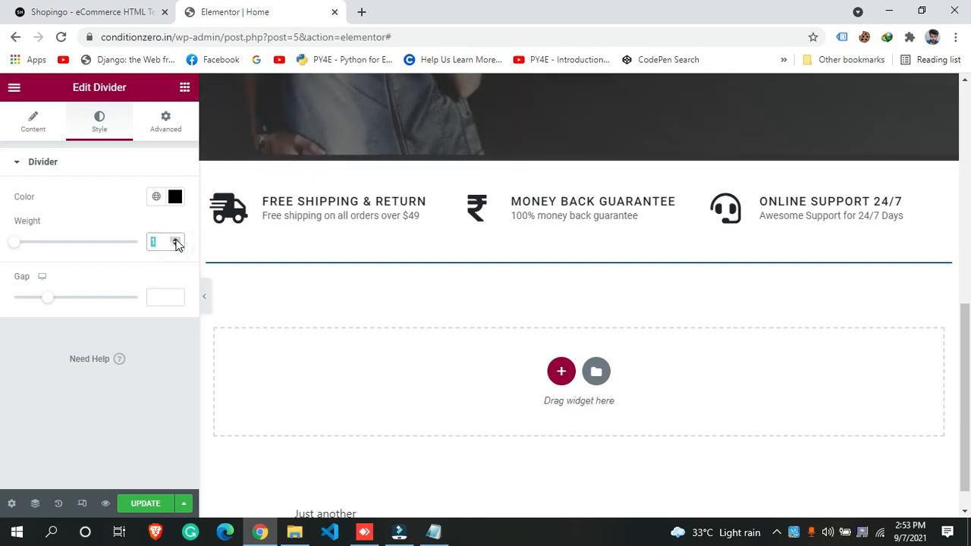
left_click(175, 198)
left_click(104, 271)
left_click_drag(103, 269, 99, 270)
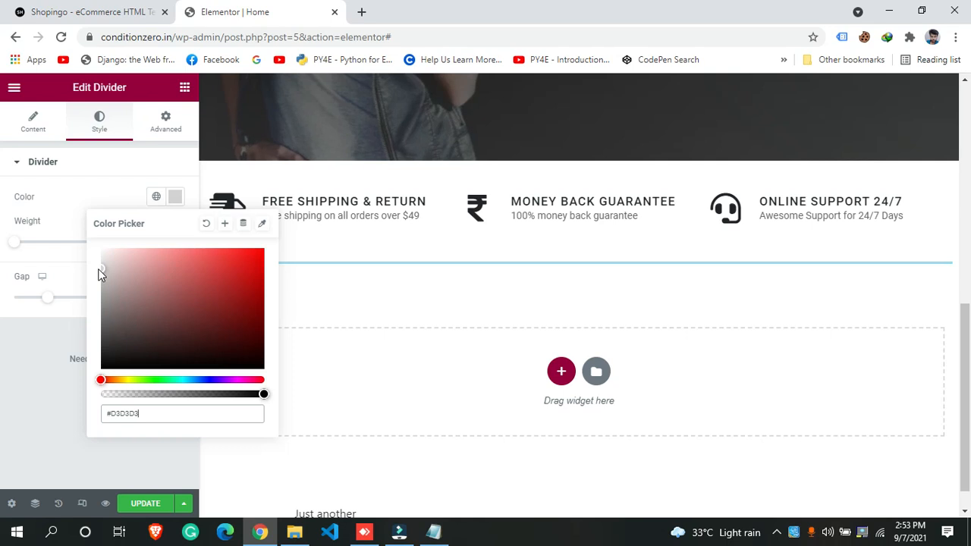
left_click(538, 278)
left_click(555, 455)
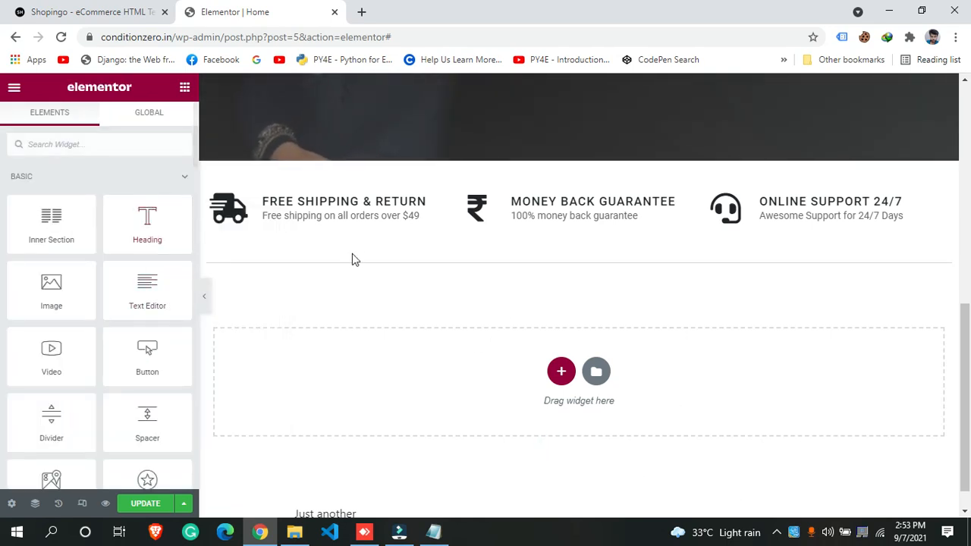
Unlink the margin values of the column holding the divider and lower its top margin to -40 px
left_click(284, 265)
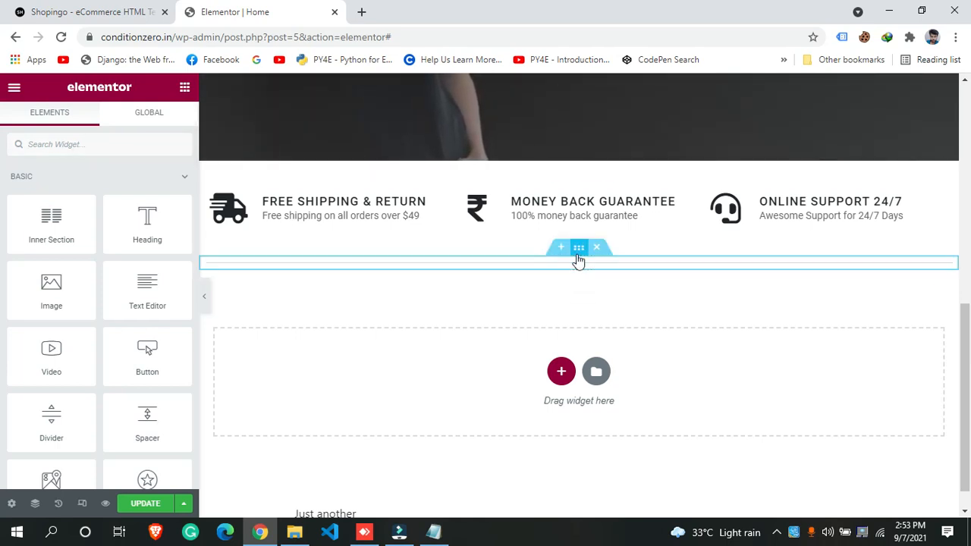
left_click(577, 255)
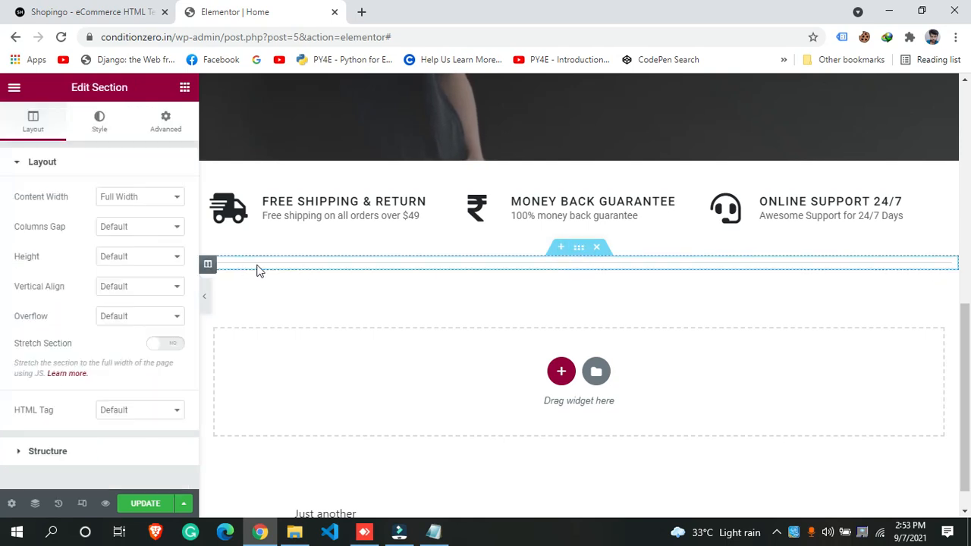
left_click(208, 265)
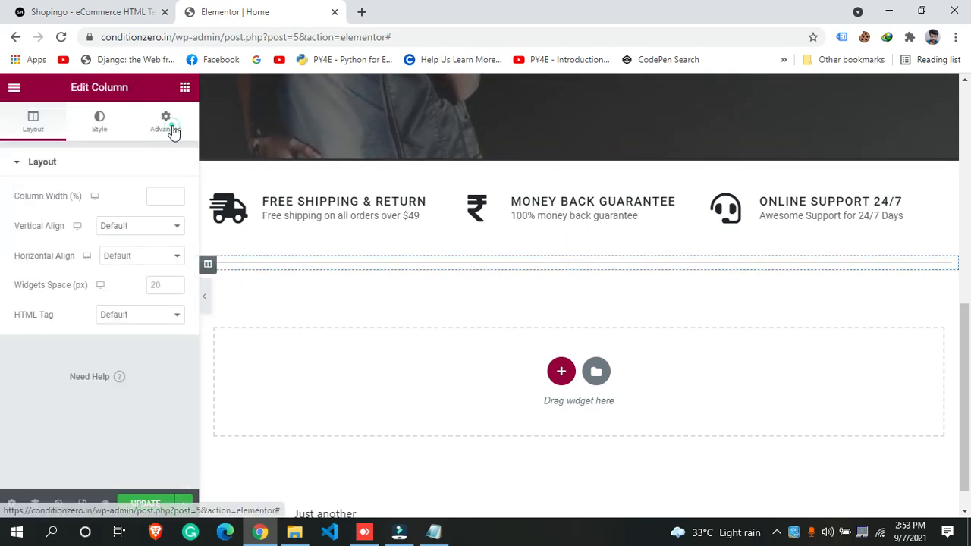
left_click(172, 129)
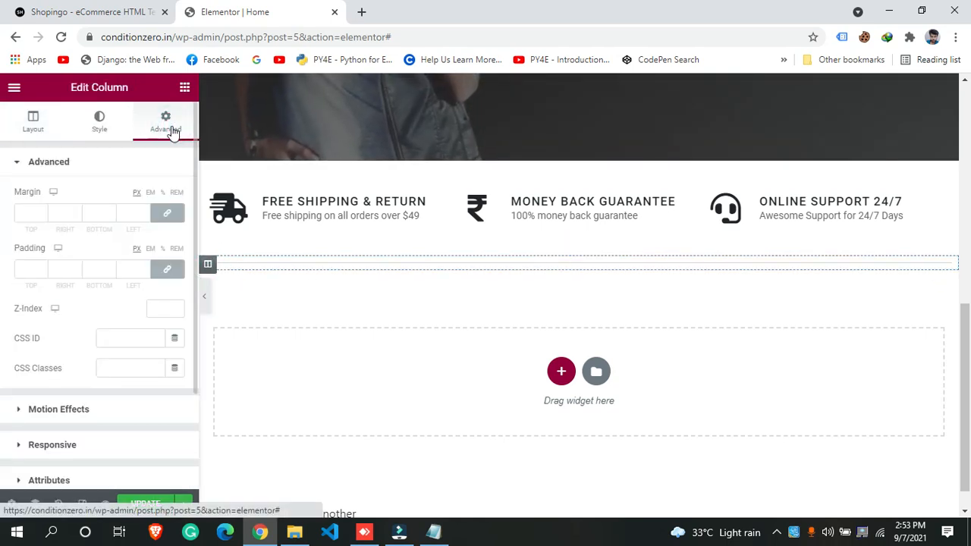
left_click(161, 217)
left_click(42, 216)
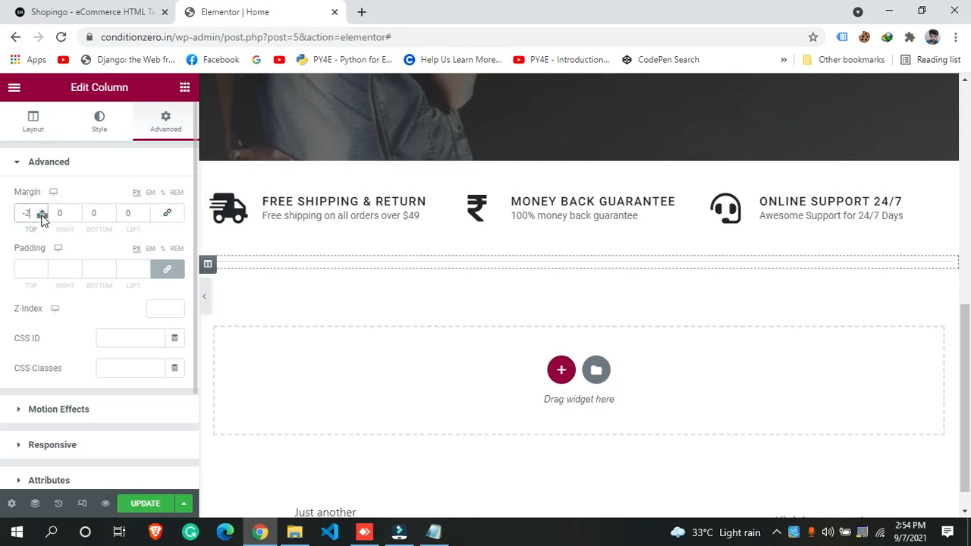
left_click(42, 216)
left_click(42, 216)
left_click(42, 216)
left_click(41, 216)
left_click(41, 216)
left_click(42, 216)
left_click(41, 216)
left_click(42, 216)
left_click(42, 216)
left_click(41, 216)
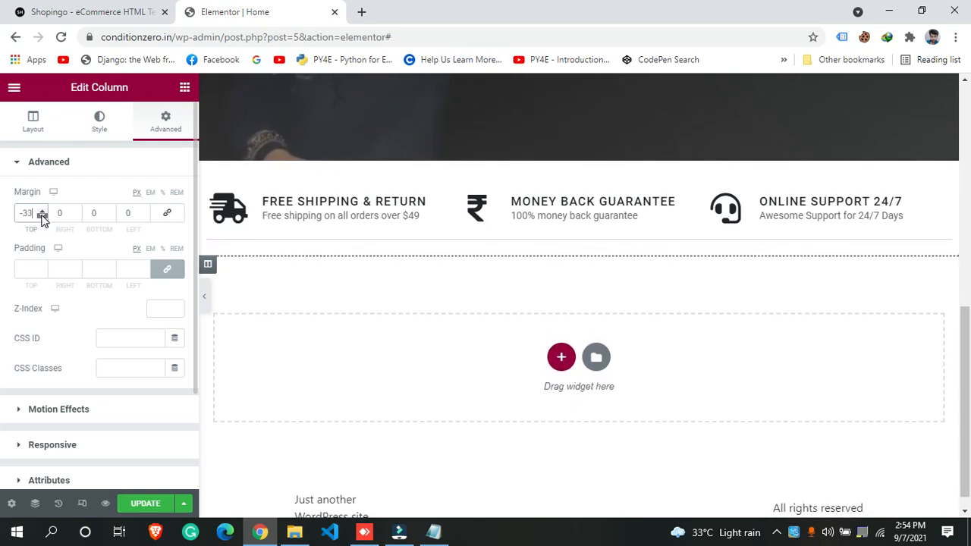
left_click(42, 216)
left_click(42, 216)
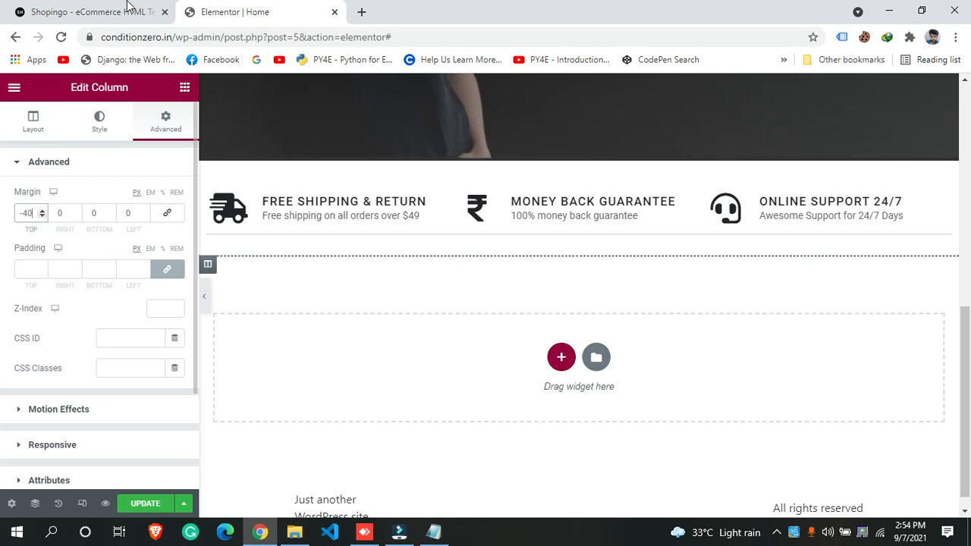
Check the line spacing on the Shopingo demo page and set the divider column's top margin to -18 px
left_click(78, 8)
left_click(282, 7)
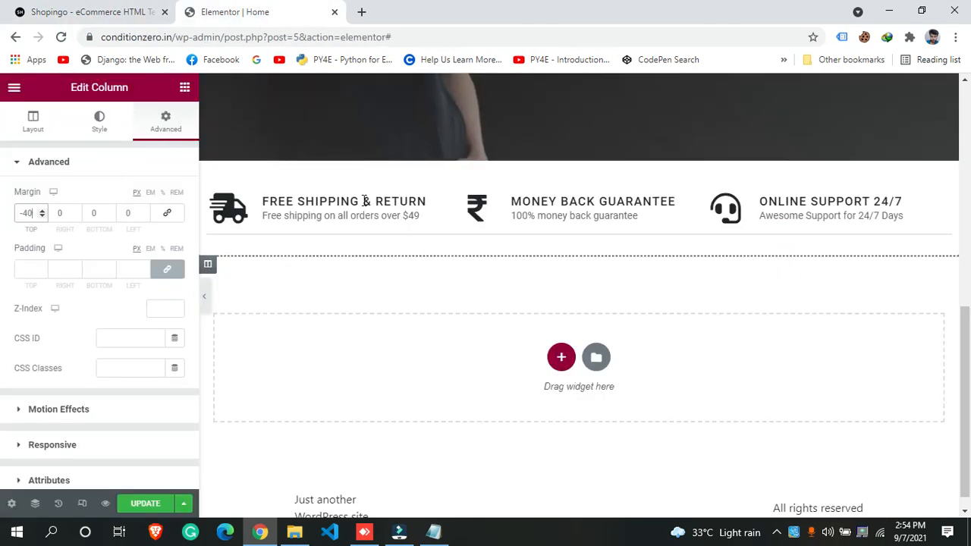
left_click(42, 212)
left_click(43, 211)
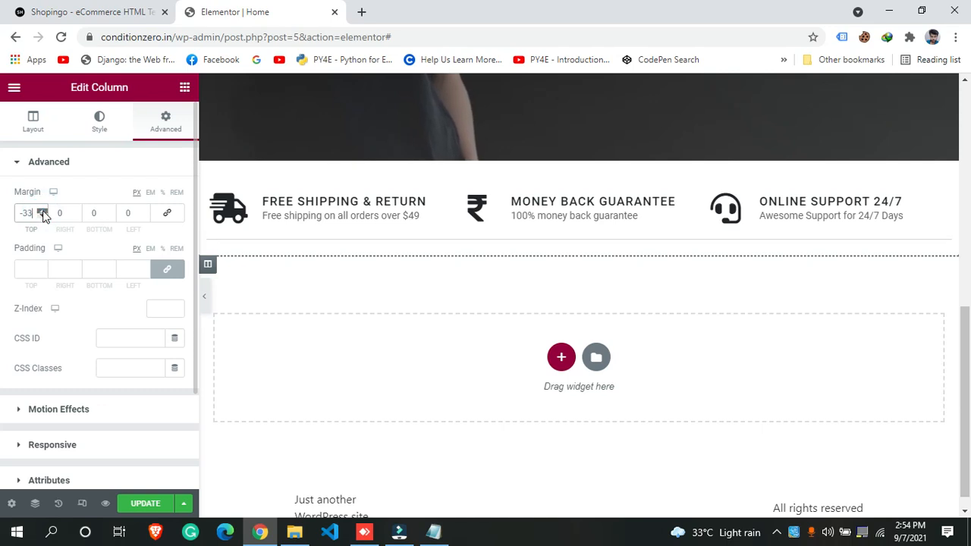
left_click(43, 211)
left_click(42, 211)
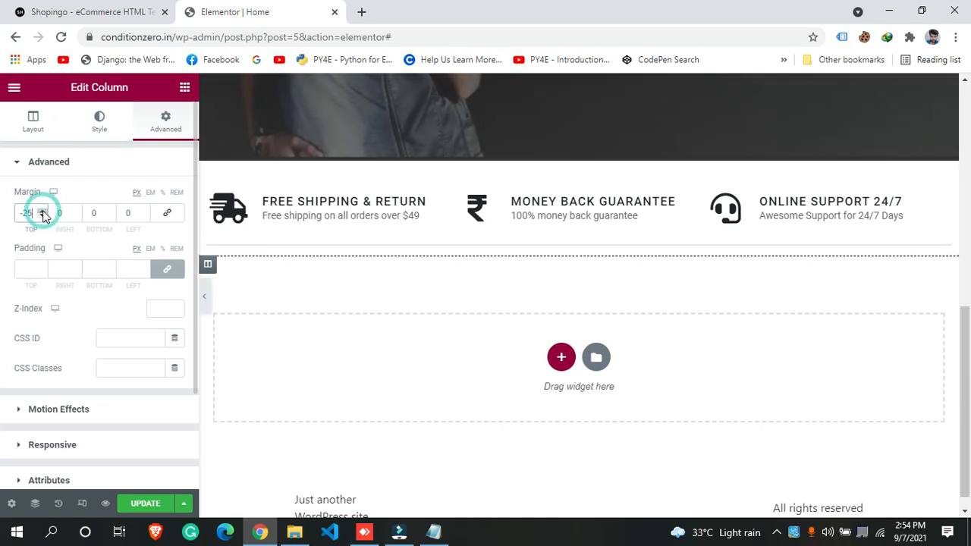
left_click(43, 211)
left_click(42, 211)
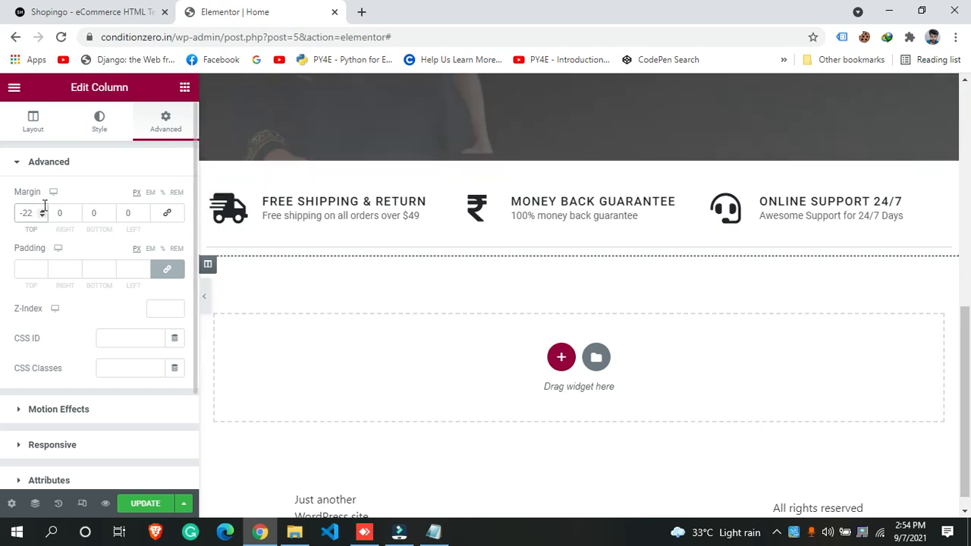
double_click(43, 210)
left_click(43, 213)
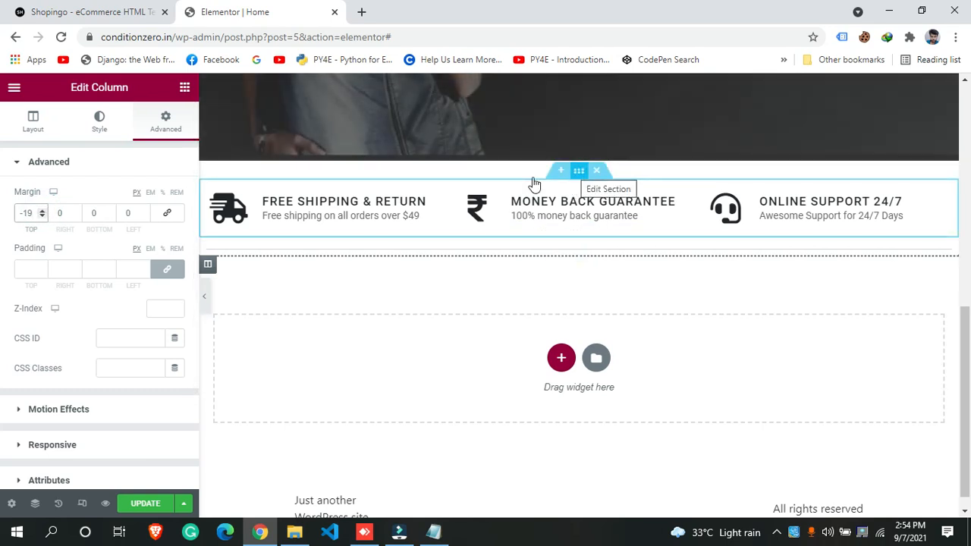
left_click(43, 212)
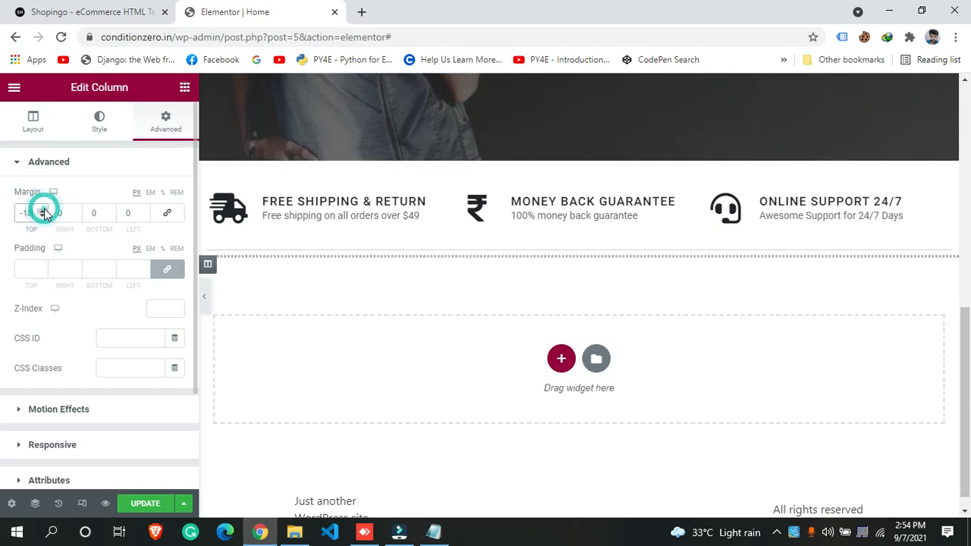
left_click(43, 211)
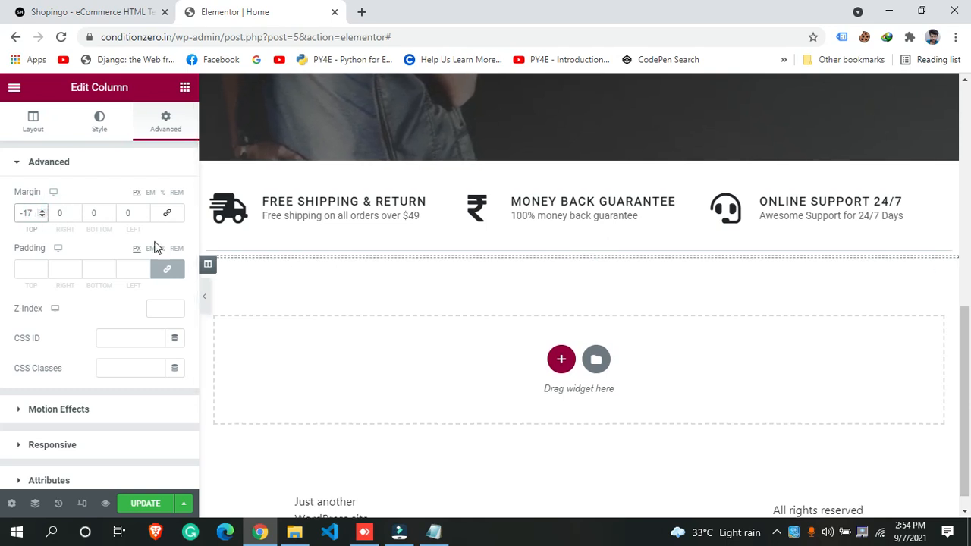
left_click(43, 216)
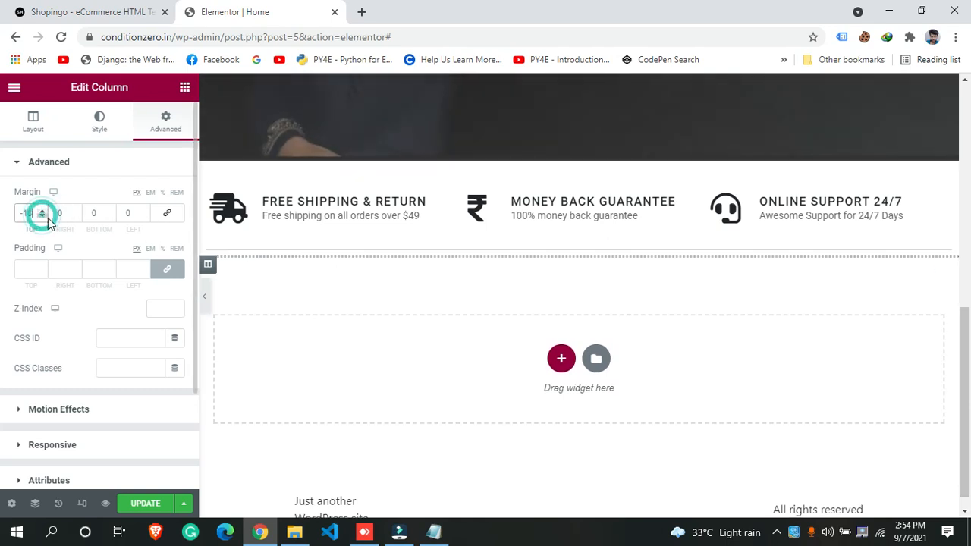
Hide the editing panel and compare the feature row and divider line with the Shopingo demo page
left_click(205, 301)
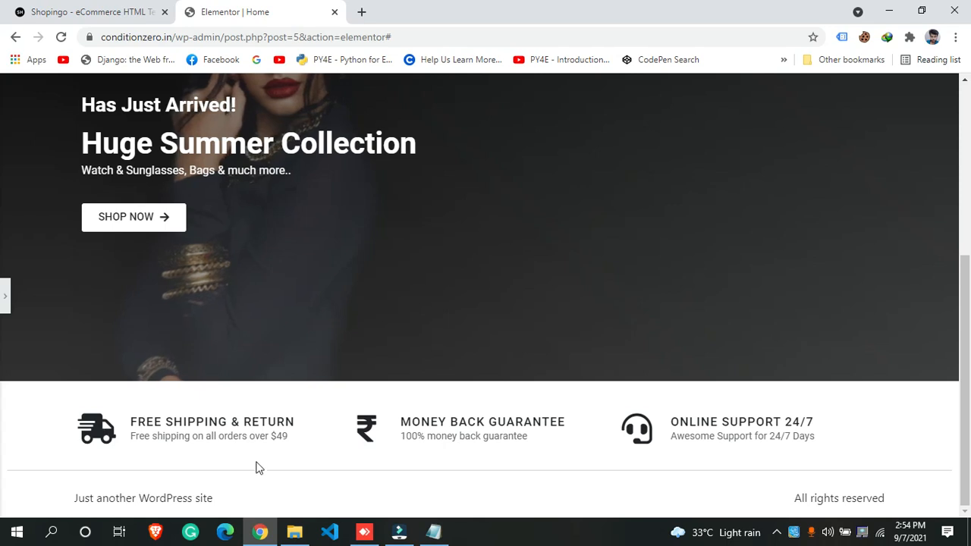
left_click(98, 9)
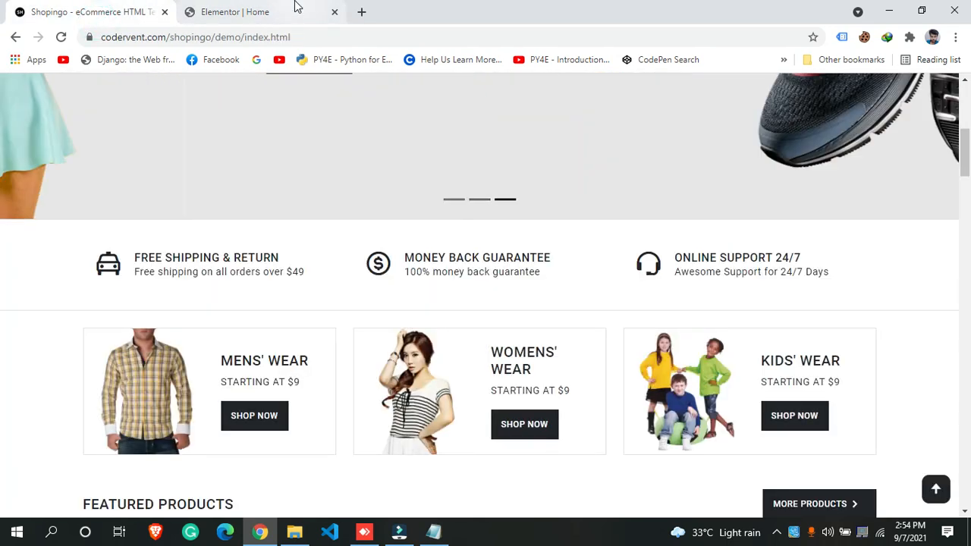
left_click(295, 9)
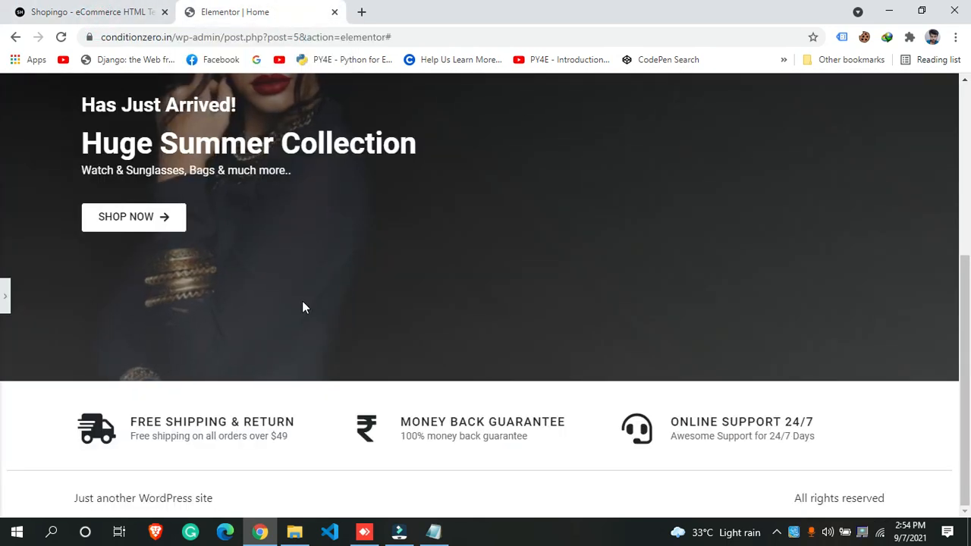
left_click(34, 9)
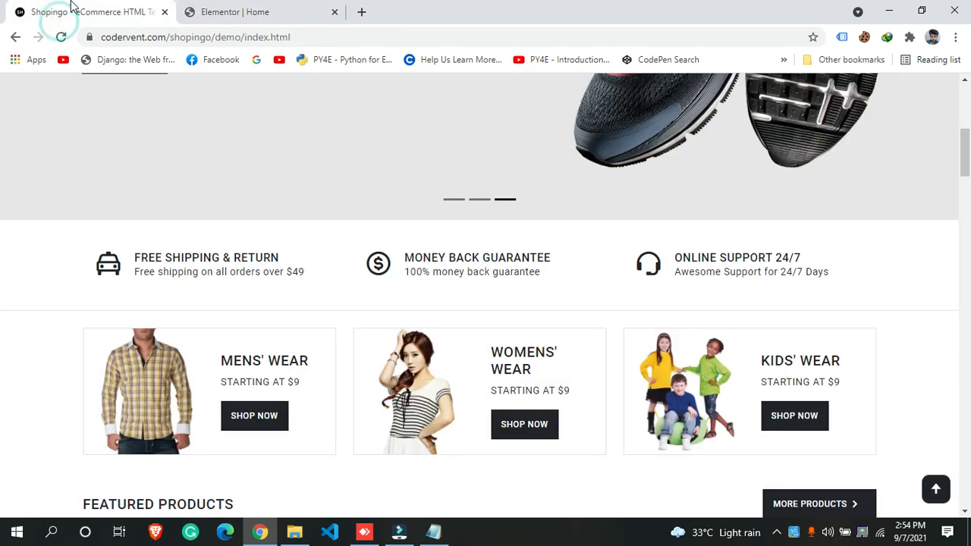
left_click(218, 9)
Show the editing panel again, save the updated Home page and switch to the Shopingo demo page
left_click(6, 295)
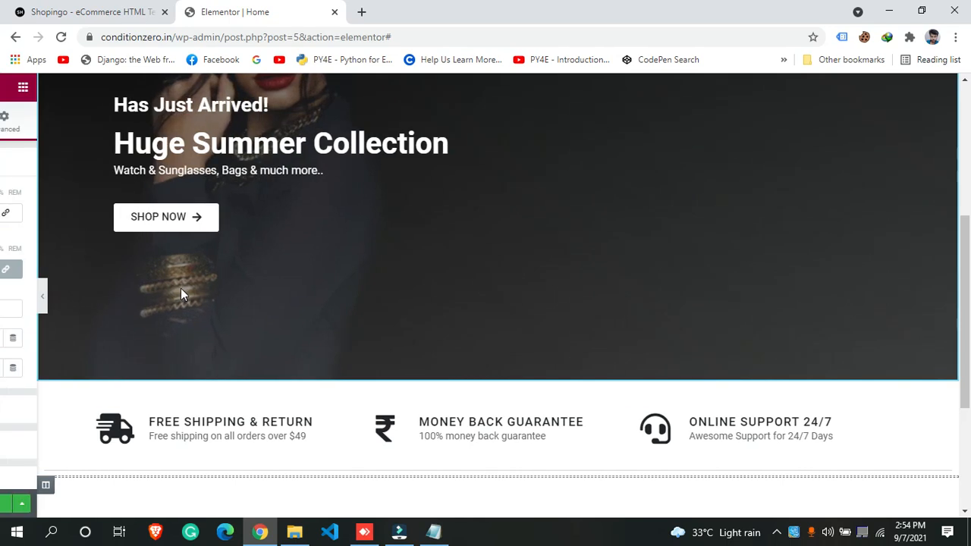
left_click(141, 503)
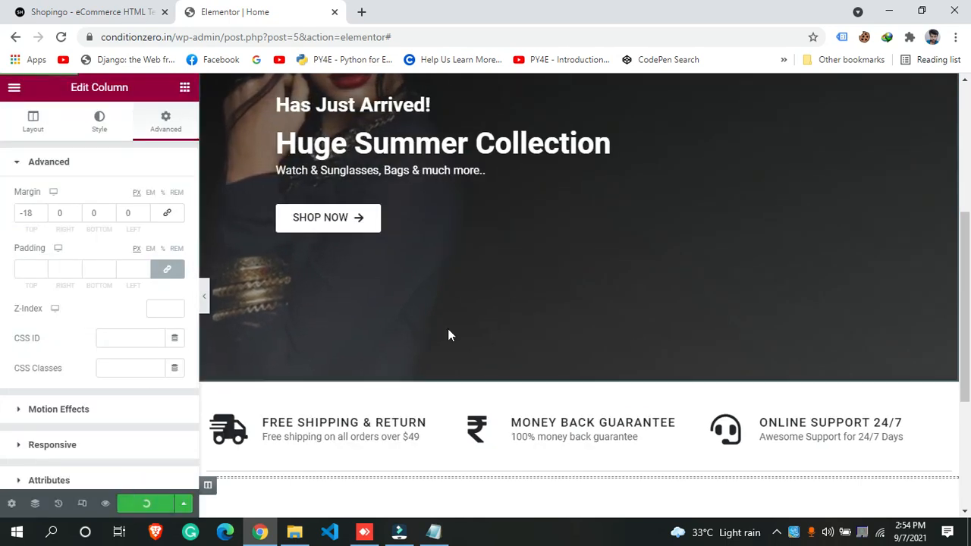
scroll(449, 336, "down", 3)
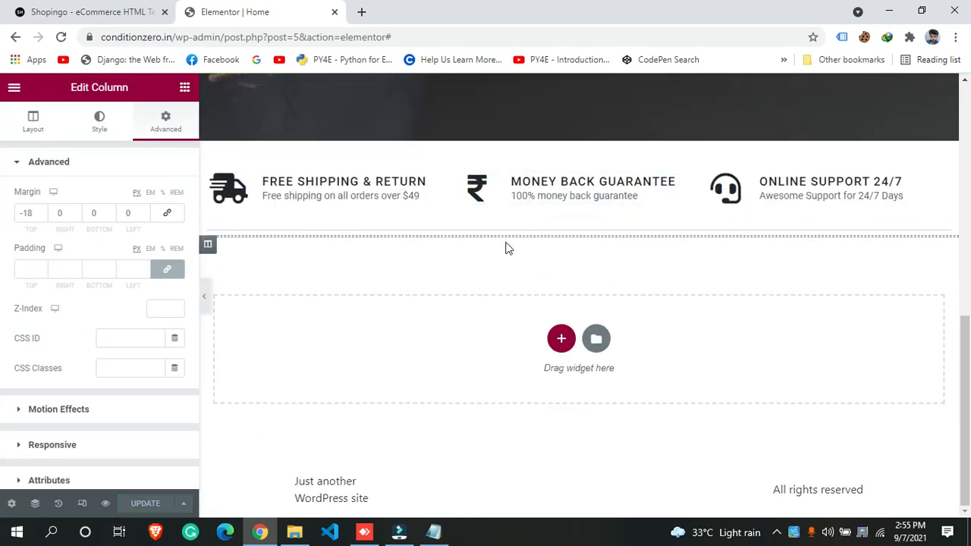
left_click(66, 11)
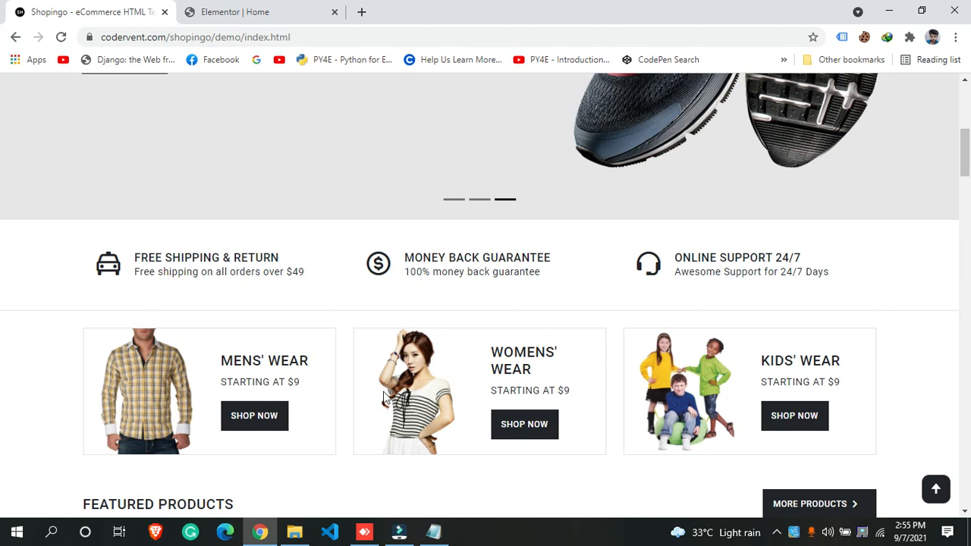
Switch to the Elementor editor and add a three-column section below the shipping, money-back and support row
left_click(210, 20)
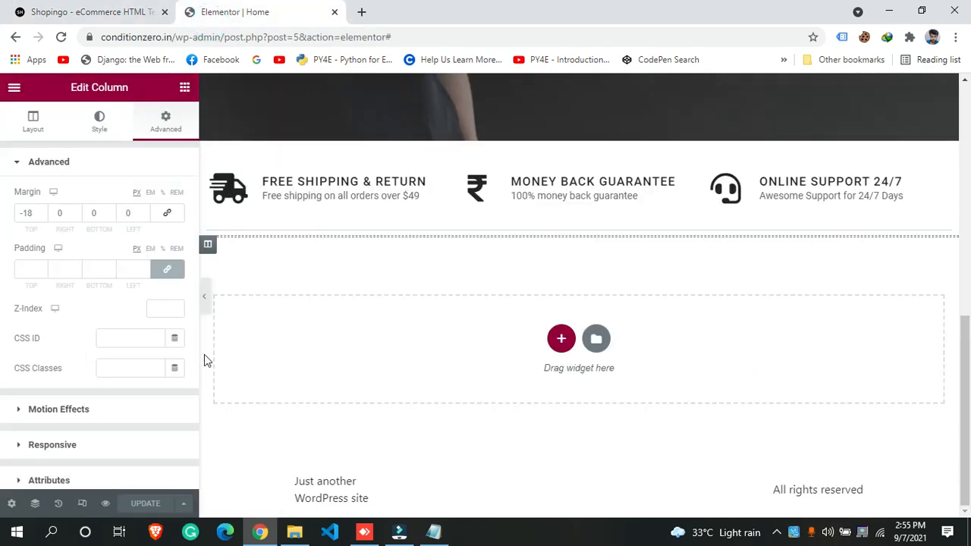
left_click(561, 338)
left_click(526, 380)
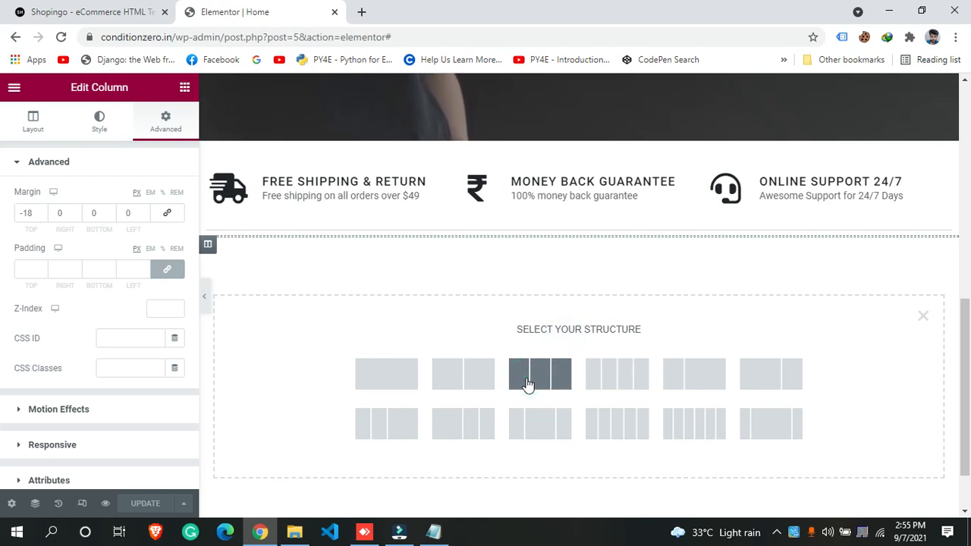
left_click(15, 86)
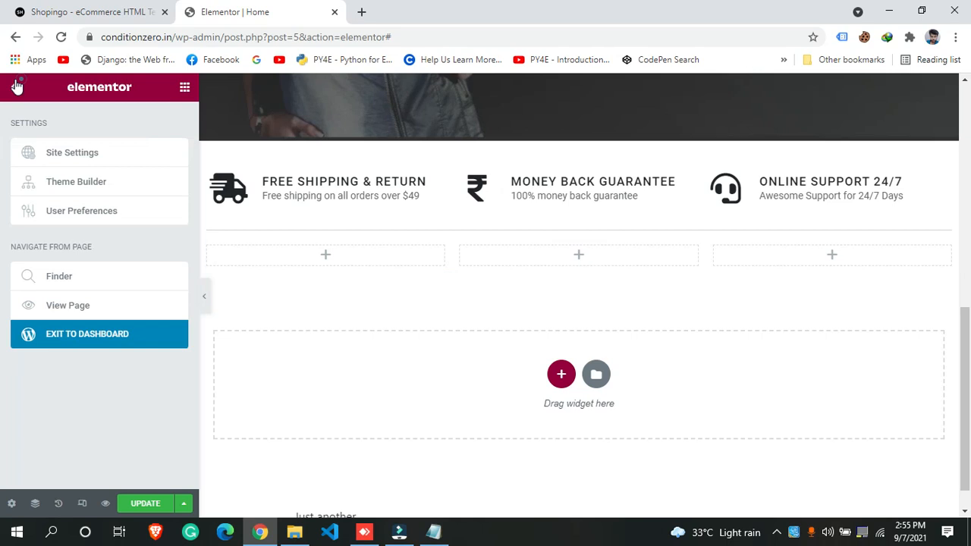
left_click(16, 87)
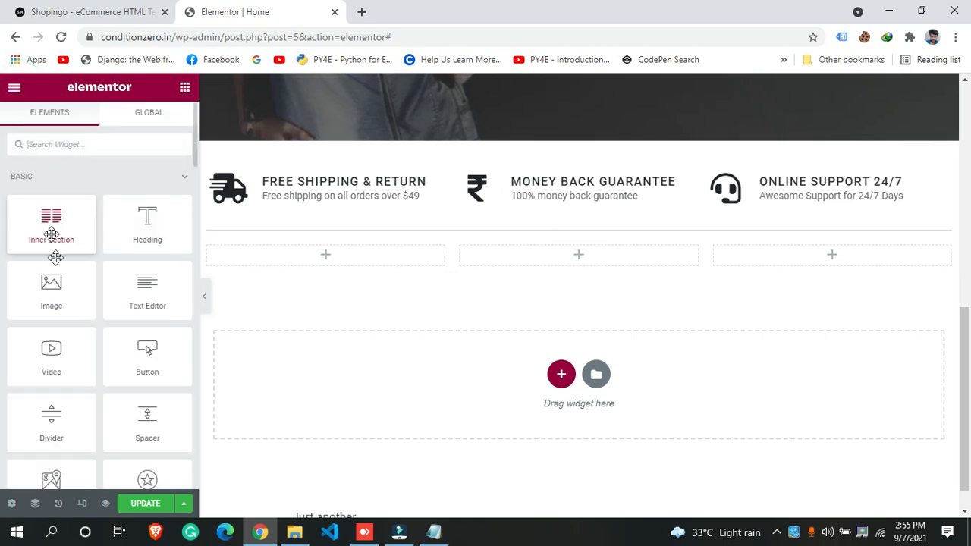
left_click_drag(55, 273, 239, 253)
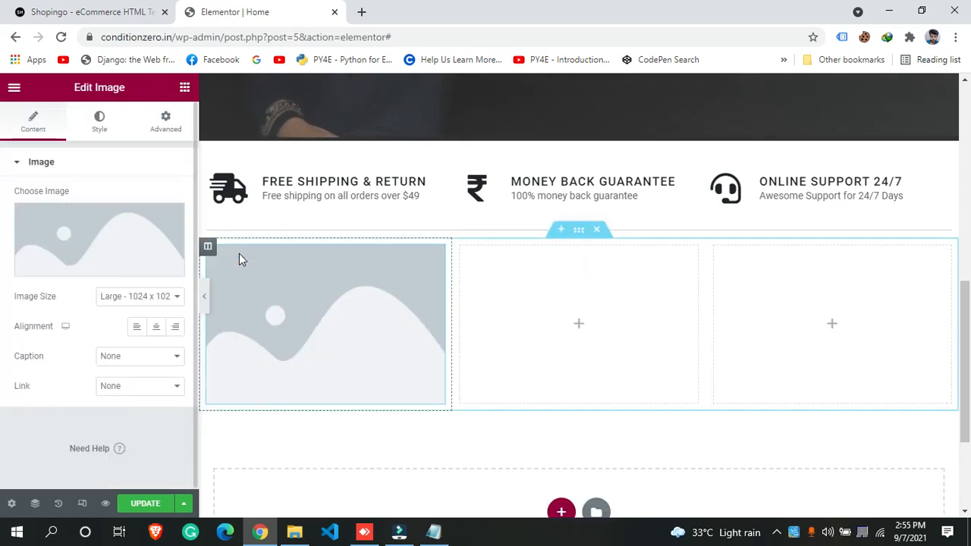
left_click(13, 87)
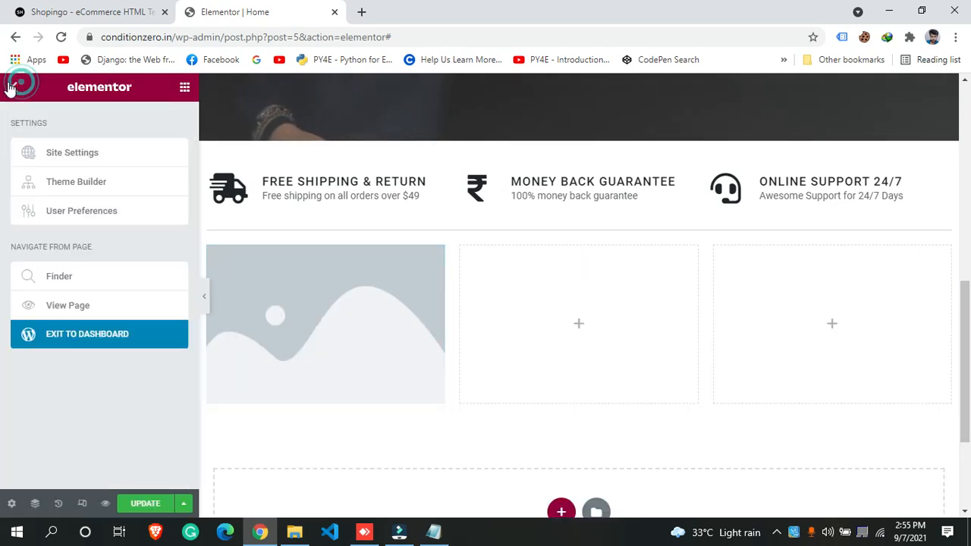
left_click(14, 87)
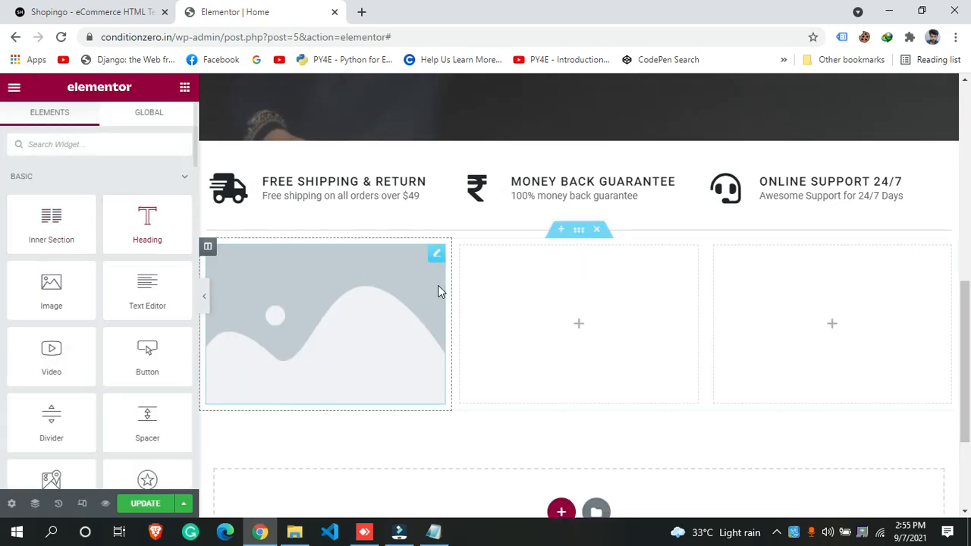
right_click(431, 257)
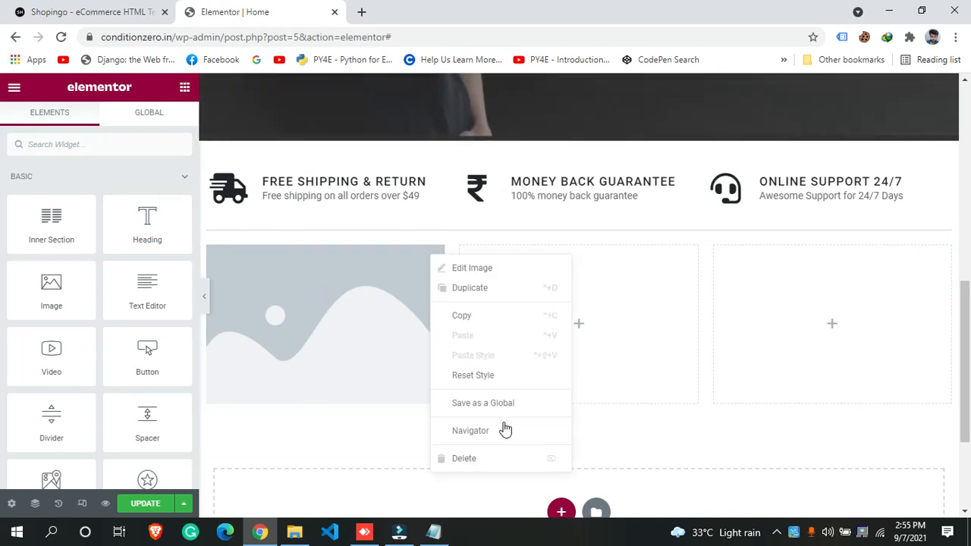
left_click(464, 458)
Place a two-column inner section in the new section's first column and add an Image widget to its left half
left_click_drag(135, 229, 276, 258)
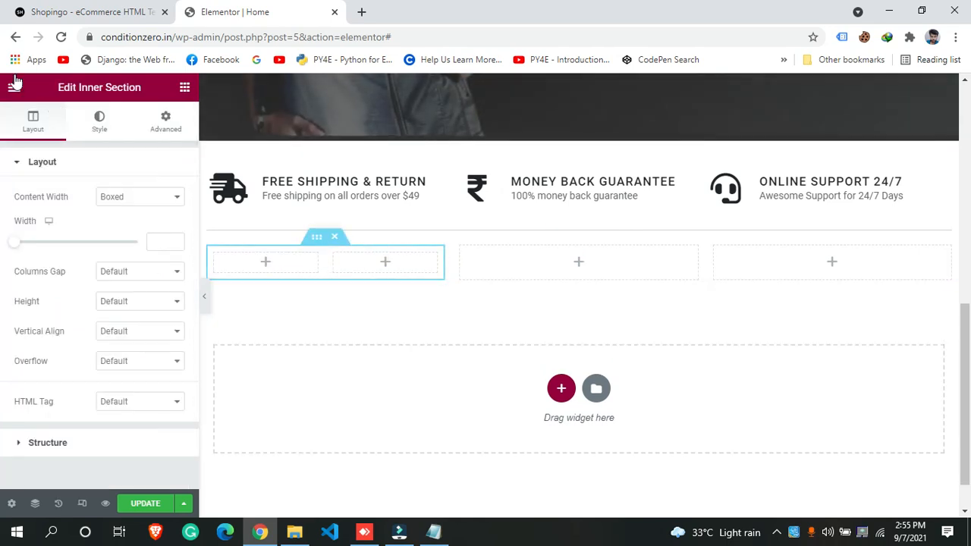
left_click(13, 88)
left_click(13, 86)
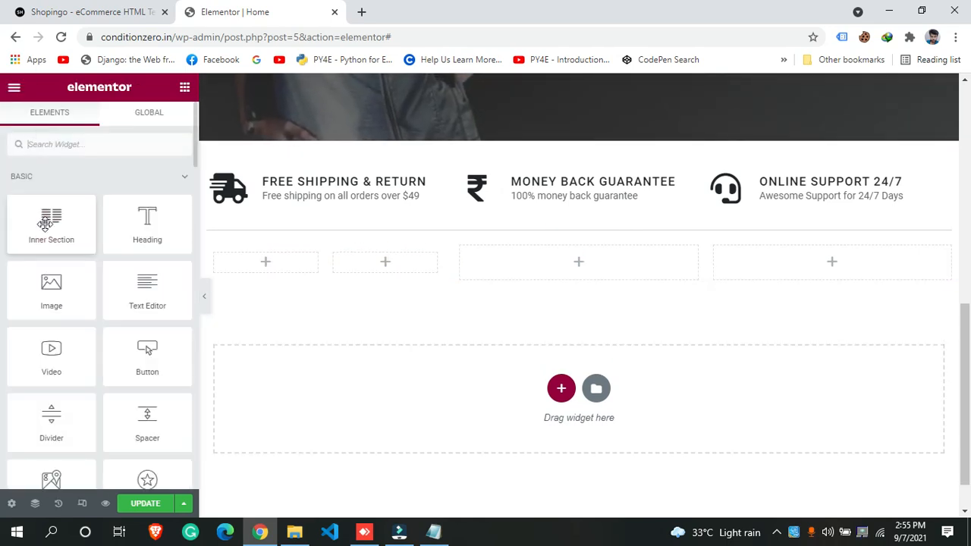
left_click_drag(51, 289, 265, 263)
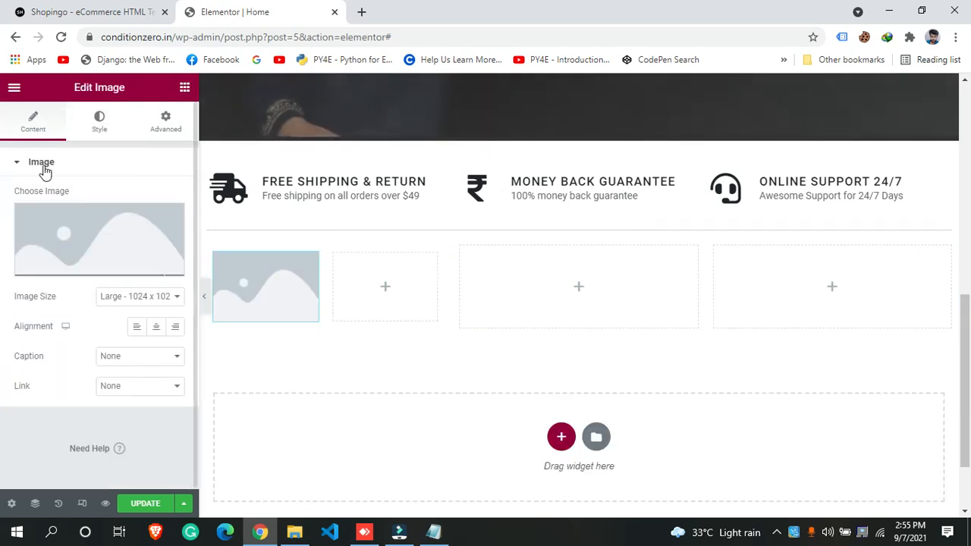
left_click(14, 87)
left_click(14, 87)
Add a Heading widget to the empty inner column beside the image, following the Shopingo demo's card layout
left_click(112, 6)
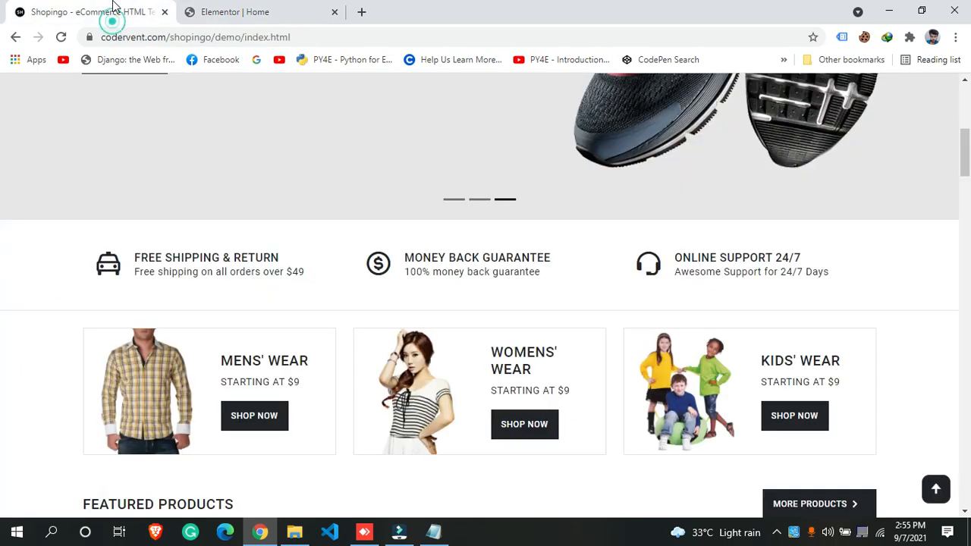
left_click(247, 9)
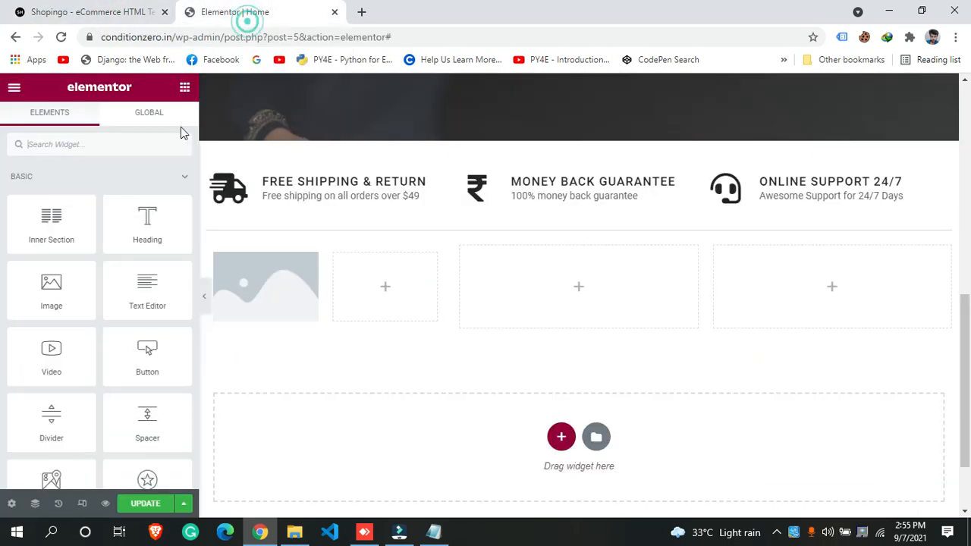
left_click_drag(147, 223, 386, 276)
Copy "MENS' WEAR" from the Shopingo demo and use it as the new heading's title
left_click(101, 6)
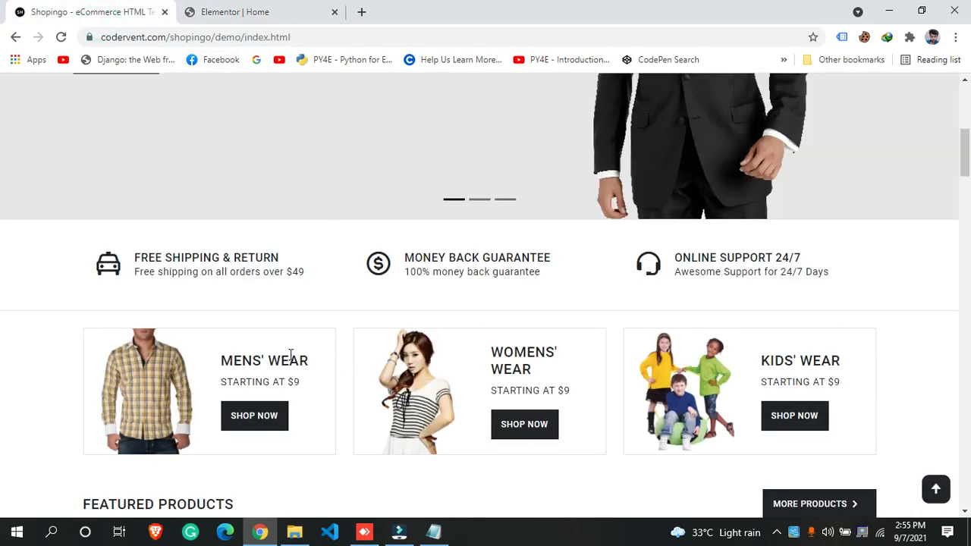
left_click_drag(309, 361, 220, 367)
right_click(226, 360)
left_click(255, 370)
left_click(190, 15)
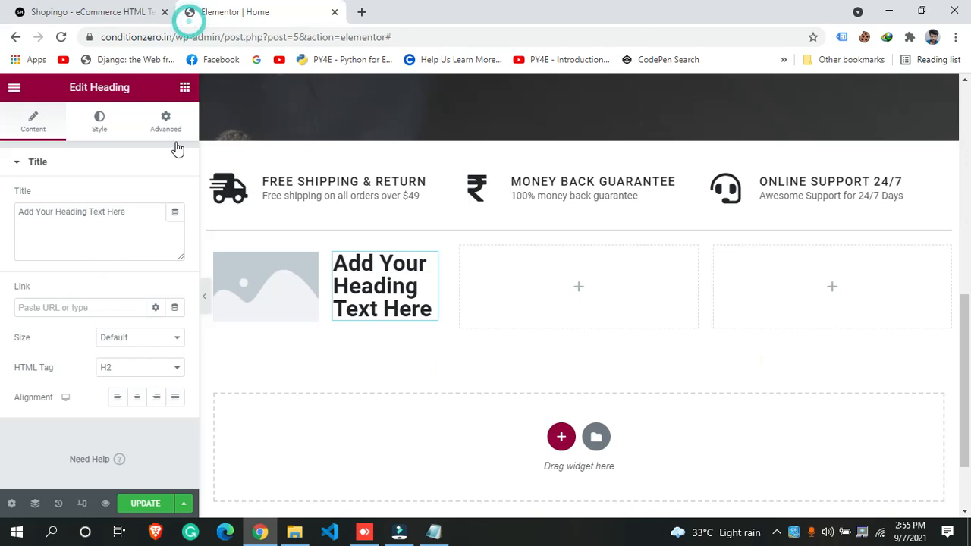
triple_click(111, 212)
key("ctrl+v")
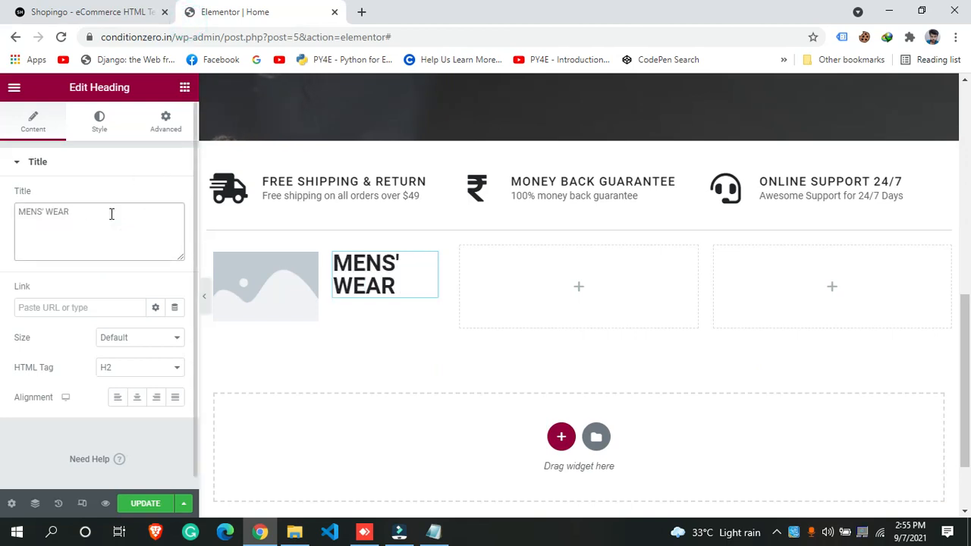
Add a Text Editor widget below the heading and replace its placeholder with "STARTING AT $9" copied from the Shopingo demo
left_click(136, 11)
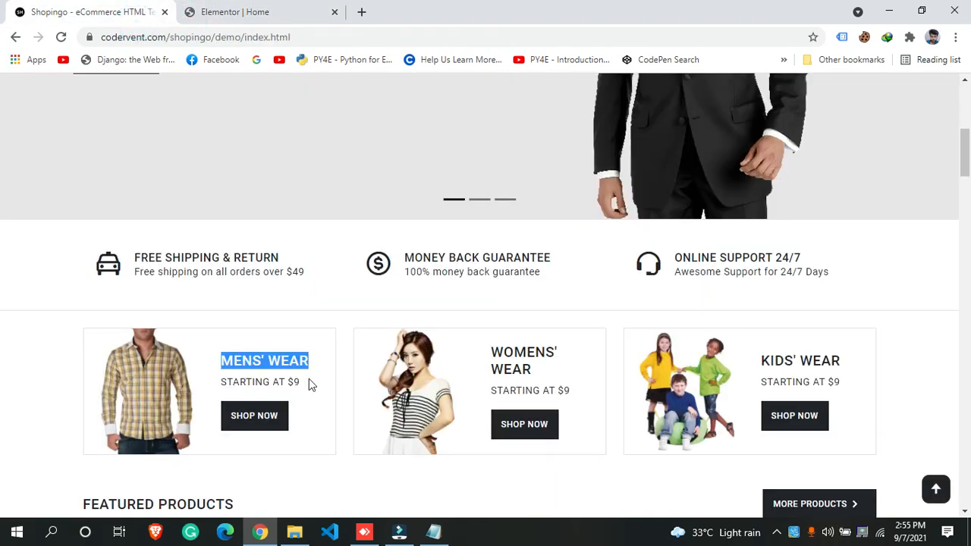
left_click_drag(308, 380, 210, 381)
right_click(229, 379)
left_click(257, 391)
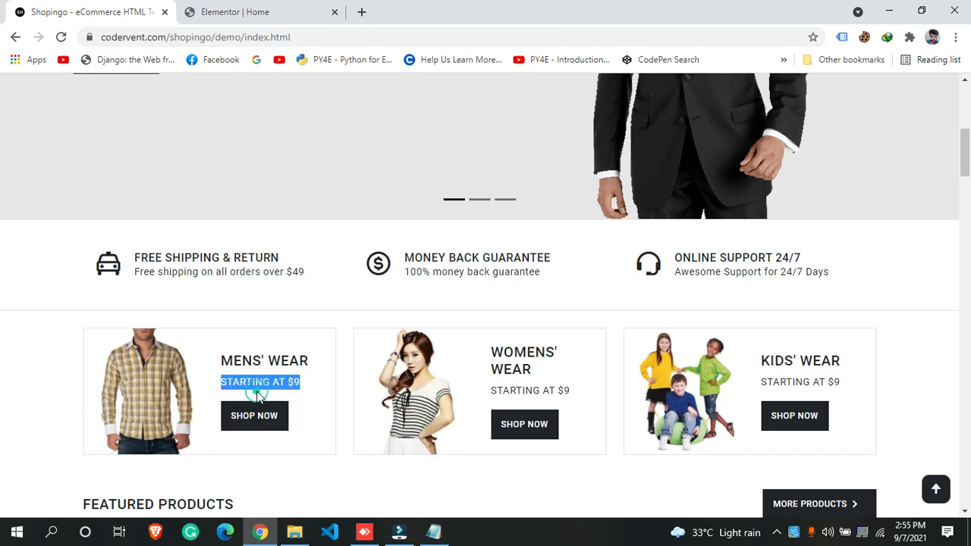
left_click(201, 9)
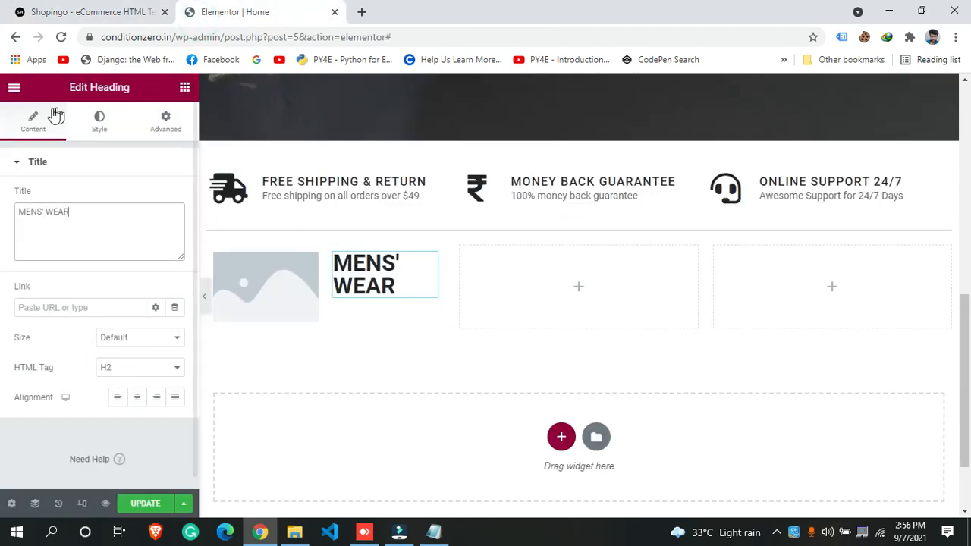
double_click(16, 94)
mouse_move(152, 306)
left_mouse_down()
mouse_move(346, 331)
mouse_move(368, 305)
mouse_move(165, 297)
left_mouse_up()
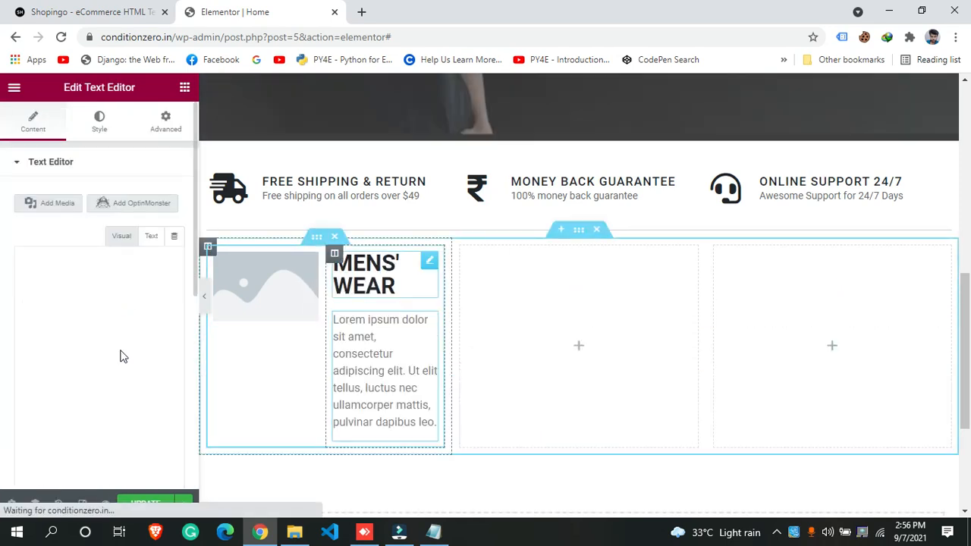
left_click(87, 336)
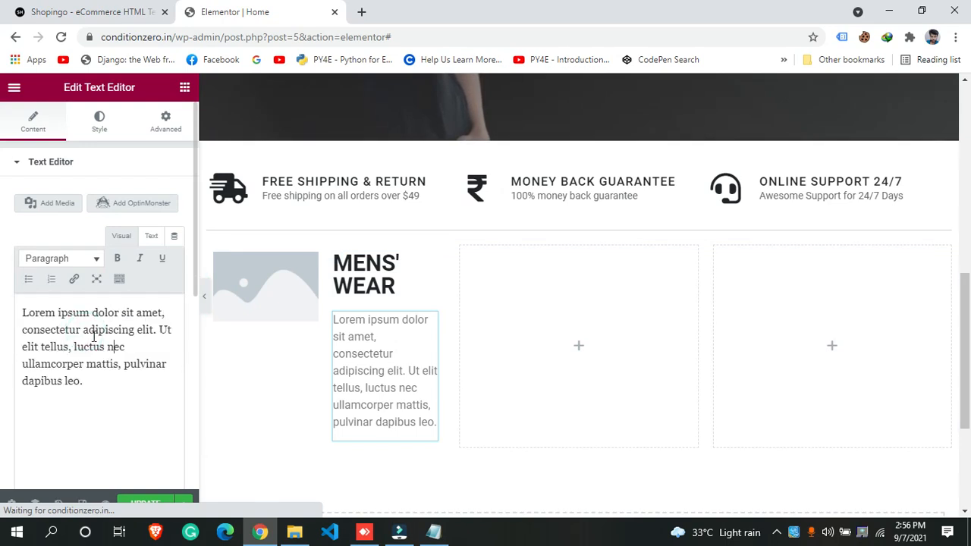
key("ctrl+a")
type("STARTING AT $9")
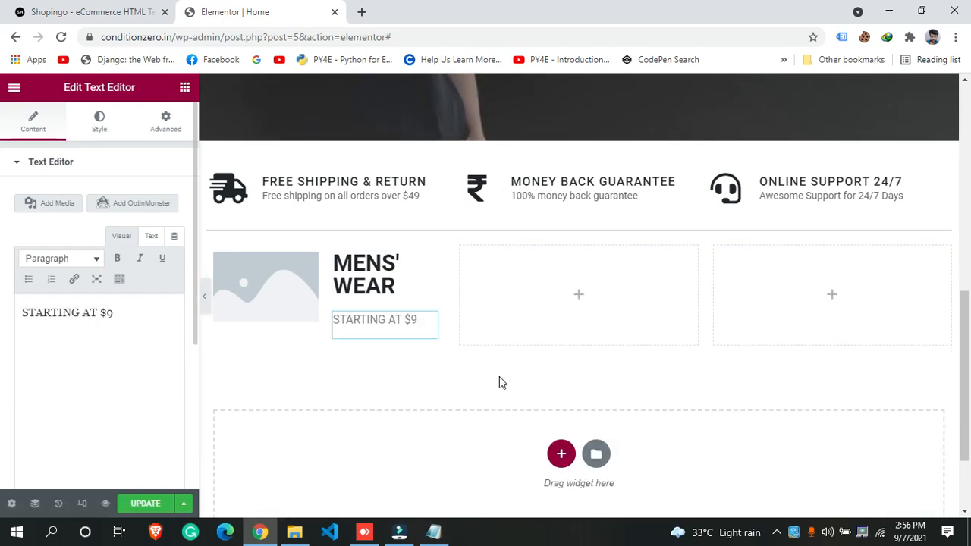
left_click(151, 131)
left_click(59, 132)
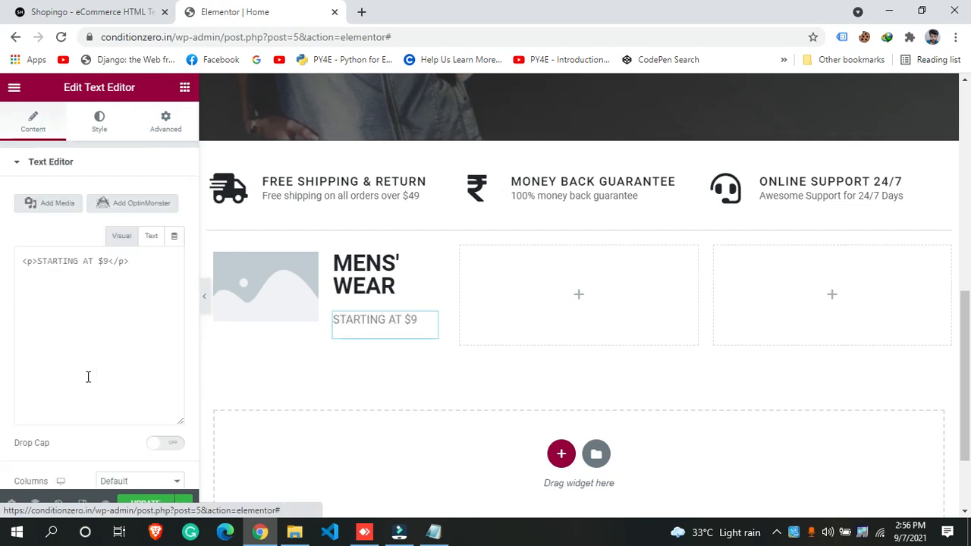
scroll(88, 377, "down", 1)
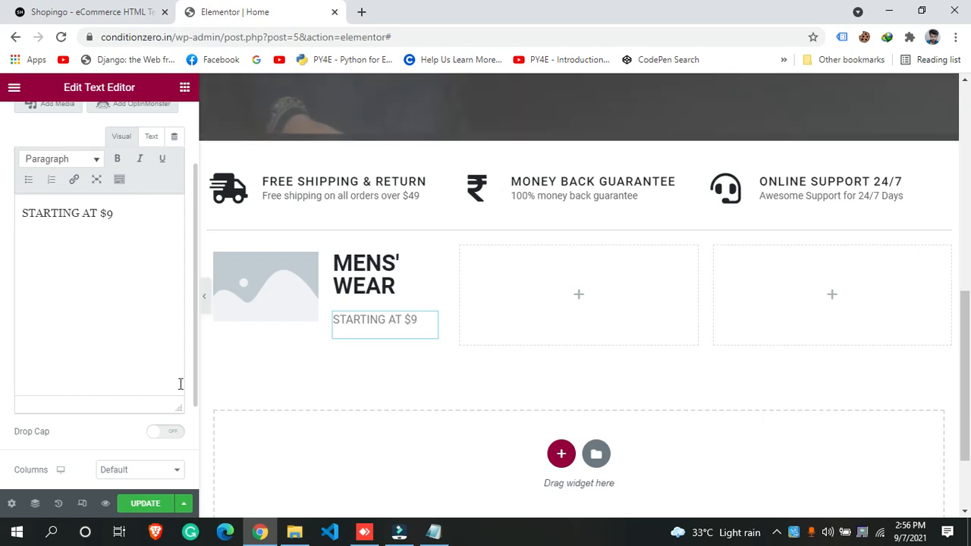
left_click(195, 408)
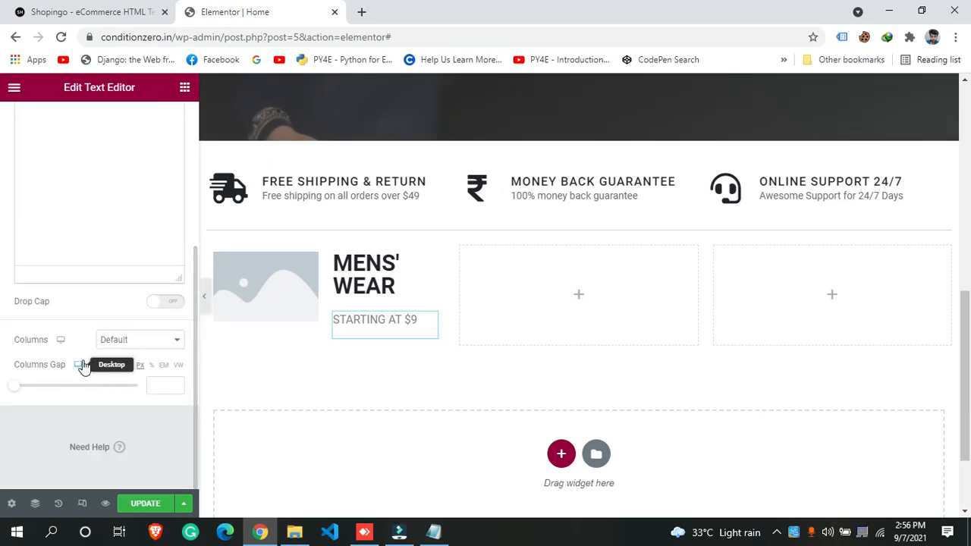
left_click(120, 339)
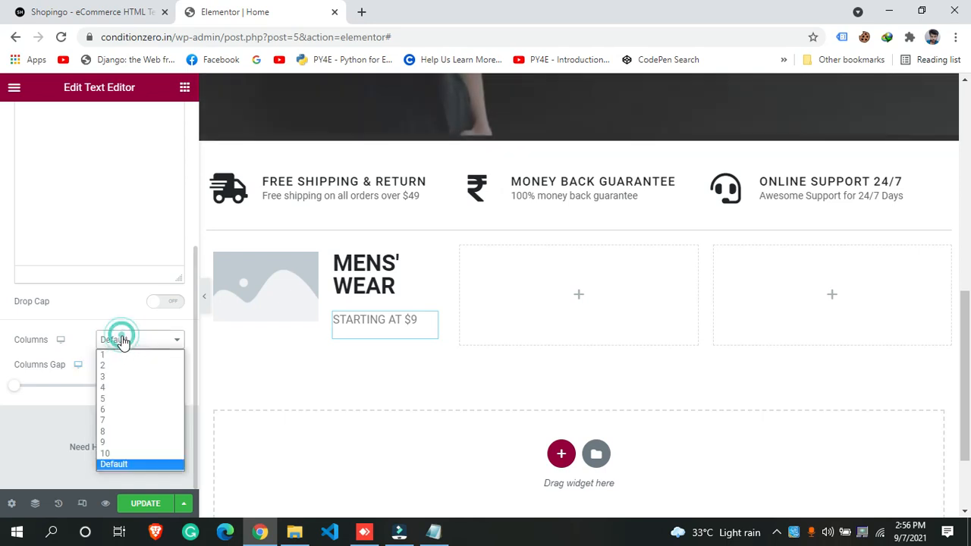
left_click(8, 478)
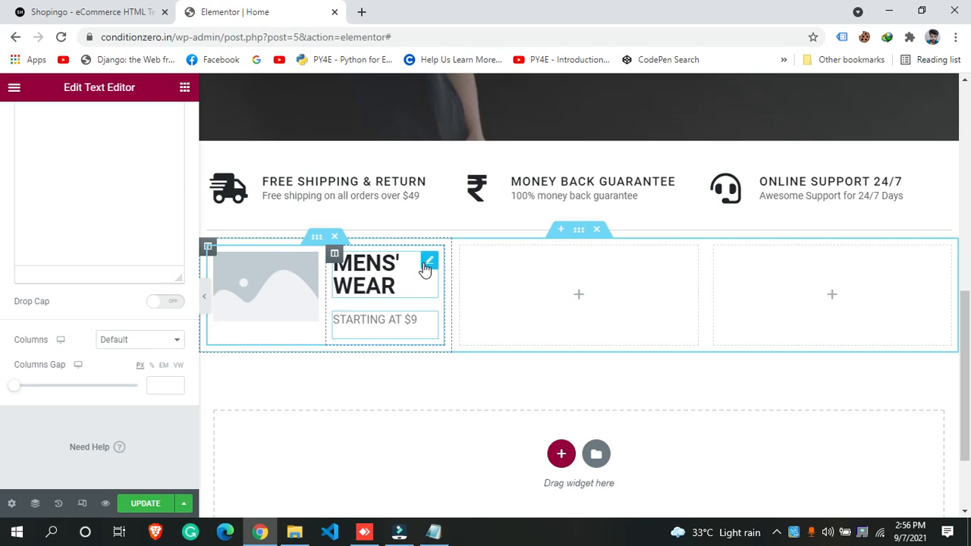
Set the HTML tag of the MENS' WEAR heading to H4
left_click(426, 265)
left_click(87, 12)
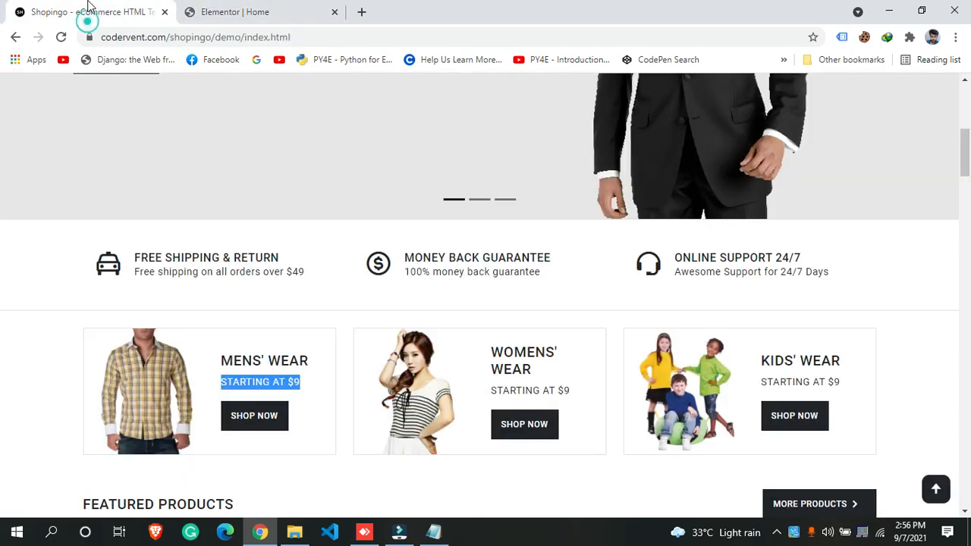
left_click(237, 11)
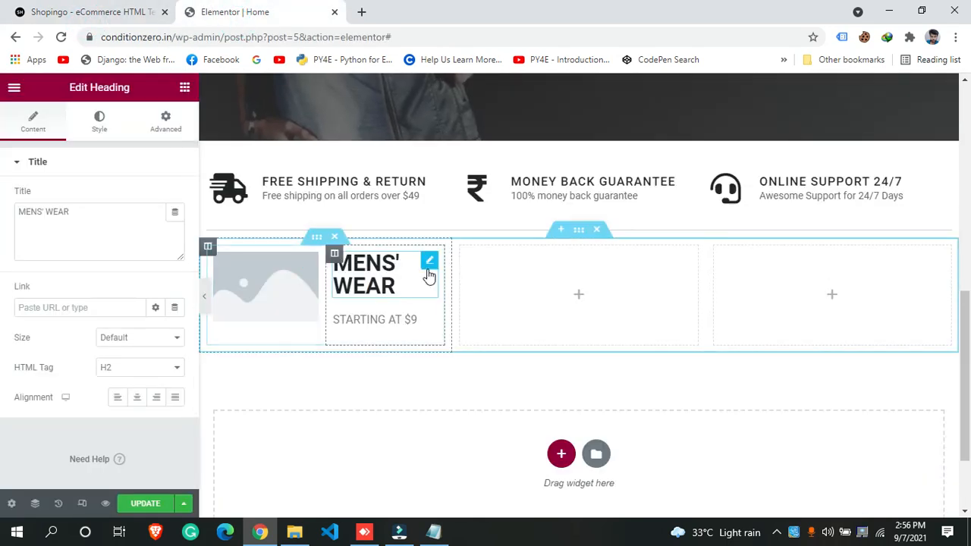
left_click(113, 367)
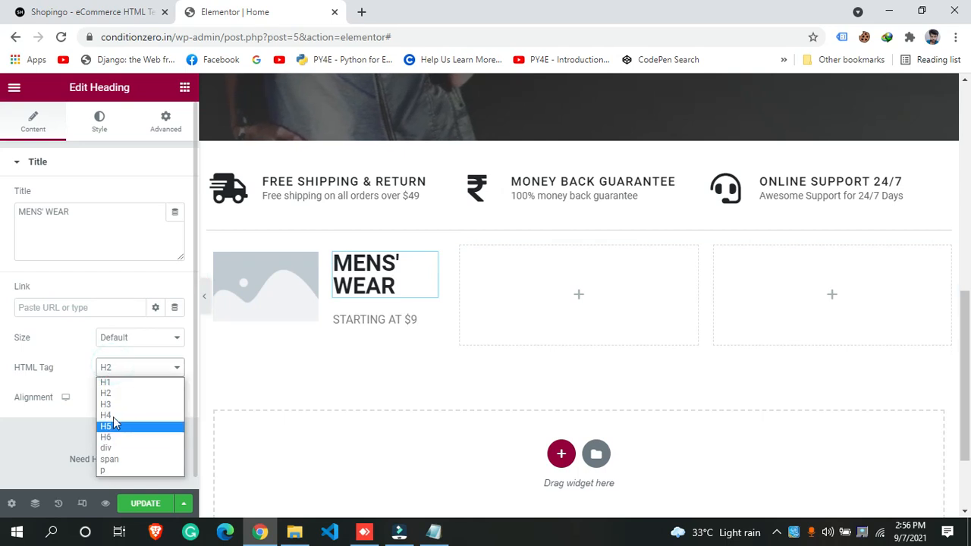
left_click(115, 417)
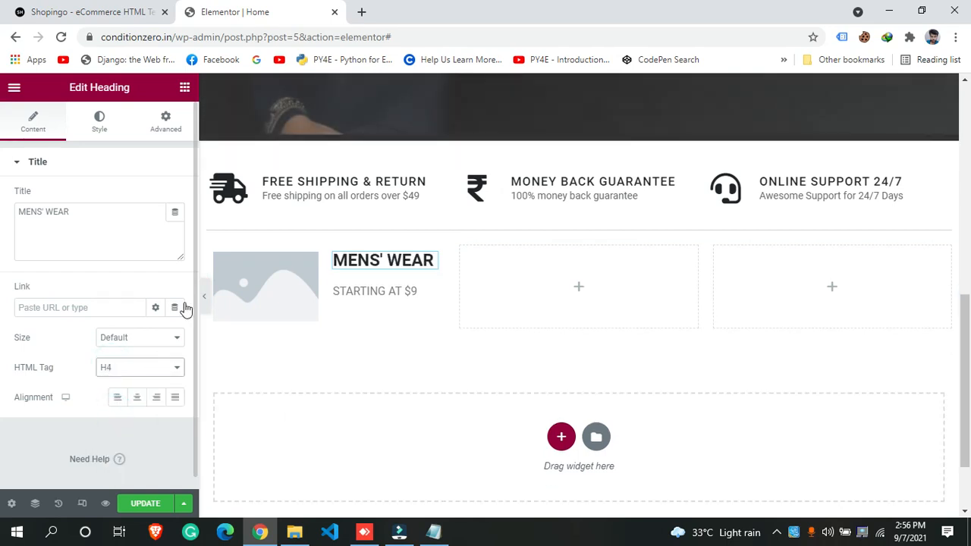
Compare the MENS' WEAR heading with the Shopingo demo and set its font weight to 500
left_click(18, 9)
left_click(214, 9)
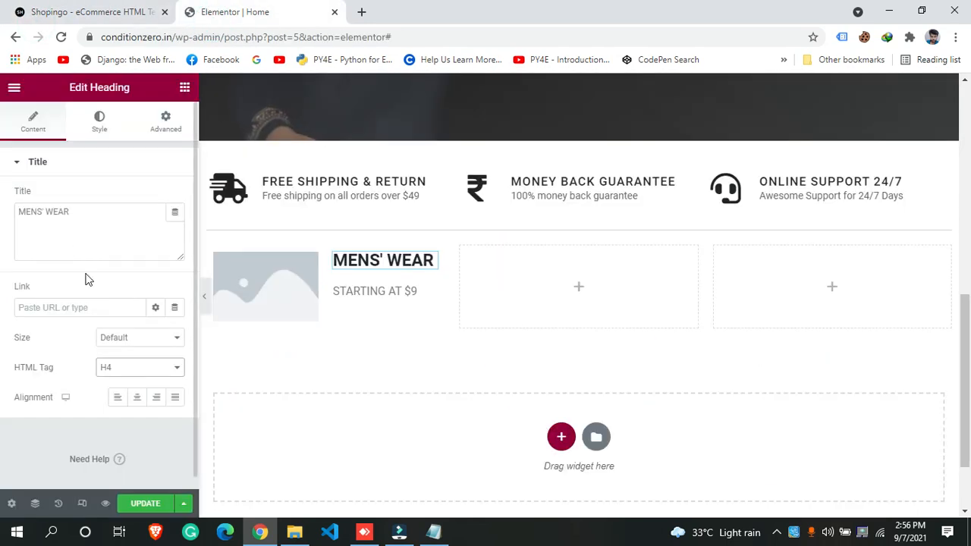
left_click(115, 345)
left_click(115, 346)
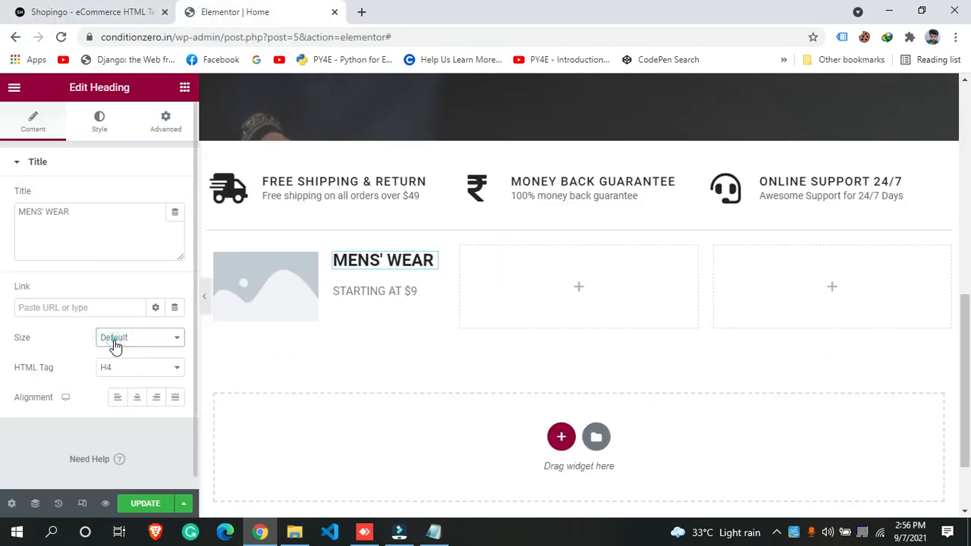
left_click(107, 126)
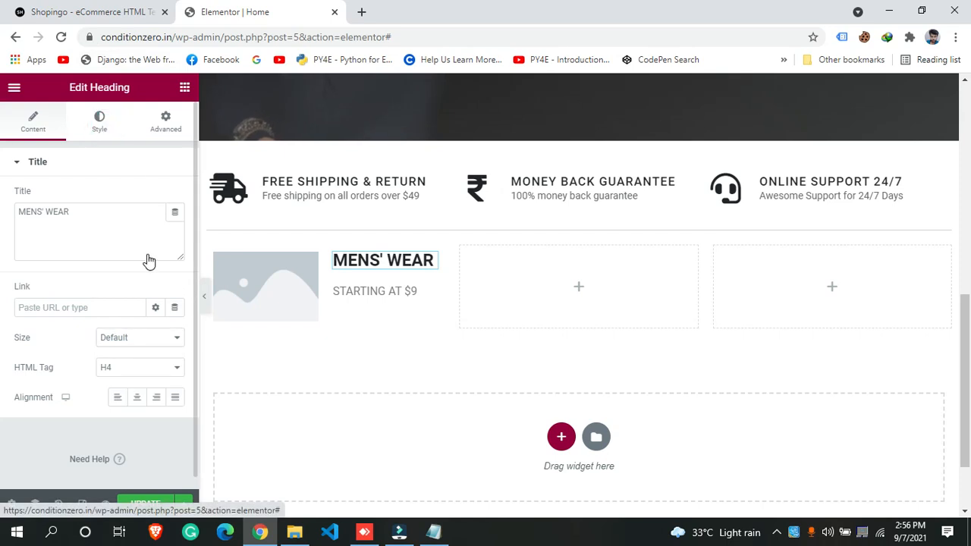
left_click(175, 228)
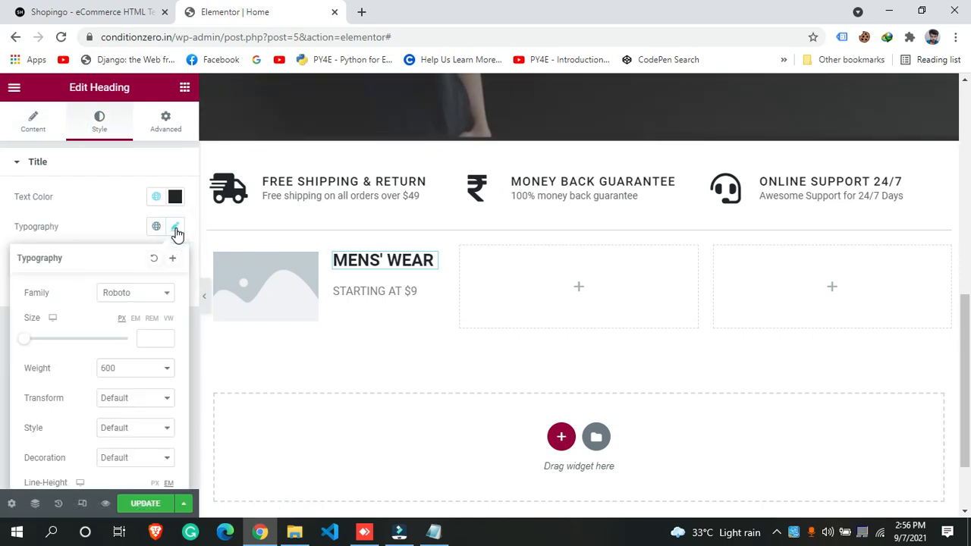
left_click(123, 369)
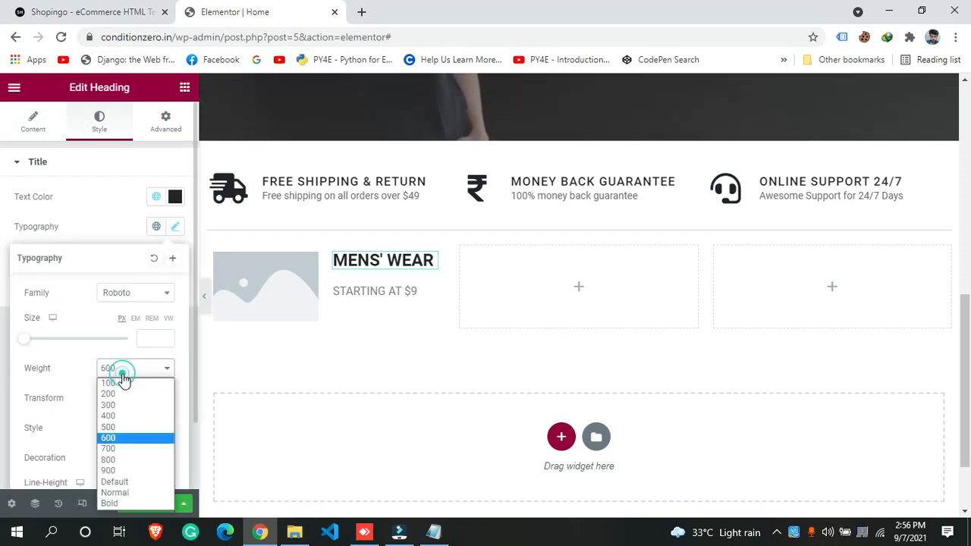
left_click(119, 429)
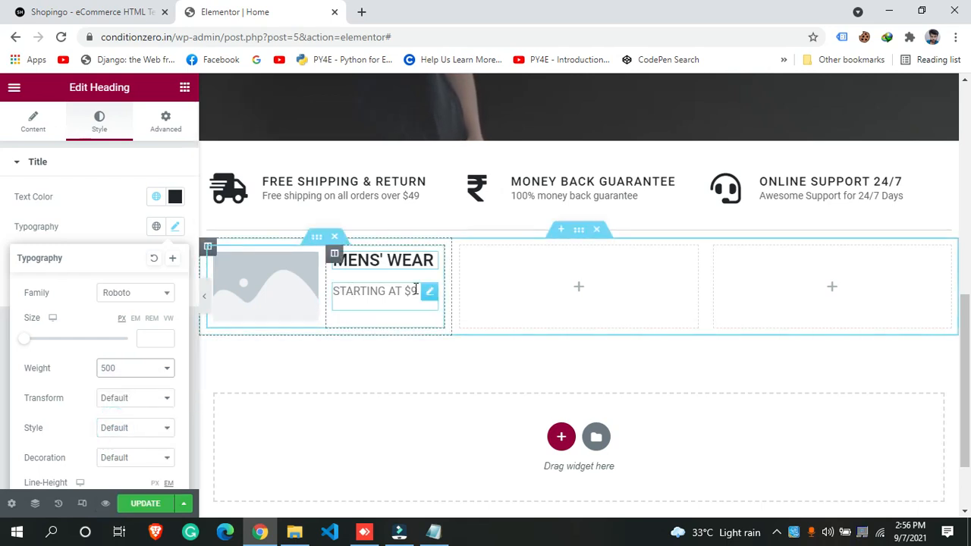
Unlink the margin values of the "STARTING AT $9" text and set its top margin to -16 px, comparing the spacing with the Shopingo demo
left_click(171, 135)
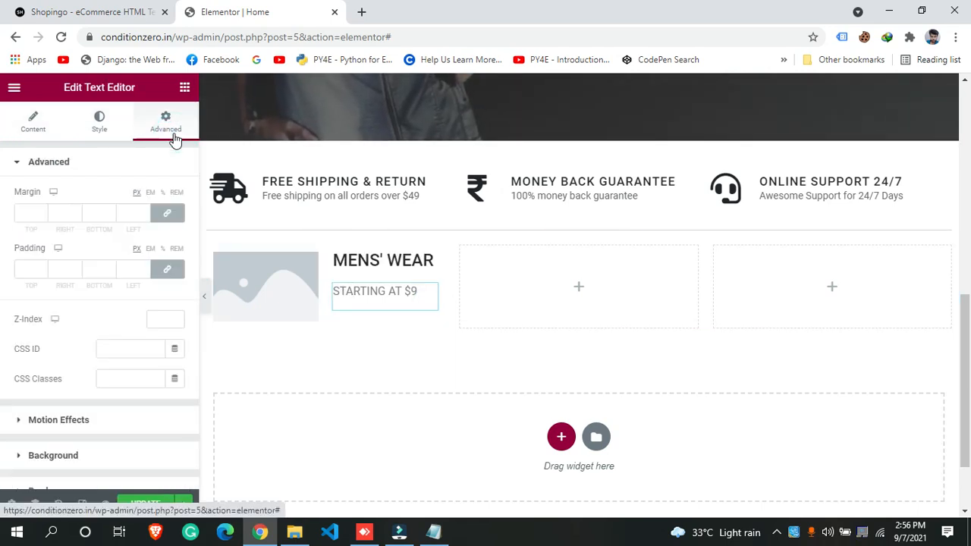
left_click(162, 218)
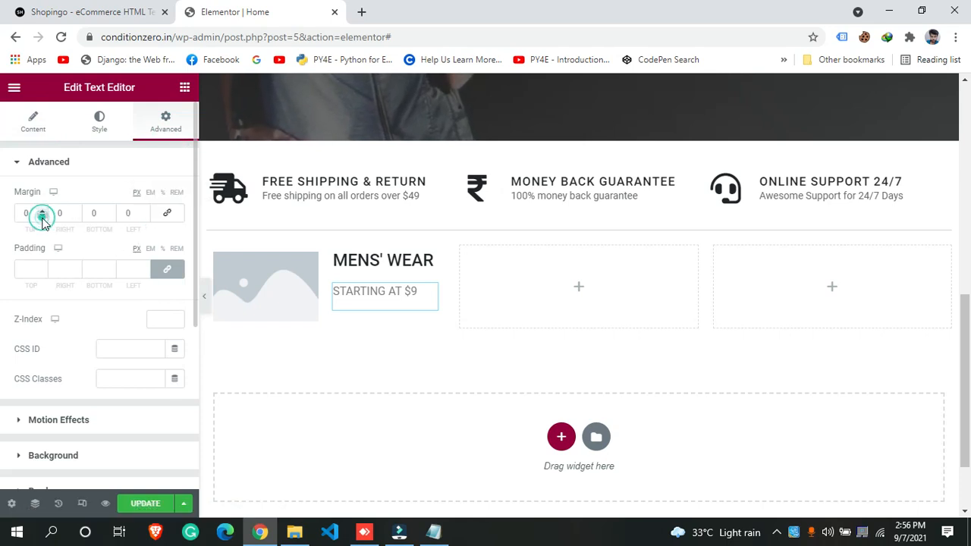
left_click(42, 217)
left_click(41, 216)
left_click(42, 217)
left_click(42, 217)
left_click(41, 217)
left_click(41, 217)
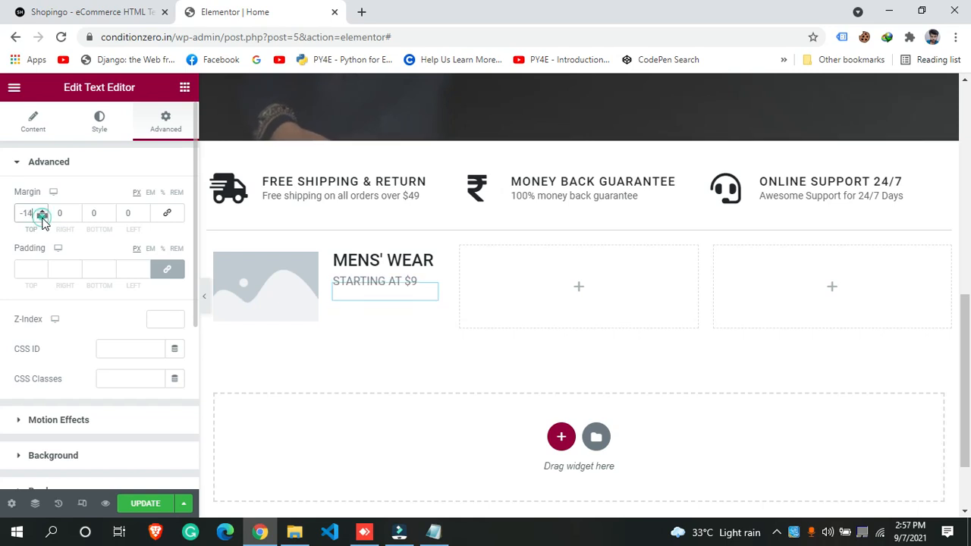
left_click(82, 11)
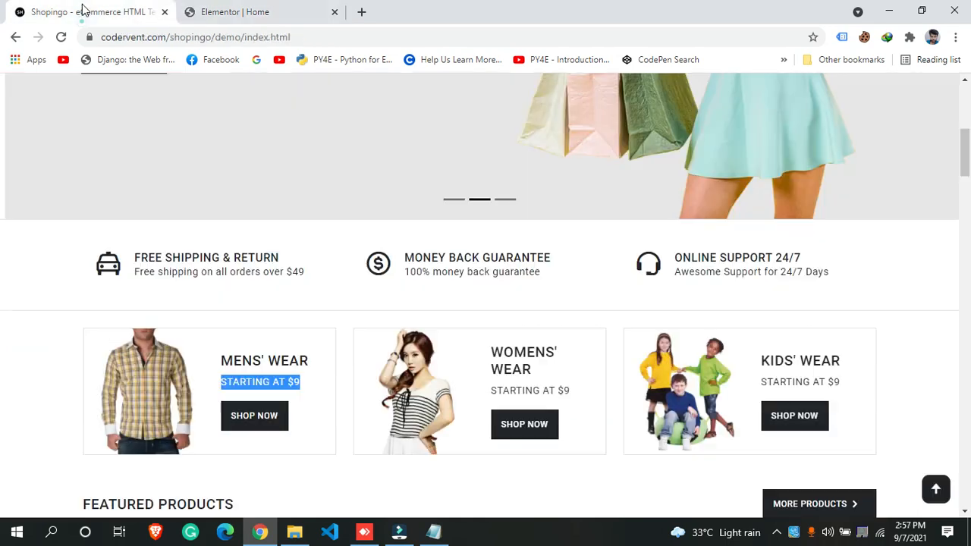
left_click(294, 7)
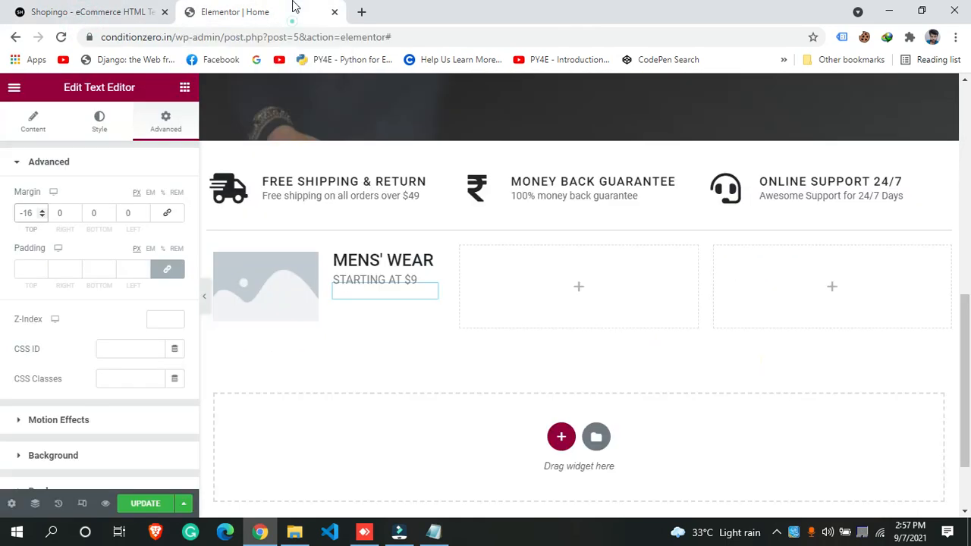
left_click(97, 6)
left_click(237, 8)
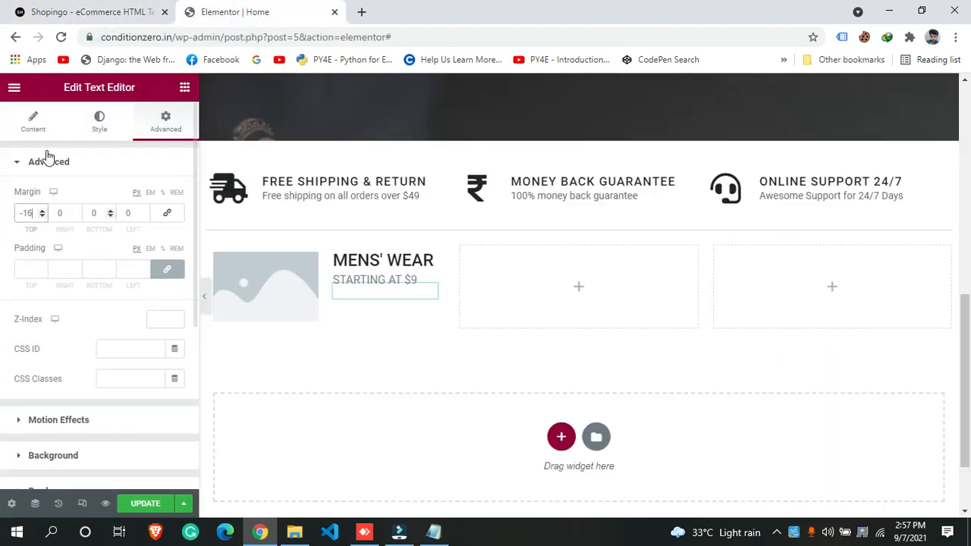
Apply a darker global text color to the "STARTING AT $9" text
left_click(33, 123)
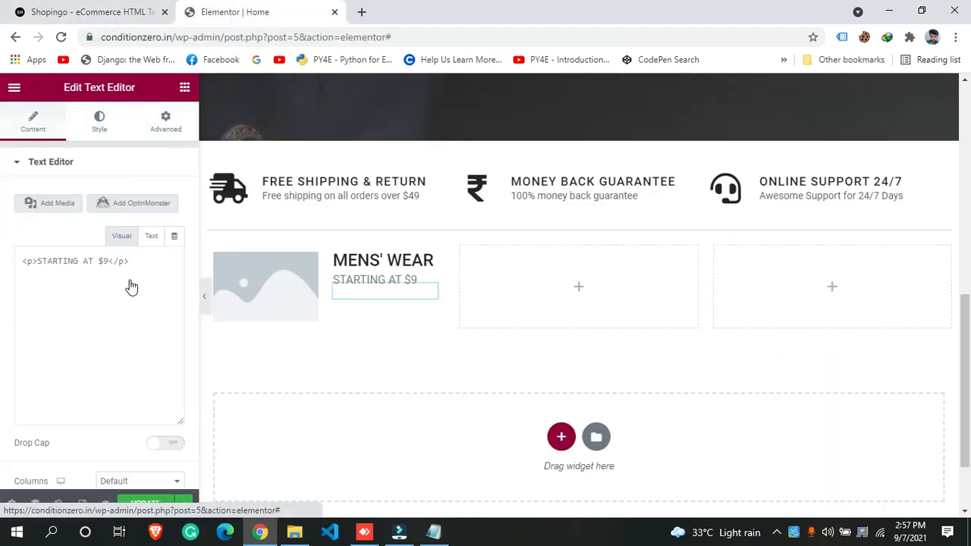
left_click(99, 121)
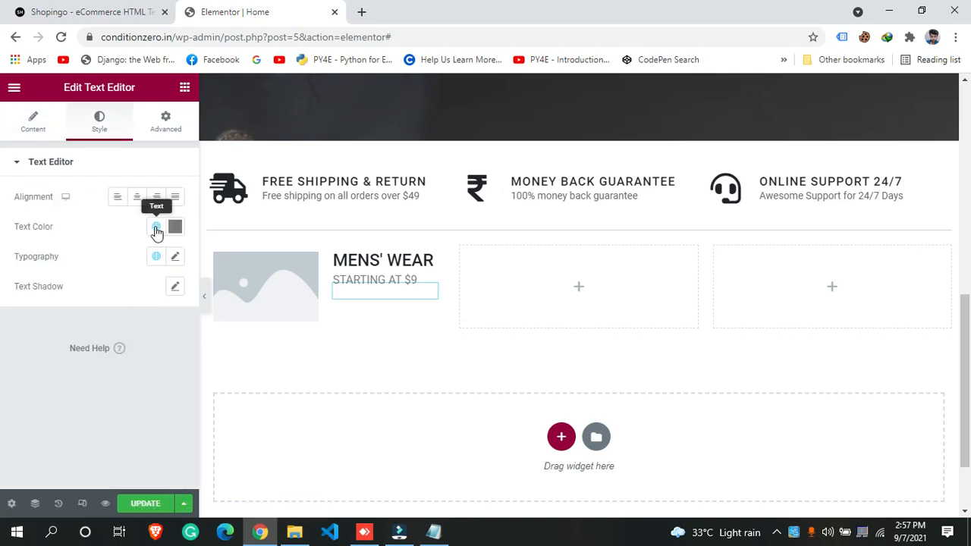
left_click(156, 231)
left_click(102, 316)
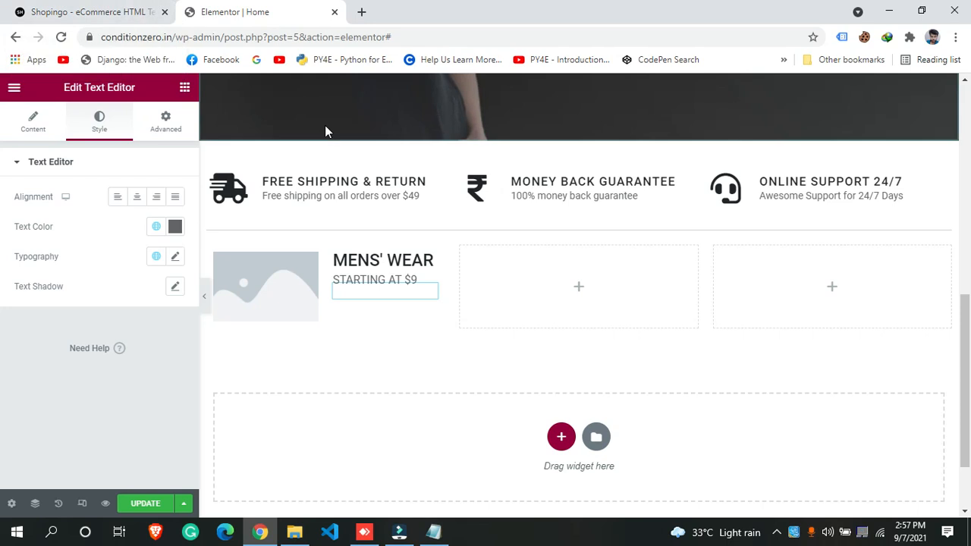
Copy the hero section's SHOP NOW button and paste it below the "STARTING AT $9" text in the MENS' WEAR column
scroll(325, 132, "up", 3)
right_click(418, 160)
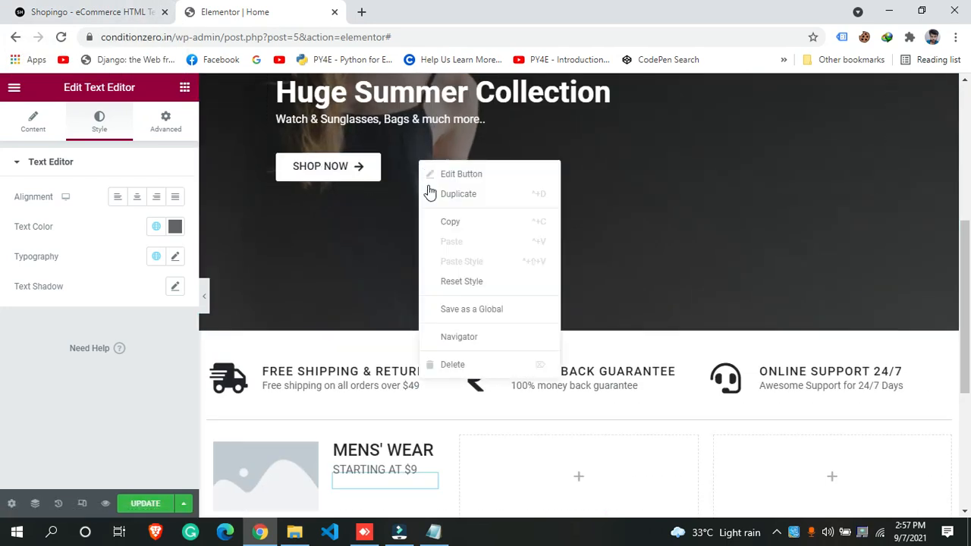
left_click(444, 222)
scroll(445, 227, "down", 2)
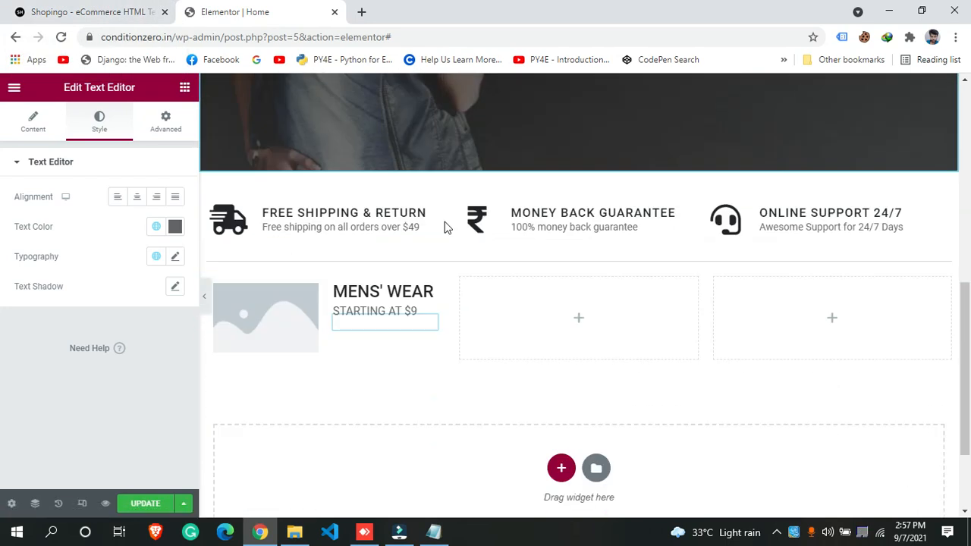
right_click(350, 305)
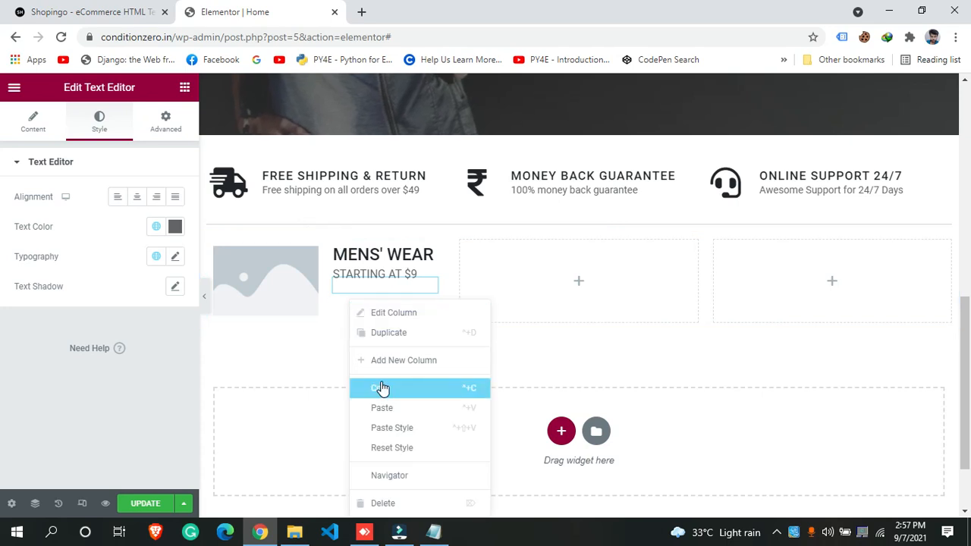
left_click(382, 407)
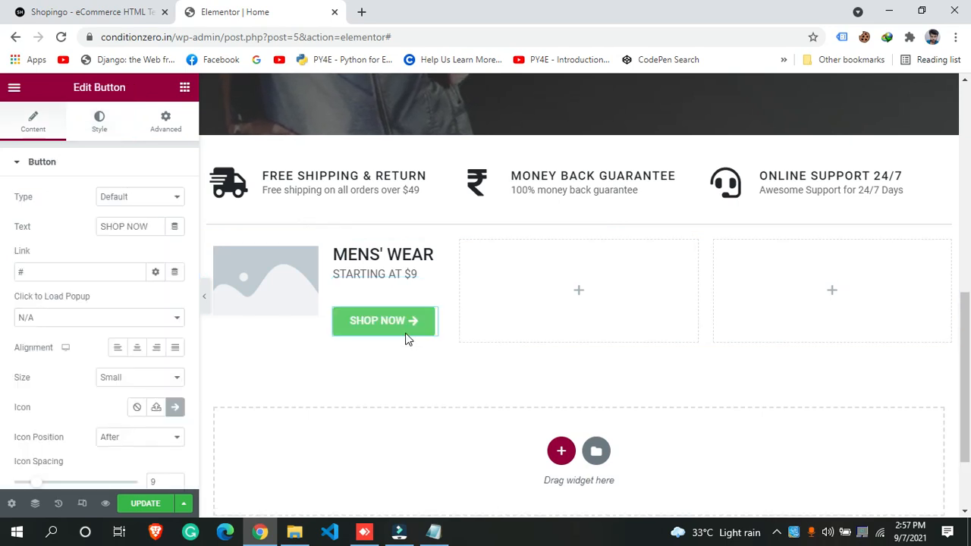
Examine the pasted SHOP NOW button's style settings and compare its look with the button in the Shopingo demo
left_click(429, 317)
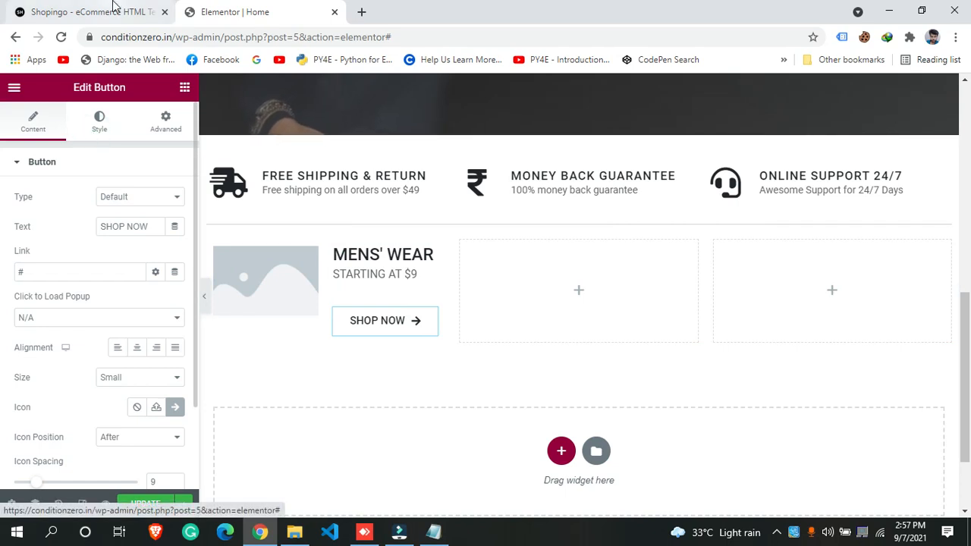
left_click(96, 128)
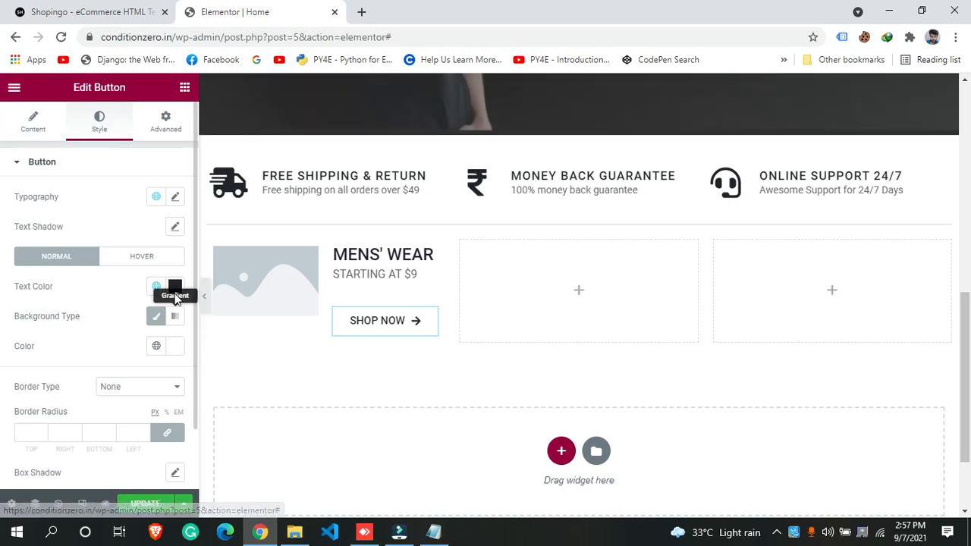
left_click(109, 11)
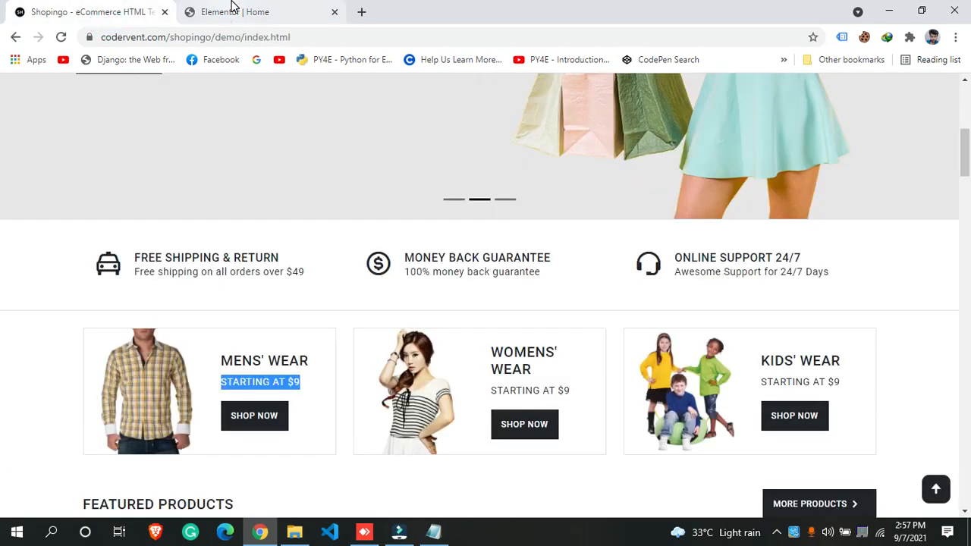
left_click(233, 9)
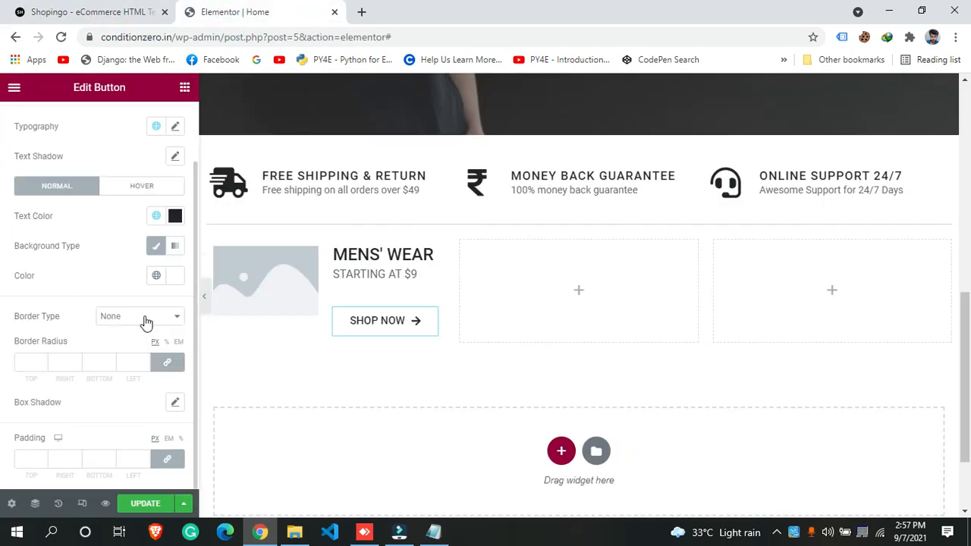
scroll(106, 404, "up", 1)
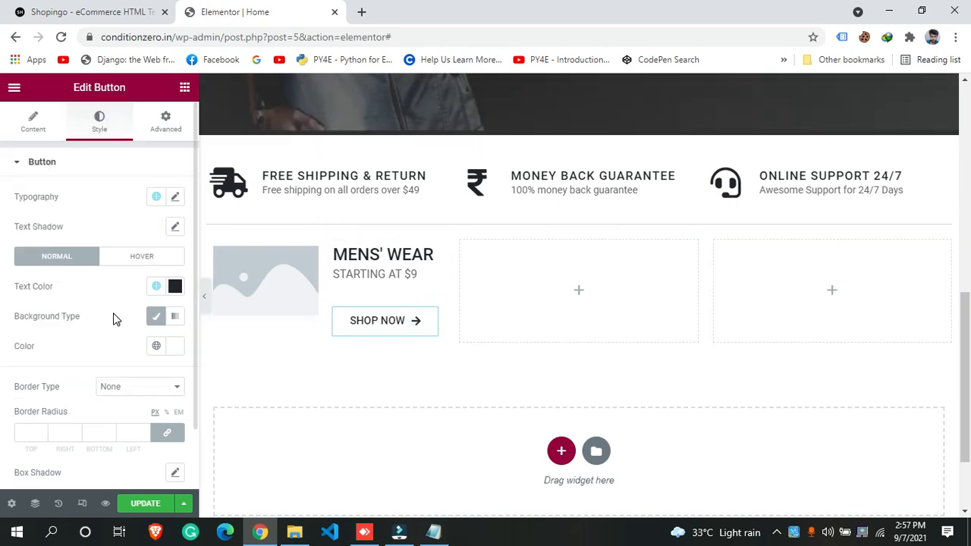
scroll(101, 355, "down", 1)
scroll(91, 382, "up", 1)
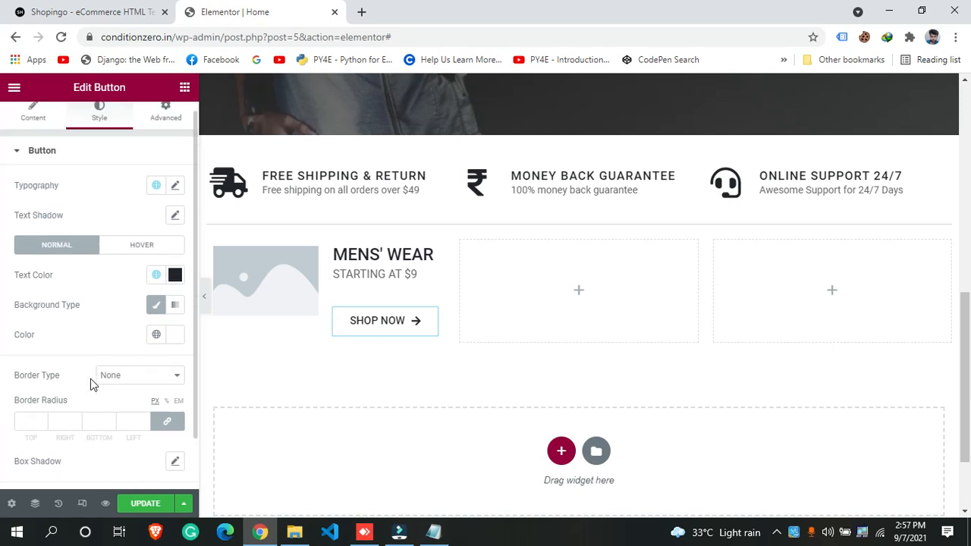
scroll(99, 364, "down", 1)
scroll(104, 350, "up", 2)
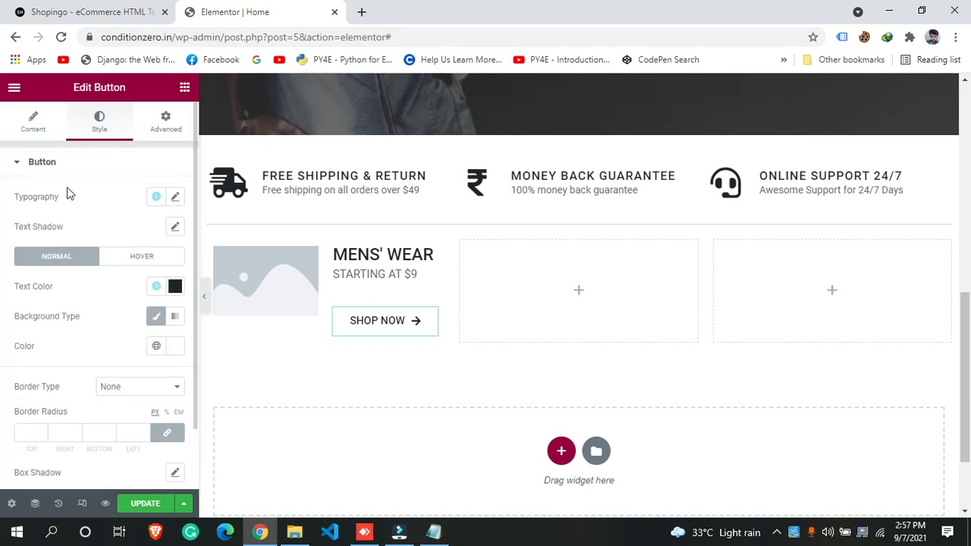
Remove the arrow icon from the MENS' WEAR card's SHOP NOW button and set its icon spacing to 5
left_click(35, 119)
scroll(102, 353, "down", 2)
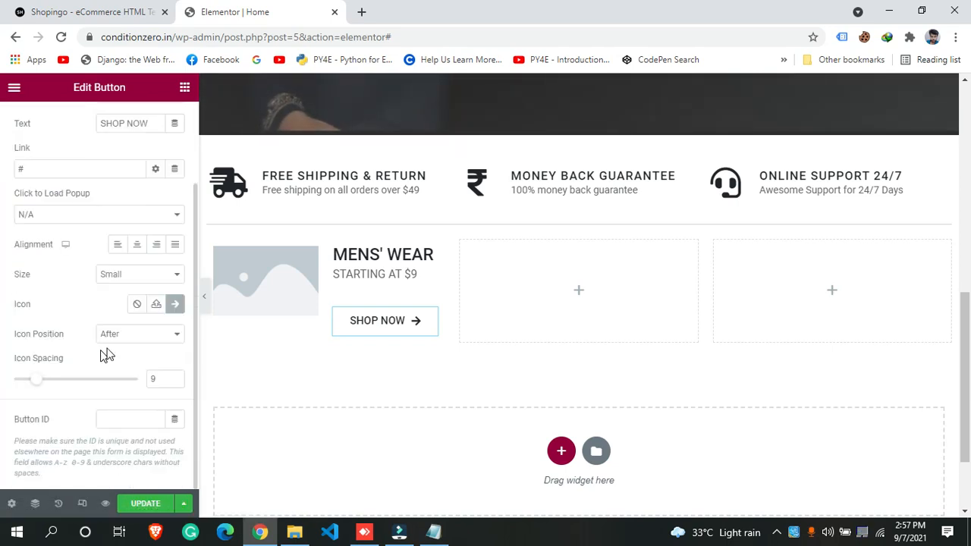
left_click(137, 305)
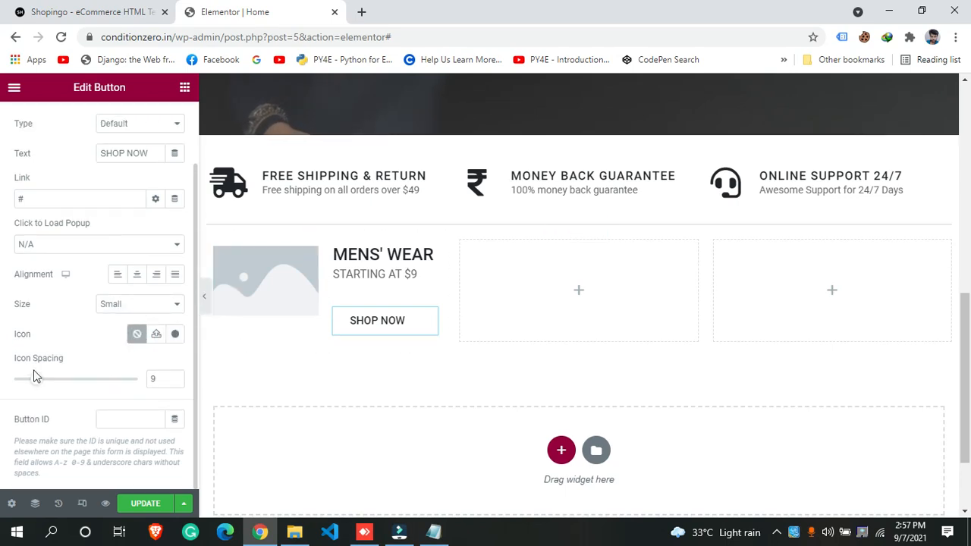
left_click_drag(37, 386, 34, 387)
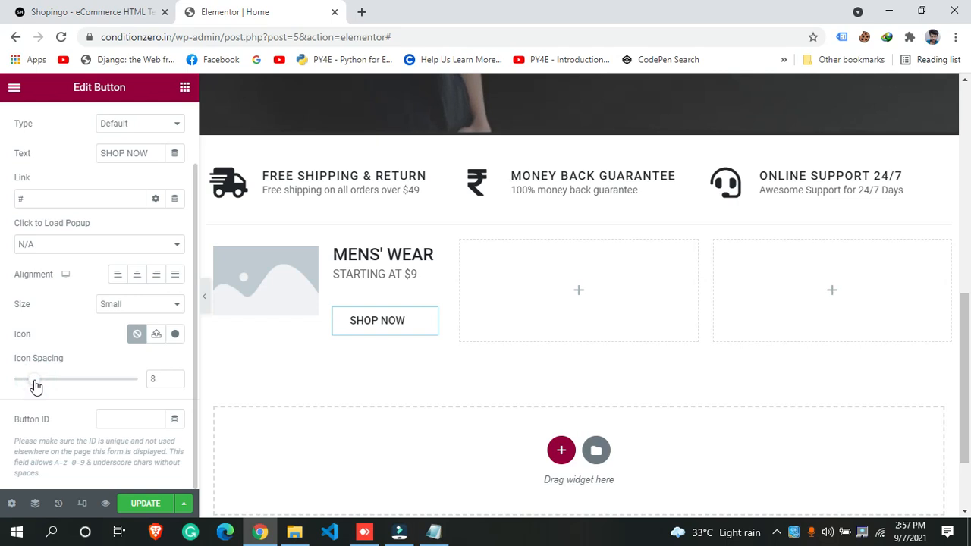
scroll(35, 387, "up", 1)
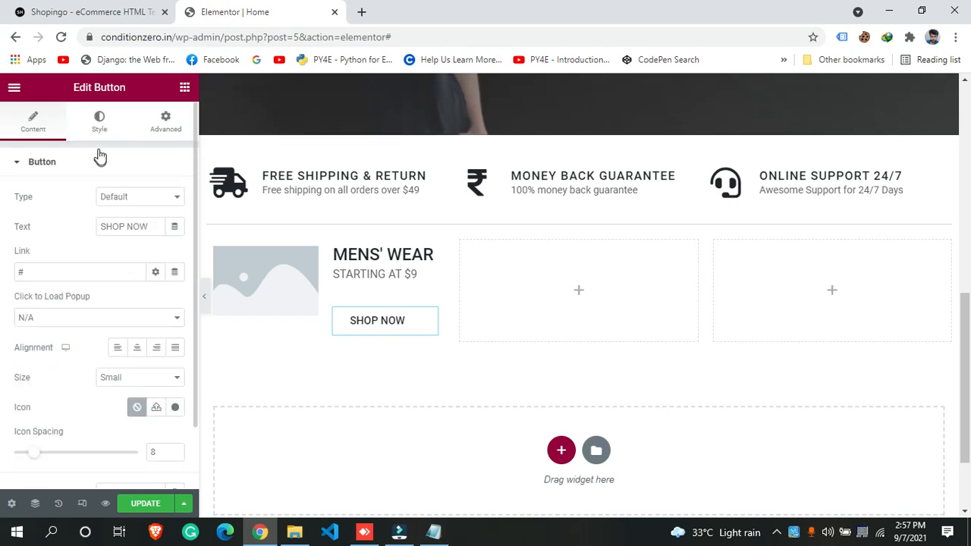
scroll(61, 357, "down", 1)
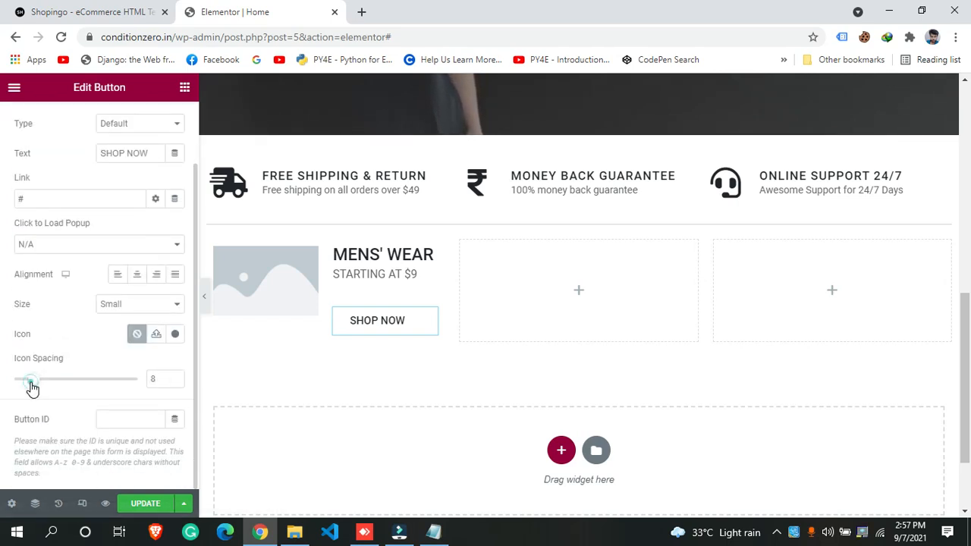
left_click_drag(31, 387, 24, 386)
scroll(91, 214, "up", 1)
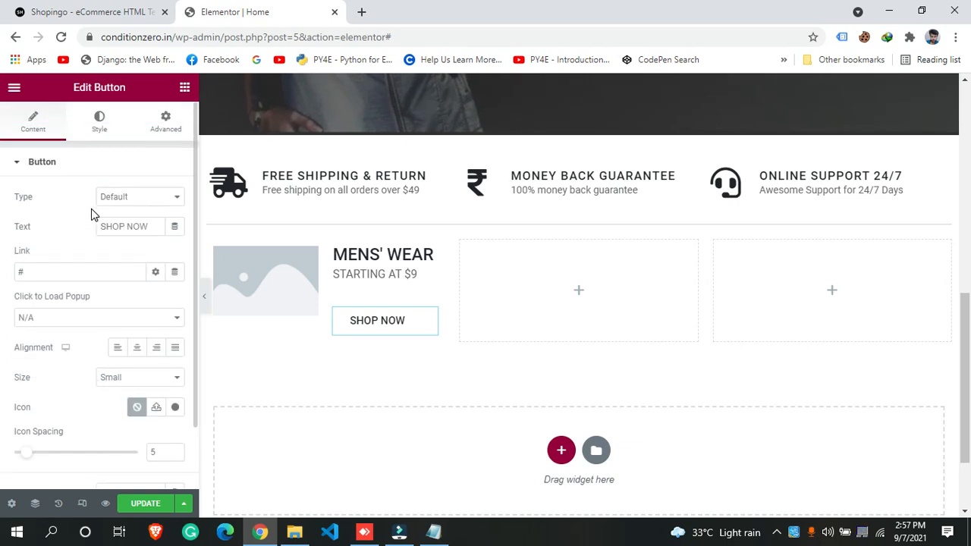
Set the MENS' WEAR card's SHOP NOW button text color to white (#FFFFFF)
left_click(101, 120)
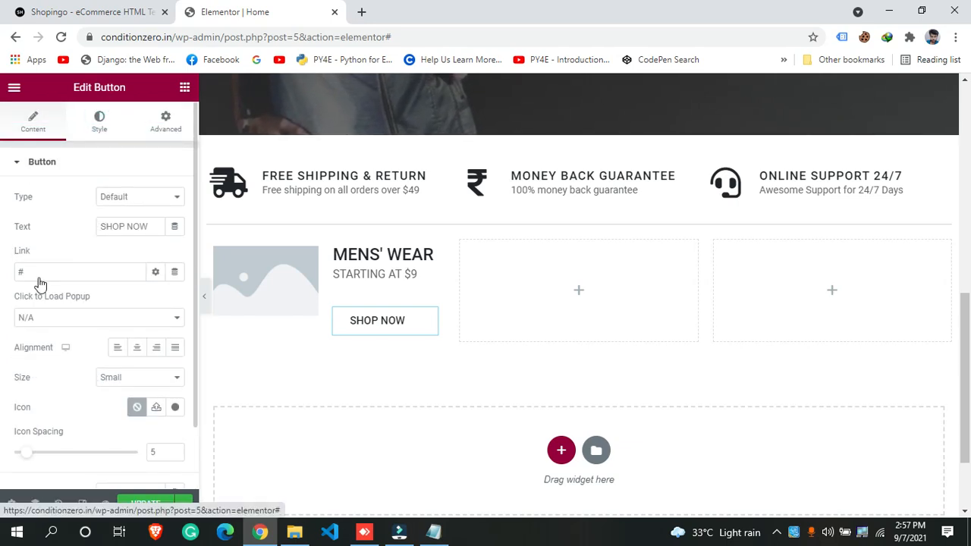
scroll(116, 199, "down", 1)
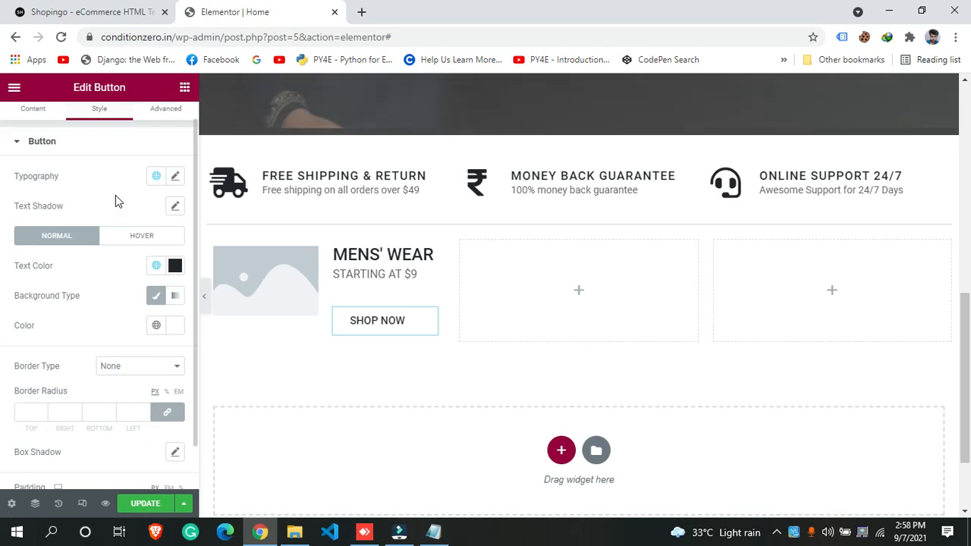
scroll(105, 206, "down", 1)
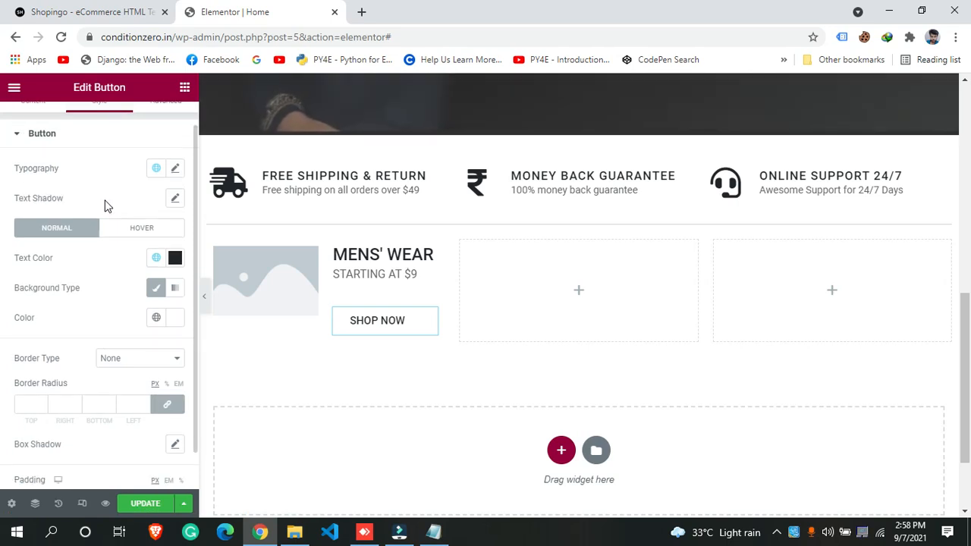
left_click(178, 167)
left_click(178, 169)
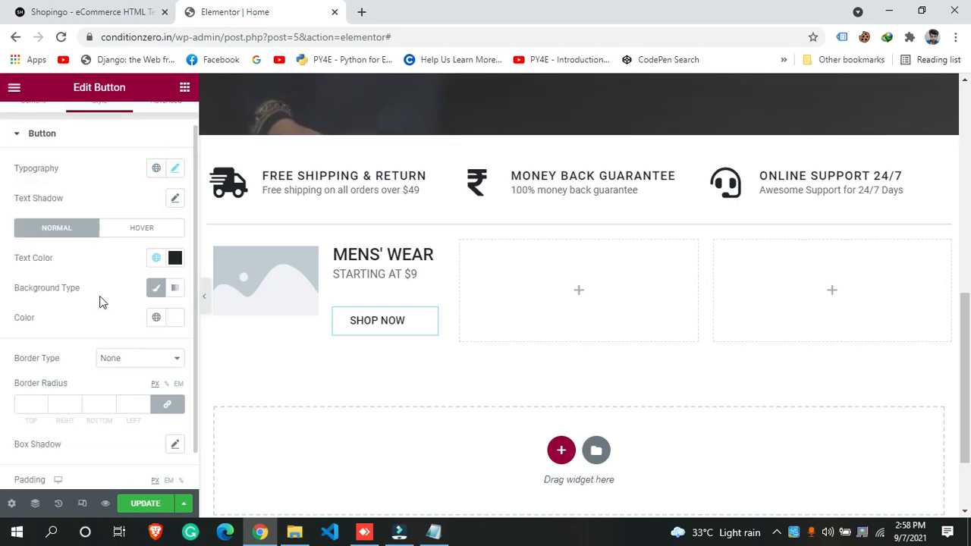
left_click(177, 258)
left_click_drag(139, 316, 28, 280)
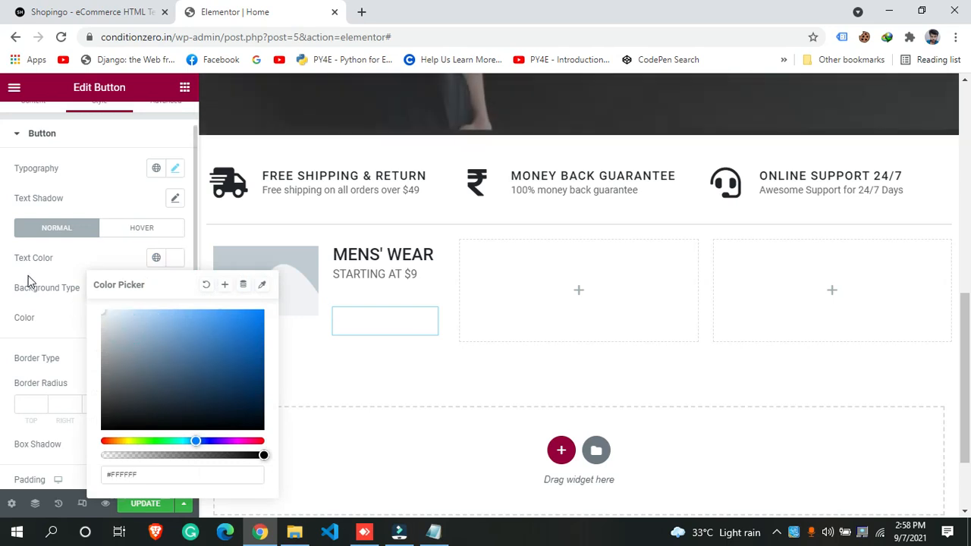
left_click(97, 258)
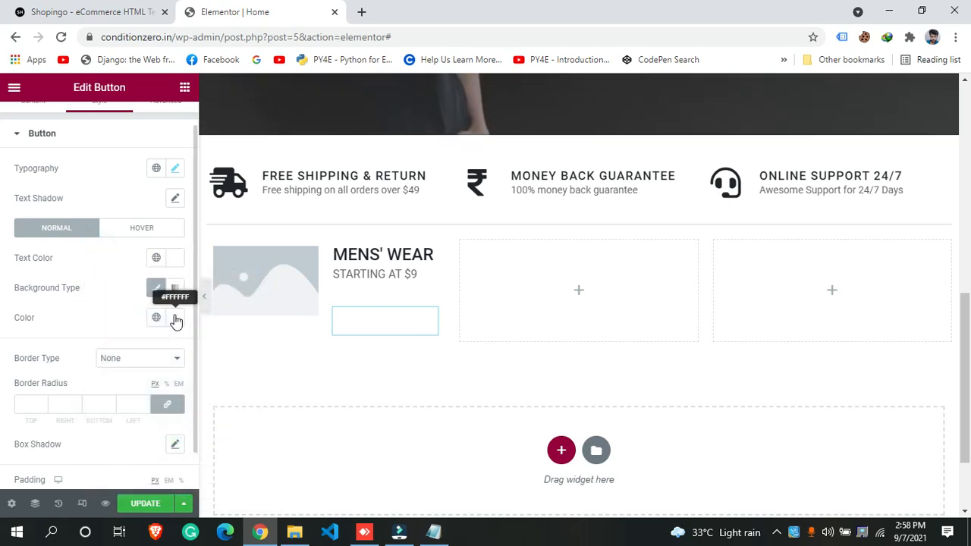
Apply the dark global color to the SHOP NOW button's background and compare the button with the Shopingo demo
left_click(175, 317)
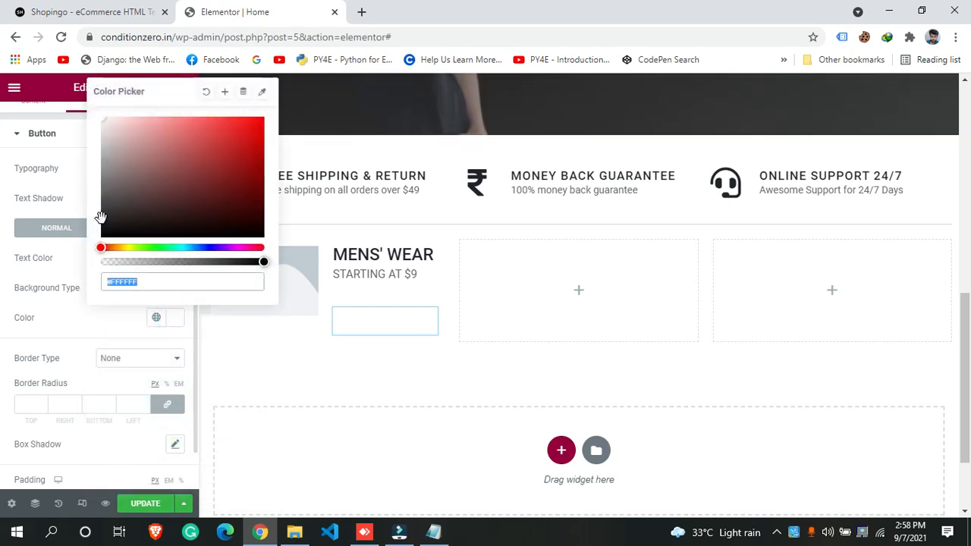
left_click(156, 318)
left_click(42, 387)
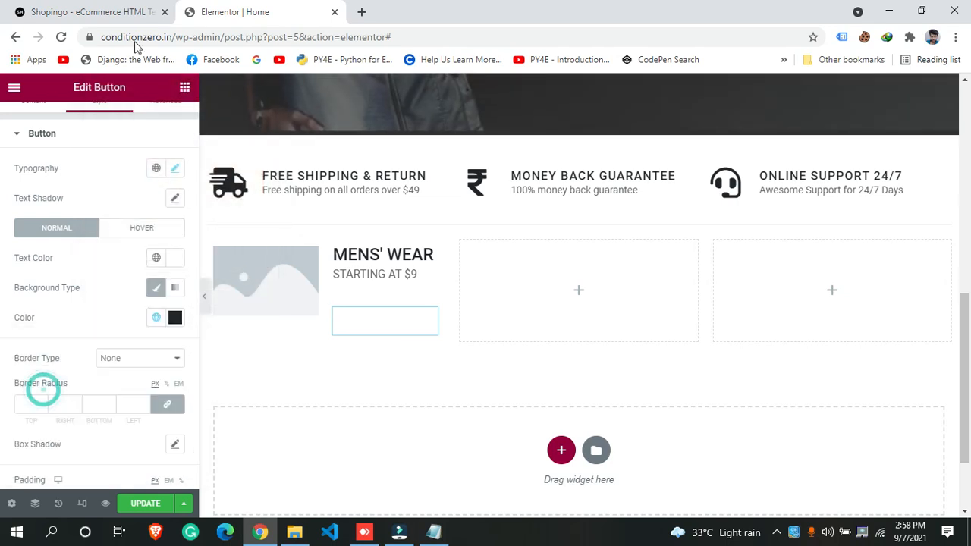
left_click(122, 10)
left_click(237, 6)
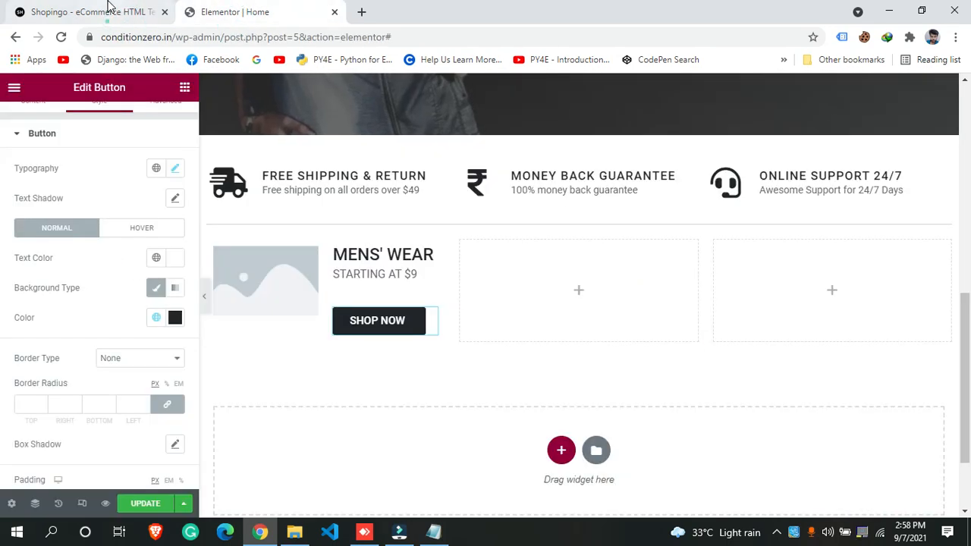
left_click(108, 8)
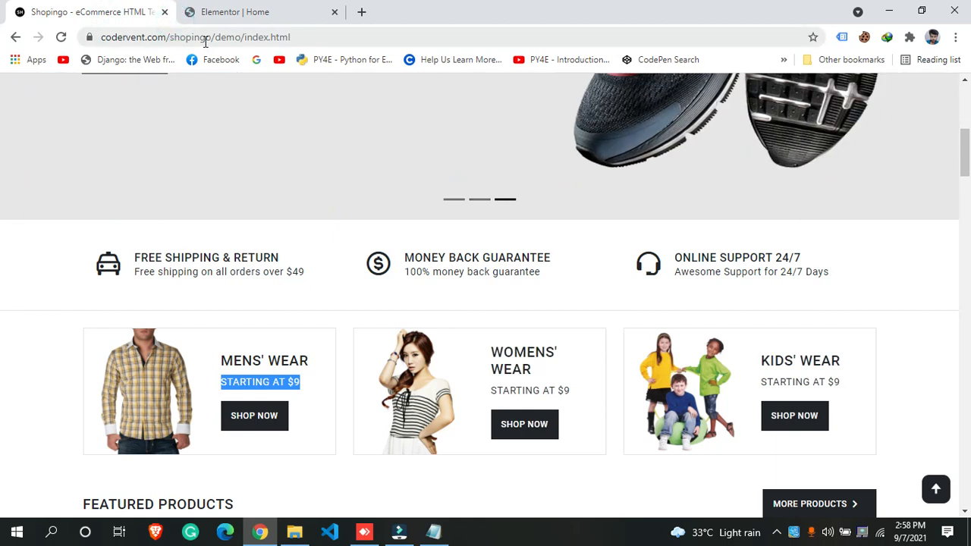
left_click(217, 11)
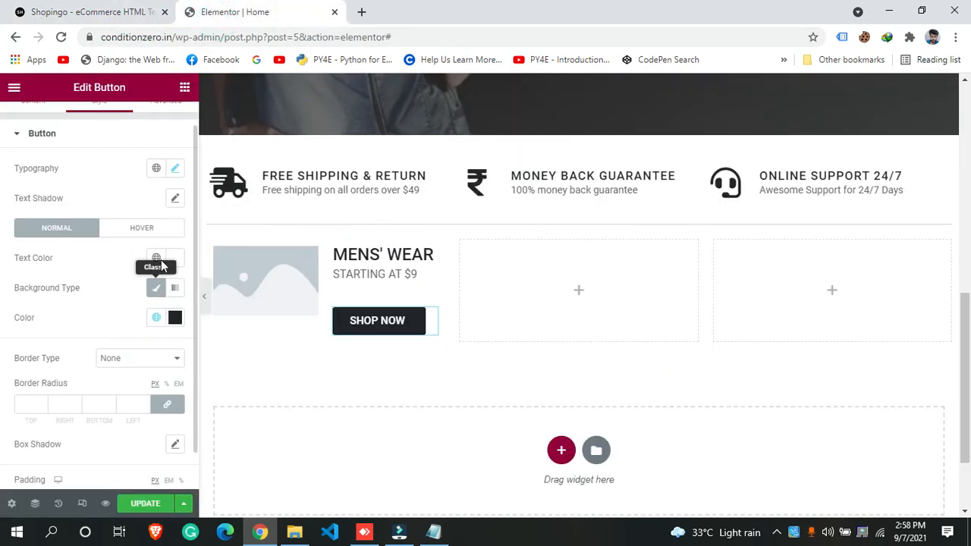
Set the SHOP NOW button's padding to 14 px on all four sides
scroll(86, 257, "down", 1)
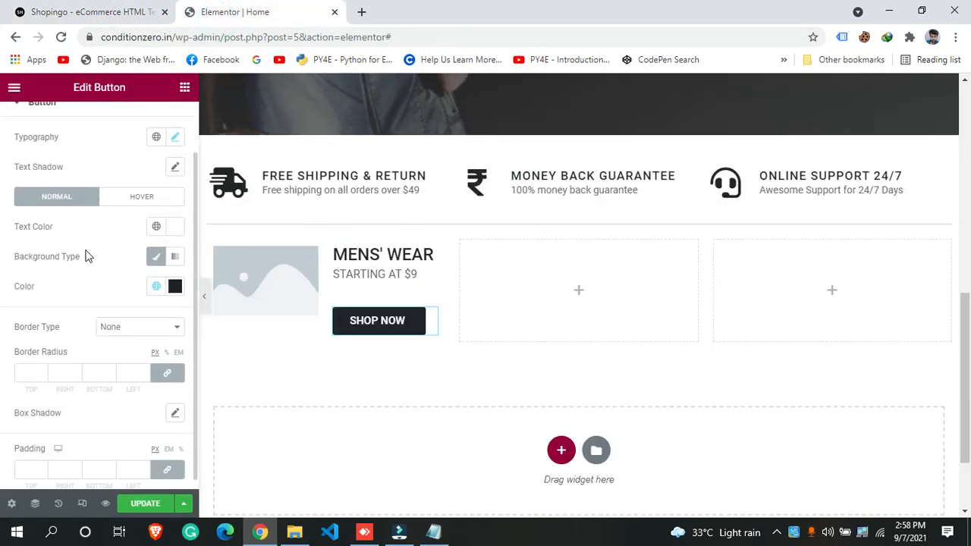
left_click(41, 458)
left_click(41, 457)
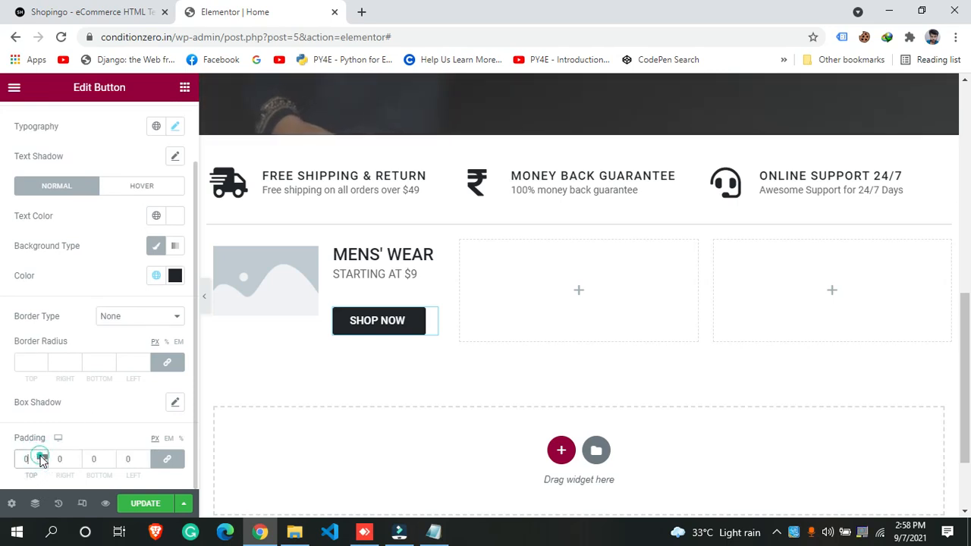
double_click(41, 458)
left_click(41, 457)
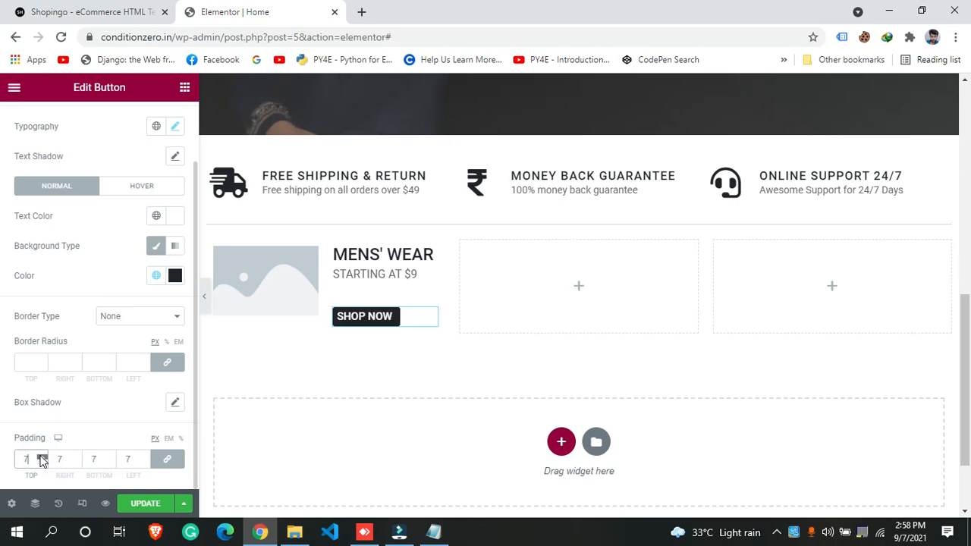
double_click(41, 458)
double_click(41, 458)
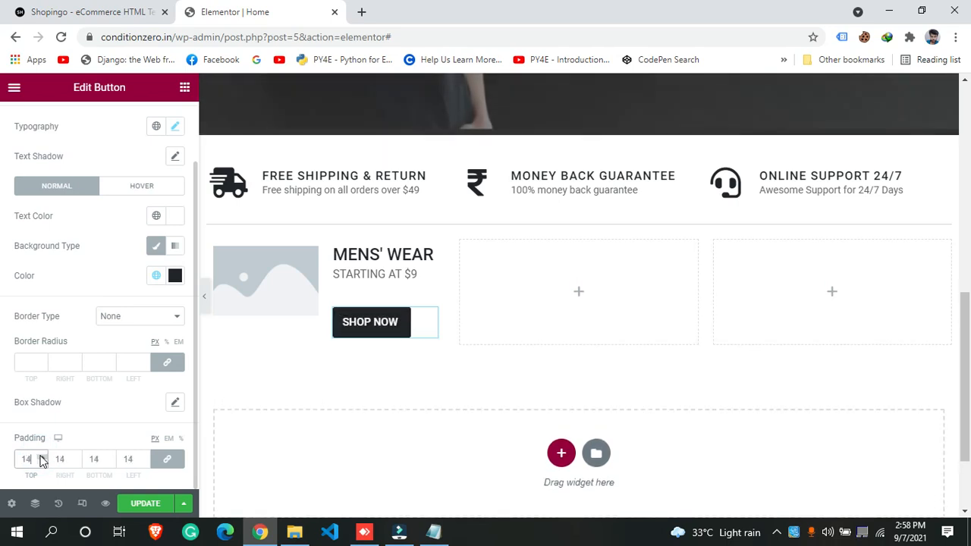
left_click(41, 458)
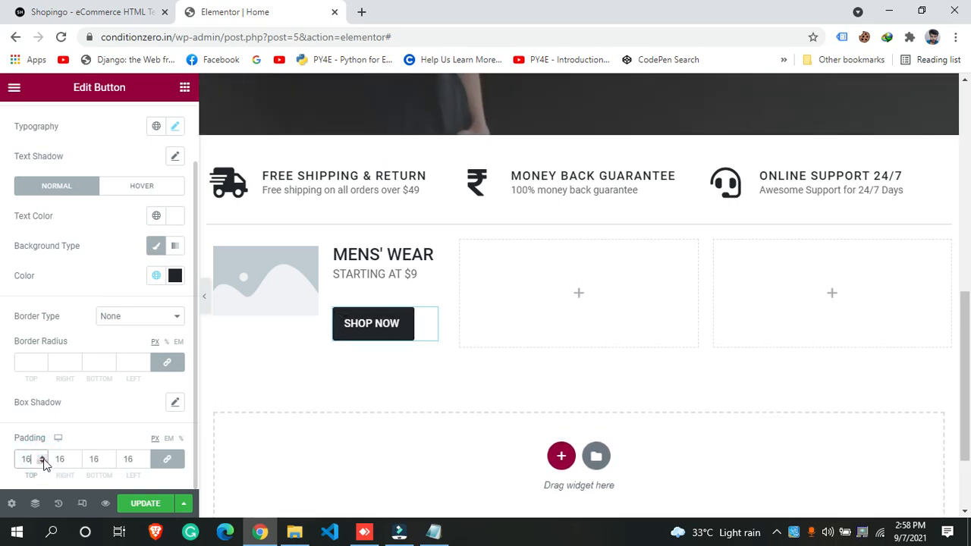
left_click(43, 462)
left_click(42, 462)
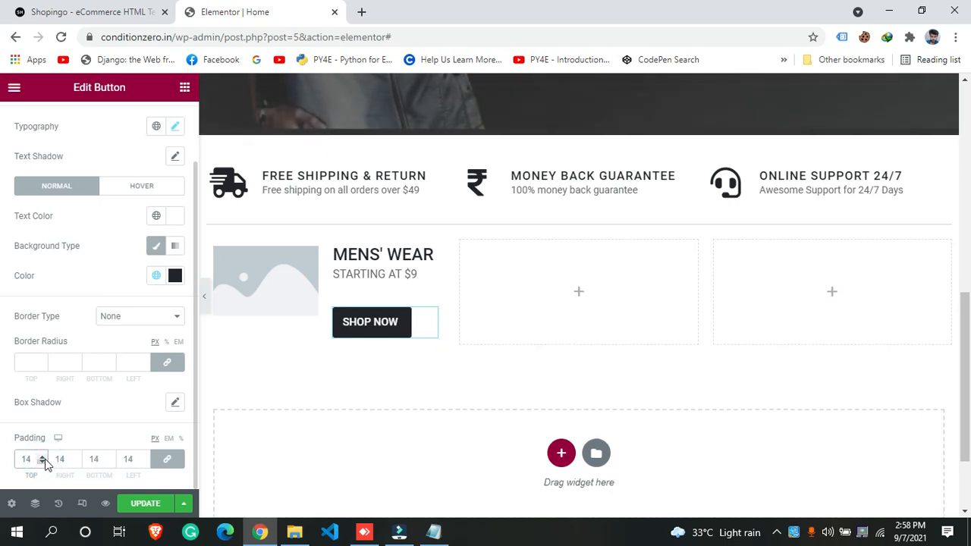
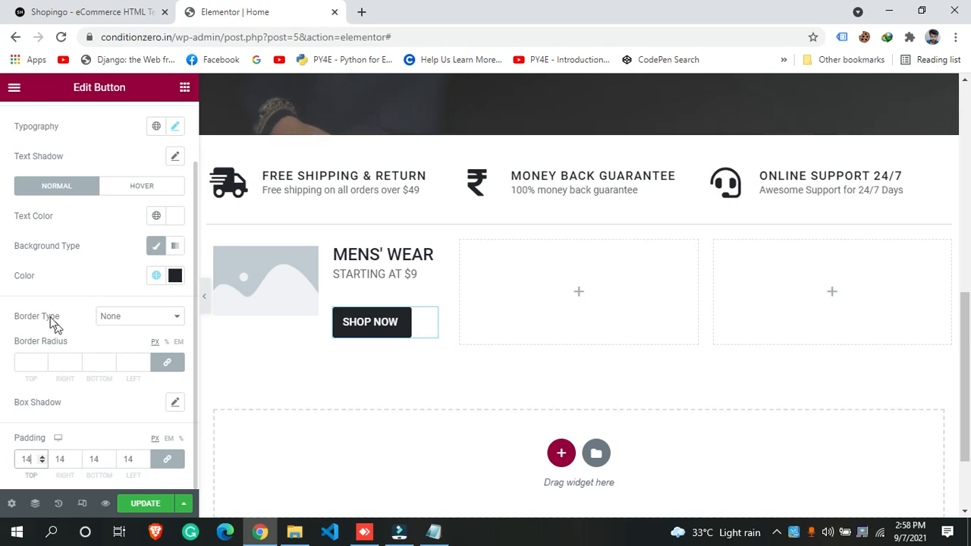
Check the button text in the Shopingo demo and set the SHOP NOW button's font weight to 400
scroll(114, 258, "up", 1)
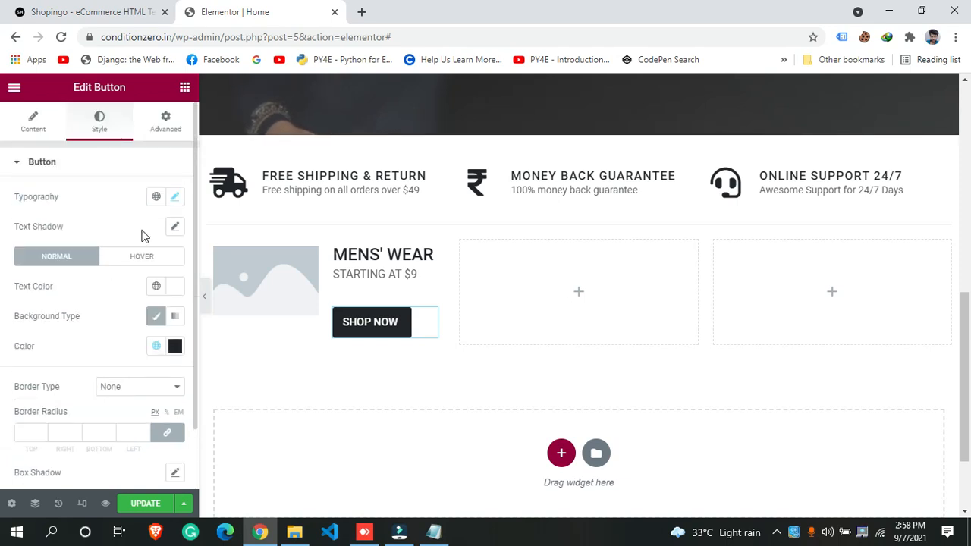
left_click(175, 197)
left_click(92, 9)
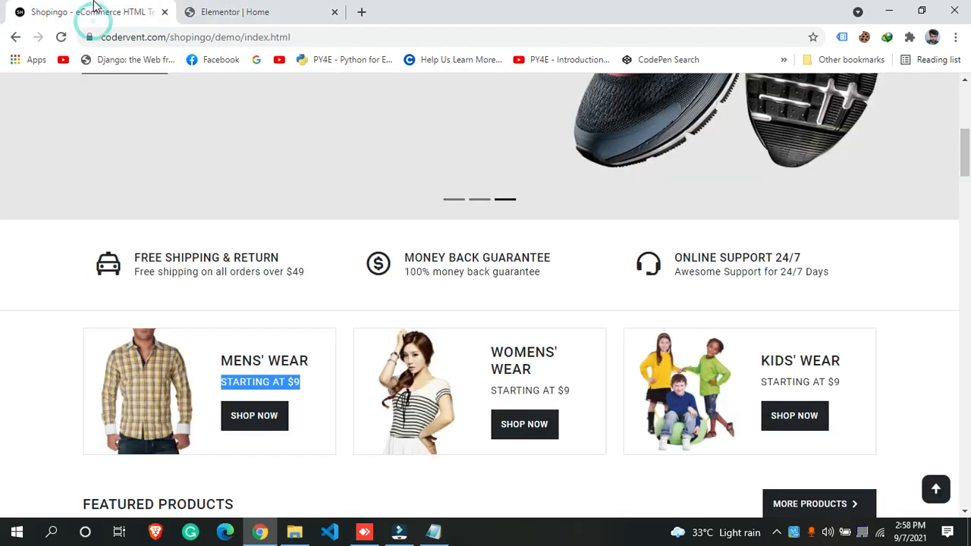
left_click(258, 9)
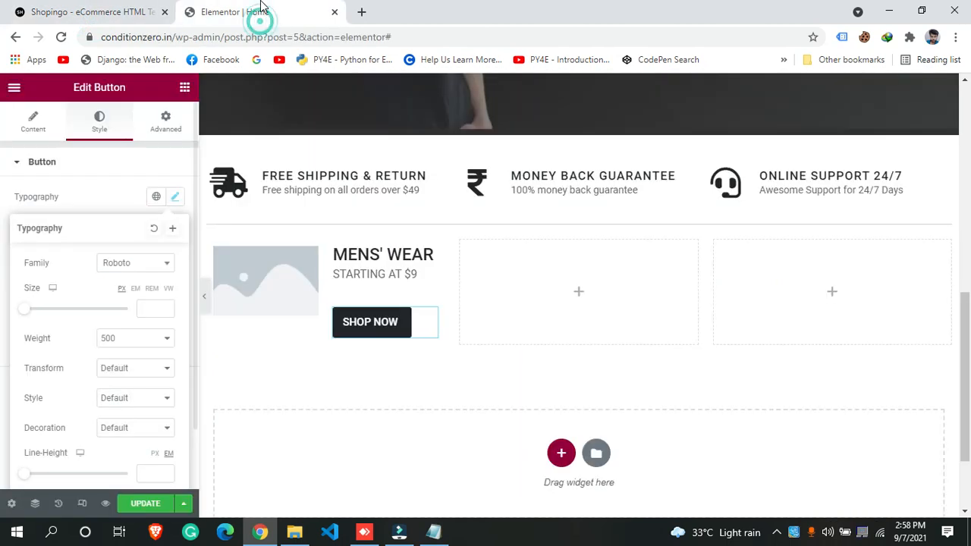
left_click(116, 341)
left_click(116, 387)
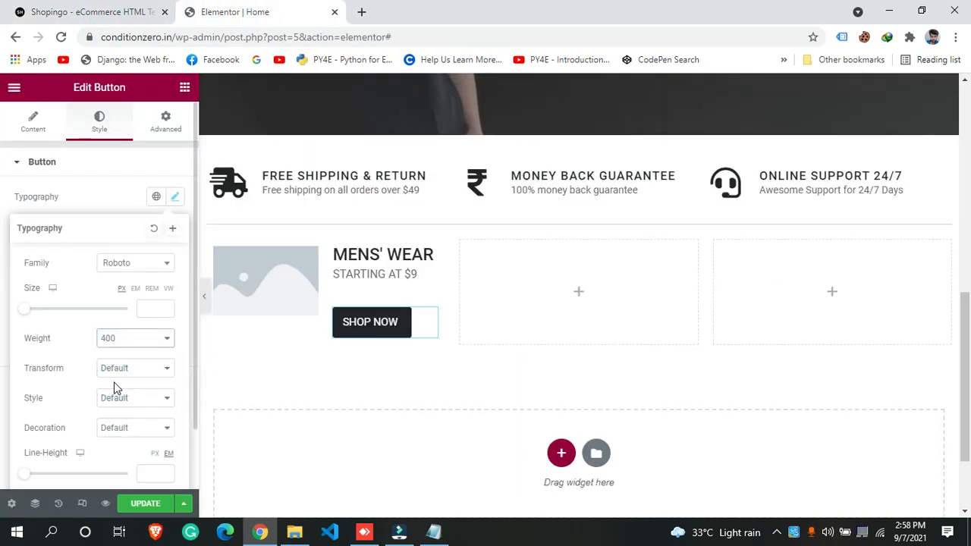
left_click(132, 339)
left_click(113, 373)
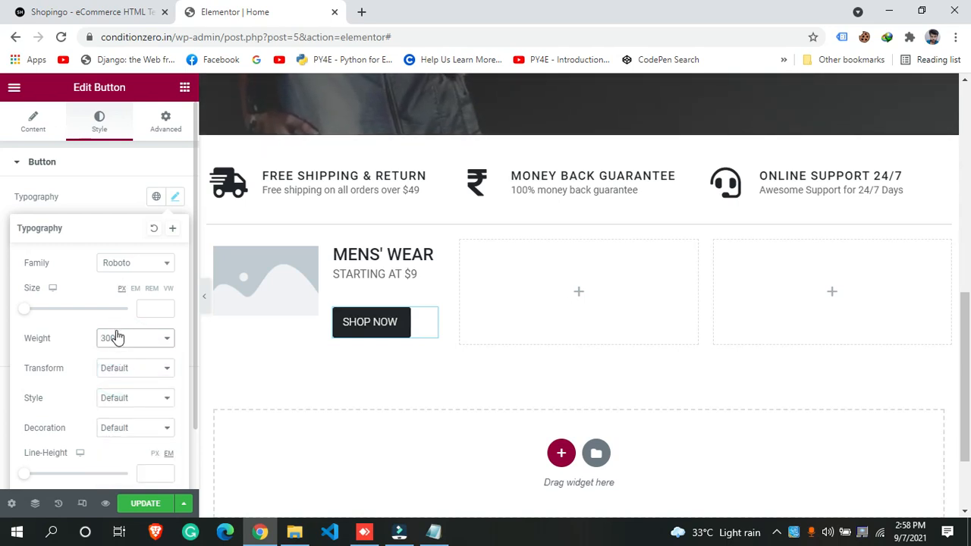
left_click(116, 337)
left_click(106, 386)
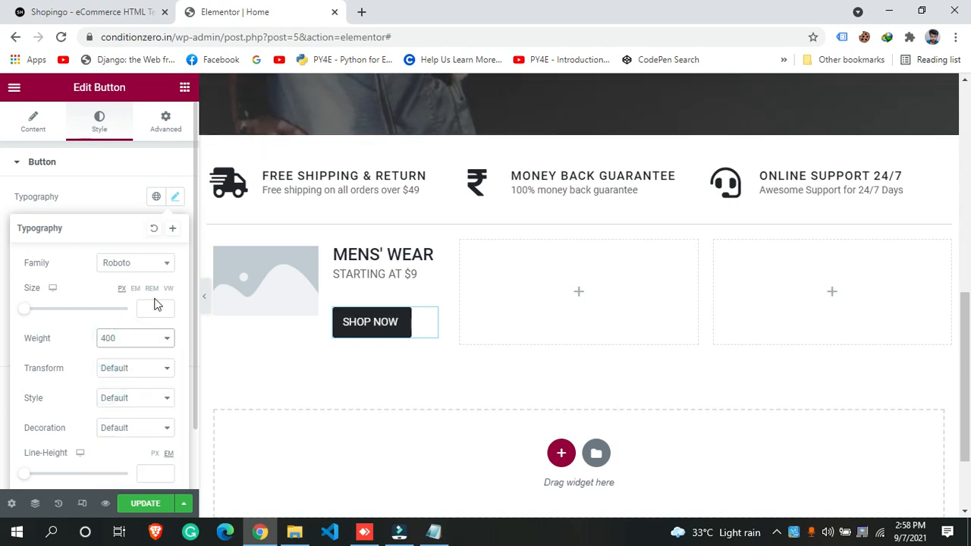
Set the SHOP NOW button's font size to 13 px, using the Shopingo demo's button as the reference
mouse_move(26, 314)
left_mouse_down()
mouse_move(40, 314)
mouse_move(33, 318)
left_mouse_up()
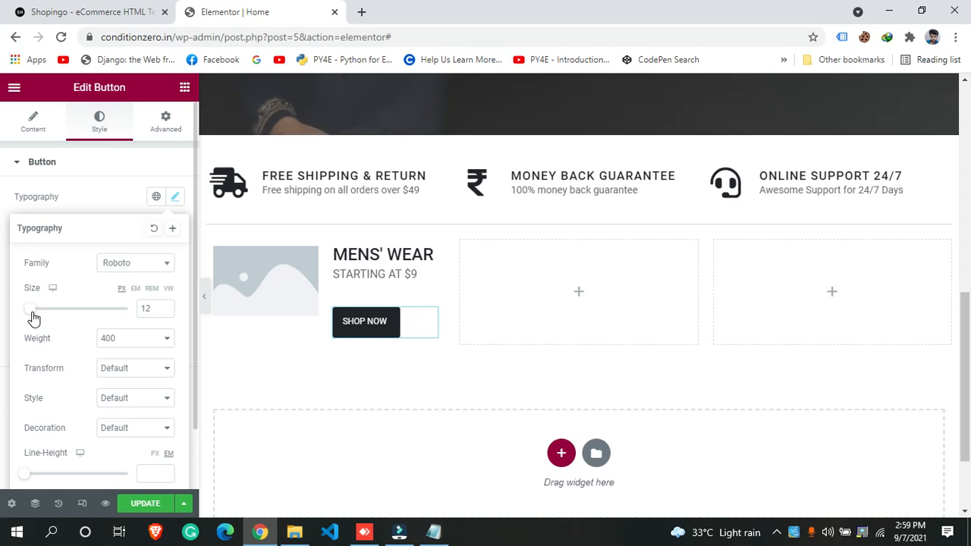
left_click(125, 11)
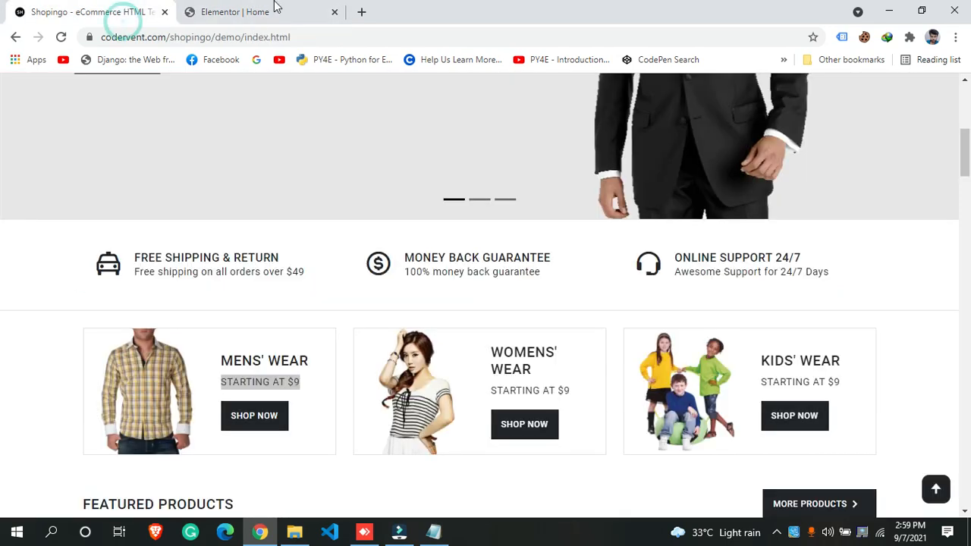
left_click(269, 9)
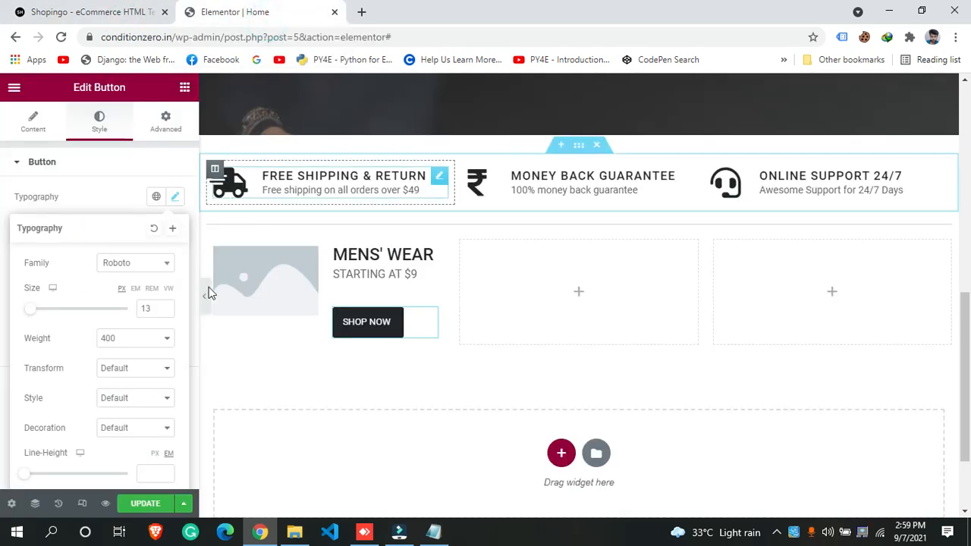
left_click(164, 305)
left_click(166, 305)
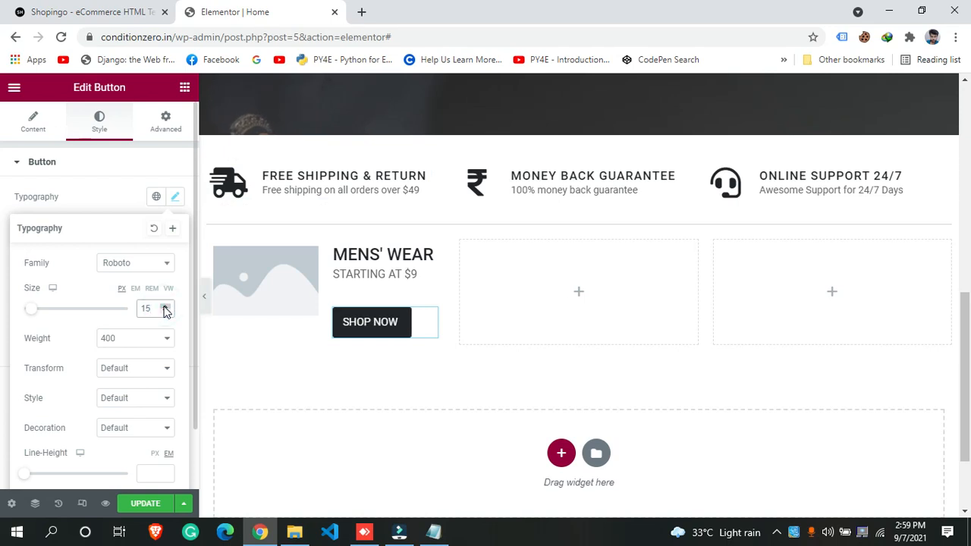
left_click(164, 312)
left_click(165, 312)
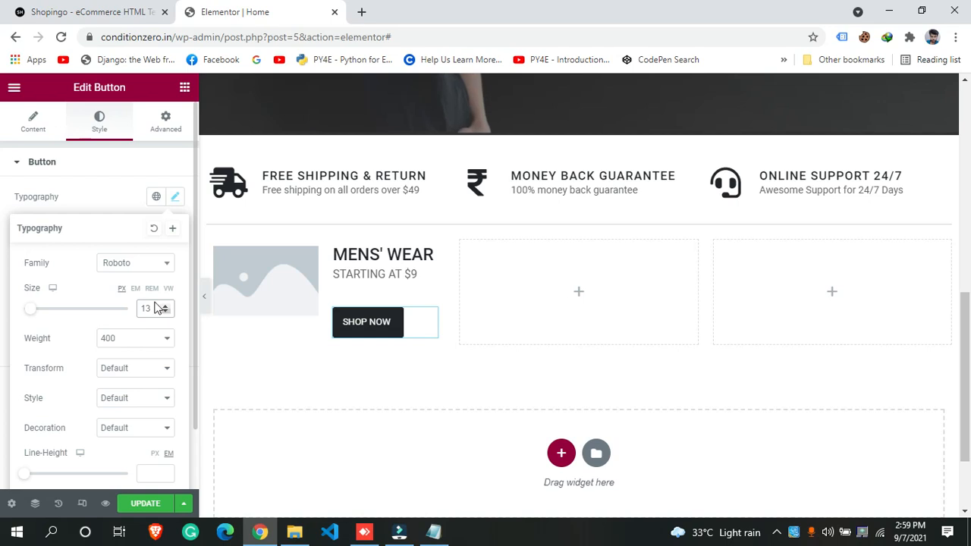
left_click(86, 195)
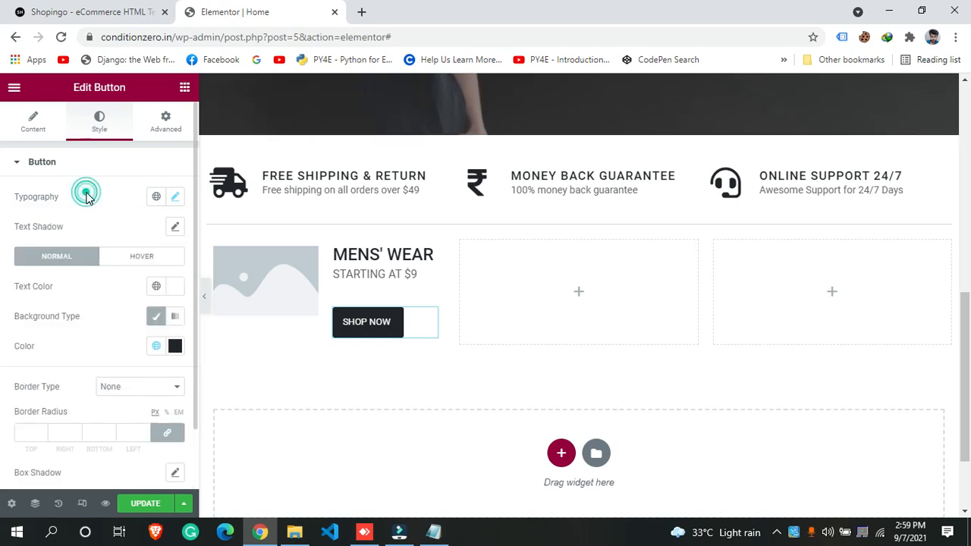
Set the SHOP NOW button's padding to 12 px on all sides and compare the card with the Shopingo demo
scroll(108, 422, "down", 1)
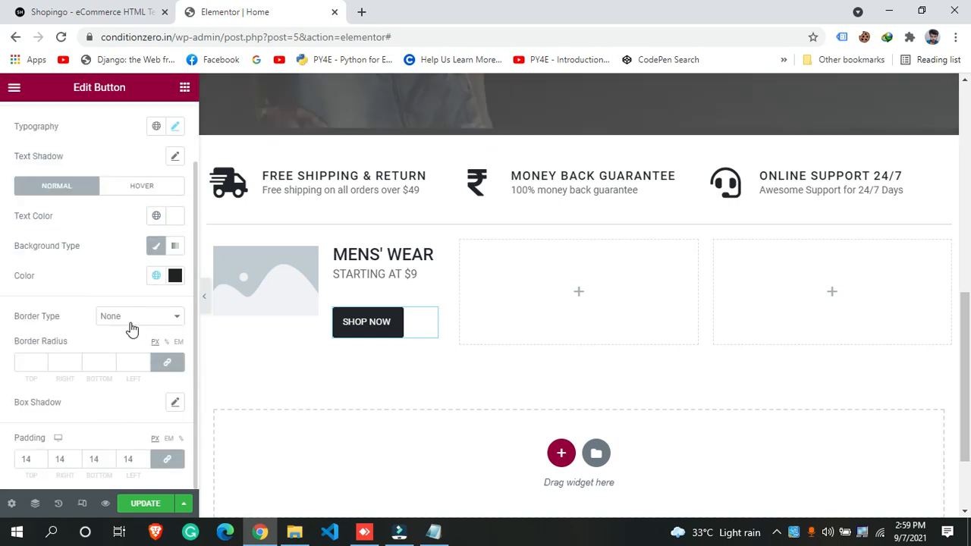
left_click(42, 464)
left_click(41, 464)
left_click(42, 464)
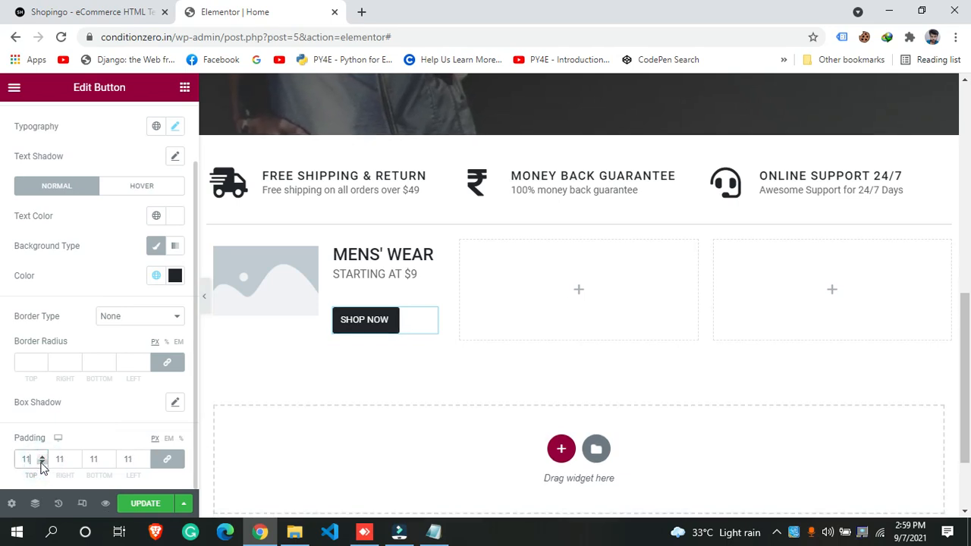
left_click(42, 457)
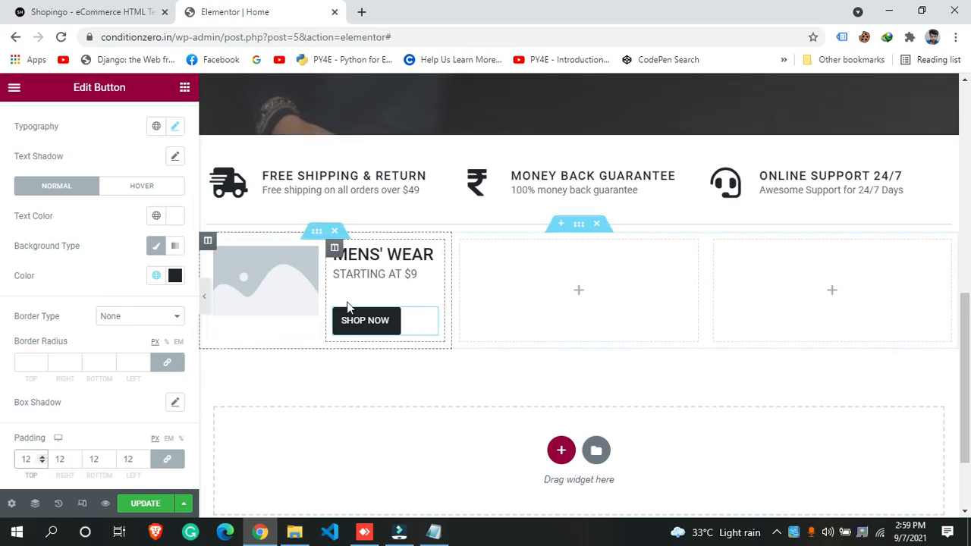
left_click(94, 13)
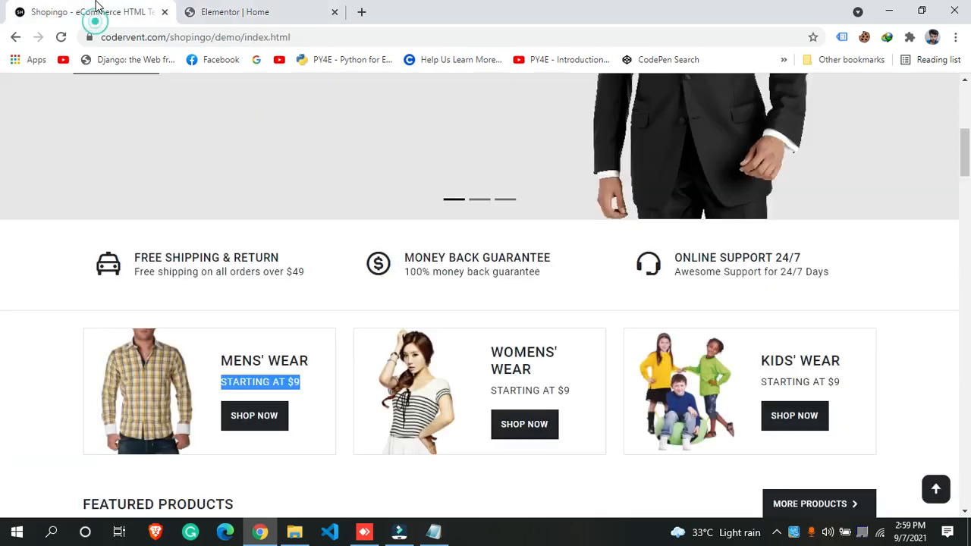
left_click(223, 6)
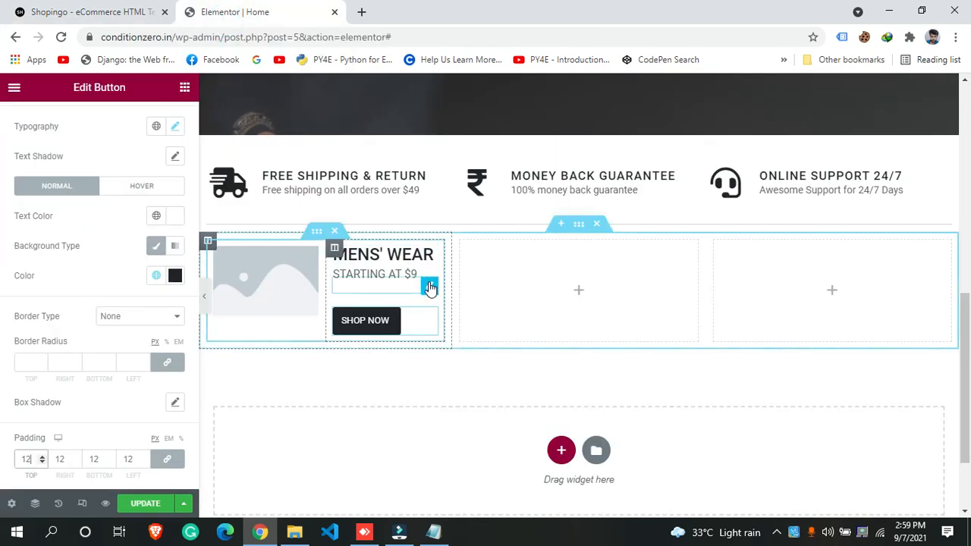
Set the STARTING AT $9 text's top margin to -9 px and compare the card with the Shopingo demo
left_click(156, 123)
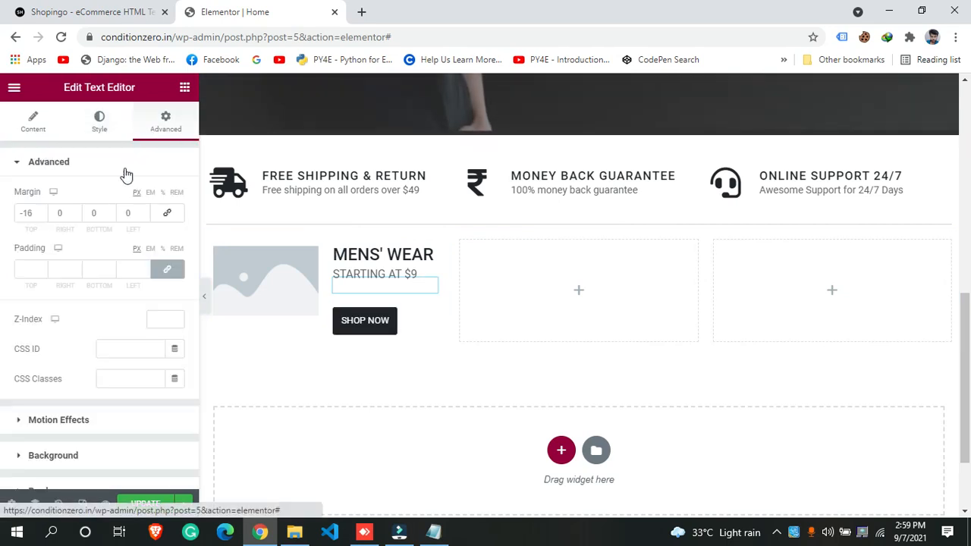
left_click(44, 212)
left_click(44, 212)
left_click(44, 212)
left_click(43, 211)
left_click(43, 211)
left_click(44, 211)
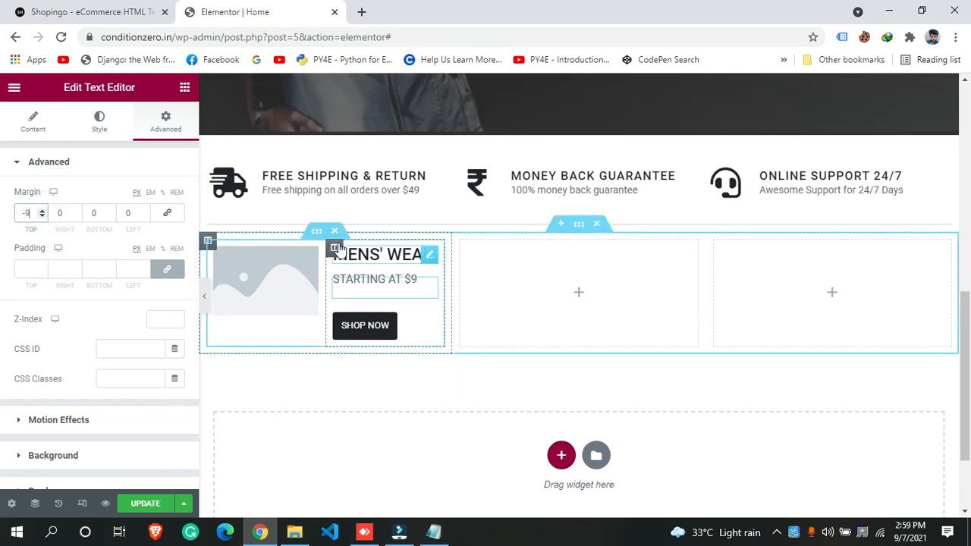
left_click(56, 8)
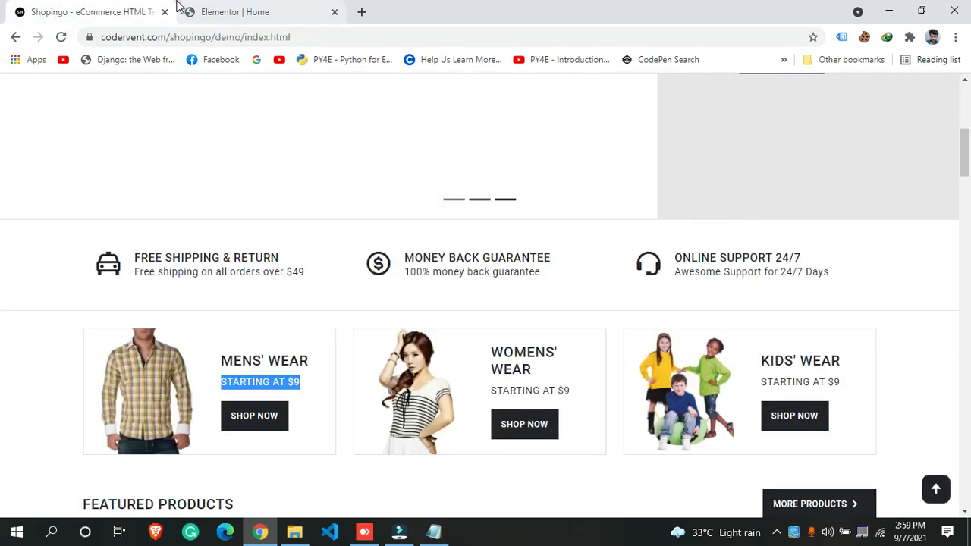
left_click(182, 9)
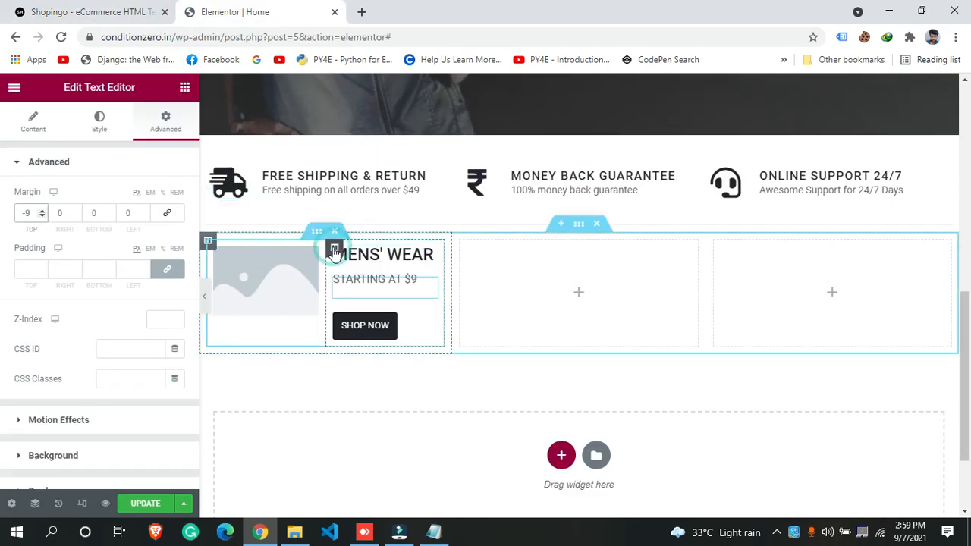
Align the inner column holding the MENS' WEAR text to Middle vertically and Center horizontally, checking against the Shopingo demo
left_click(334, 250)
left_click(123, 225)
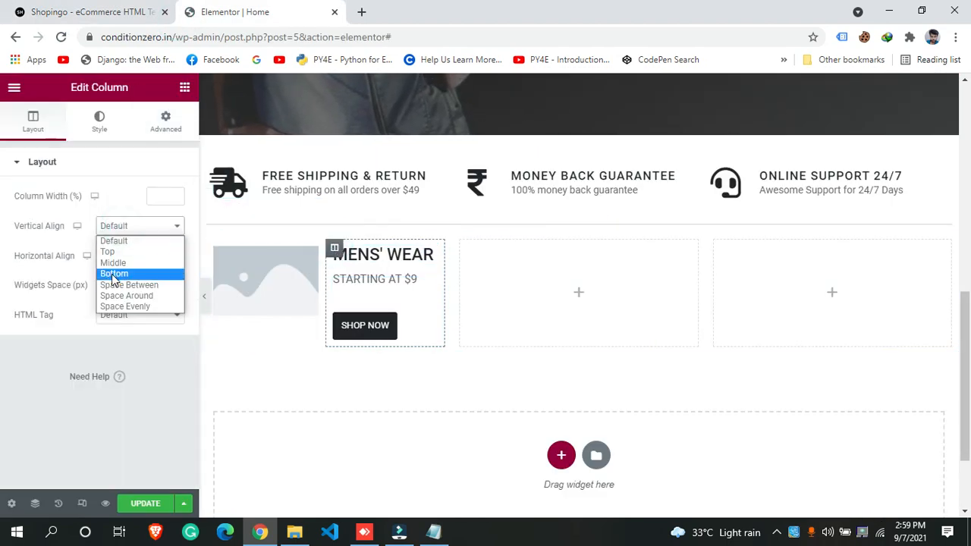
left_click(113, 263)
left_click(117, 258)
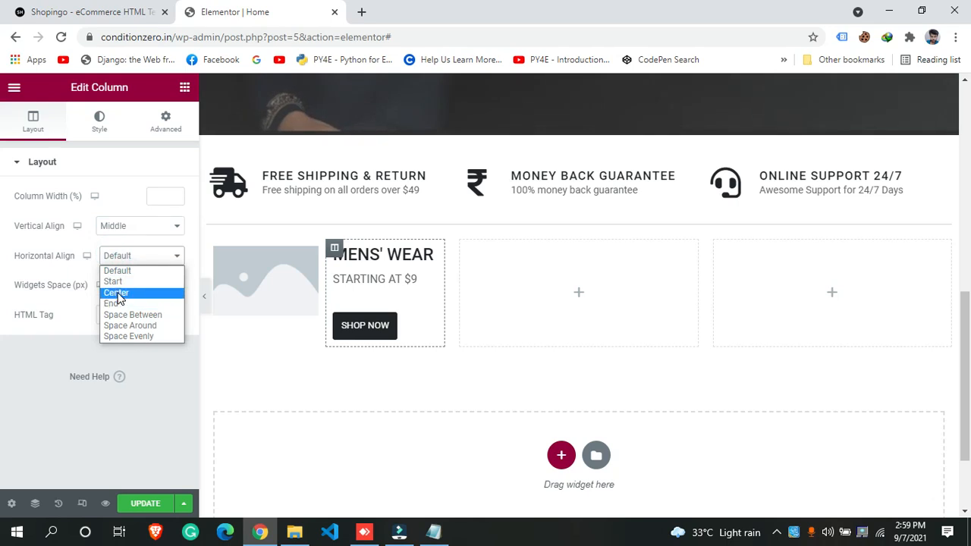
left_click(117, 293)
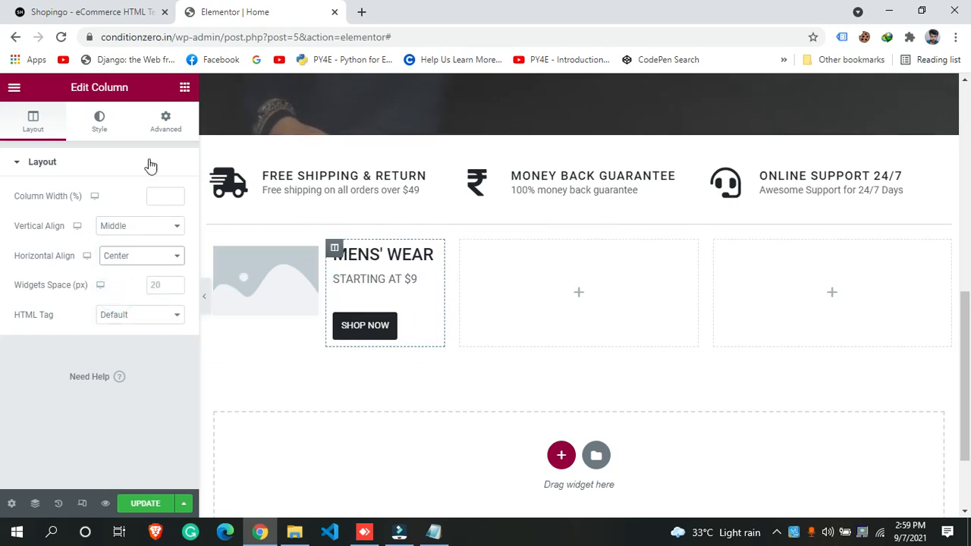
left_click(95, 11)
left_click(230, 11)
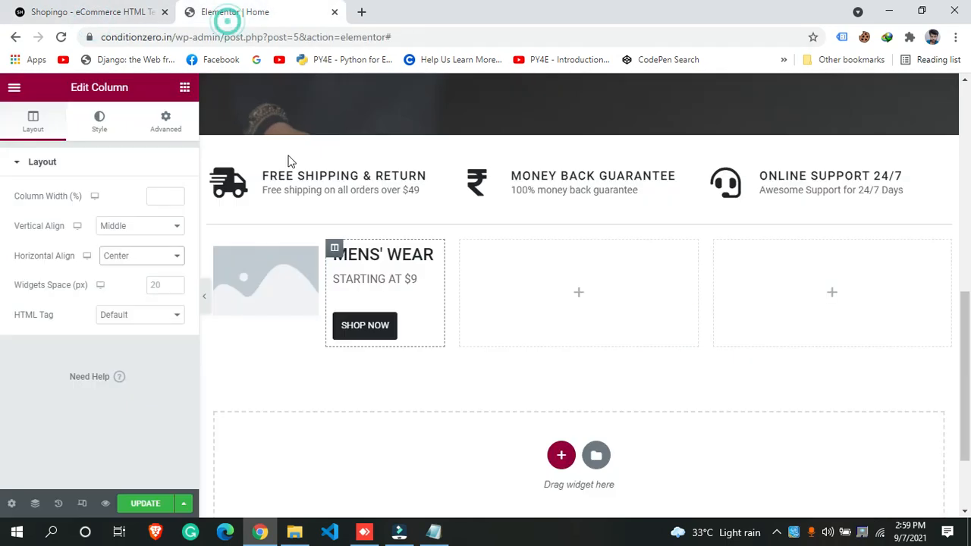
Upload the images 01, 02 and 03 from the Desktop to the media library for the card's image widget
left_click(263, 303)
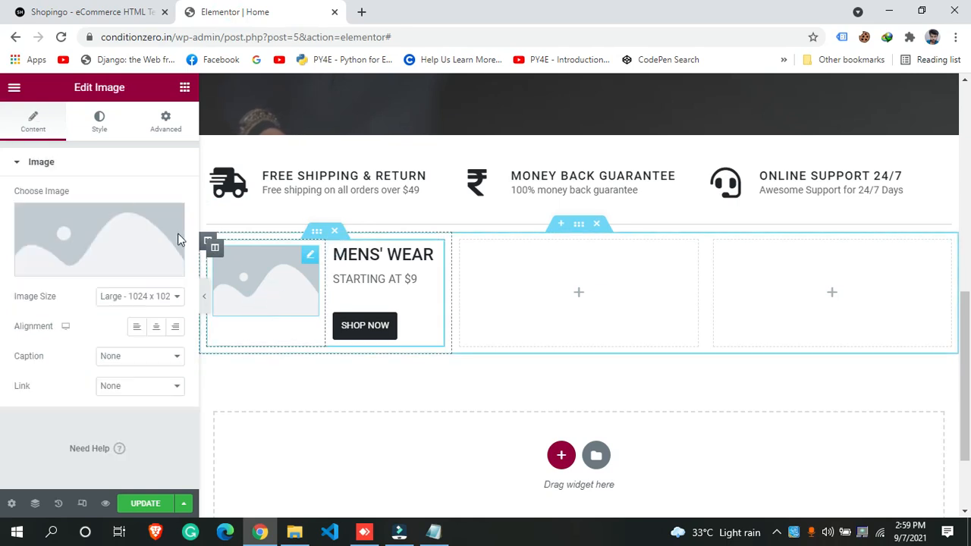
left_click(112, 268)
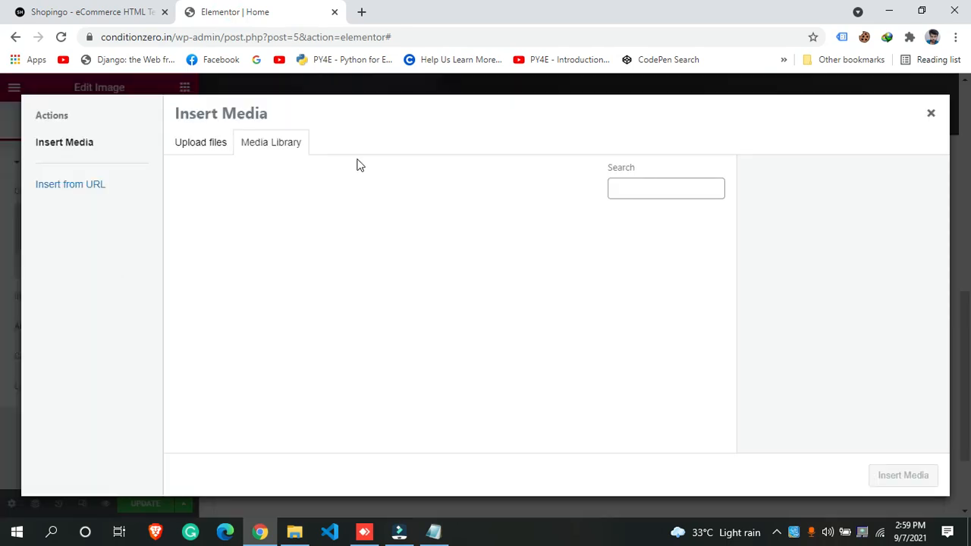
left_click(201, 142)
left_click(521, 327)
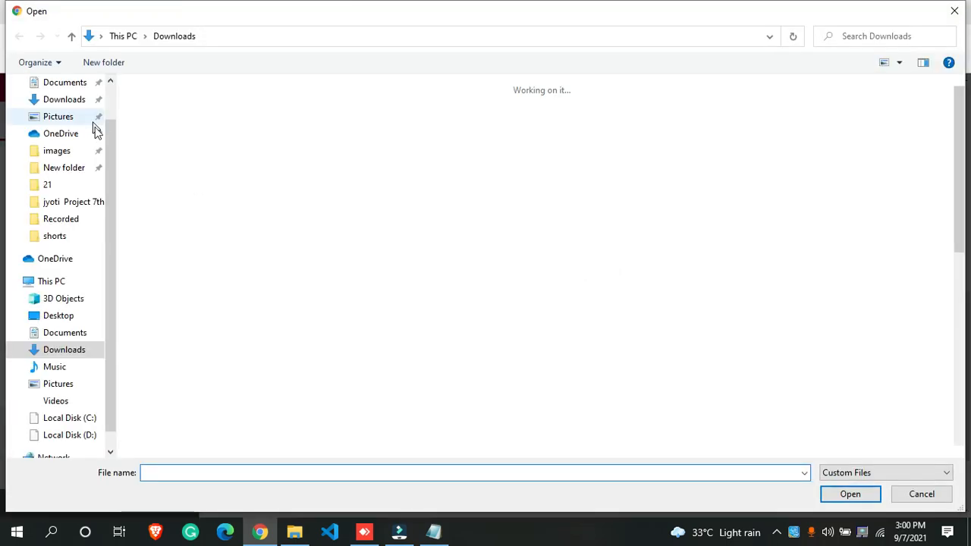
scroll(109, 113, "up", 1)
left_click(72, 93)
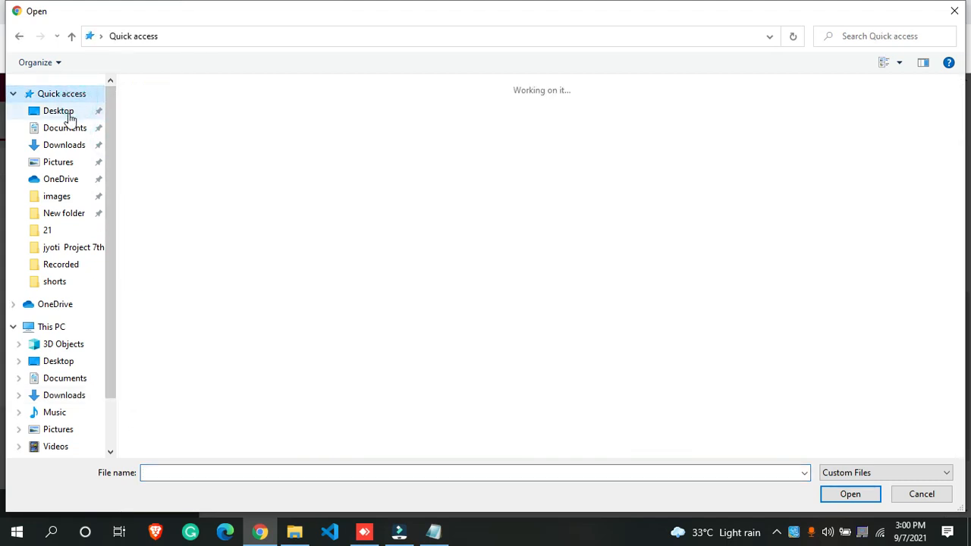
left_click(67, 114)
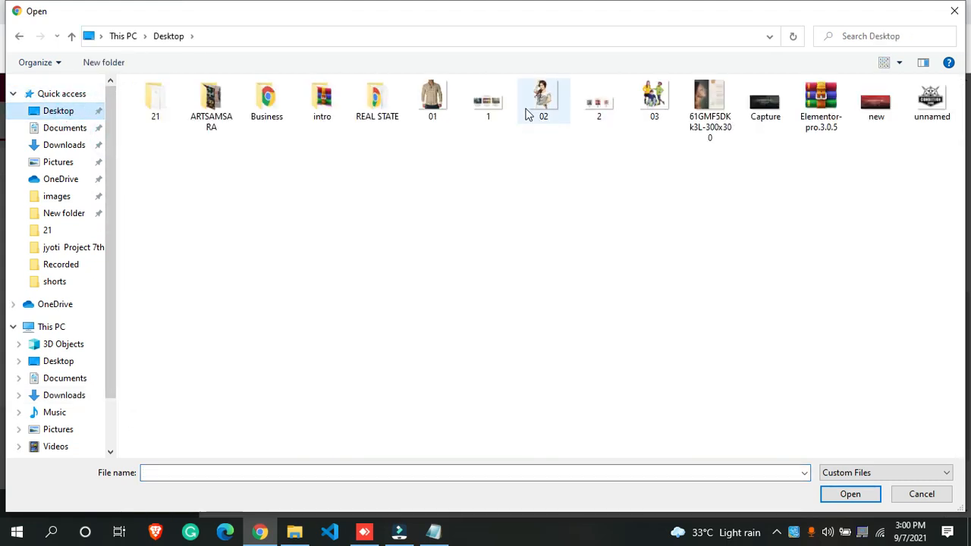
left_click(431, 114)
left_click(541, 101, "ctrl")
left_click(658, 88, "ctrl")
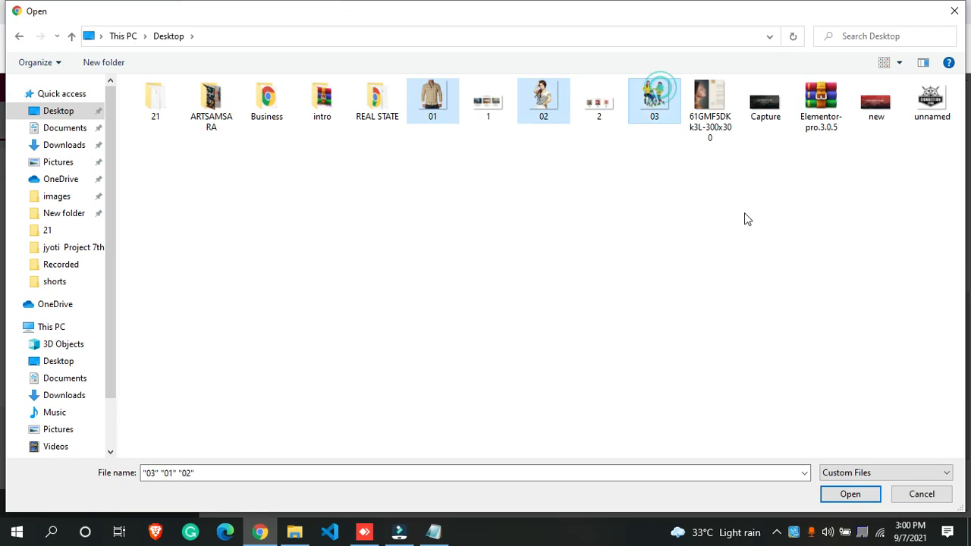
left_click(849, 492)
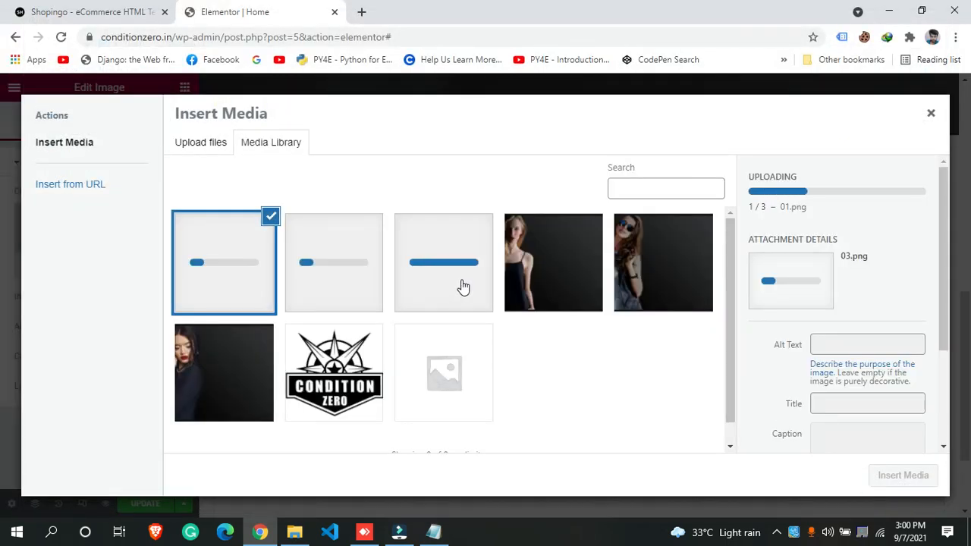
Insert the uploaded shirt picture 01.png as the MENS' WEAR card's image
left_click(460, 280)
left_click(359, 263)
left_click(251, 260)
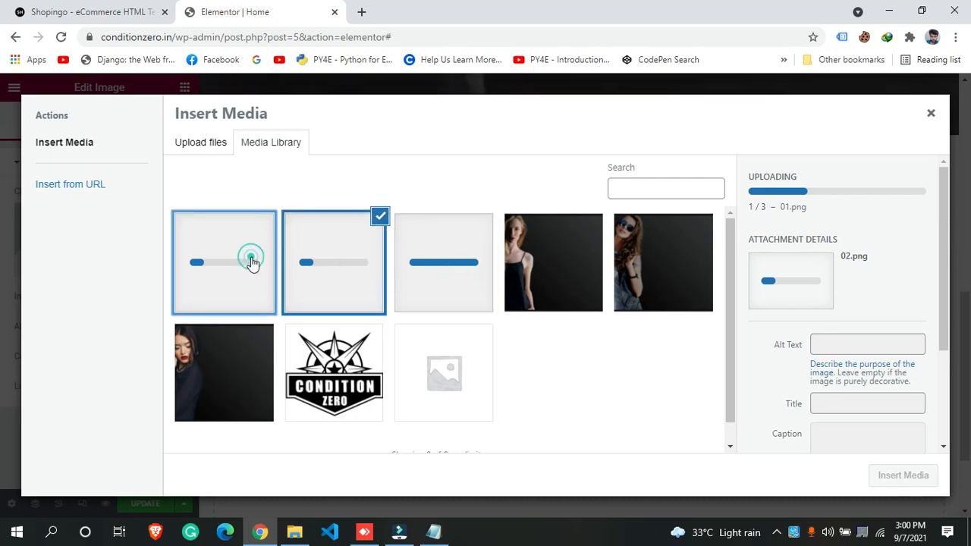
left_click(325, 268)
left_click(416, 269)
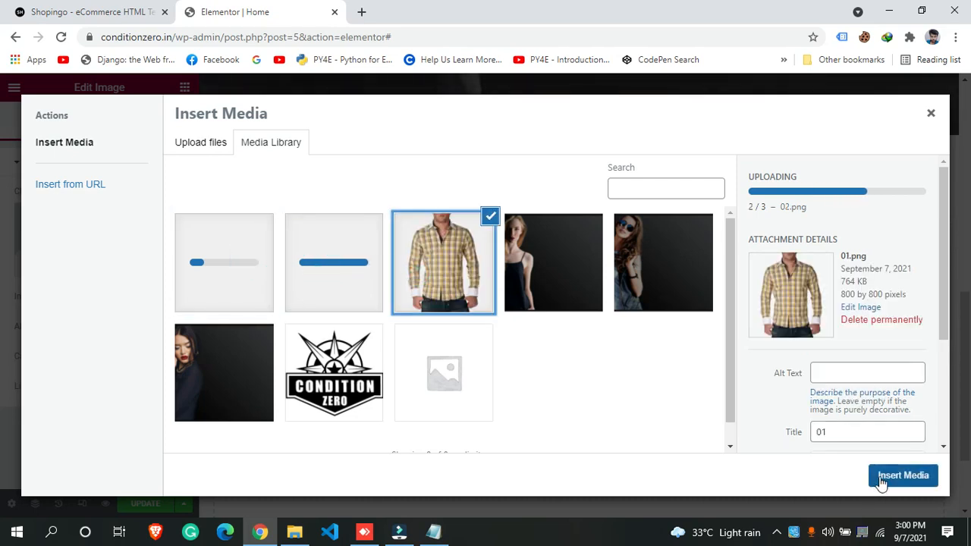
left_click(879, 477)
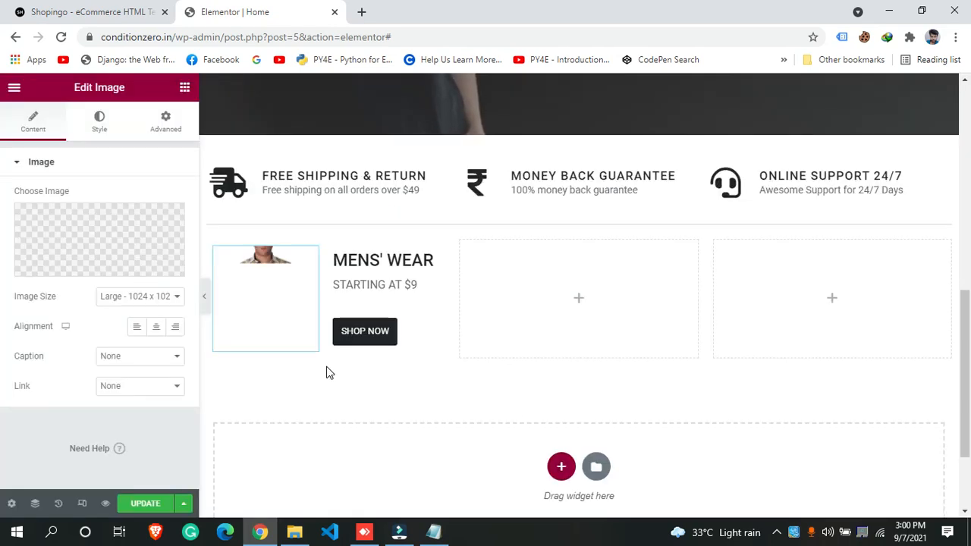
Set the shirt image's size to Full and compare the card with the Shopingo demo
left_click(127, 302)
left_click(114, 445)
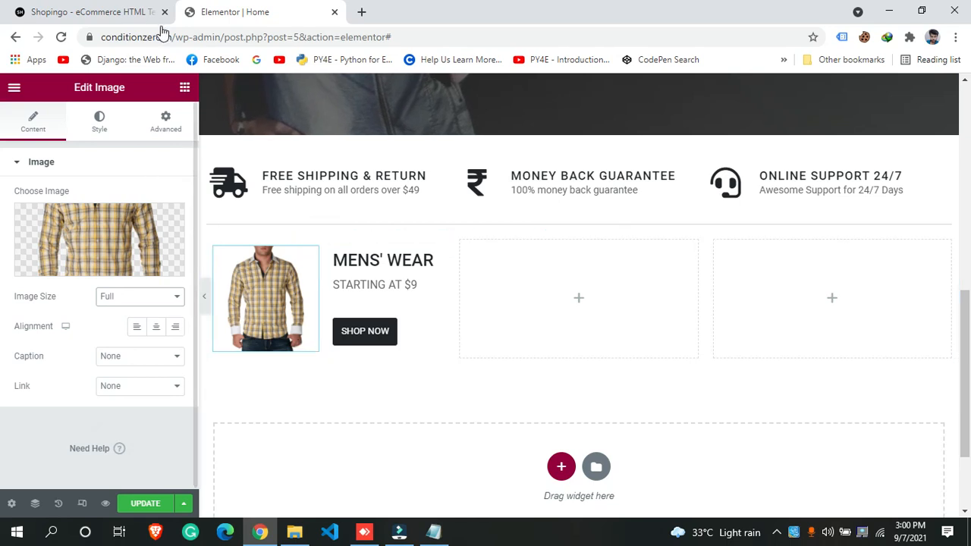
left_click(125, 9)
left_click(233, 9)
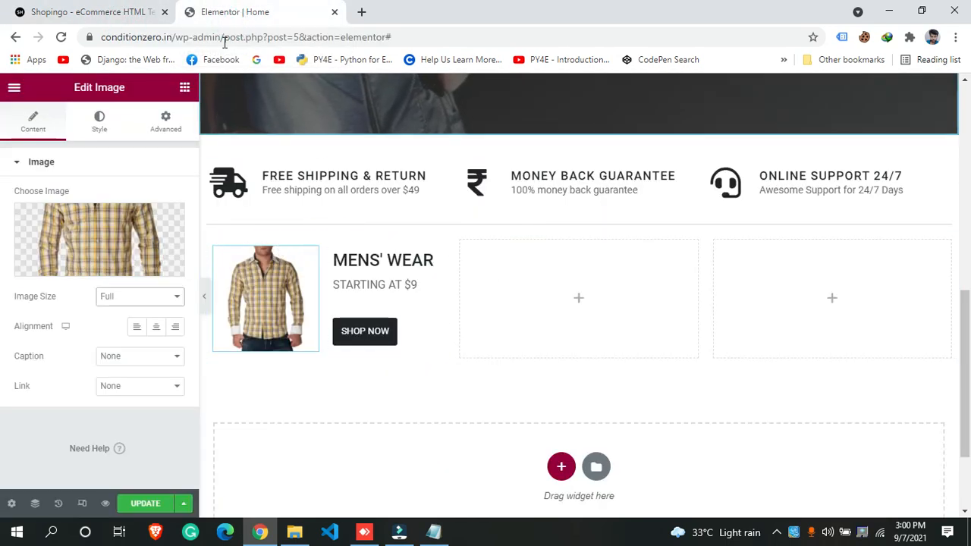
left_click(38, 8)
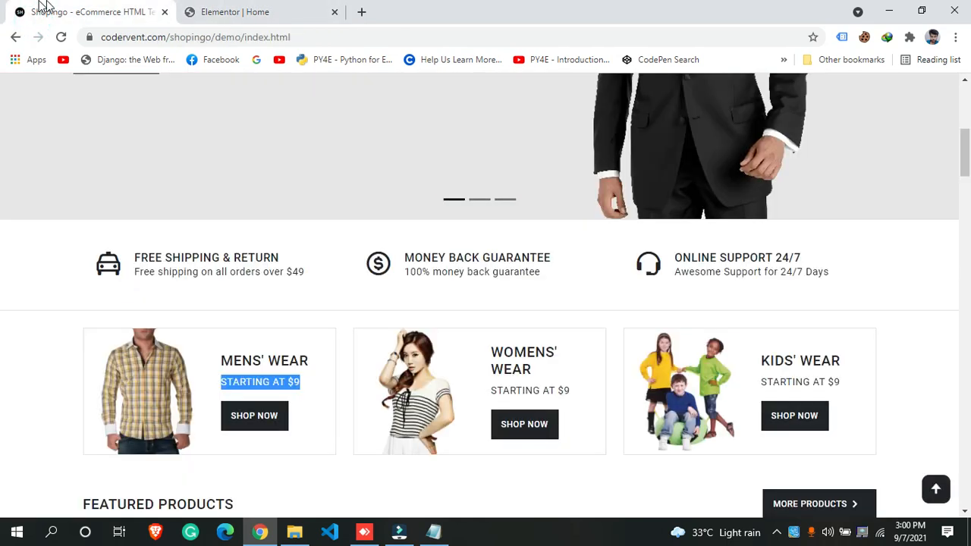
left_click(234, 10)
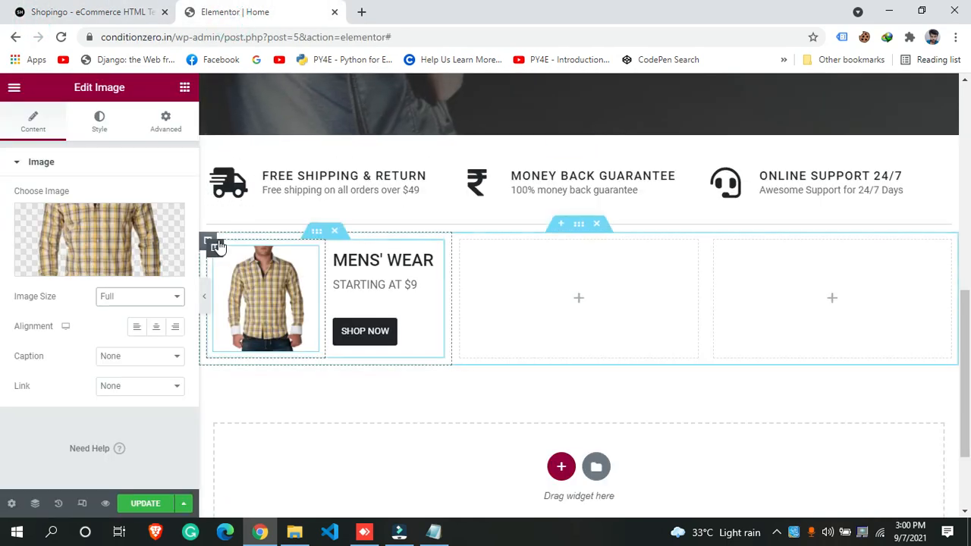
Try a height of 156 px and a different maximum width on the shirt image, and clear both values
left_click(207, 241)
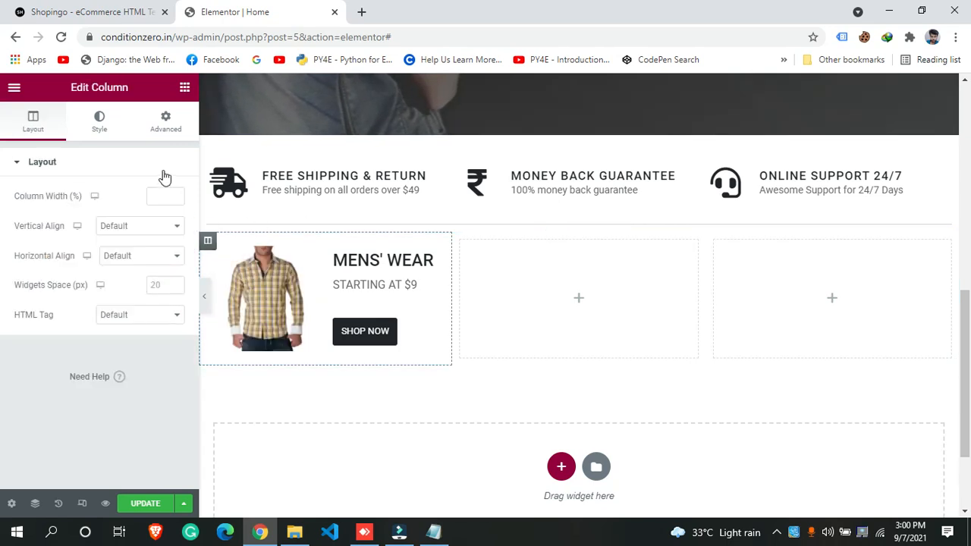
left_click(231, 274)
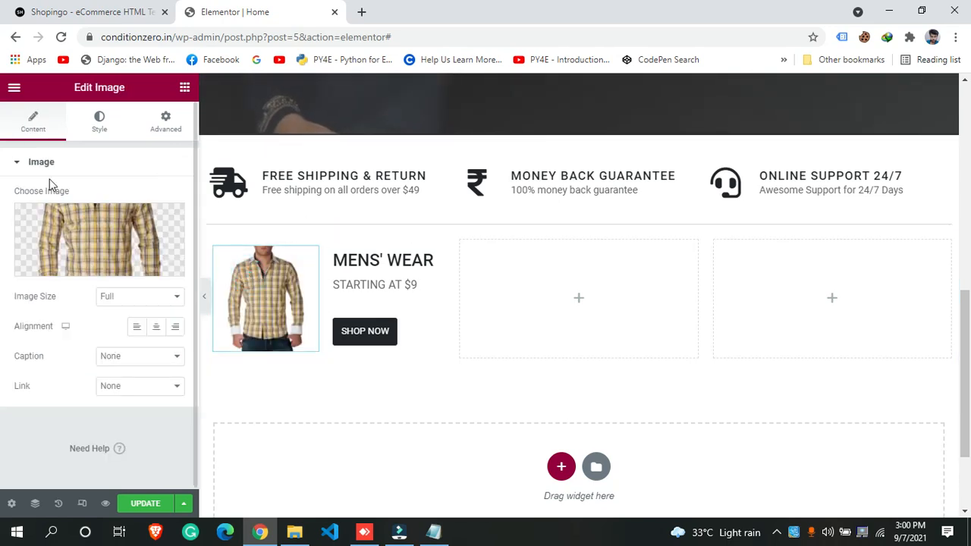
left_click(99, 133)
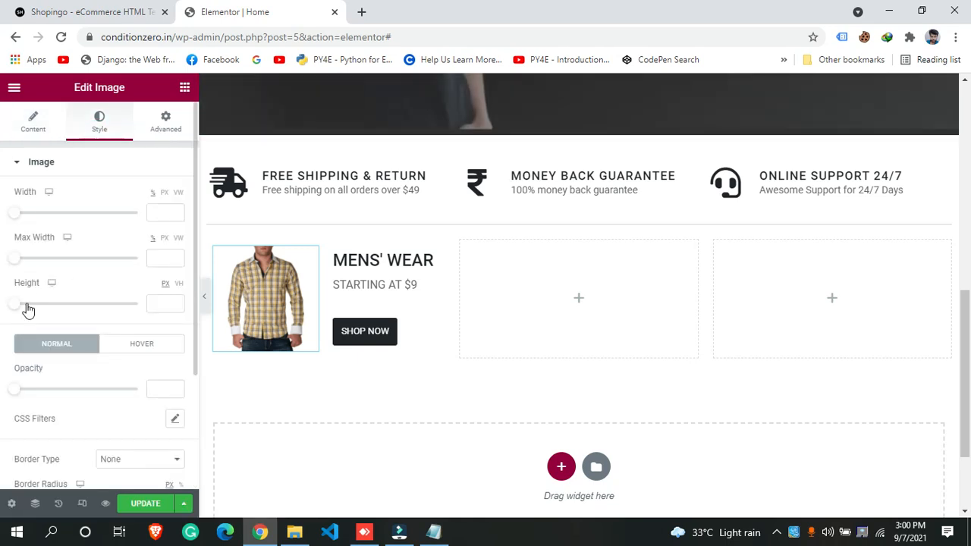
left_click_drag(18, 305, 54, 314)
left_click_drag(21, 263, 112, 270)
double_click(162, 258)
key("BackSpace")
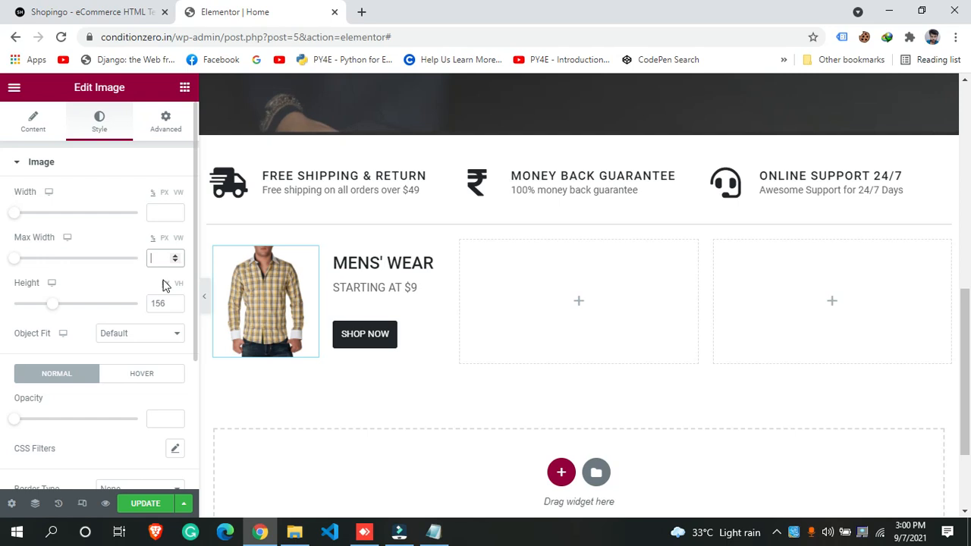
key("BackSpace")
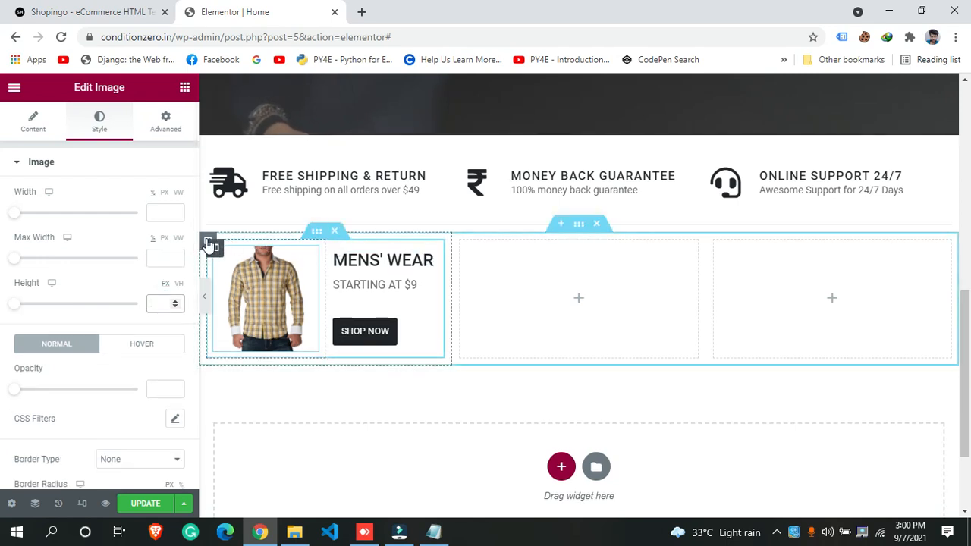
Align the outer column of the MENS' WEAR card to Middle vertically and Center horizontally
left_click(207, 241)
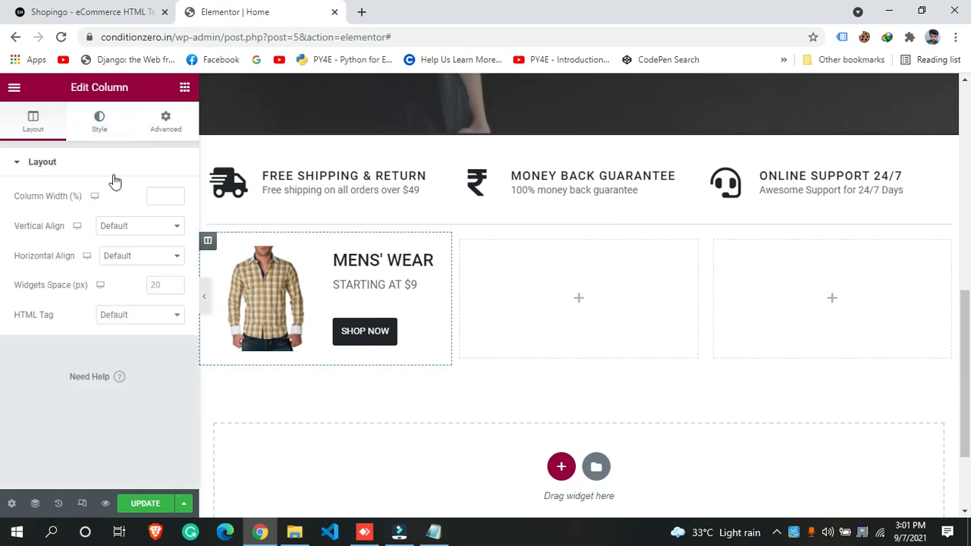
left_click(105, 227)
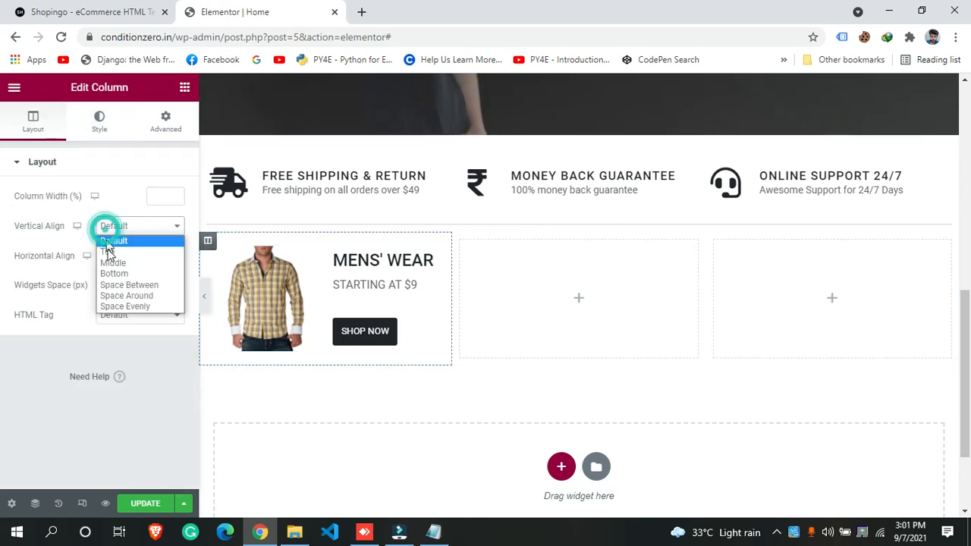
left_click(110, 260)
left_click(126, 260)
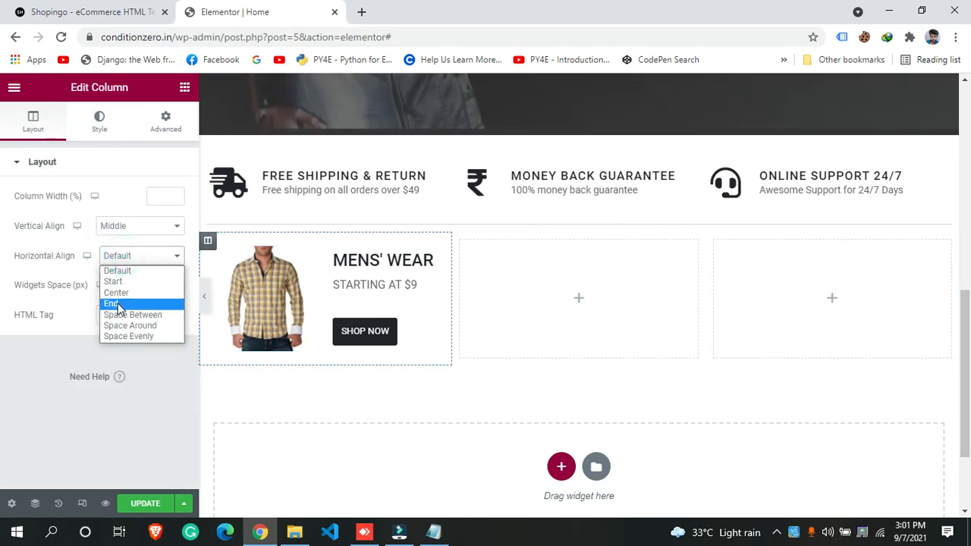
left_click(118, 293)
Set the MENS' WEAR card's outer column padding to 3 px on all four sides, trying 0 px for comparison
left_click(169, 122)
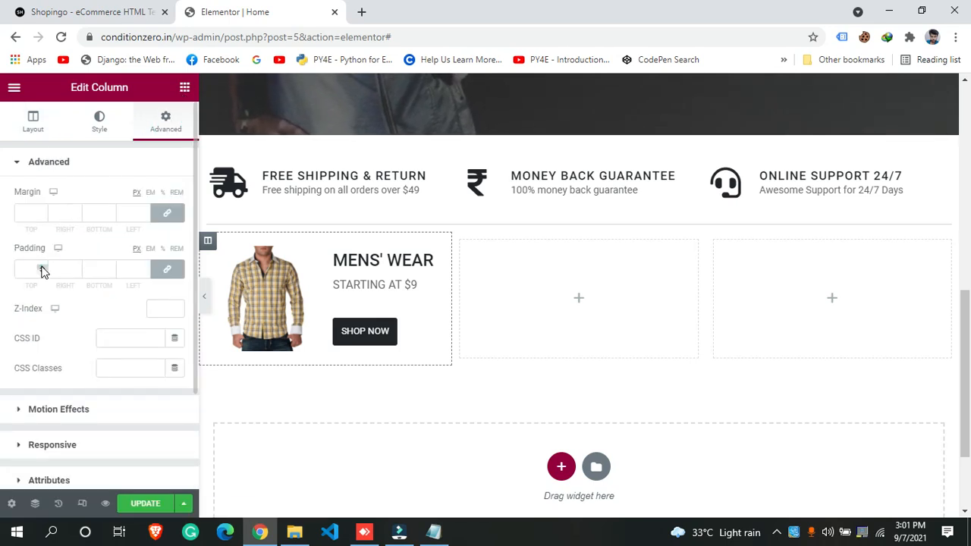
left_click(42, 267)
left_click(41, 267)
left_click(42, 267)
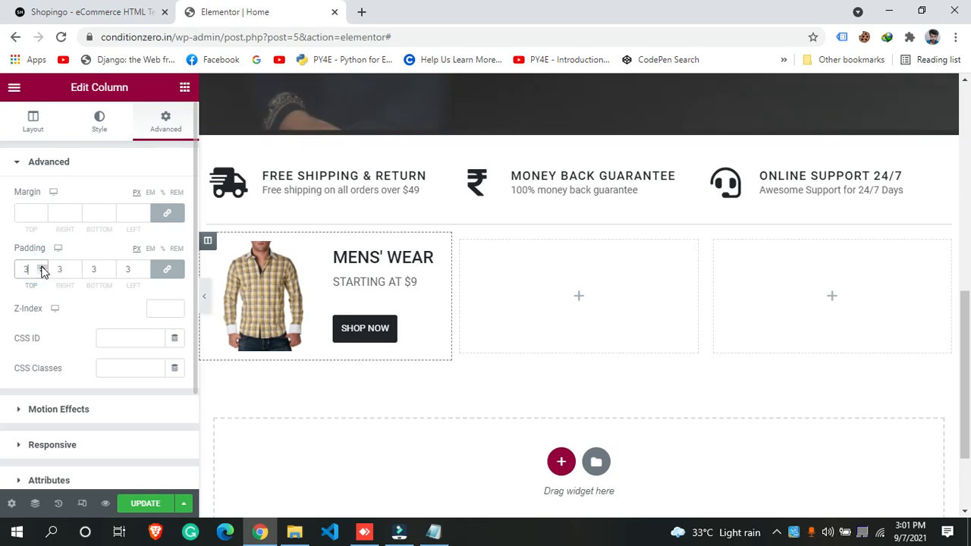
left_click(42, 272)
left_click(42, 272)
left_click(42, 273)
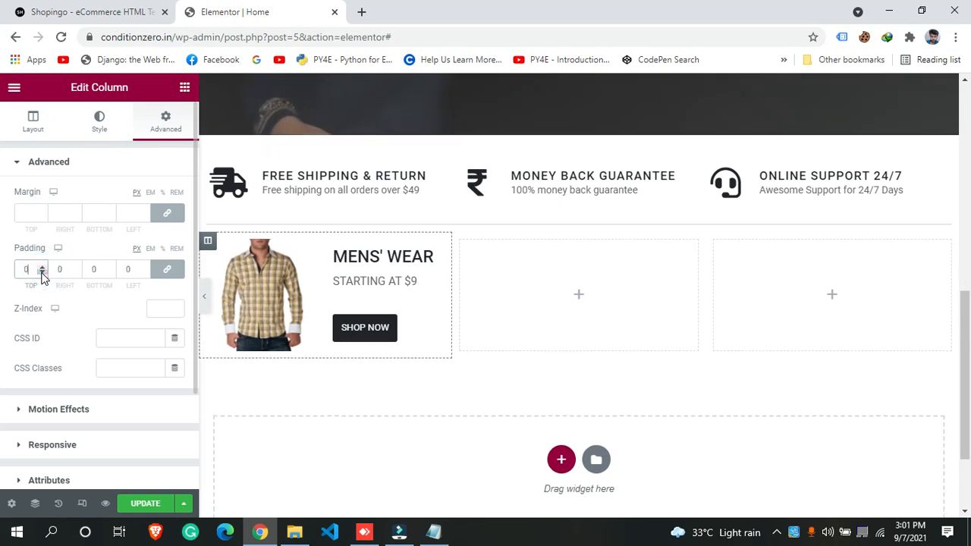
left_click(42, 272)
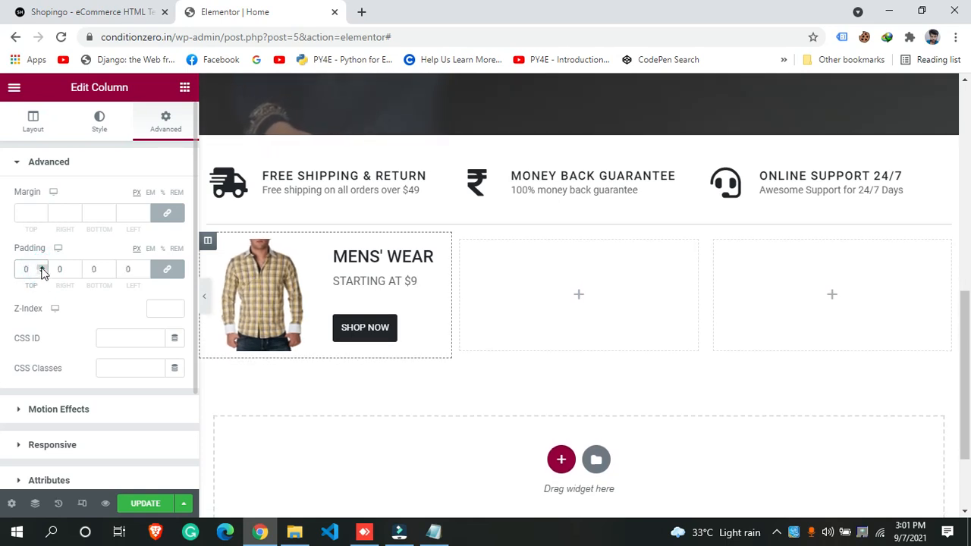
left_click(42, 266)
left_click(42, 267)
left_click(42, 267)
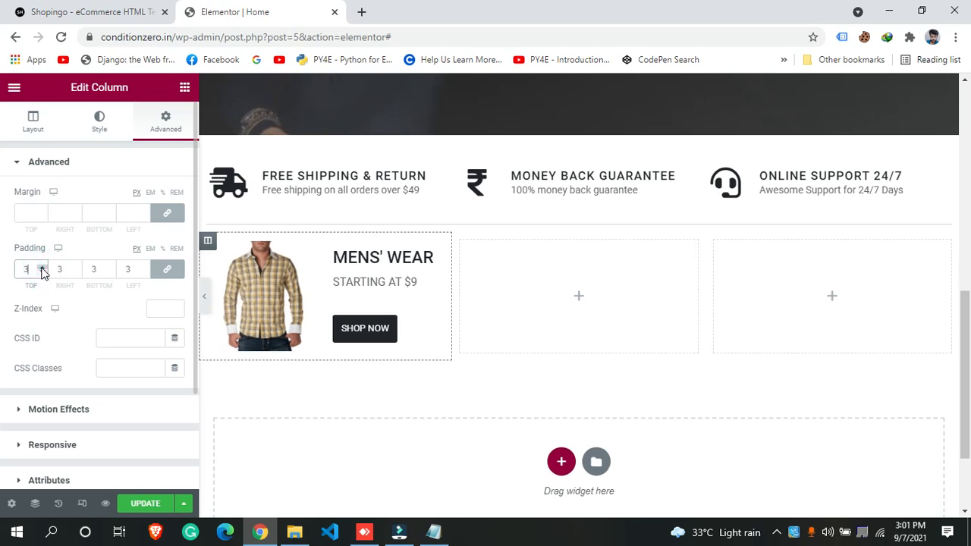
Try 13 px padding on the MENS' WEAR card's outer column, compare it with the Shopingo demo, and clear the padding values
left_click(41, 268)
left_click(42, 268)
left_click(42, 268)
left_click(42, 267)
left_click(41, 268)
left_click(42, 267)
left_click(41, 268)
left_click(41, 267)
left_click(41, 268)
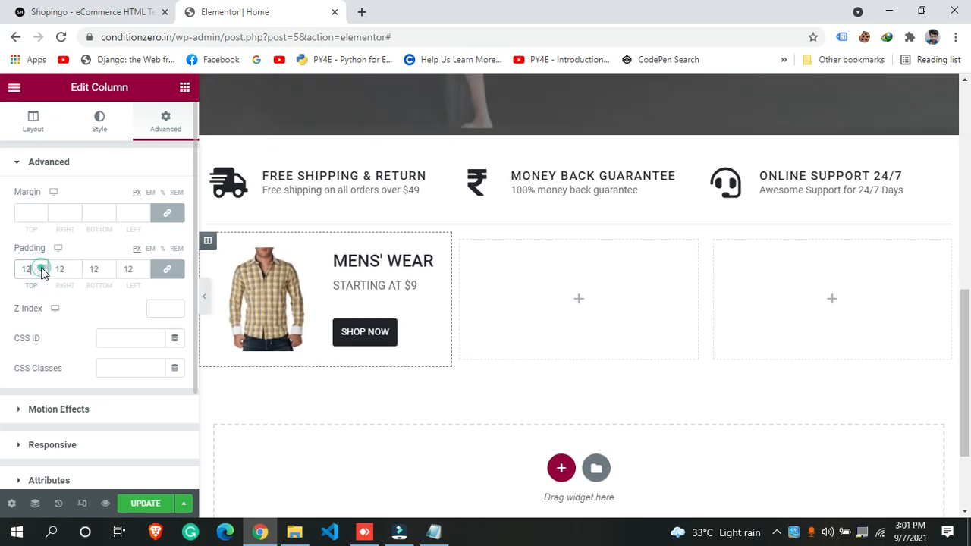
left_click(42, 268)
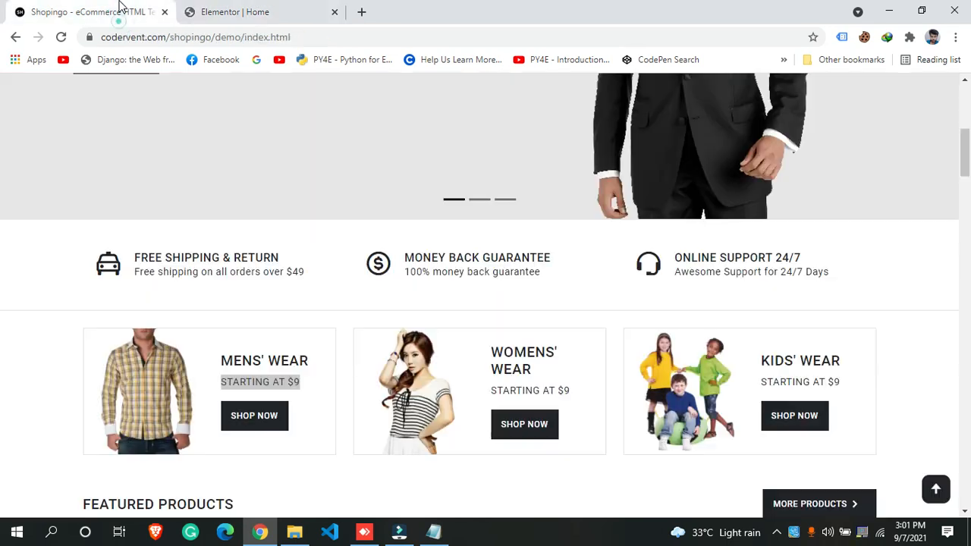
left_click(117, 11)
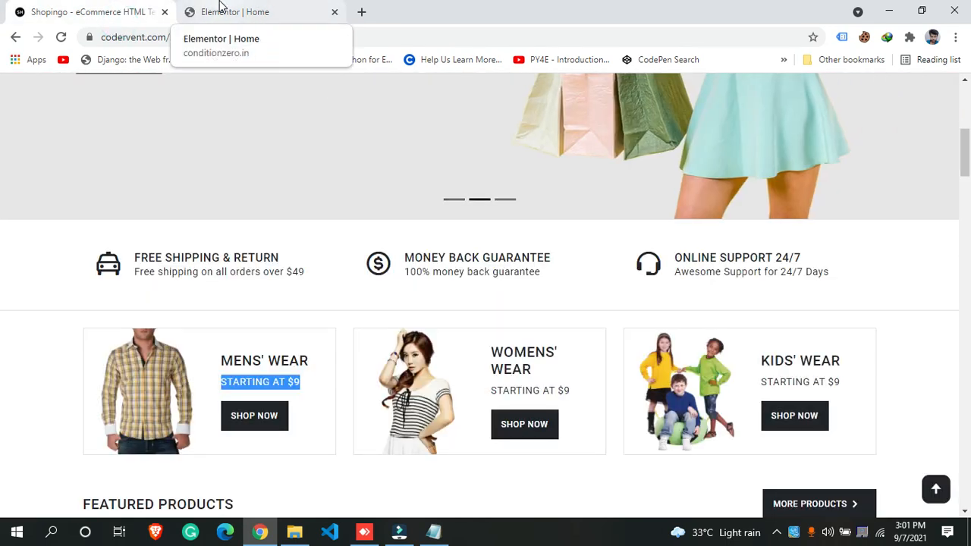
left_click(220, 9)
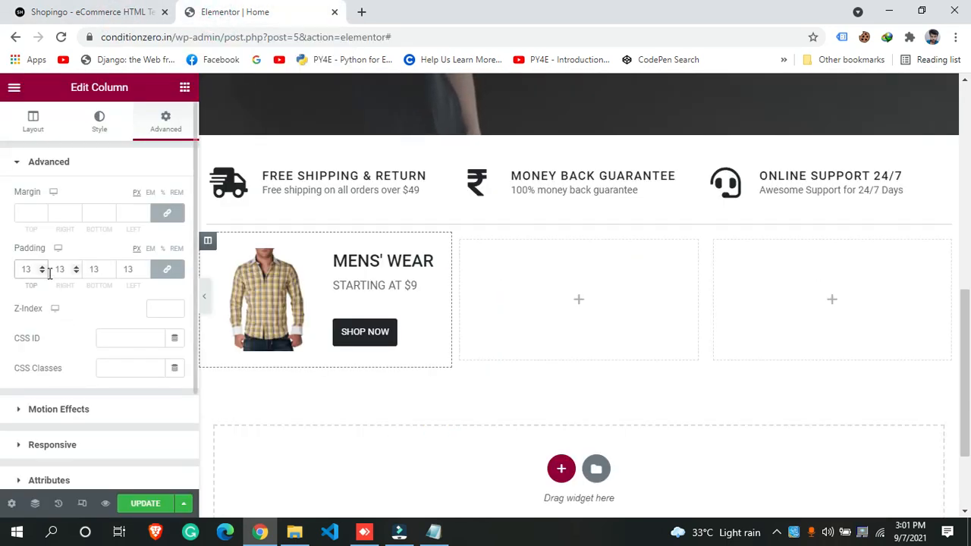
left_click_drag(40, 269, 15, 274)
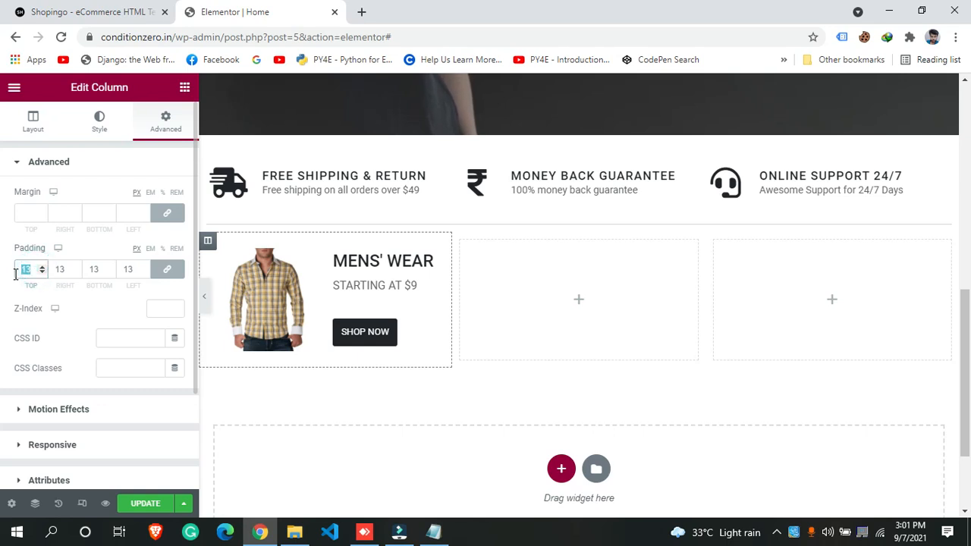
key("BackSpace")
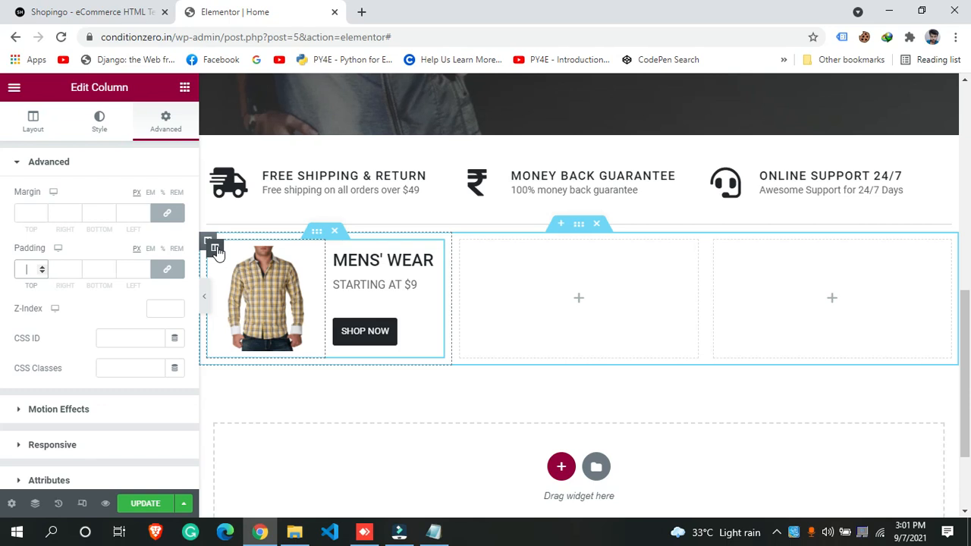
Try a Solid border on the shirt image's inner column after checking the Shopingo demo, and reset its border type to None
left_click(215, 251)
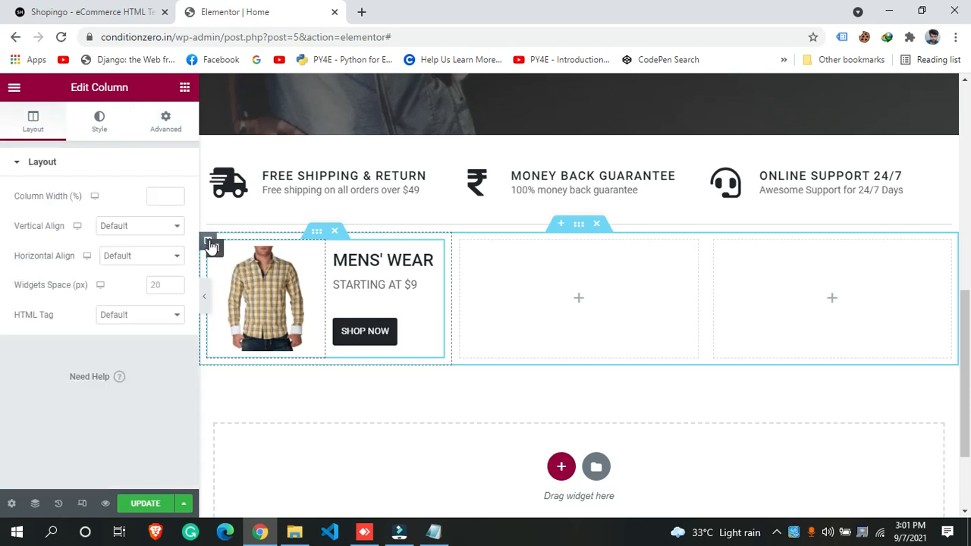
left_click(92, 12)
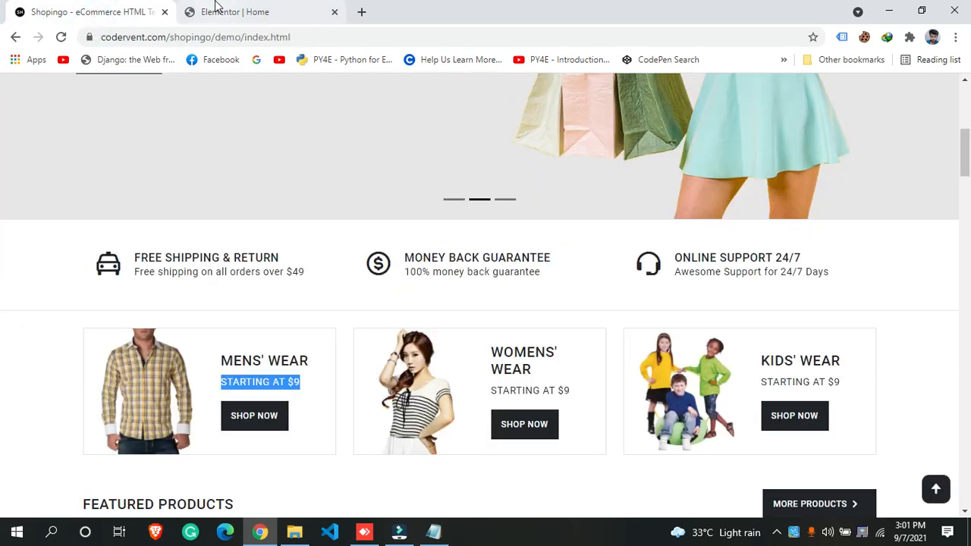
left_click(219, 11)
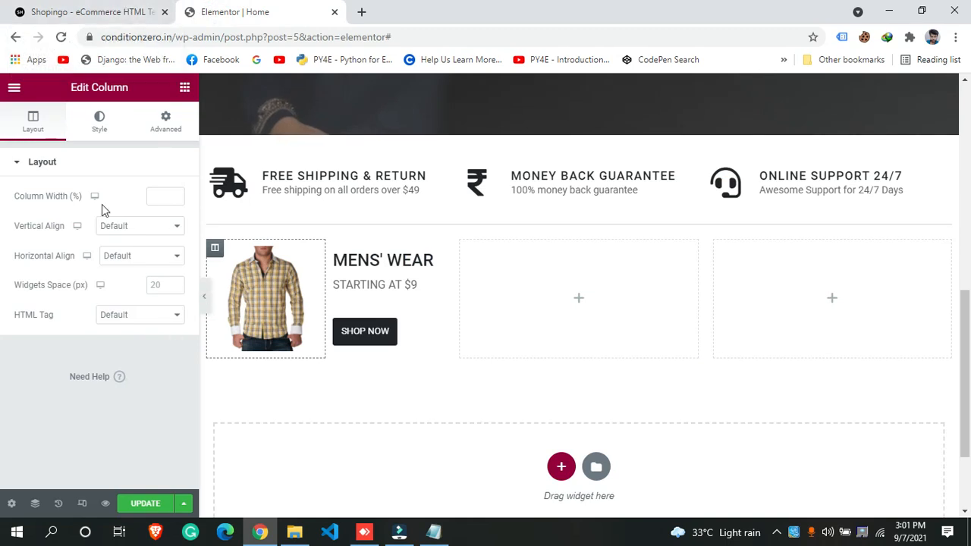
left_click(185, 129)
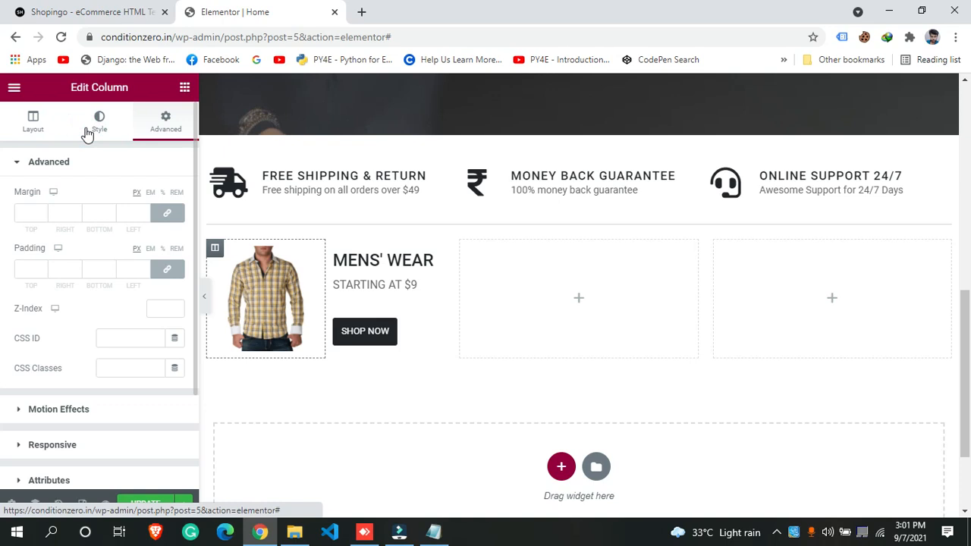
left_click(92, 125)
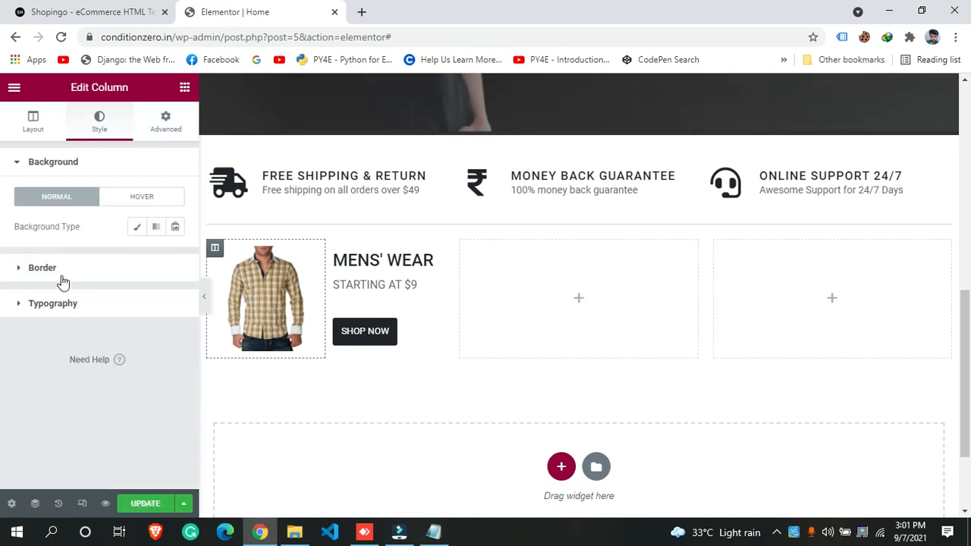
left_click(37, 274)
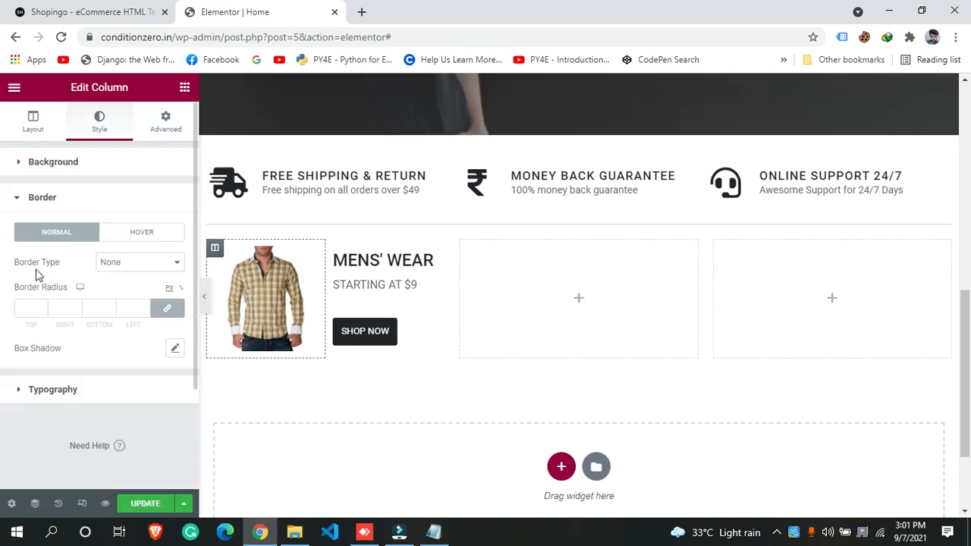
left_click(110, 261)
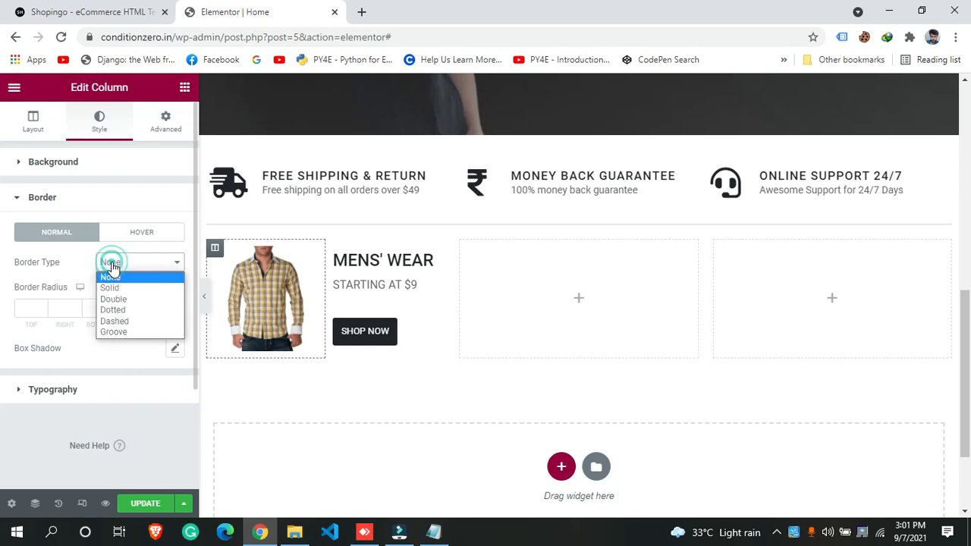
left_click(111, 288)
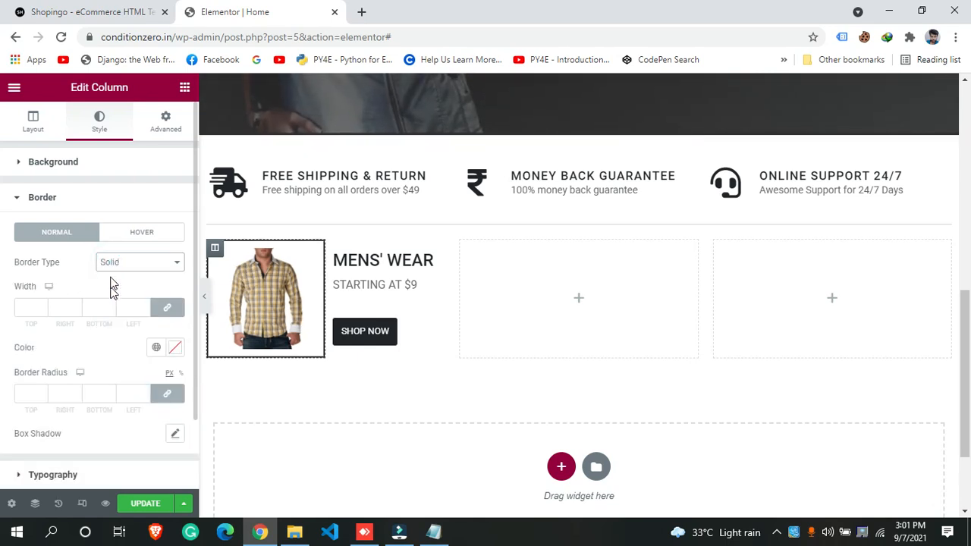
left_click(110, 275)
left_click(122, 279)
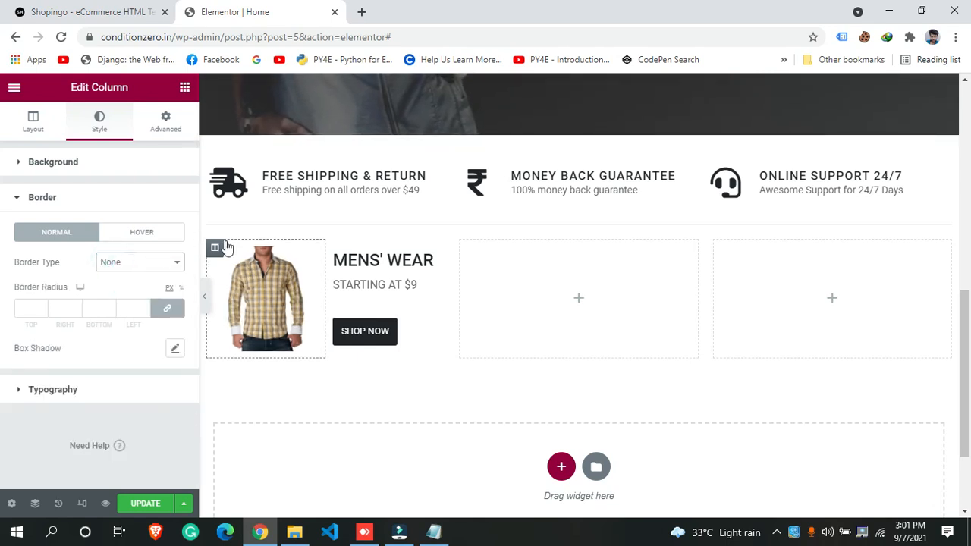
Select the outer column of the MENS' WEAR card and set its border type to Solid
left_click(165, 121)
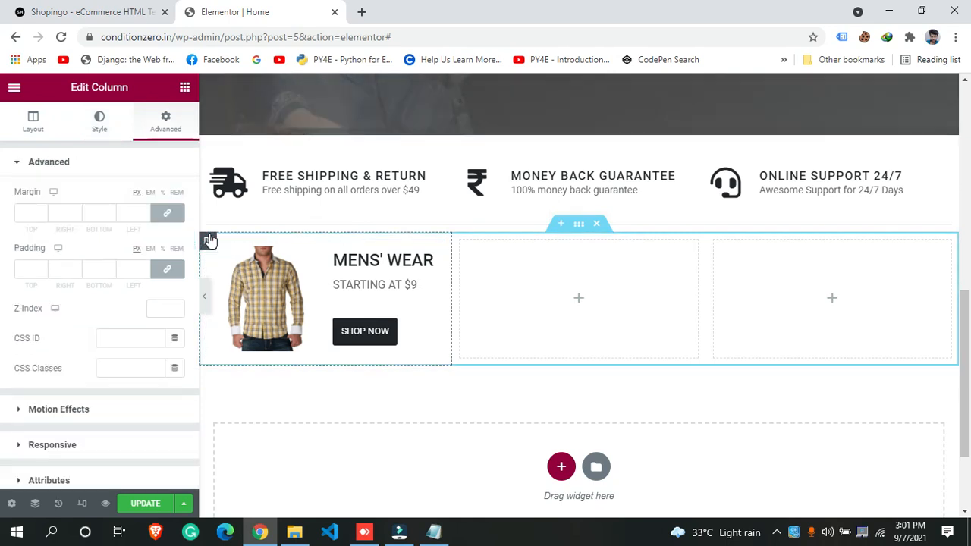
scroll(60, 314, "down", 2)
scroll(63, 320, "up", 2)
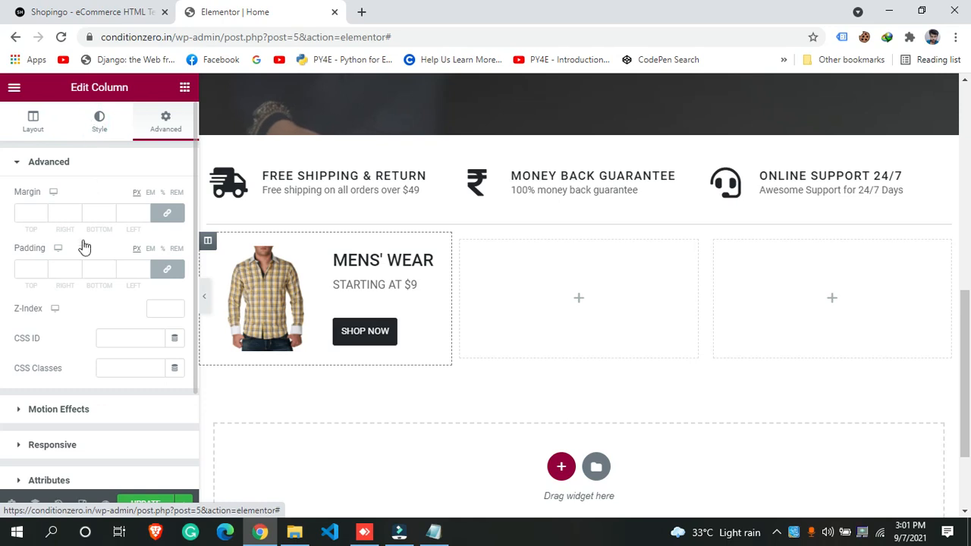
left_click(28, 270)
left_click(70, 270)
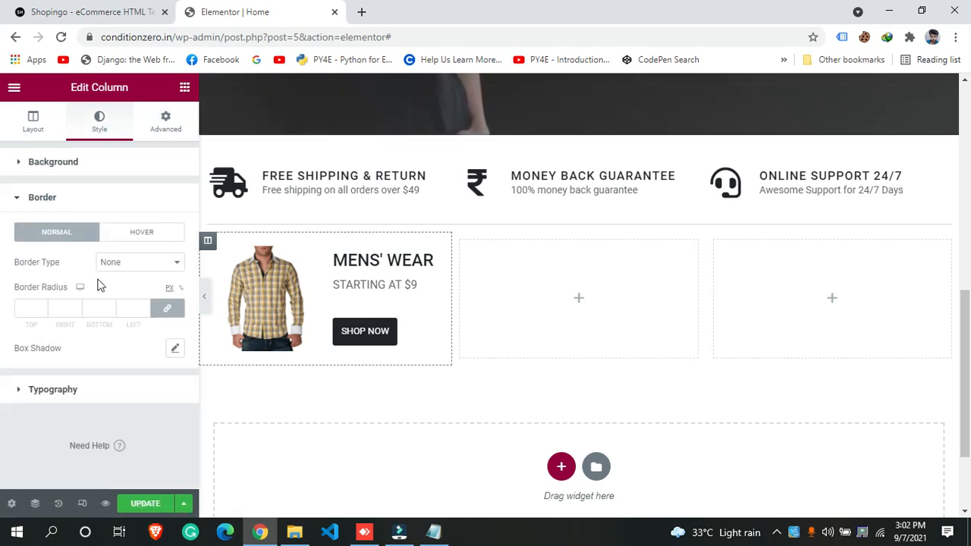
left_click(112, 262)
left_click(104, 287)
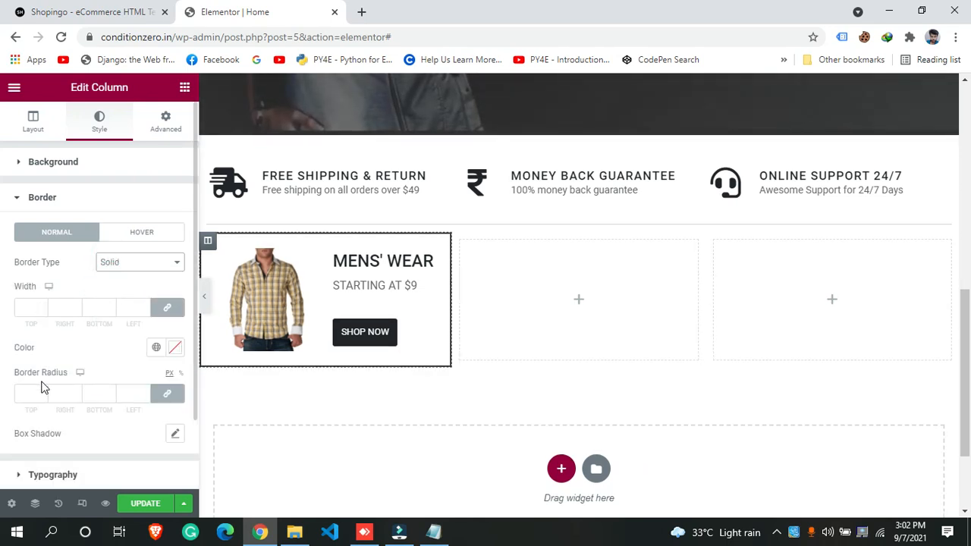
scroll(42, 387, "down", 1)
scroll(15, 379, "up", 1)
Try border widths of 0.1, 0.3 and 0.4 on all four sides of the MENS' WEAR card's outer column
left_click(32, 302)
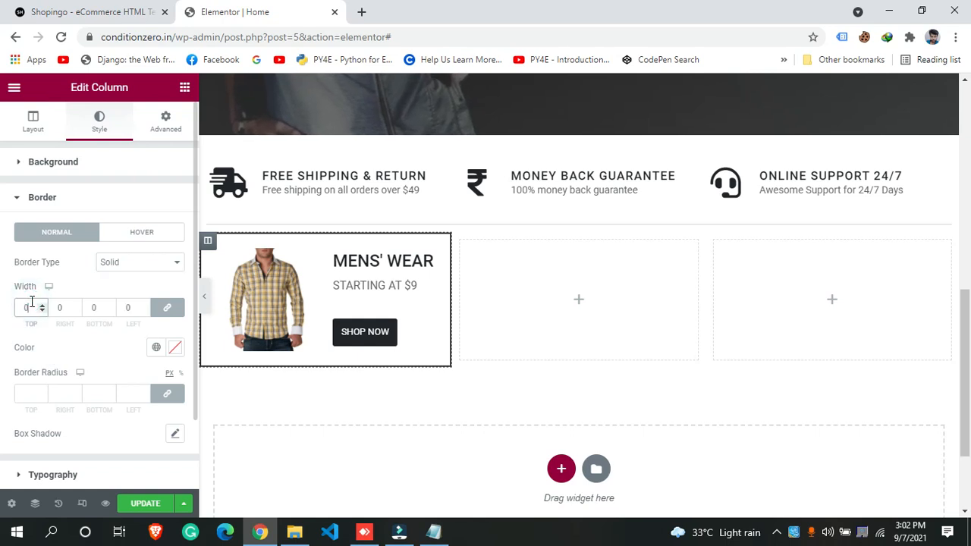
type(".1")
type(".3")
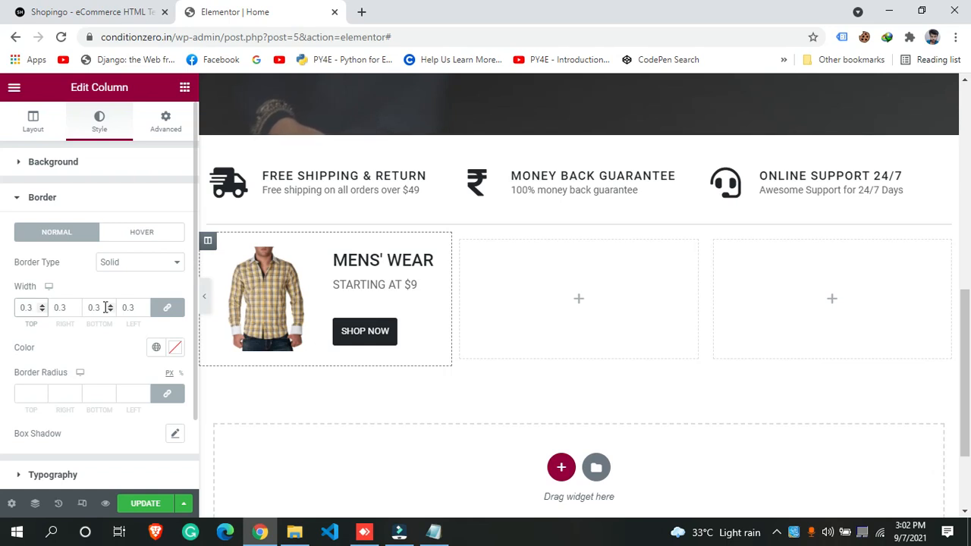
type("4")
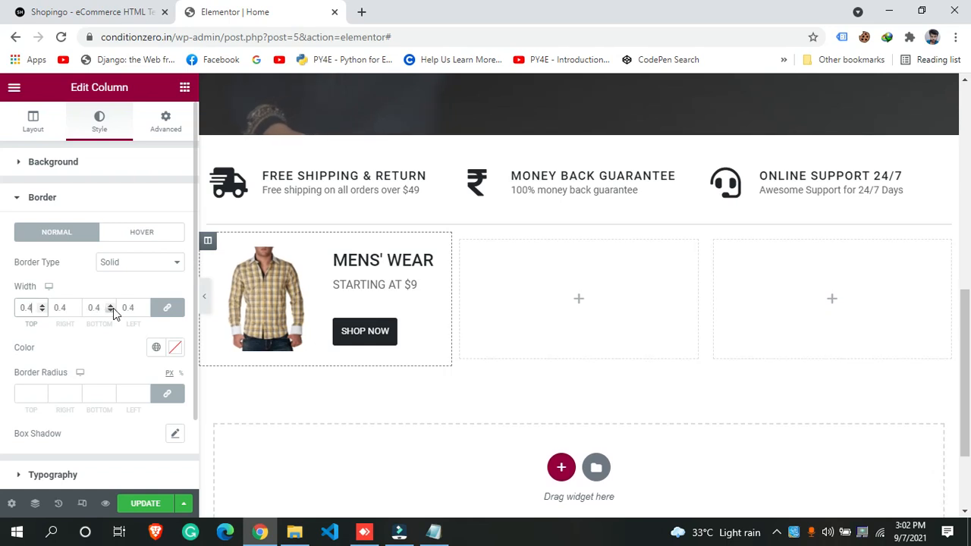
Set the border color of the MENS' WEAR card's outer column to light grey #CBC7C7
left_click(175, 349)
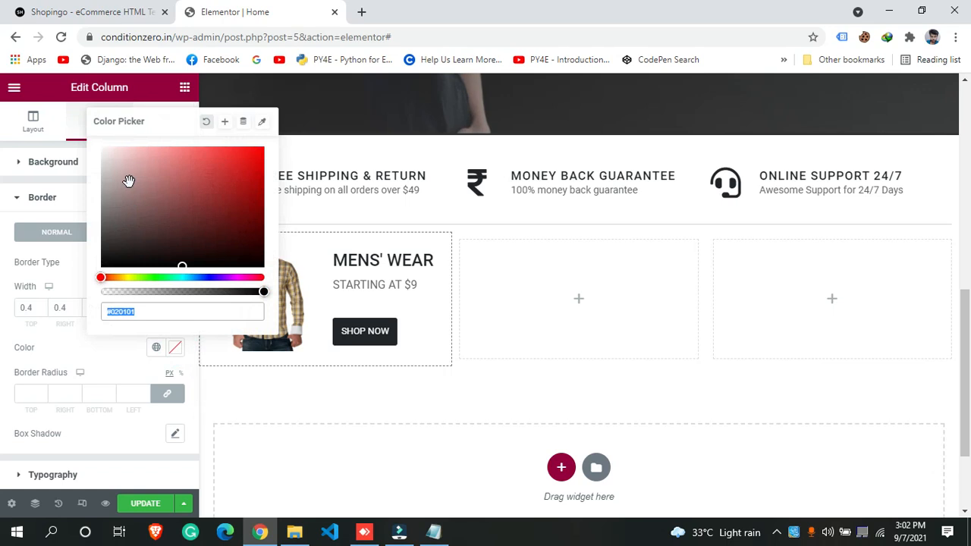
left_click(117, 203)
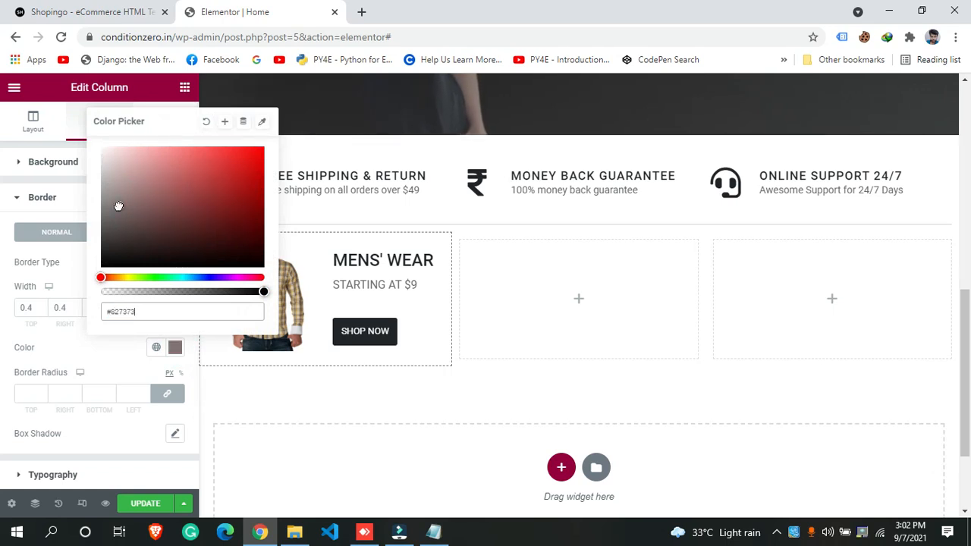
left_click(248, 217)
left_click_drag(144, 180, 97, 173)
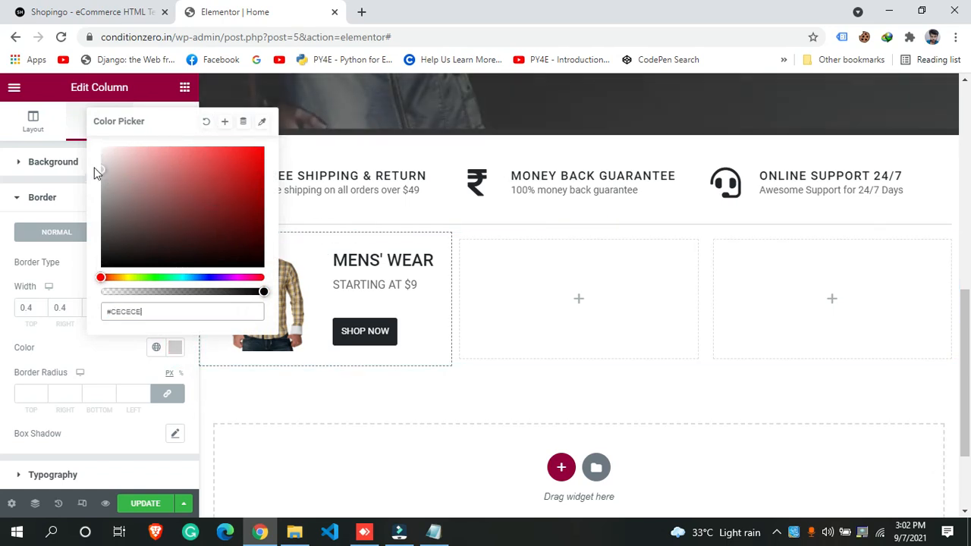
left_click(119, 359)
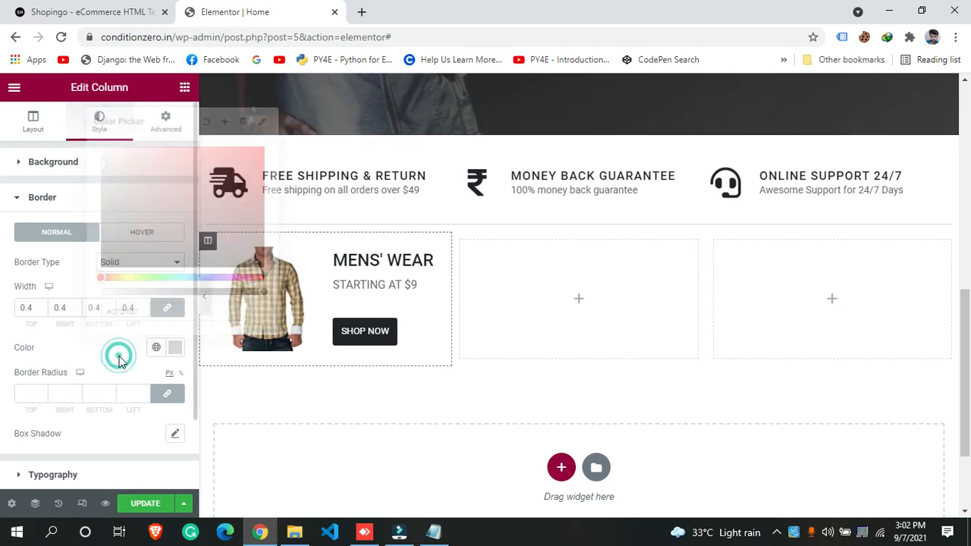
left_click(178, 350)
left_click(103, 170)
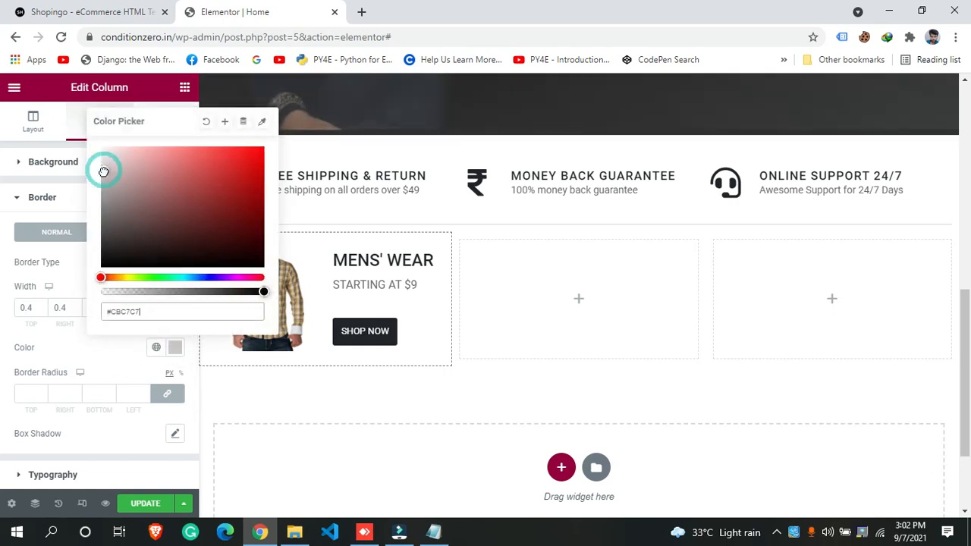
left_click(60, 347)
Set the outer column's border width to 0.6 on all four sides, trying 1 for comparison, and reselect the Solid border type
double_click(31, 307)
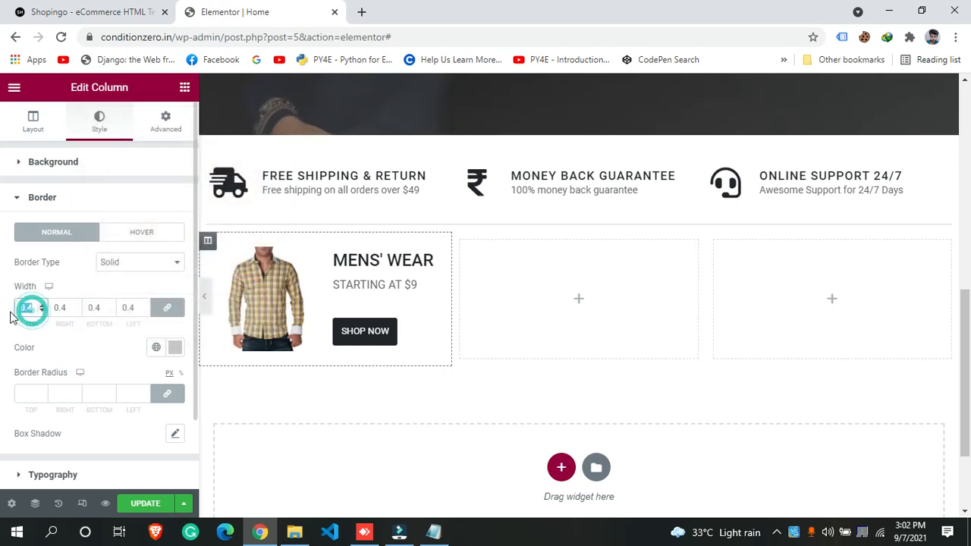
type("1")
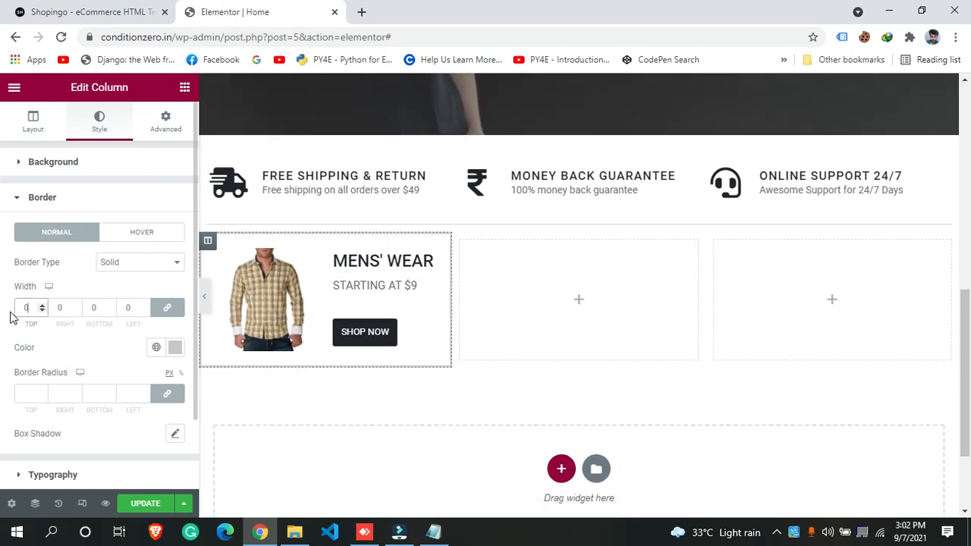
type(".6")
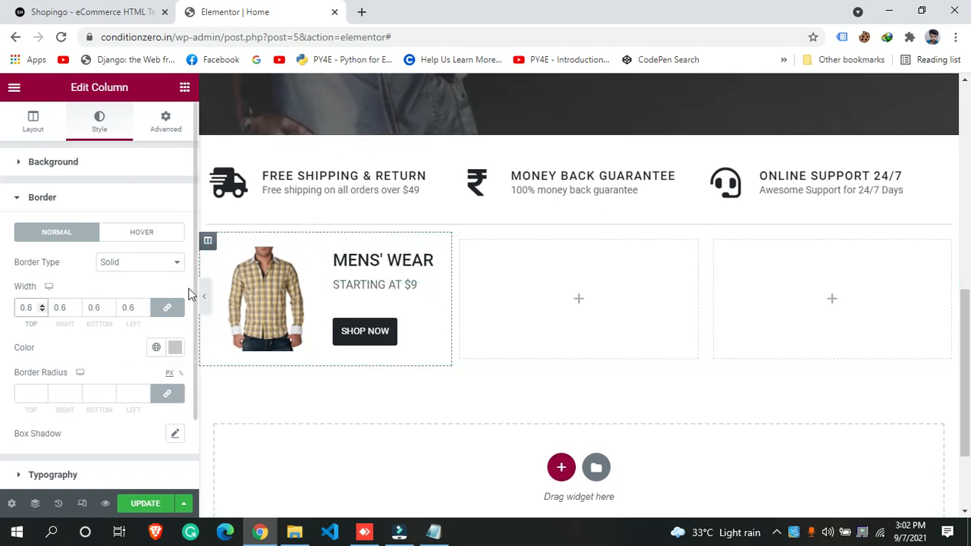
left_click(390, 401)
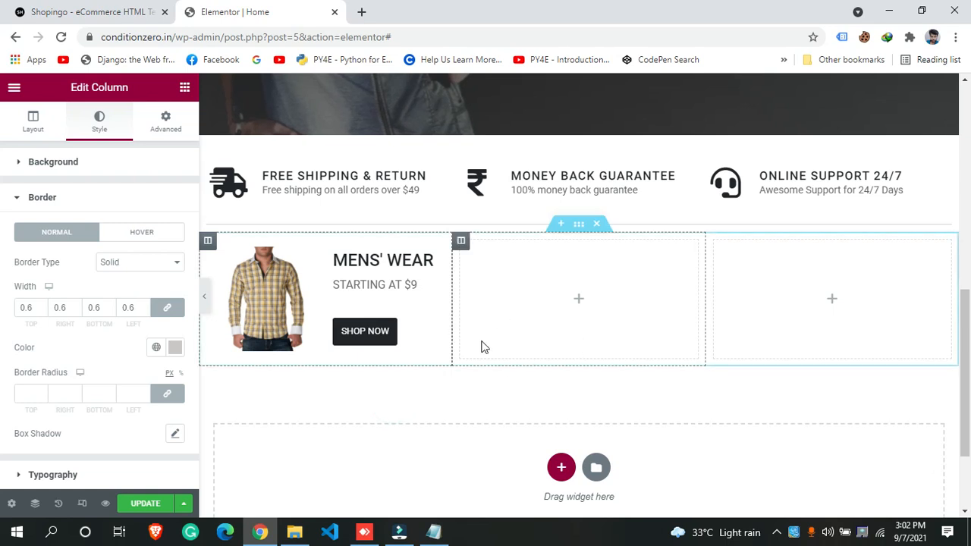
left_click(109, 263)
left_click(104, 287)
scroll(74, 390, "down", 2)
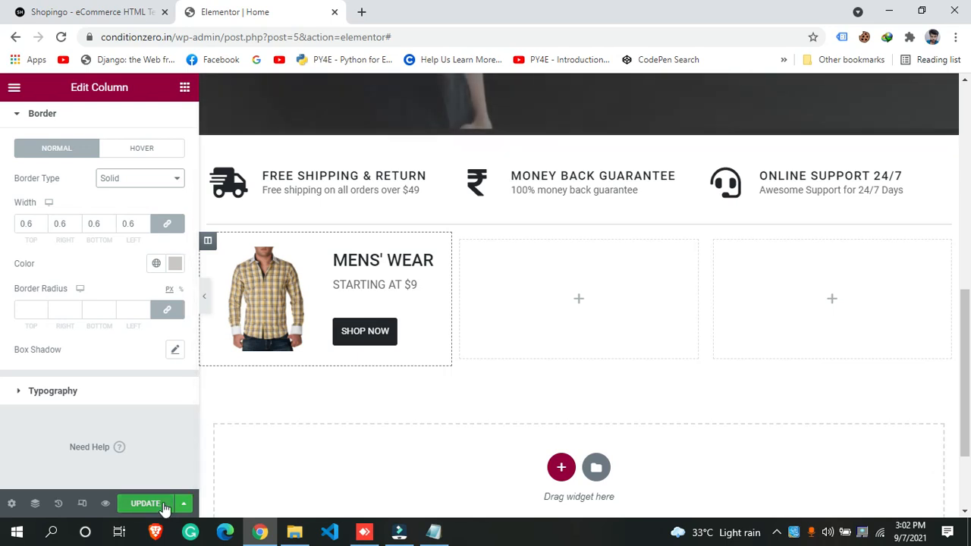
Preview the page with the editing panel hidden and compare the bordered MENS' WEAR card with the Shopingo demo's card
left_click(204, 297)
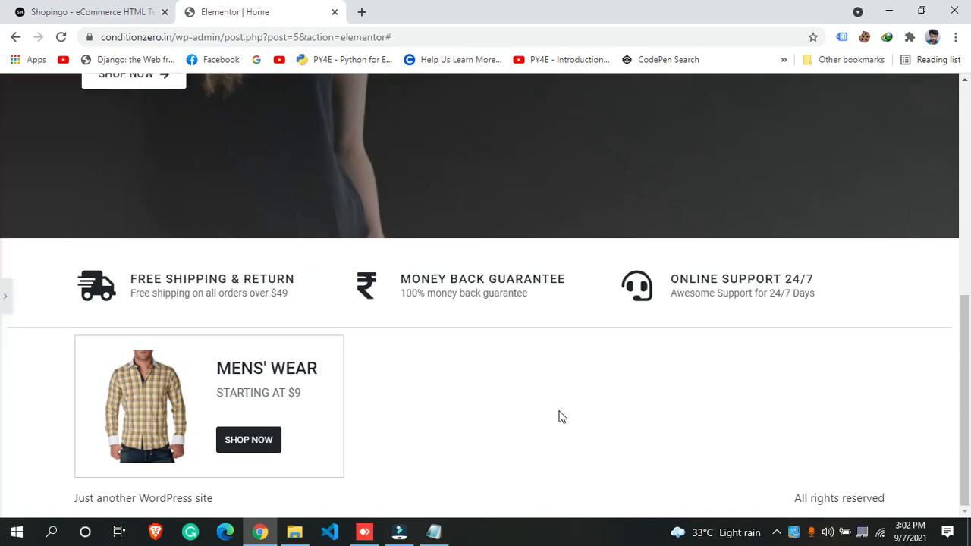
left_click(38, 12)
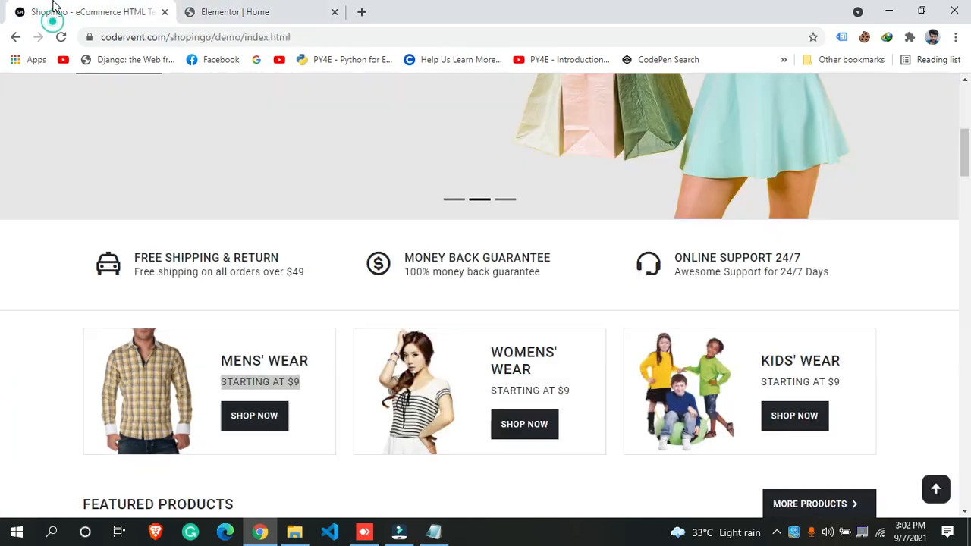
left_click(255, 10)
left_click(89, 9)
left_click(241, 10)
left_click(76, 9)
left_click(232, 9)
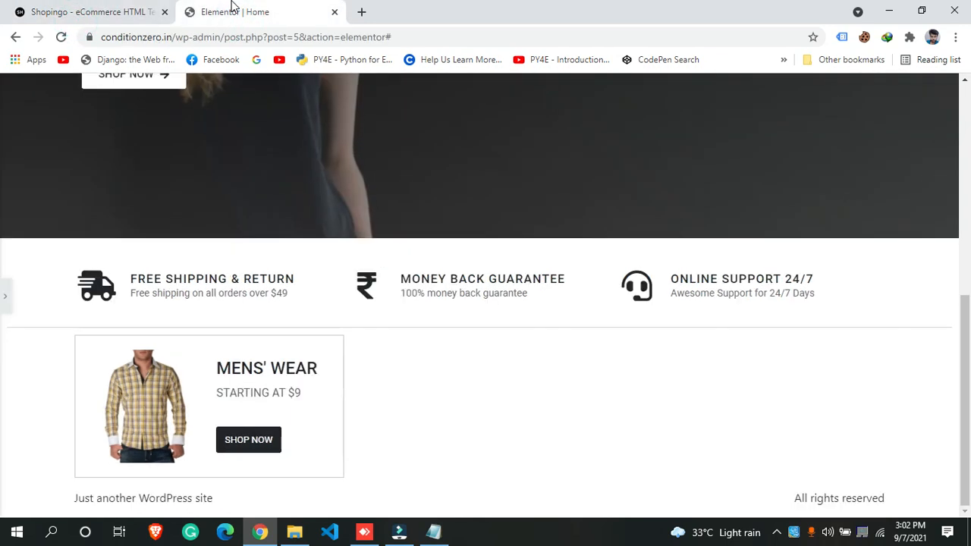
Compare the MENS' WEAR card's border and layout with the Shopingo demo, and bring back the editing panel
left_click(22, 10)
left_click(220, 7)
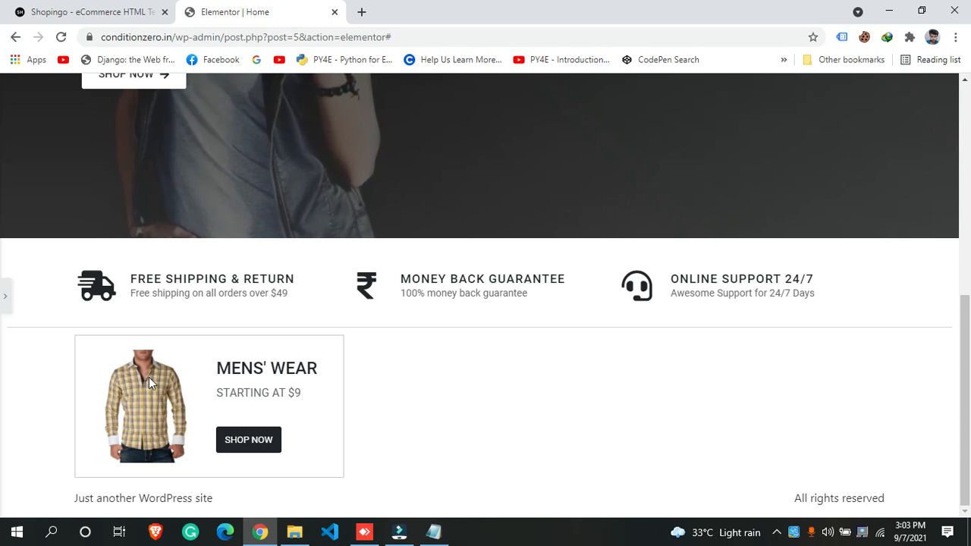
left_click(91, 11)
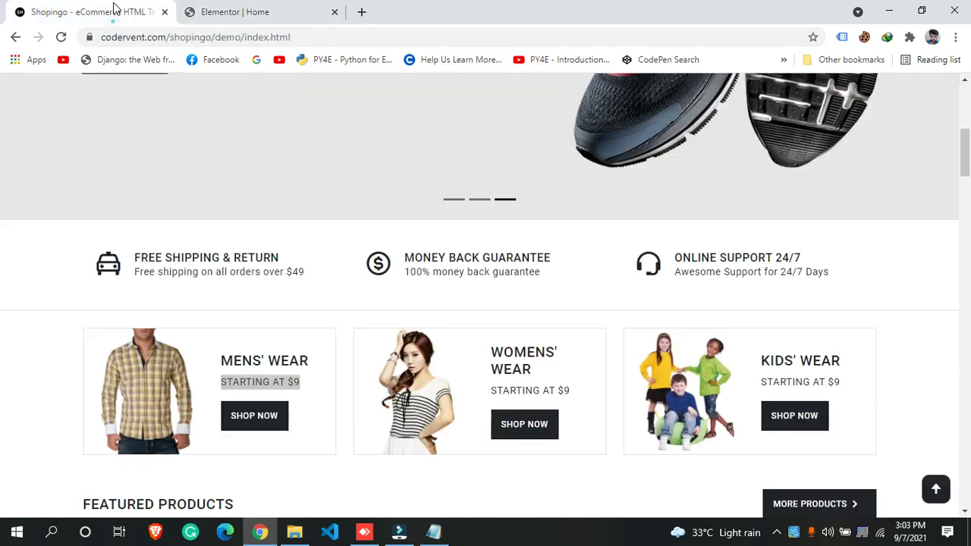
left_click(253, 9)
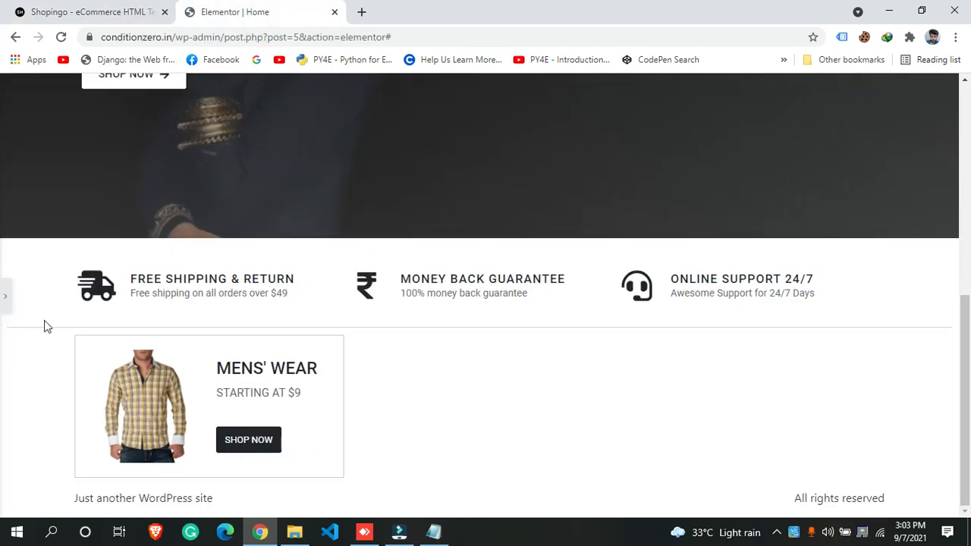
left_click(6, 298)
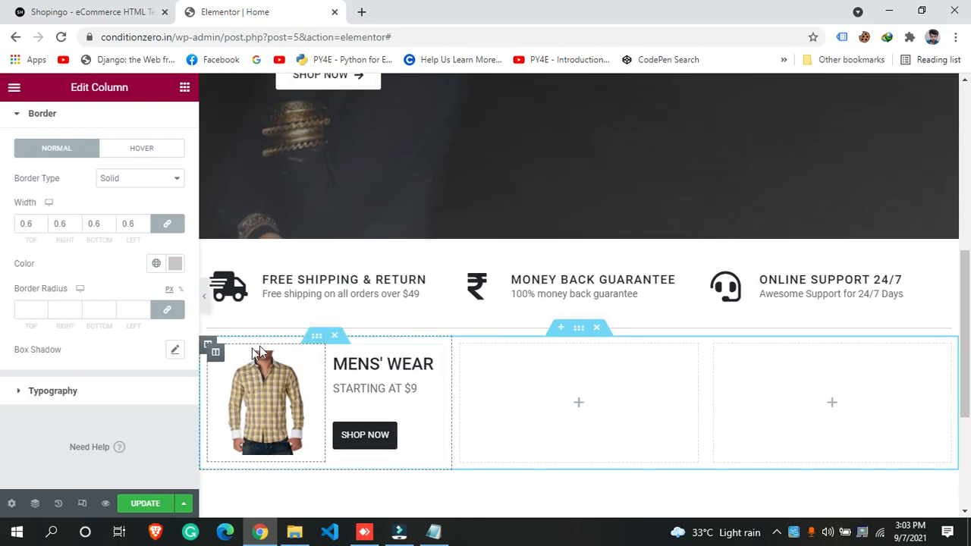
Duplicate the outer column of the MENS' WEAR card twice
right_click(207, 346)
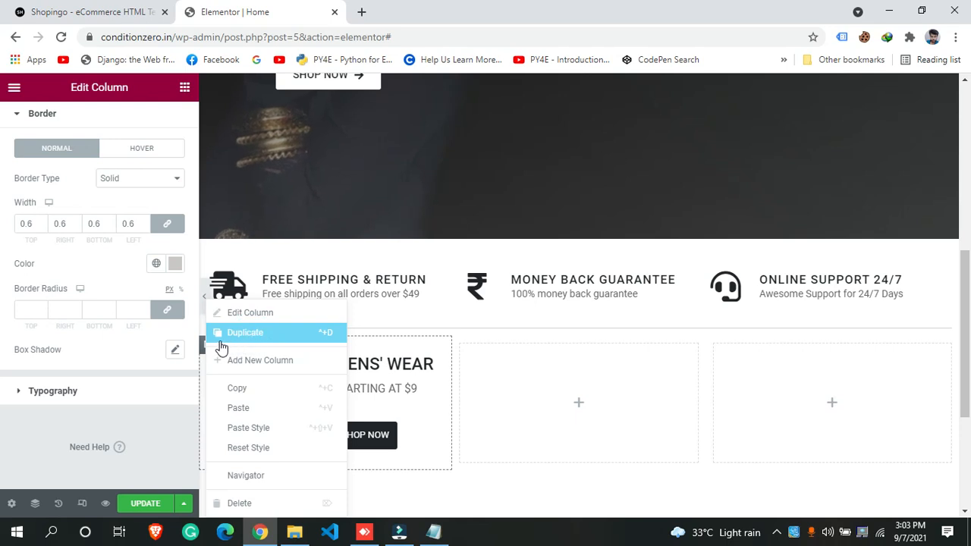
left_click(220, 341)
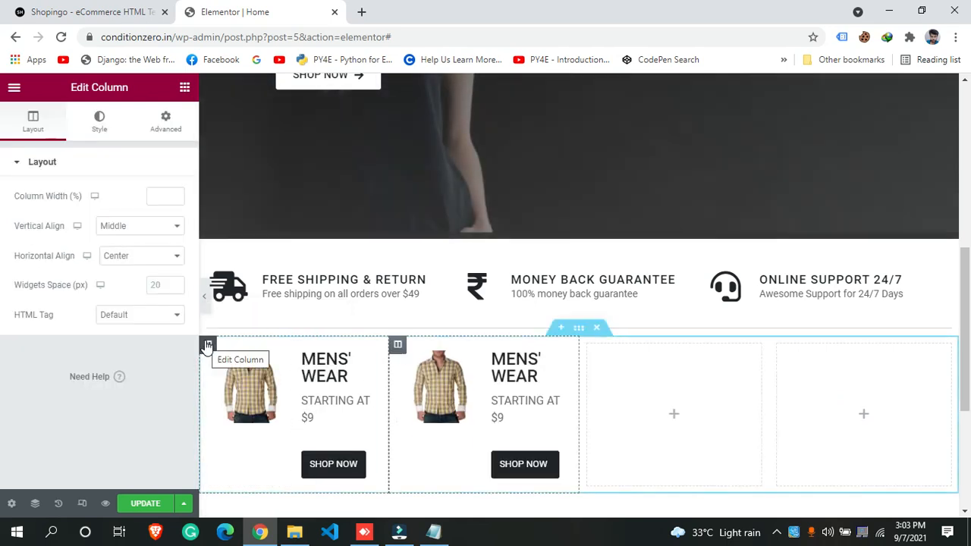
right_click(221, 338)
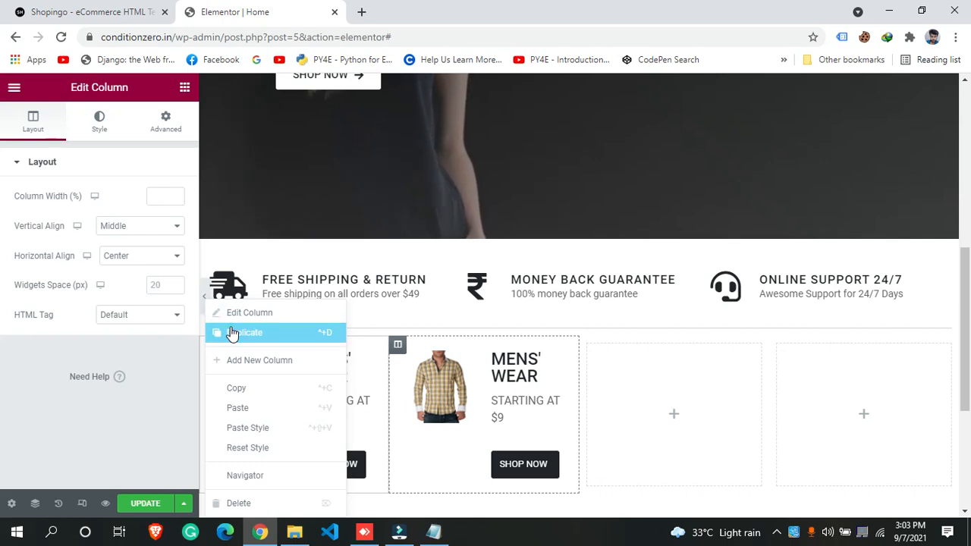
left_click(232, 333)
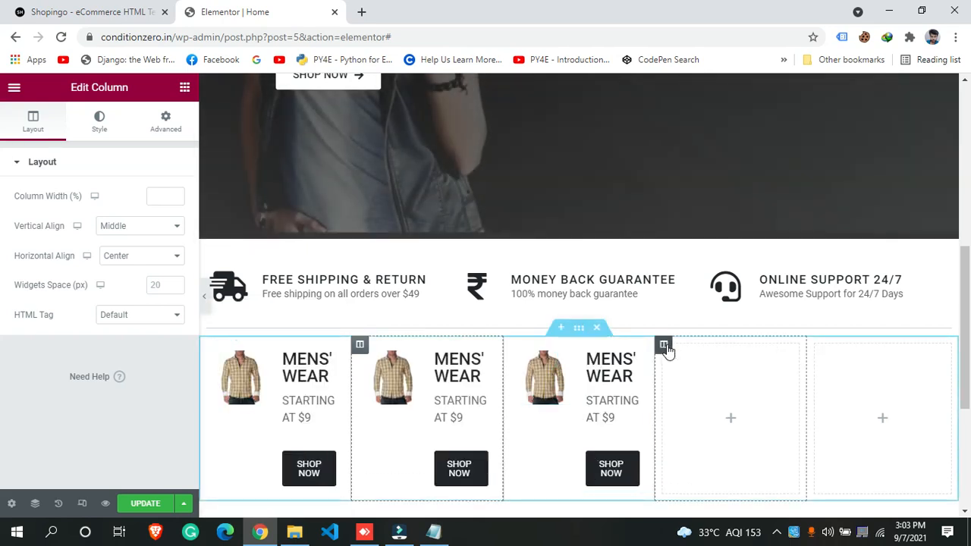
Delete the two empty columns beside the three MENS' WEAR cards
right_click(664, 346)
left_click(700, 503)
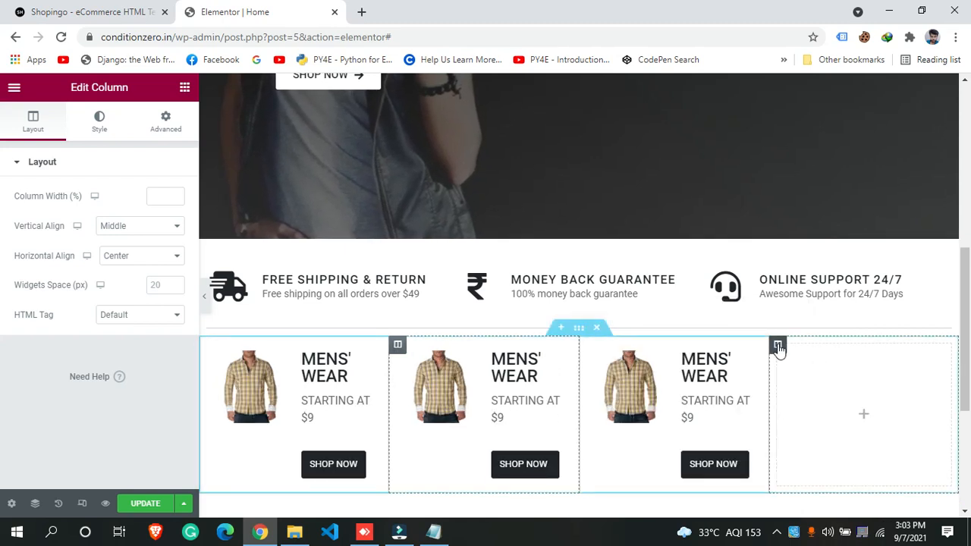
right_click(778, 346)
left_click(819, 504)
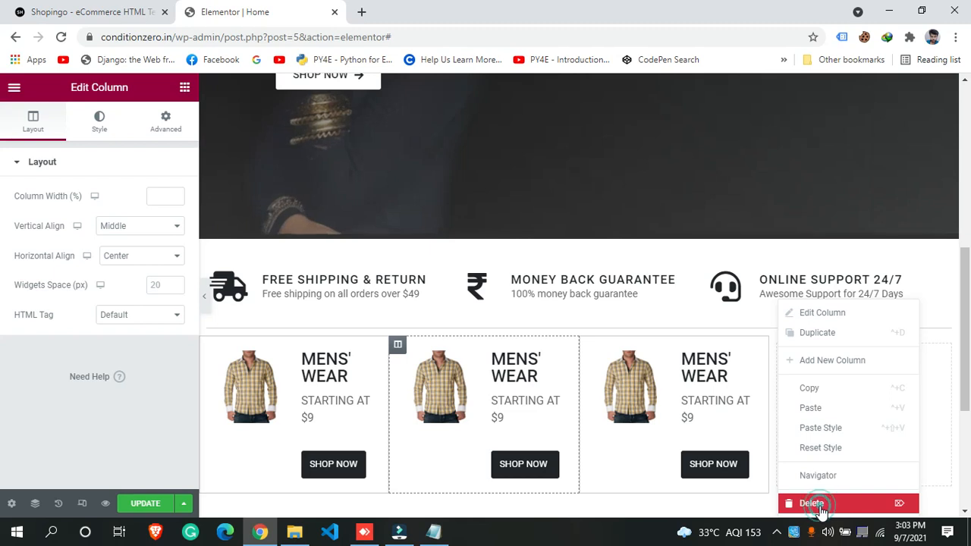
Replace the middle card's image with the media library picture of the woman in the striped top
left_click(516, 388)
left_click(55, 230)
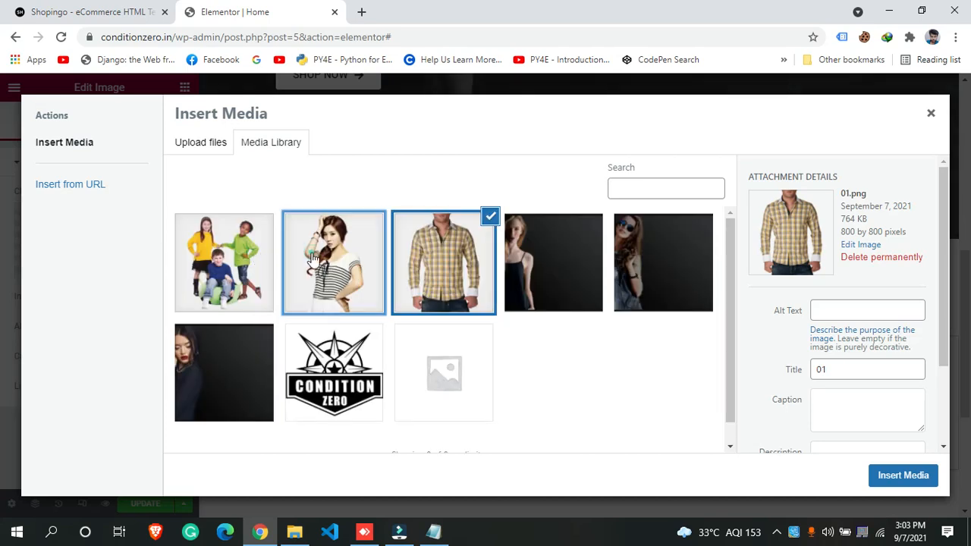
left_click(313, 258)
left_click(914, 476)
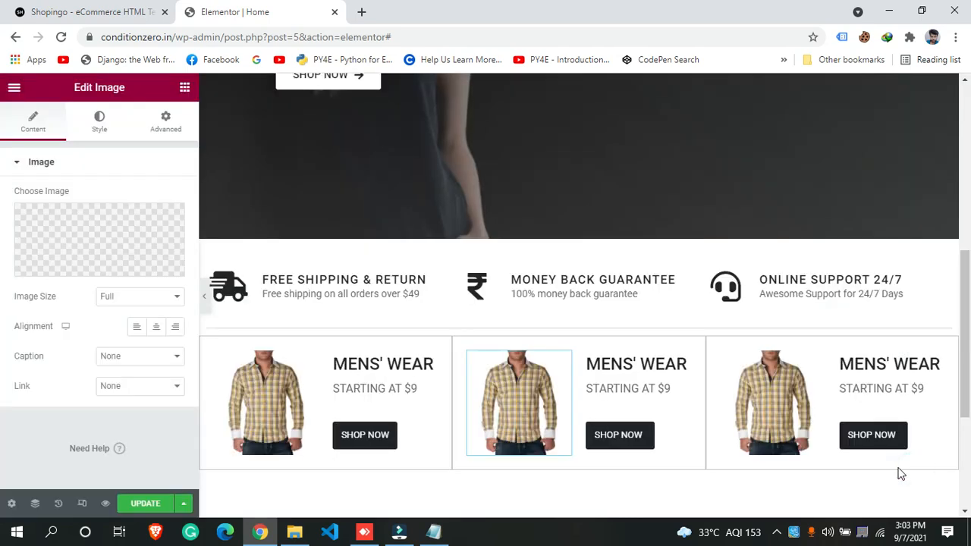
Copy the WOMENS' WEAR heading from the Shopingo demo and make it the middle card's title
left_click(113, 8)
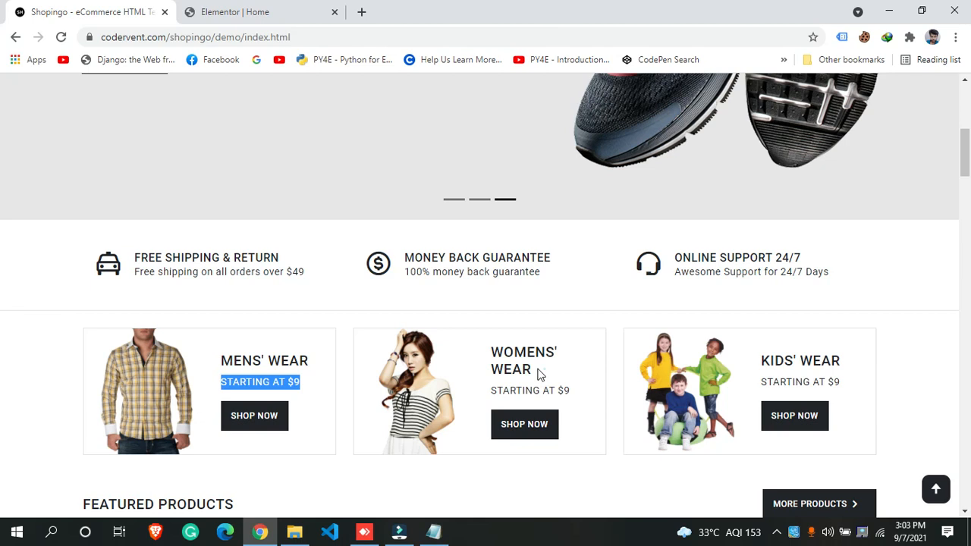
left_click_drag(539, 375, 494, 358)
right_click(501, 350)
left_click(520, 362)
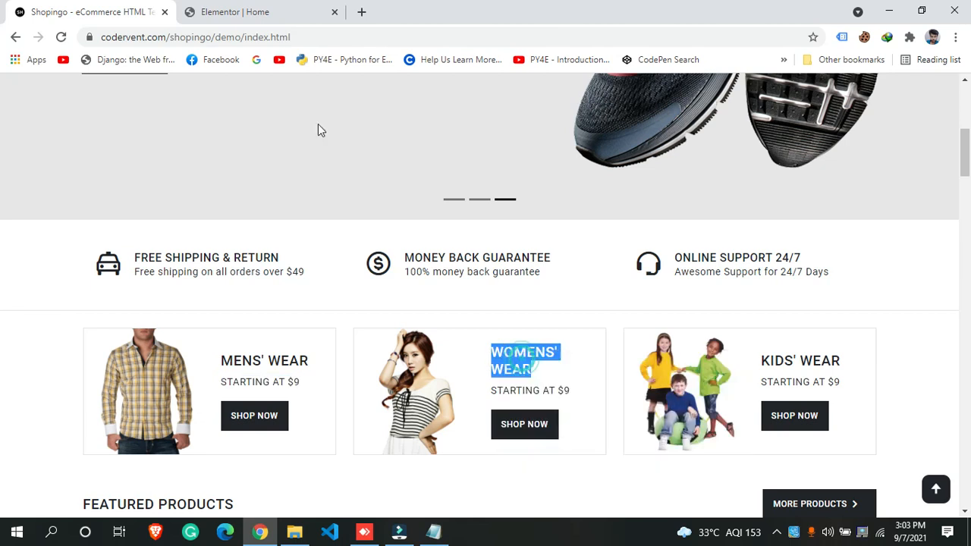
left_click(232, 12)
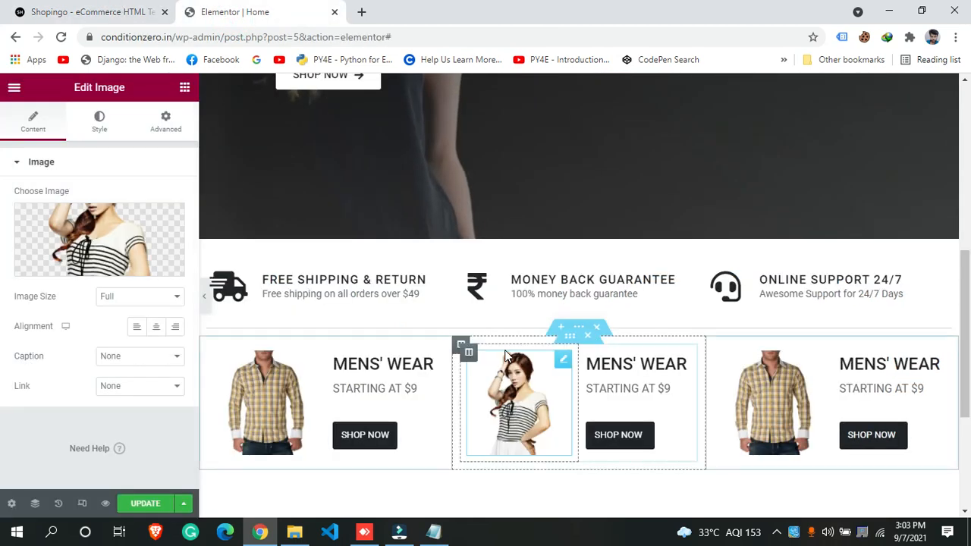
left_click(604, 363)
triple_click(86, 216)
key("ctrl+v")
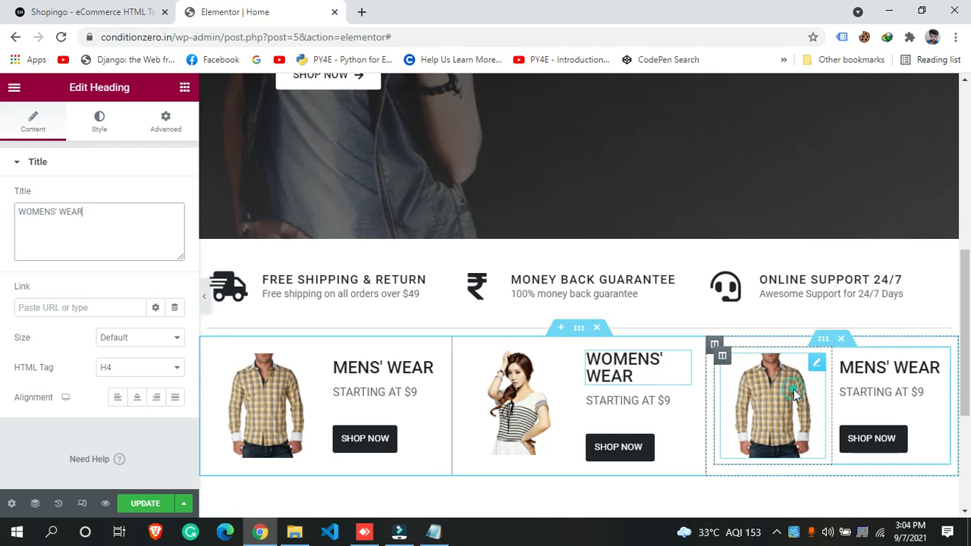
Replace the third card's image with the media library picture of the three children
left_click(794, 392)
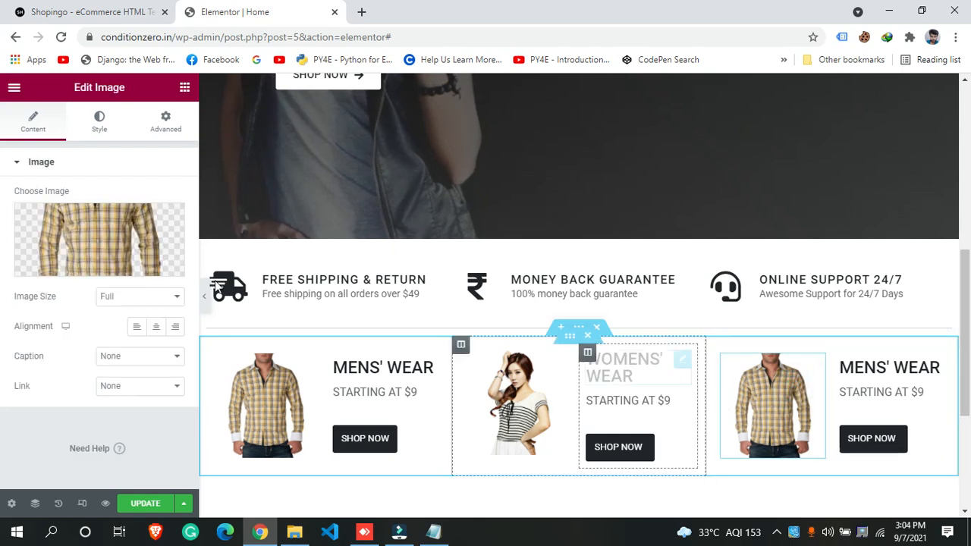
left_click(63, 246)
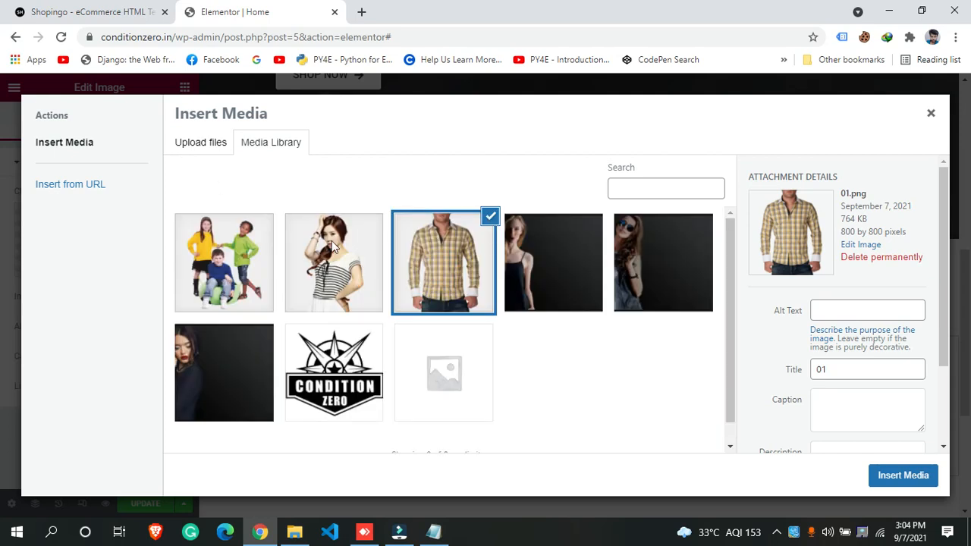
left_click(232, 247)
left_click(896, 475)
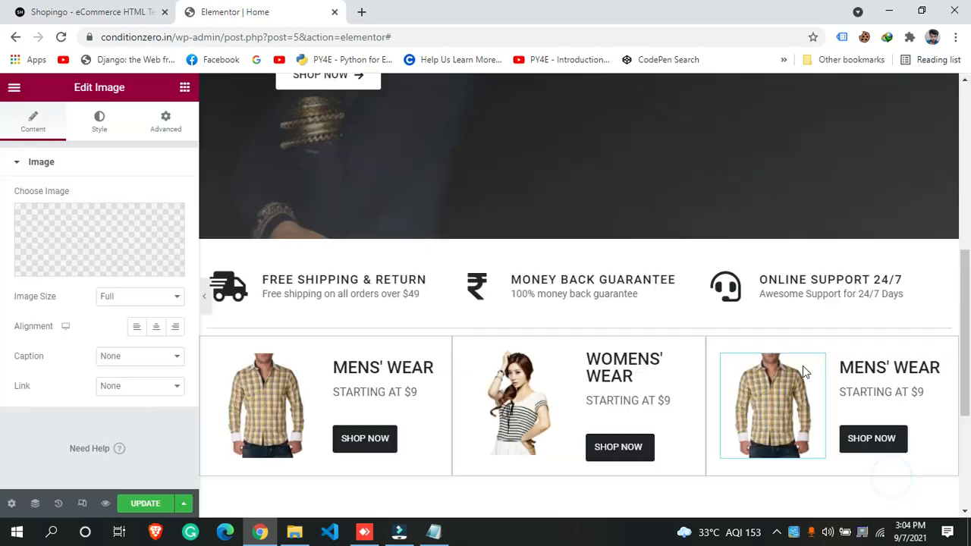
Copy the KIDS' WEAR heading from the Shopingo demo into the third card's title and update the page
left_click(872, 361)
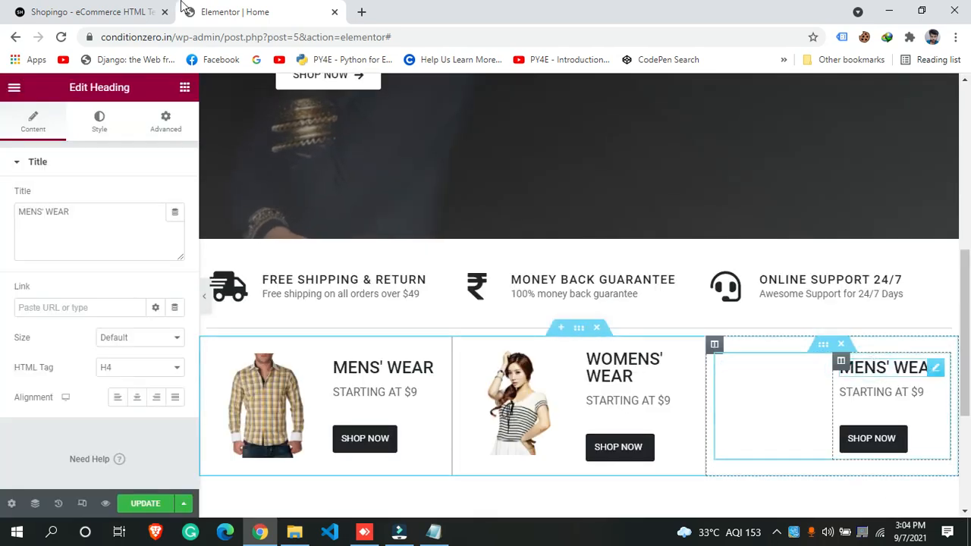
left_click(35, 12)
left_click_drag(842, 356, 762, 359)
right_click(761, 361)
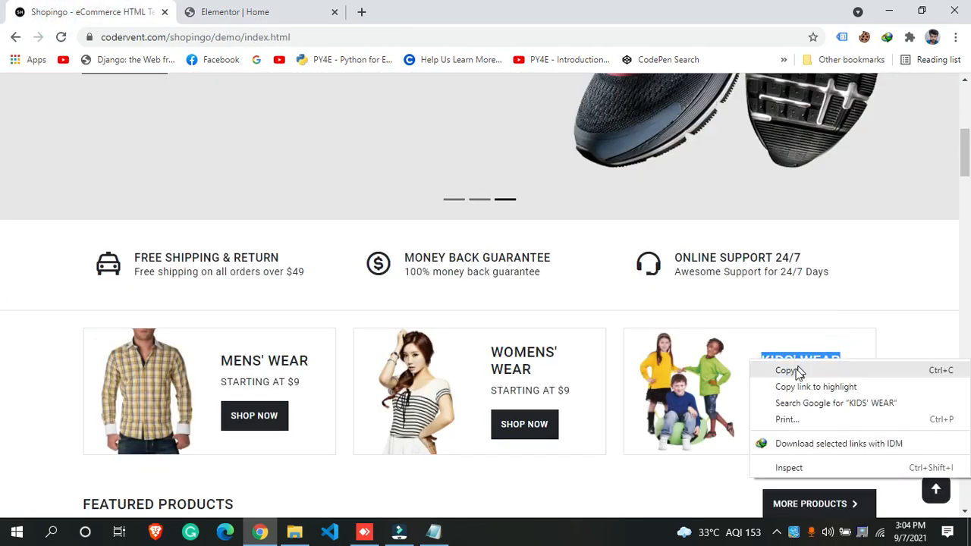
left_click(796, 371)
left_click(293, 13)
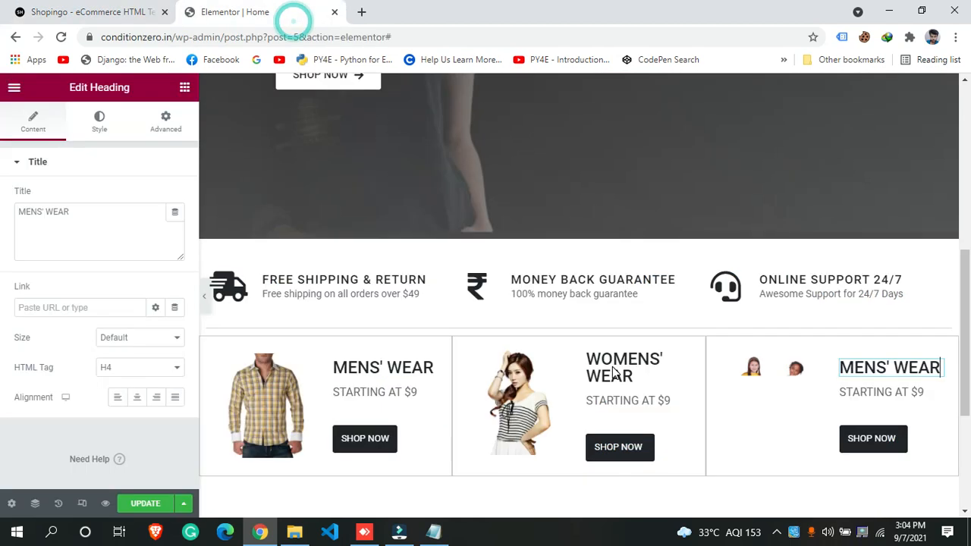
key("ctrl+a")
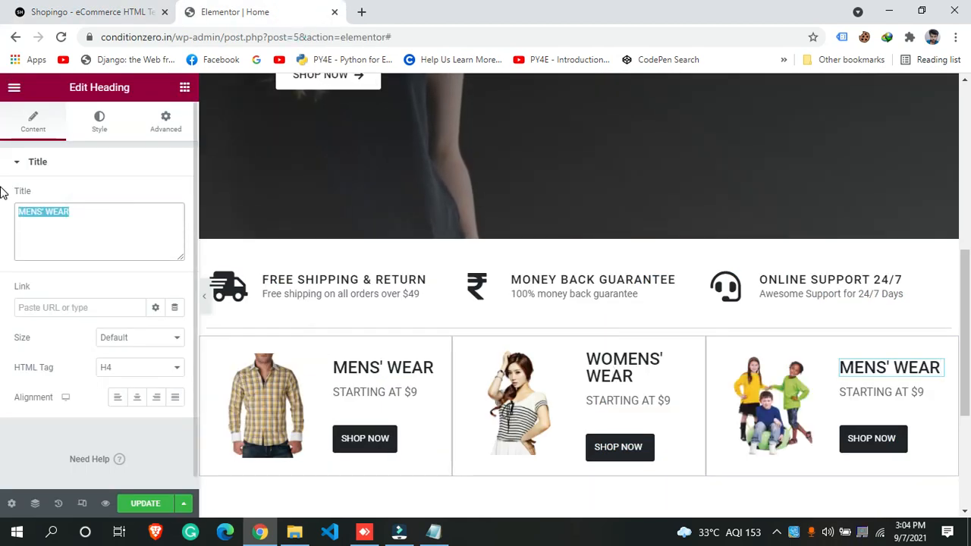
type("KIDS' WEAR")
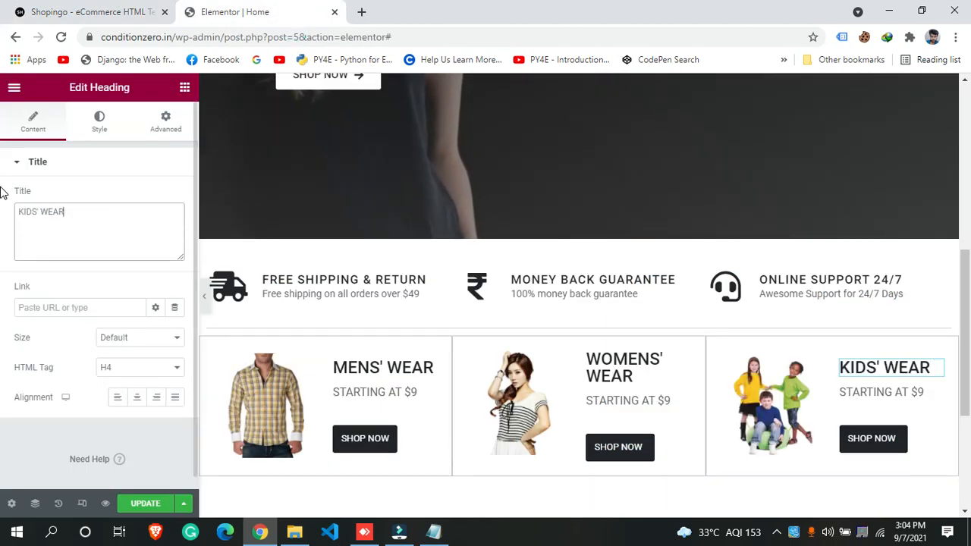
left_click(144, 509)
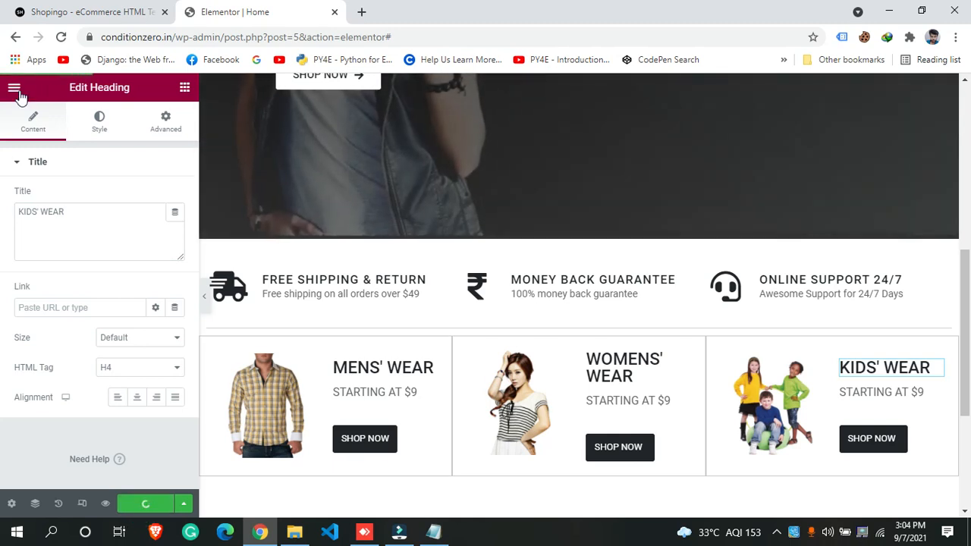
Open the page settings and look through the status and page layout options without changing them
left_click(16, 88)
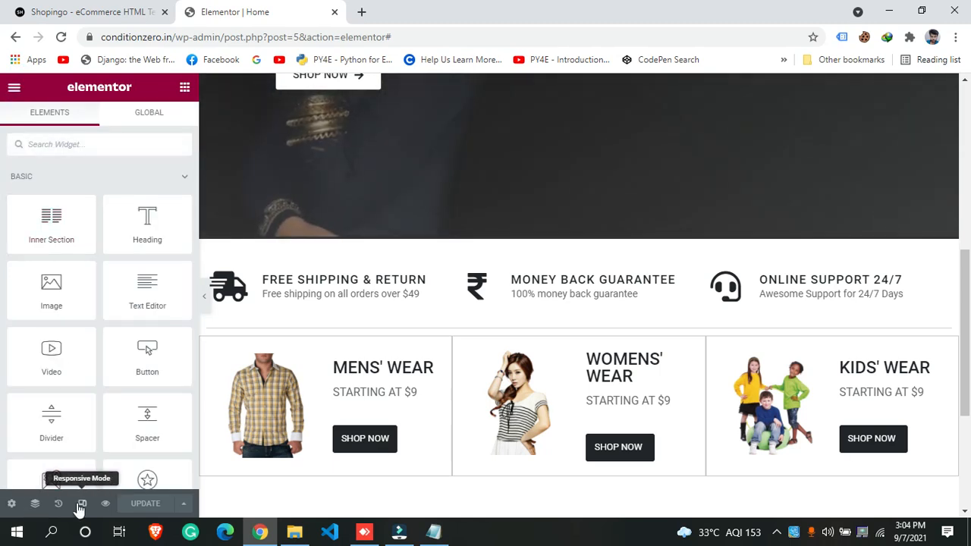
left_click(13, 503)
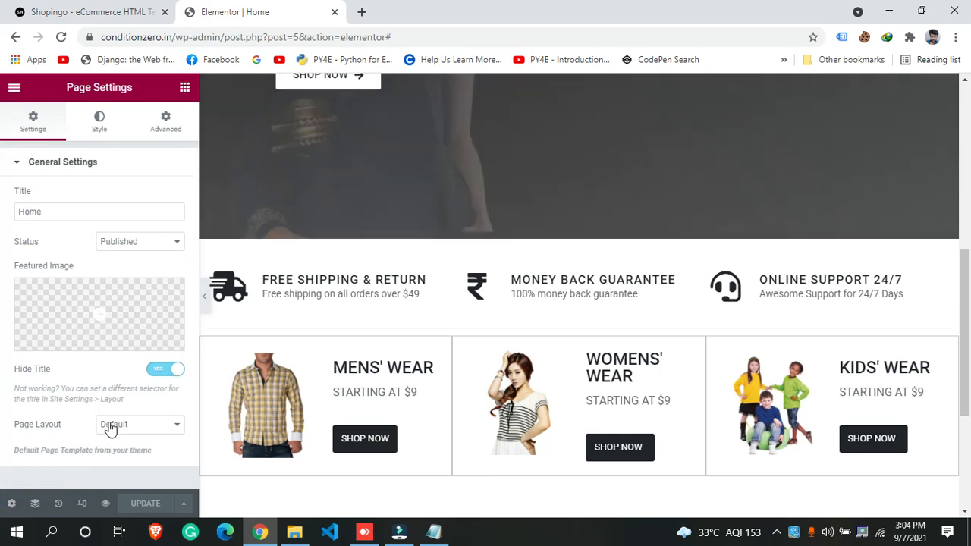
left_click(141, 244)
left_click(140, 244)
left_click(140, 244)
left_click(141, 243)
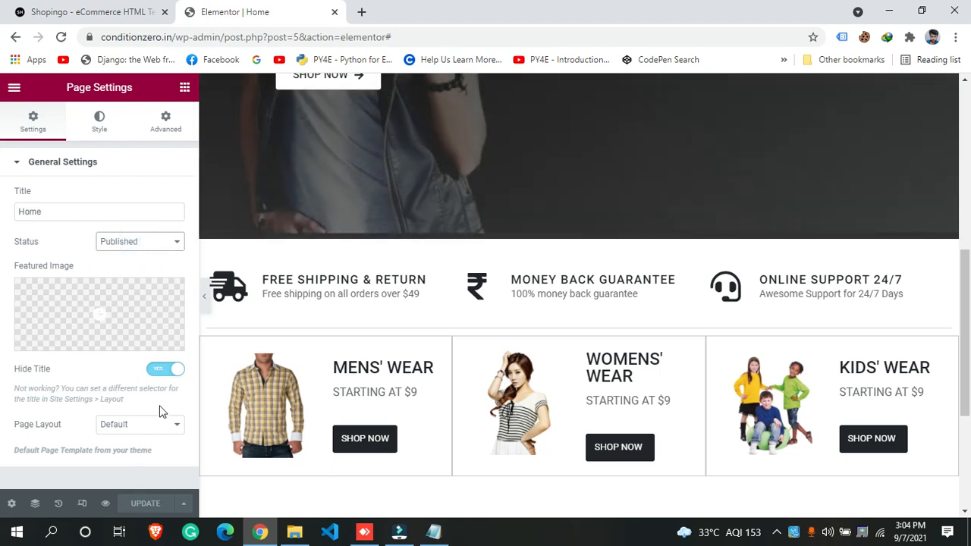
left_click(132, 423)
left_click(133, 424)
left_click(133, 423)
left_click(133, 422)
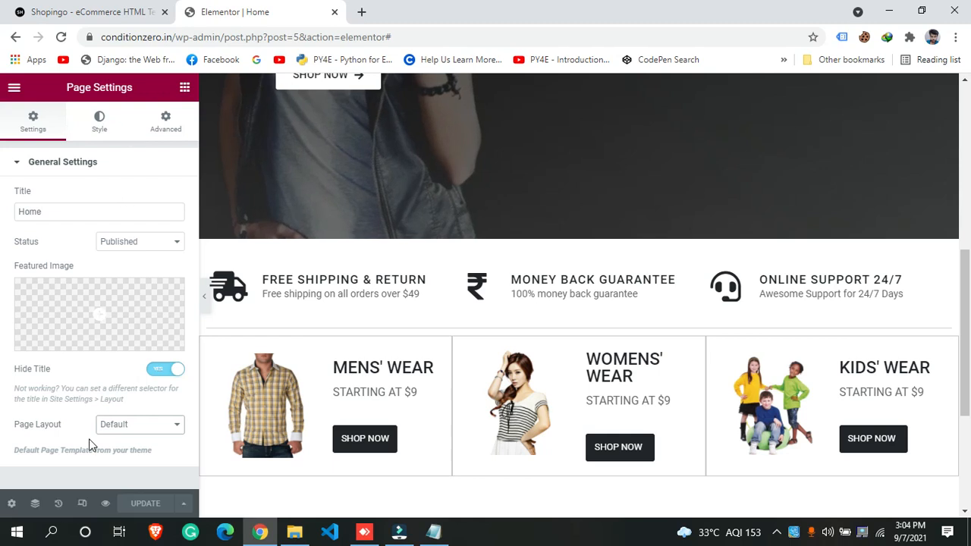
Preview the published page in a new tab and compare its three category cards with the Shopingo demo
left_click(104, 504)
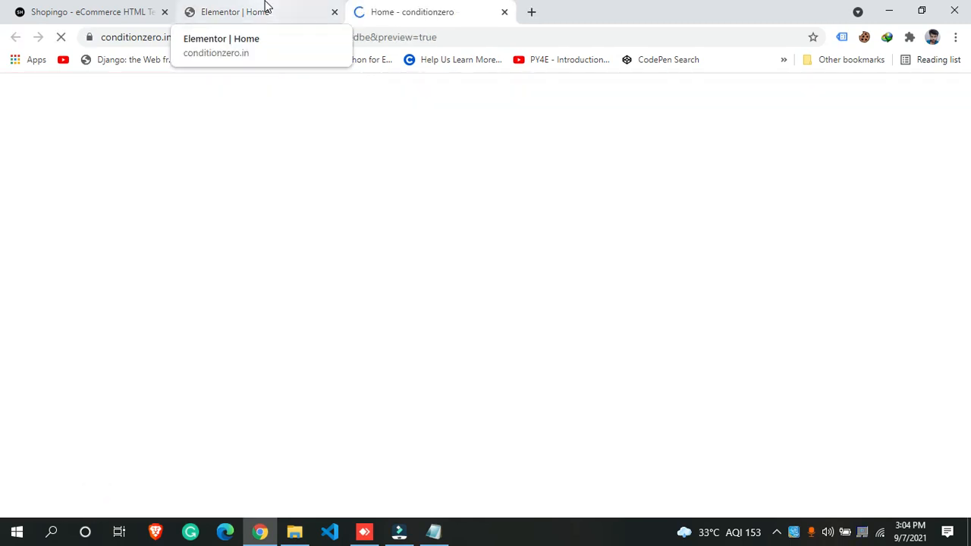
scroll(410, 303, "down", 6)
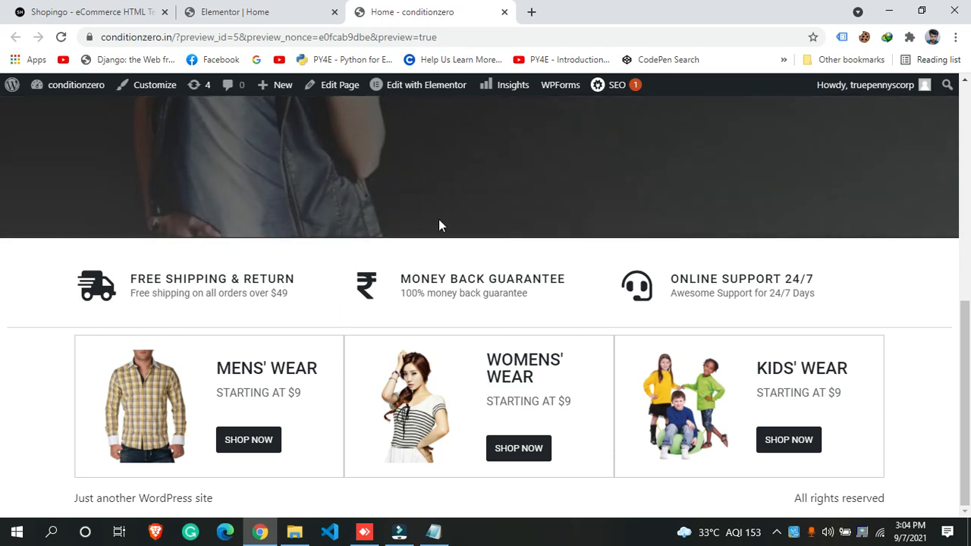
left_click(49, 7)
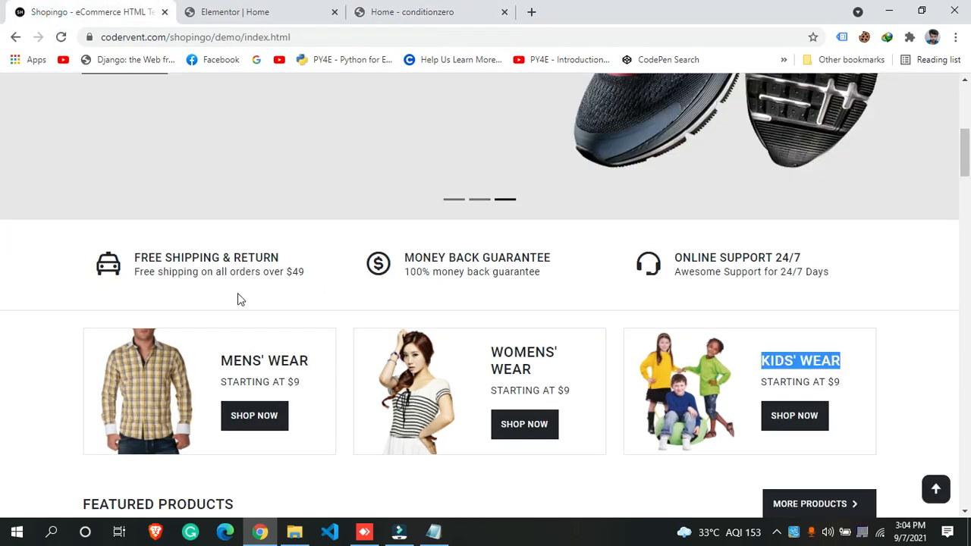
Look through the Shopingo demo's remaining home page sections, including Featured Products and New Arrivals, and return to its header
scroll(237, 299, "down", 3)
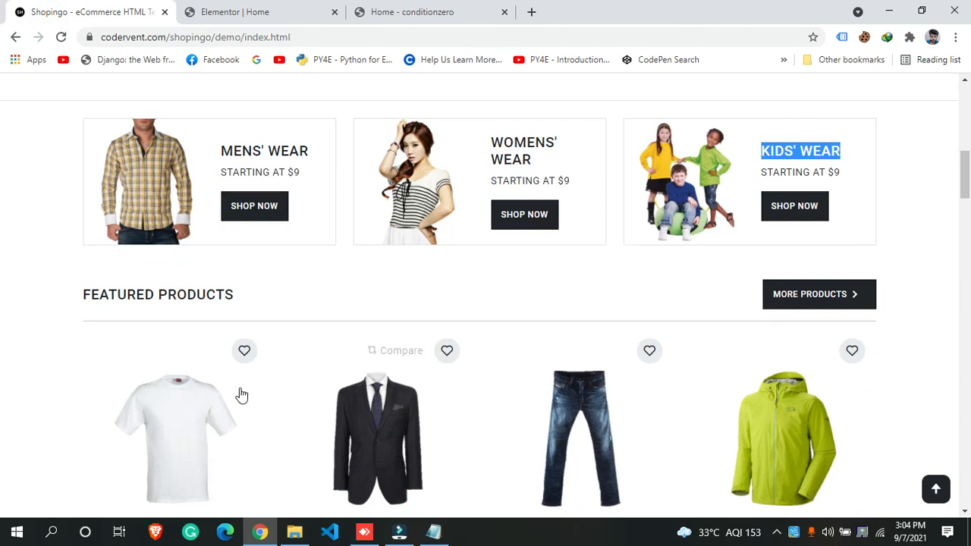
scroll(239, 395, "down", 2)
scroll(318, 371, "up", 2)
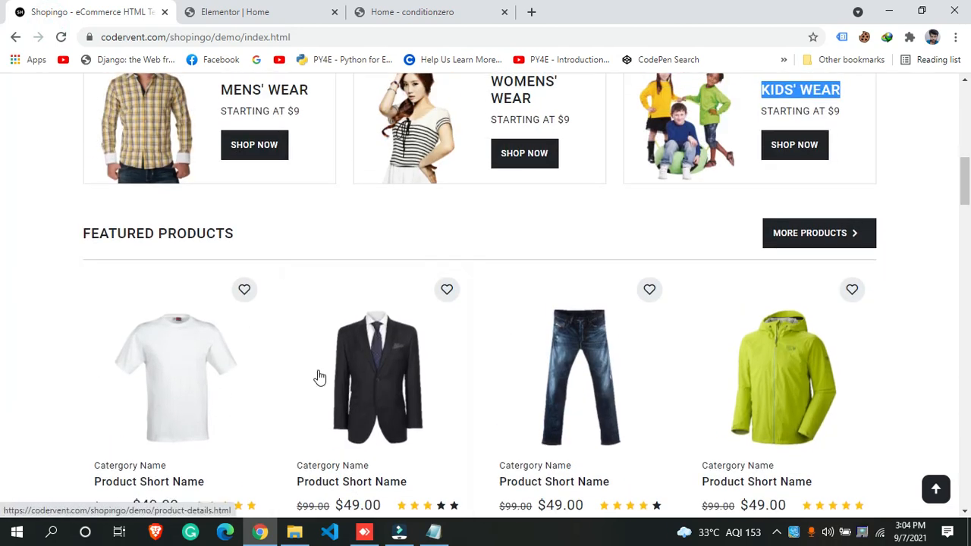
scroll(511, 372, "down", 6)
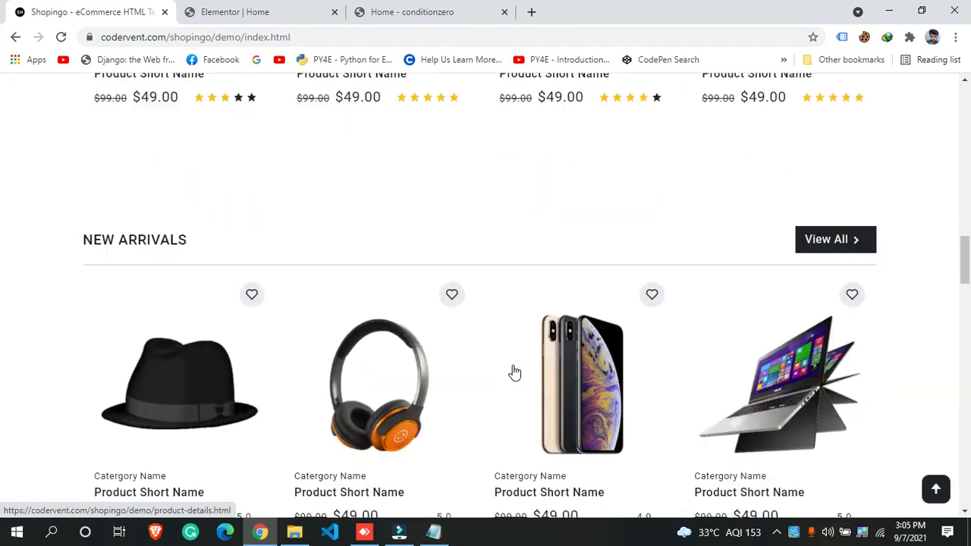
scroll(514, 372, "down", 10)
scroll(514, 372, "up", 10)
scroll(514, 372, "up", 12)
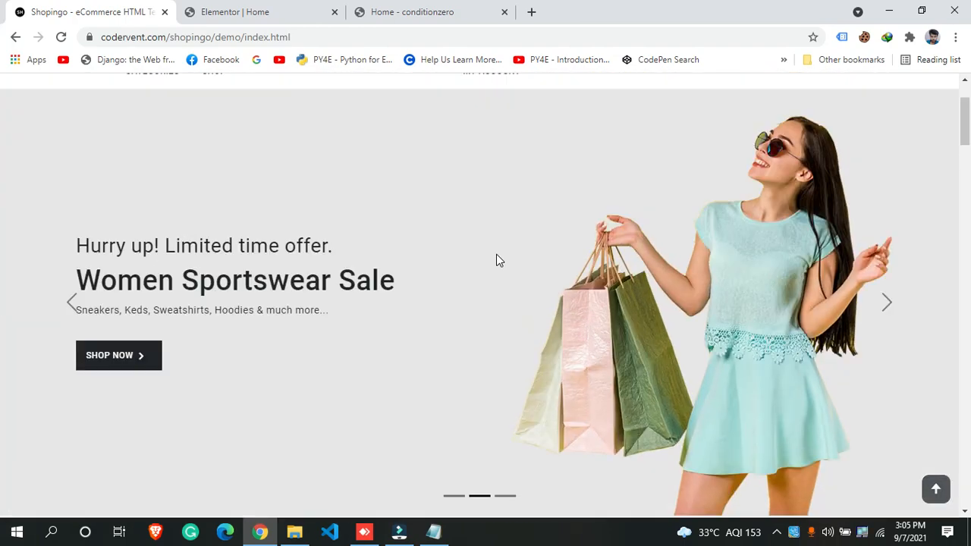
scroll(498, 260, "up", 2)
left_click(775, 532)
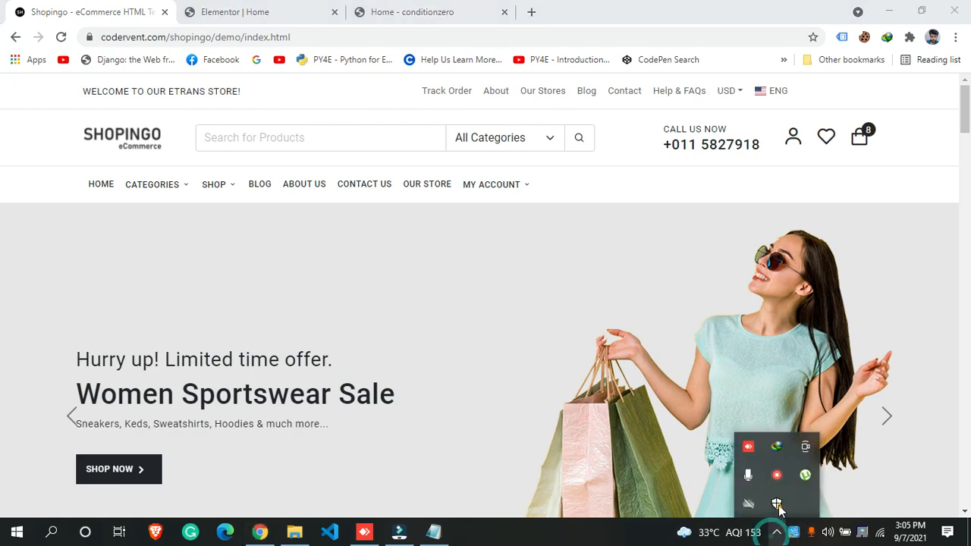